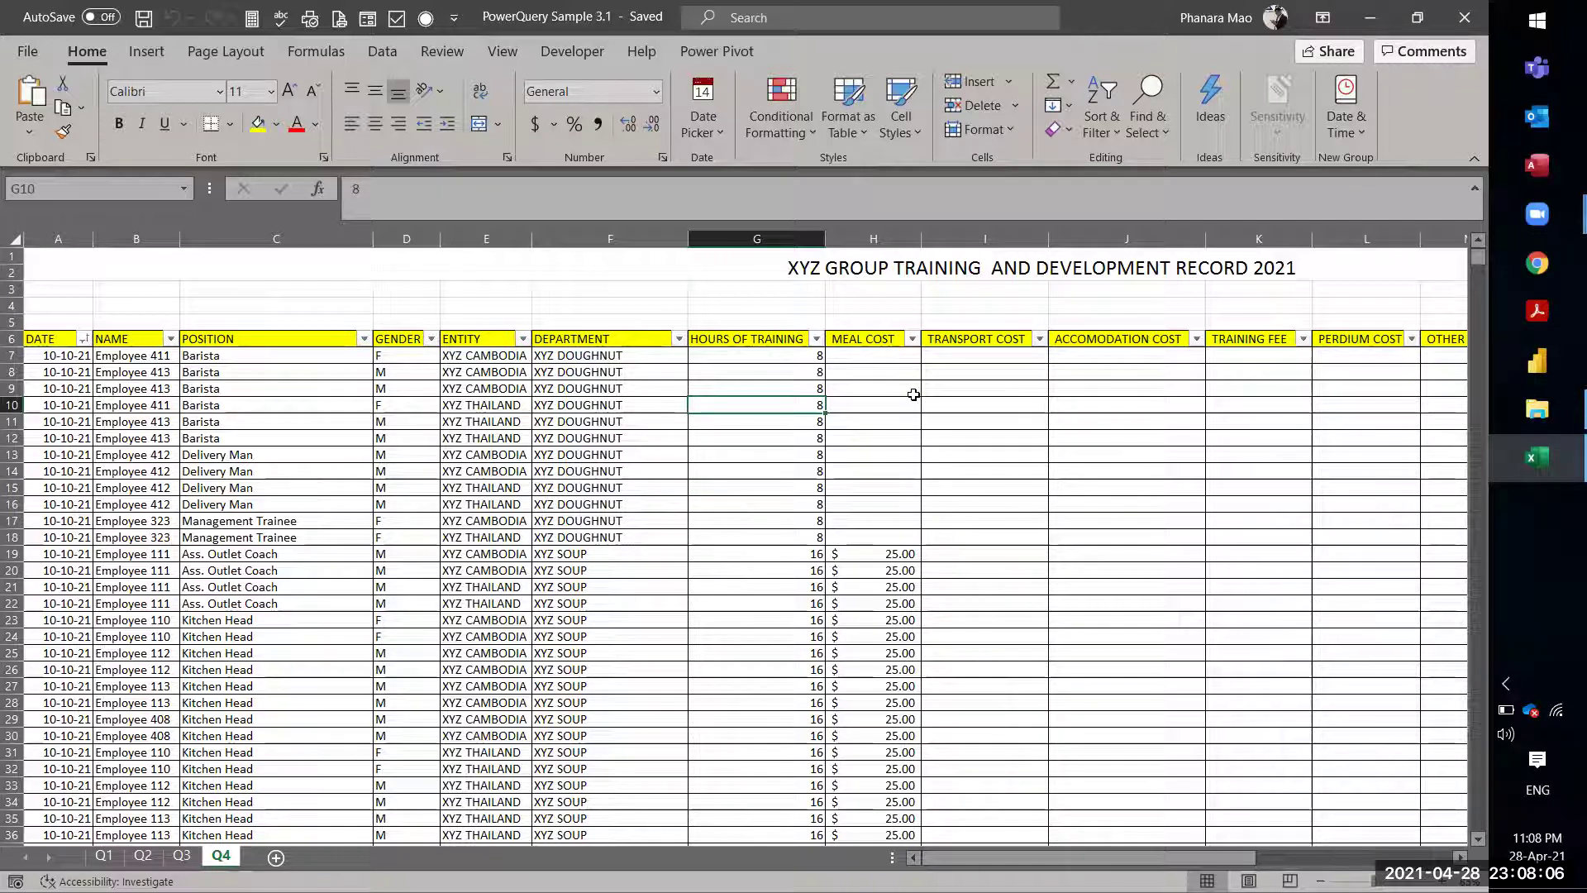
Step: Inspect the training hours and the Management Trainee and Kitchen Head position entries on Q4
{"action": "left_click", "coordinate": [691, 522]}
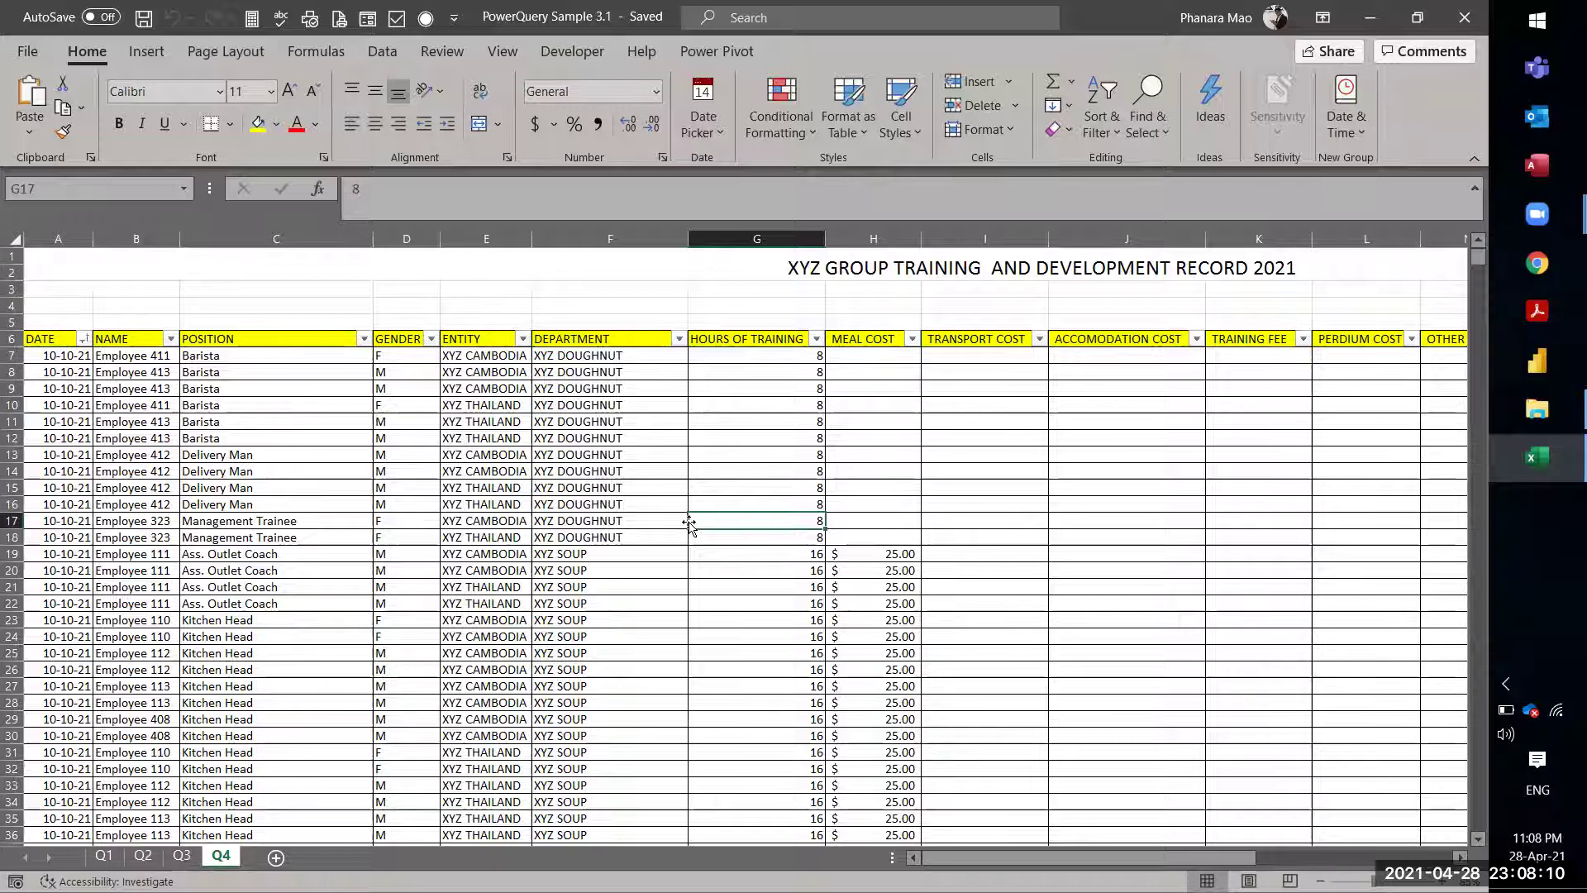
{"action": "left_click", "coordinate": [352, 517]}
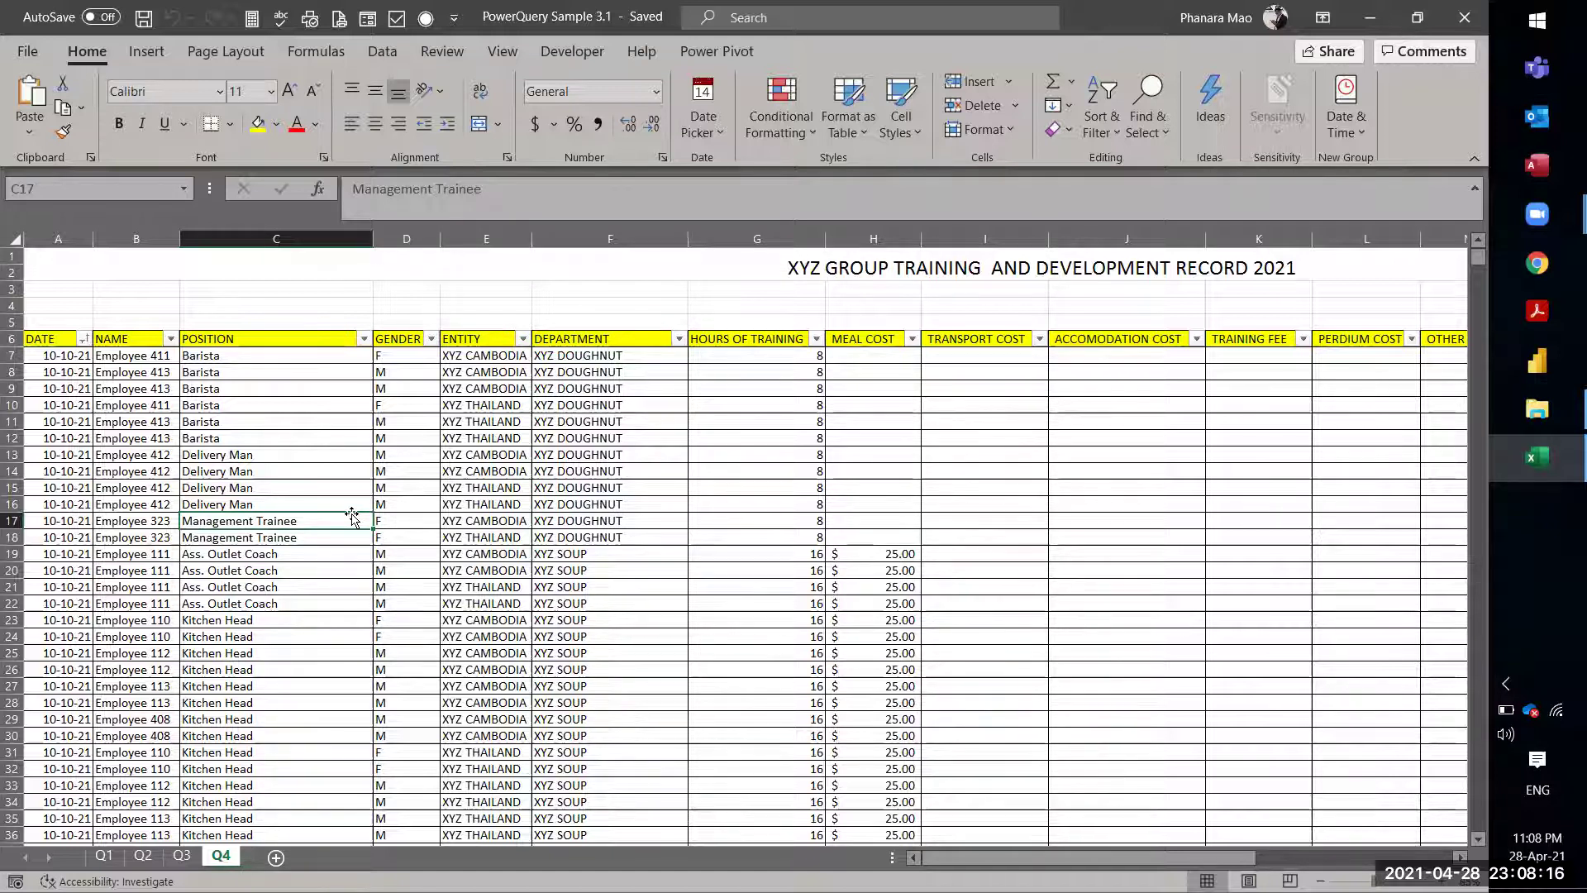
{"action": "left_click", "coordinate": [405, 532]}
{"action": "left_click", "coordinate": [238, 616]}
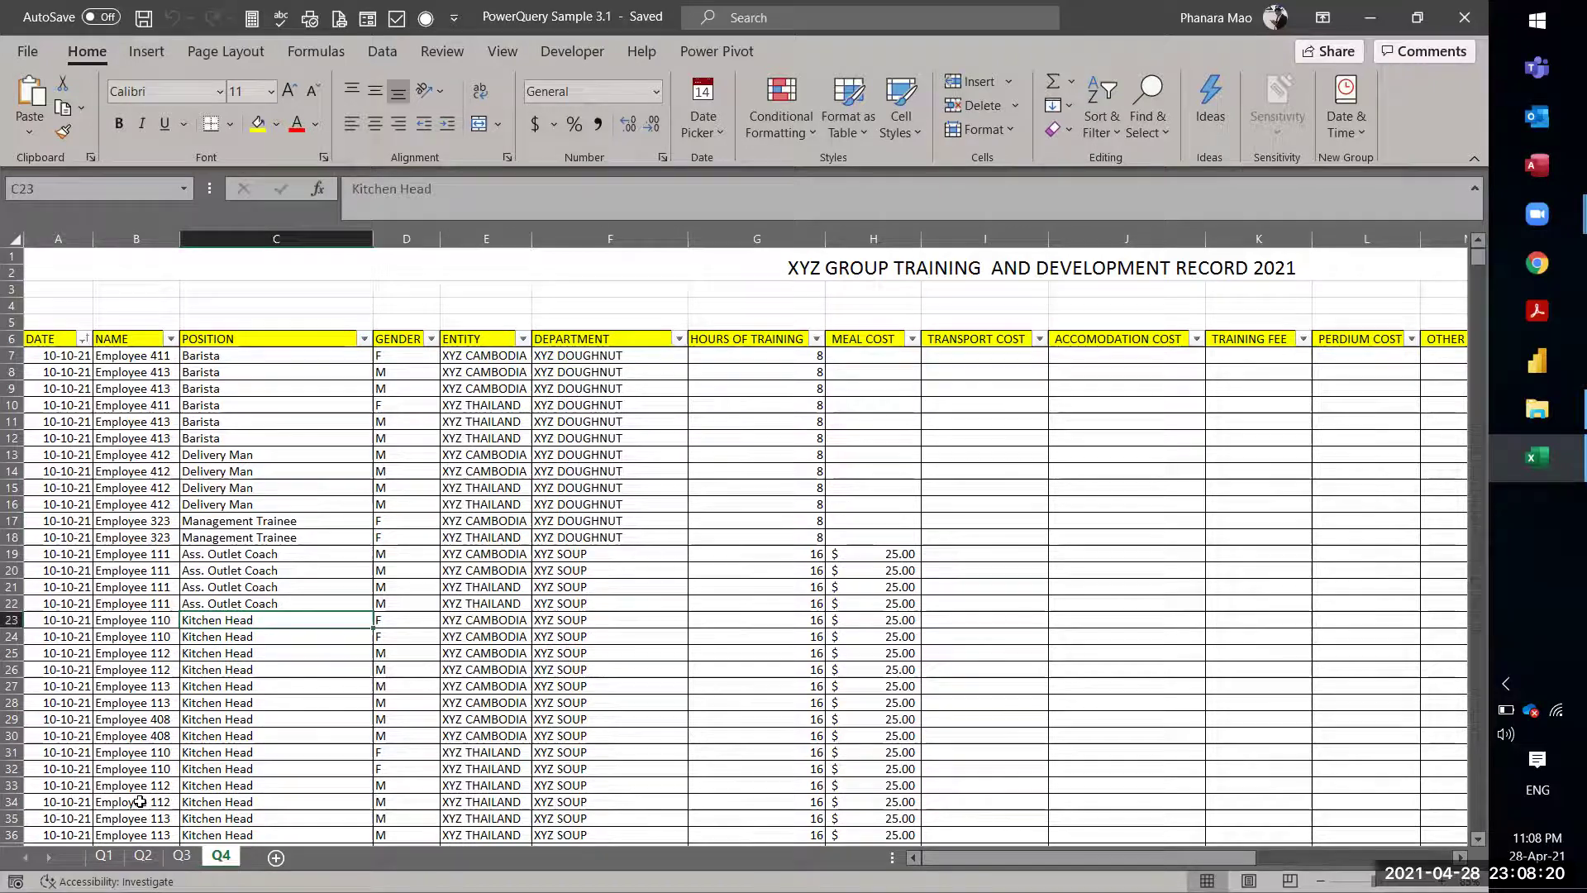
Step: Browse employee and Restaurant Manager entries on the Q1, Q2 and Q3 sheets, ending on Q4
{"action": "left_click", "coordinate": [103, 855]}
{"action": "left_click", "coordinate": [343, 572]}
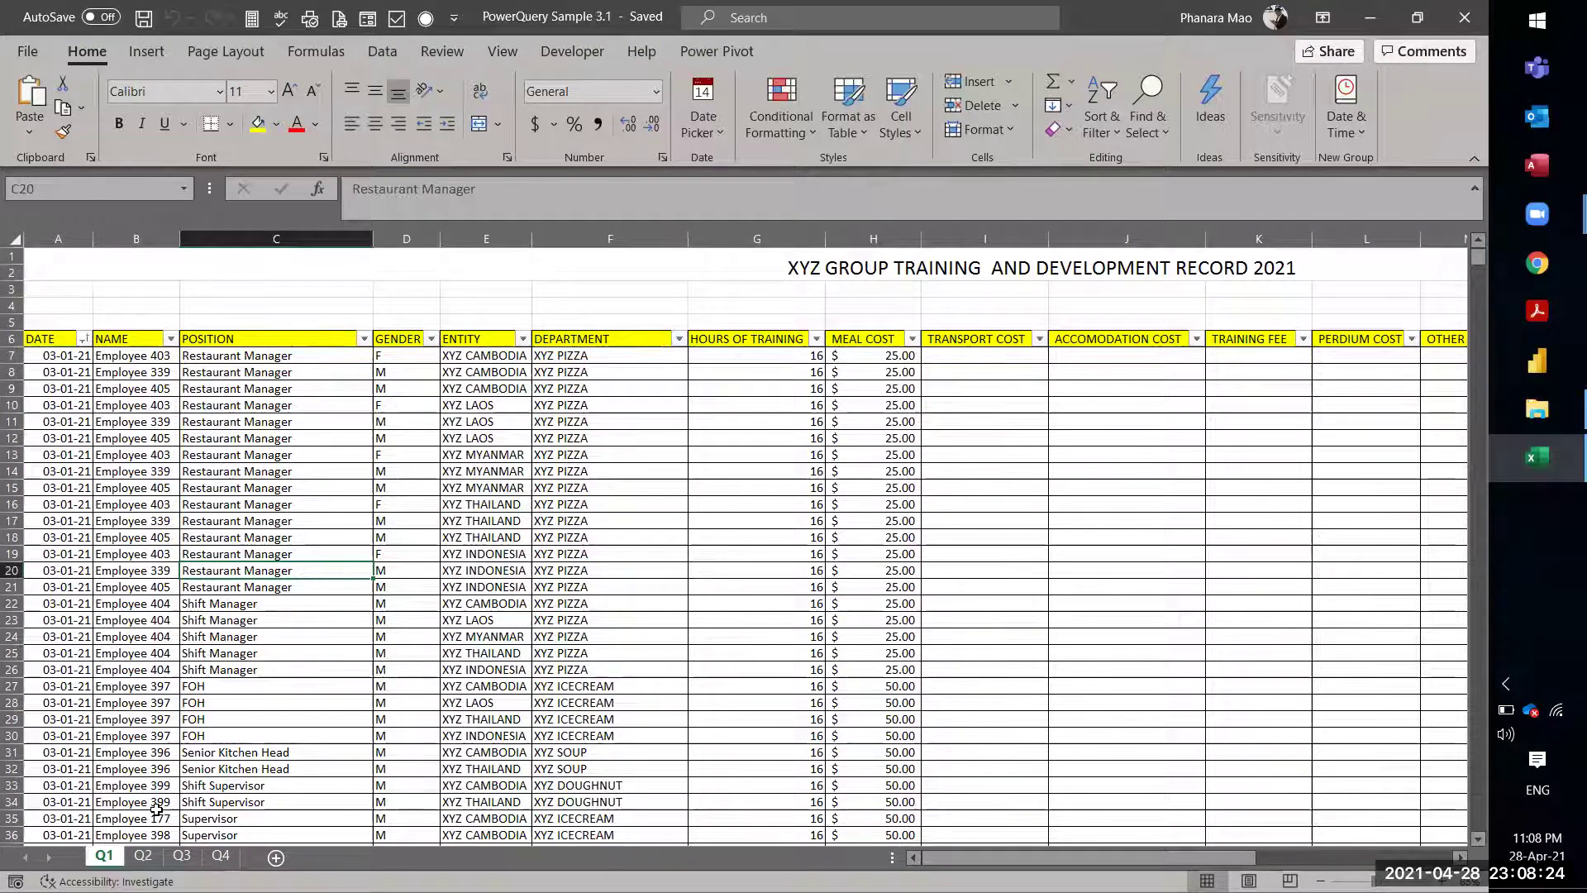
{"action": "left_click", "coordinate": [211, 858]}
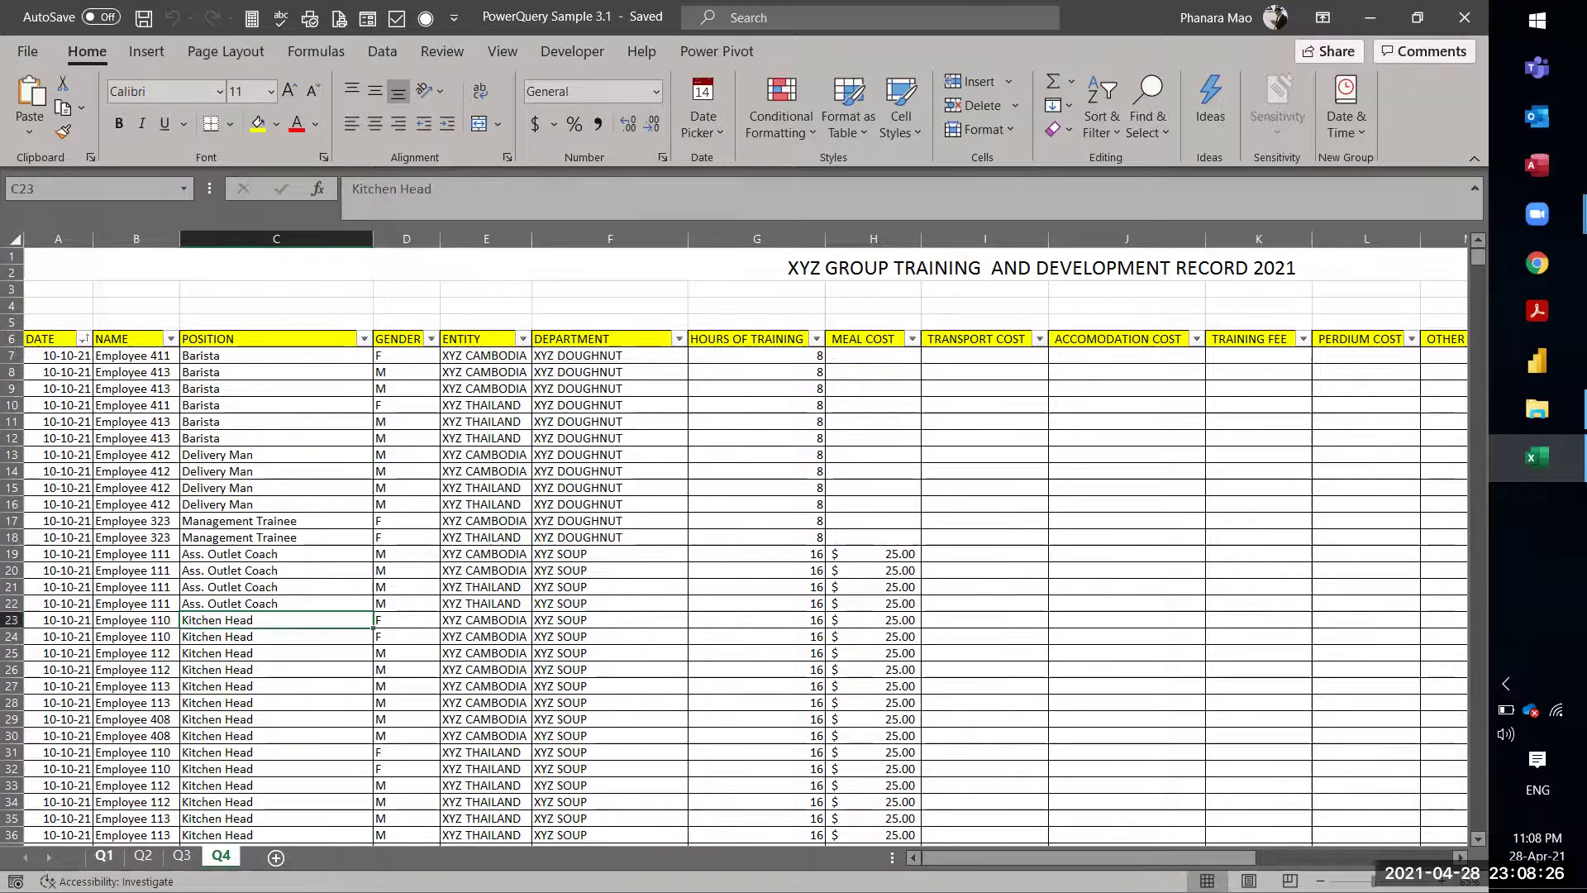
{"action": "left_click", "coordinate": [103, 856]}
{"action": "left_click", "coordinate": [194, 469]}
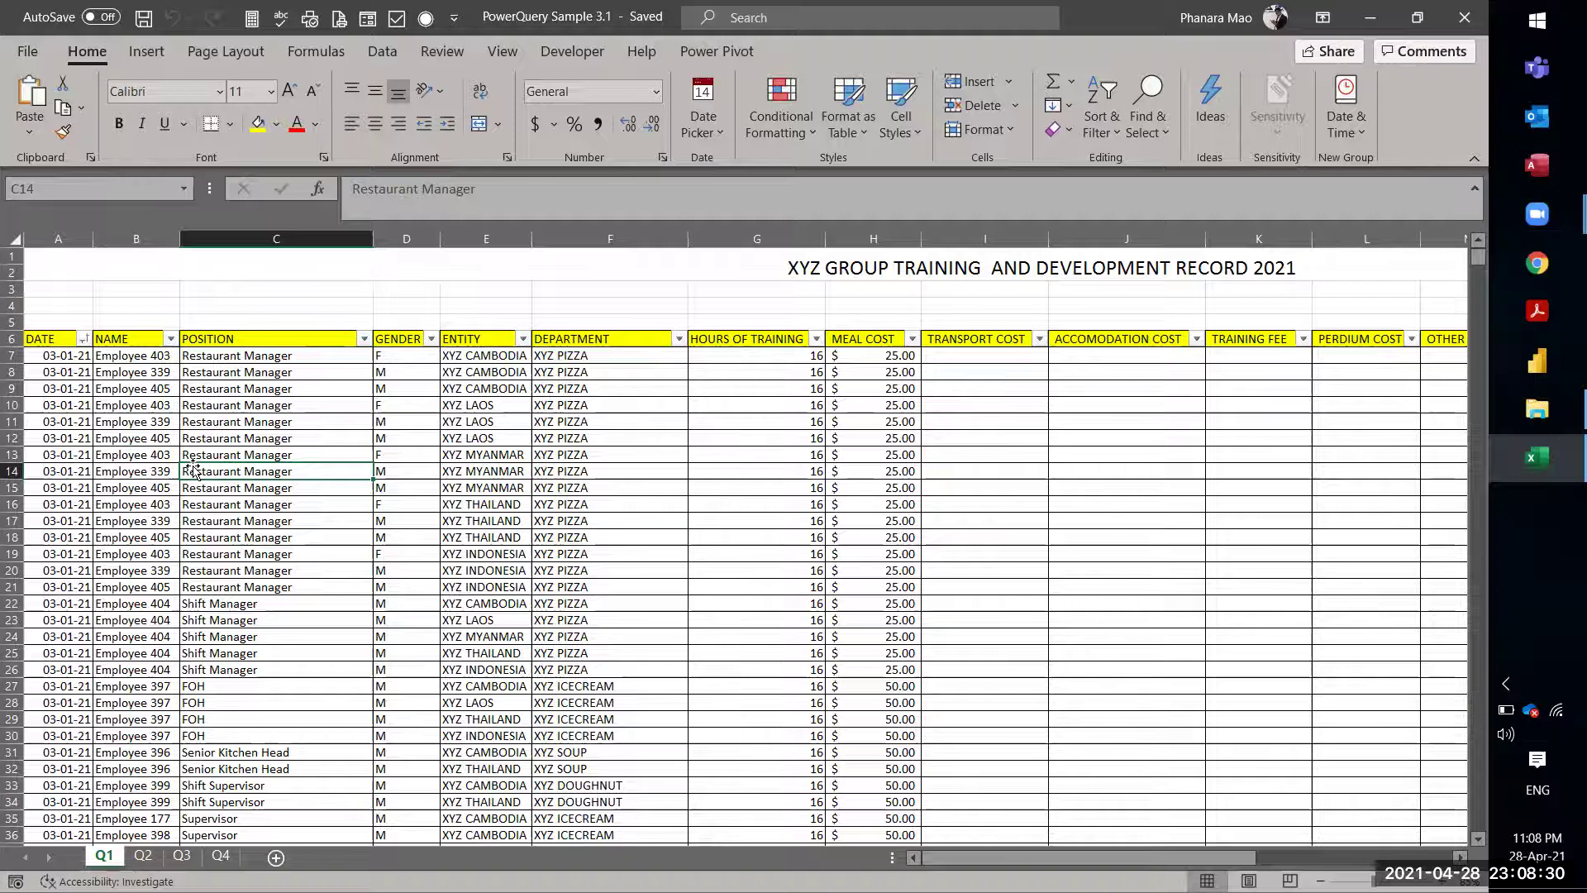
{"action": "left_click", "coordinate": [115, 441]}
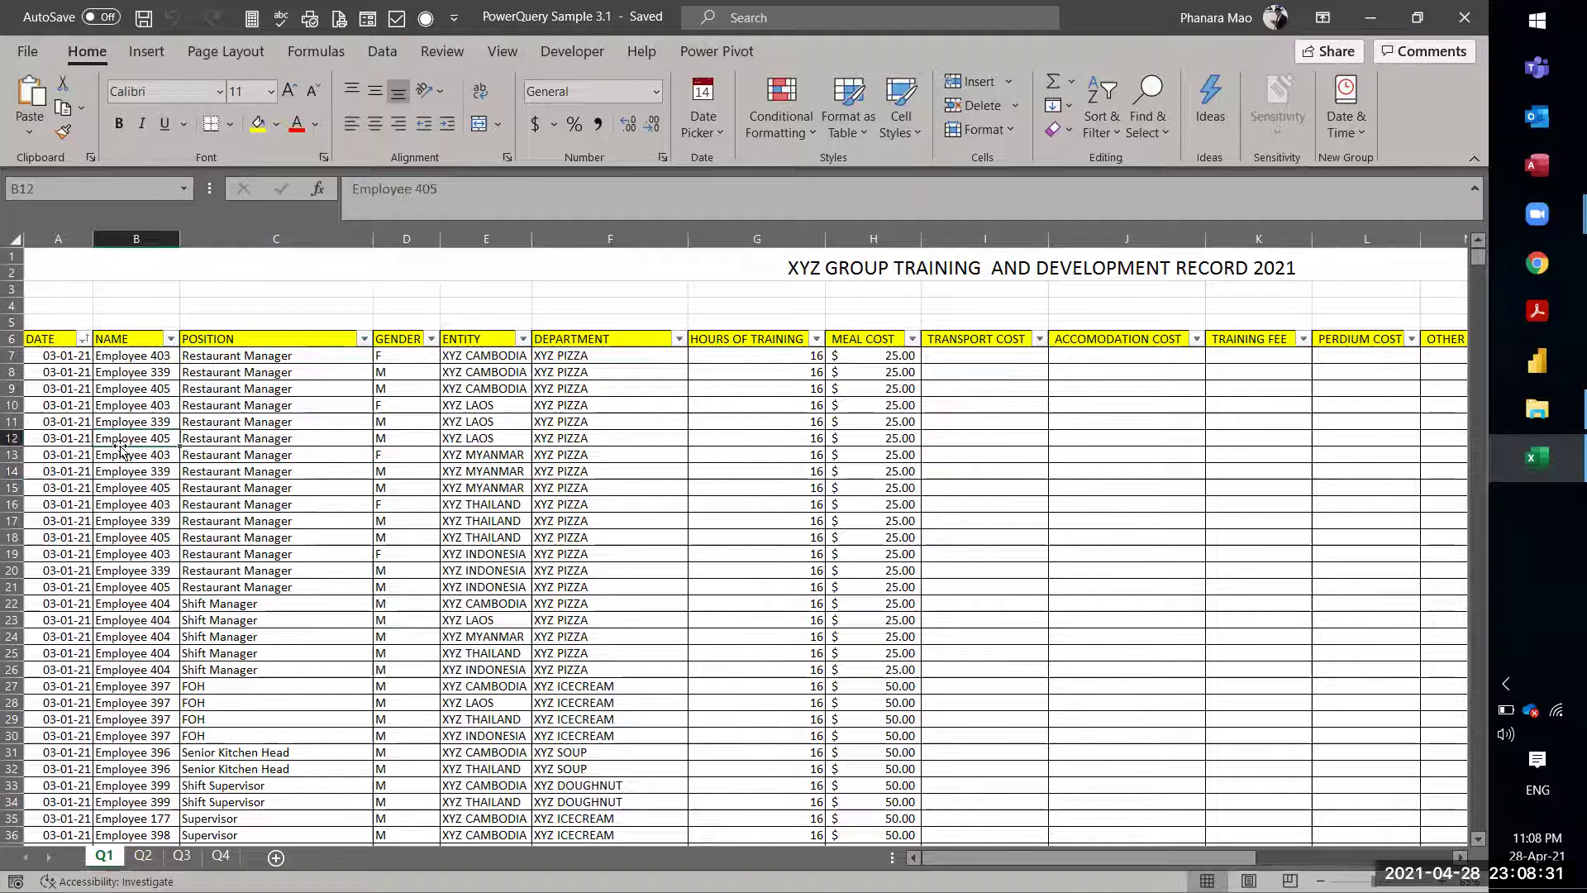
{"action": "left_click", "coordinate": [143, 855]}
{"action": "left_click", "coordinate": [170, 633]}
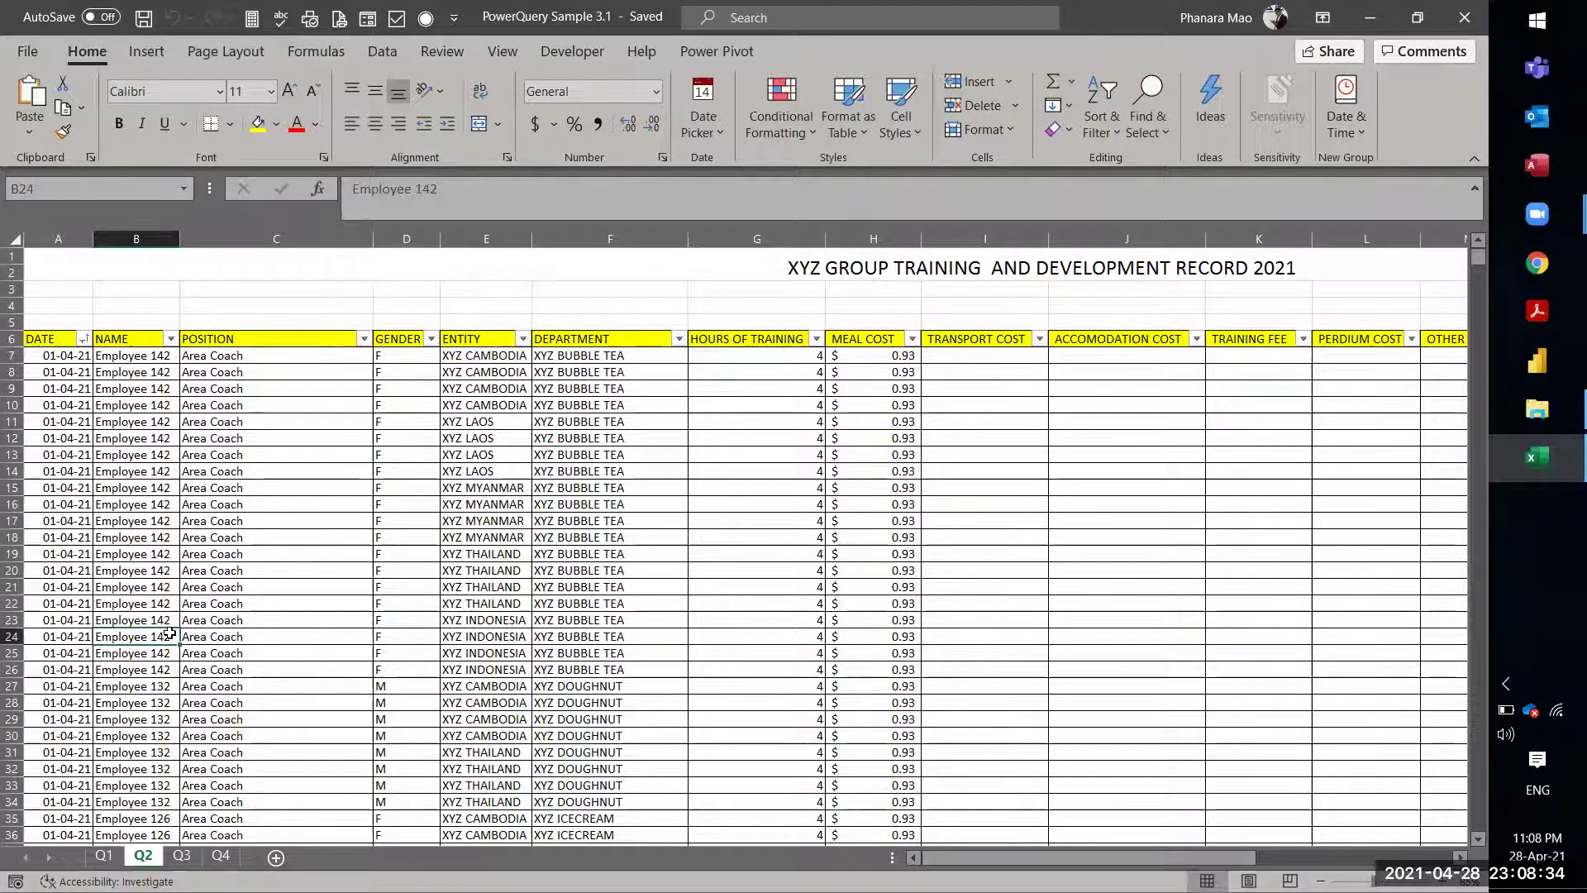
{"action": "left_click", "coordinate": [180, 856]}
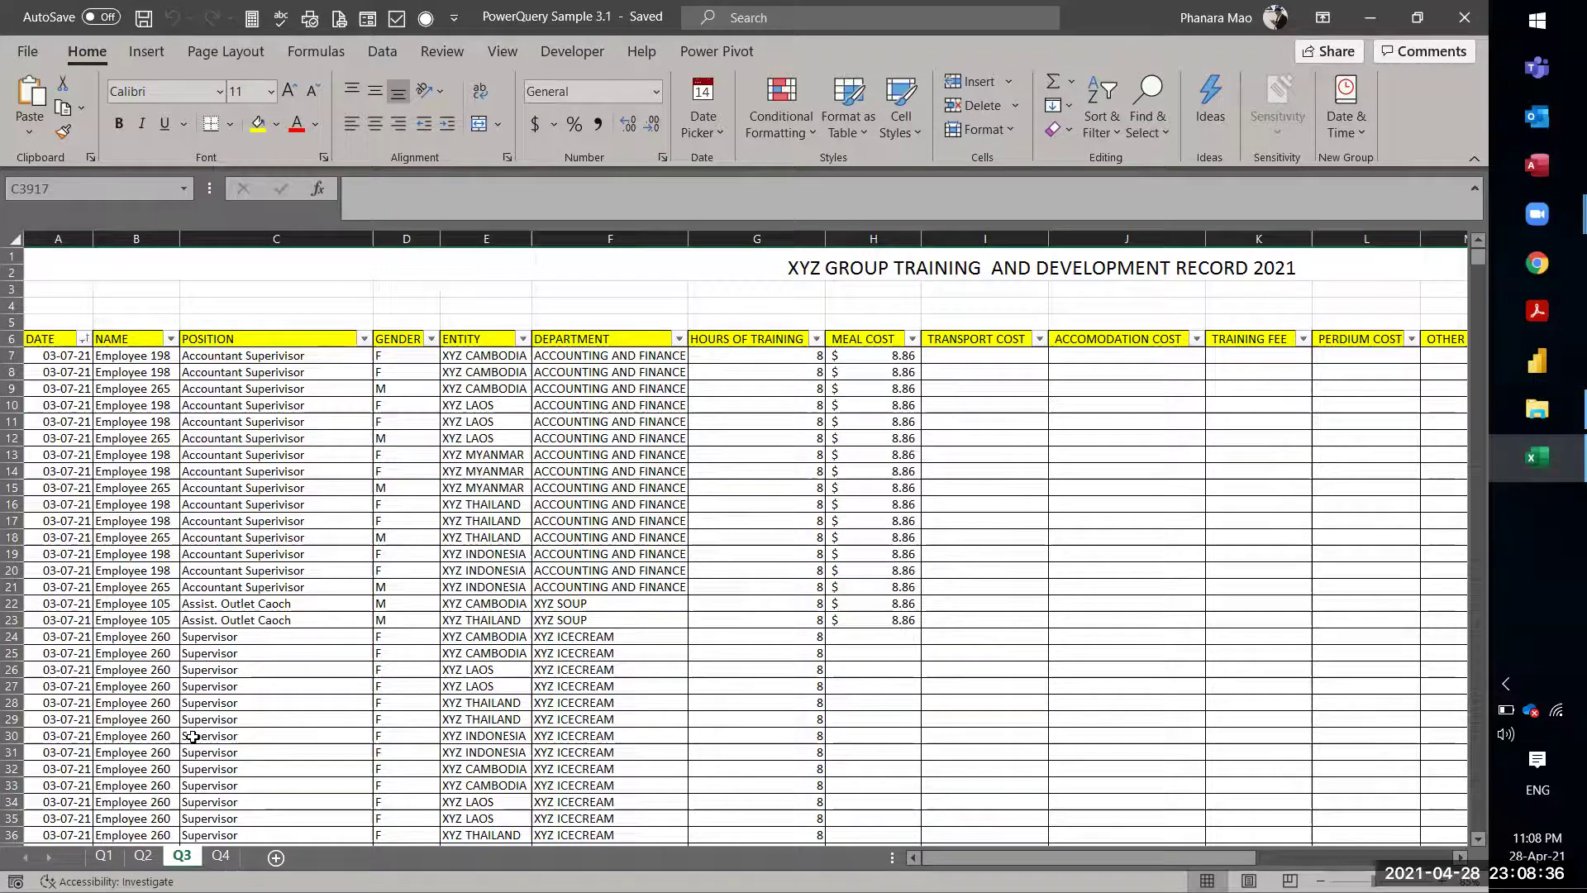
{"action": "left_click", "coordinate": [220, 856]}
Step: Inspect a Kitchen Head position entry and the ENTITY value in row 24 on Q4
{"action": "left_click", "coordinate": [307, 699]}
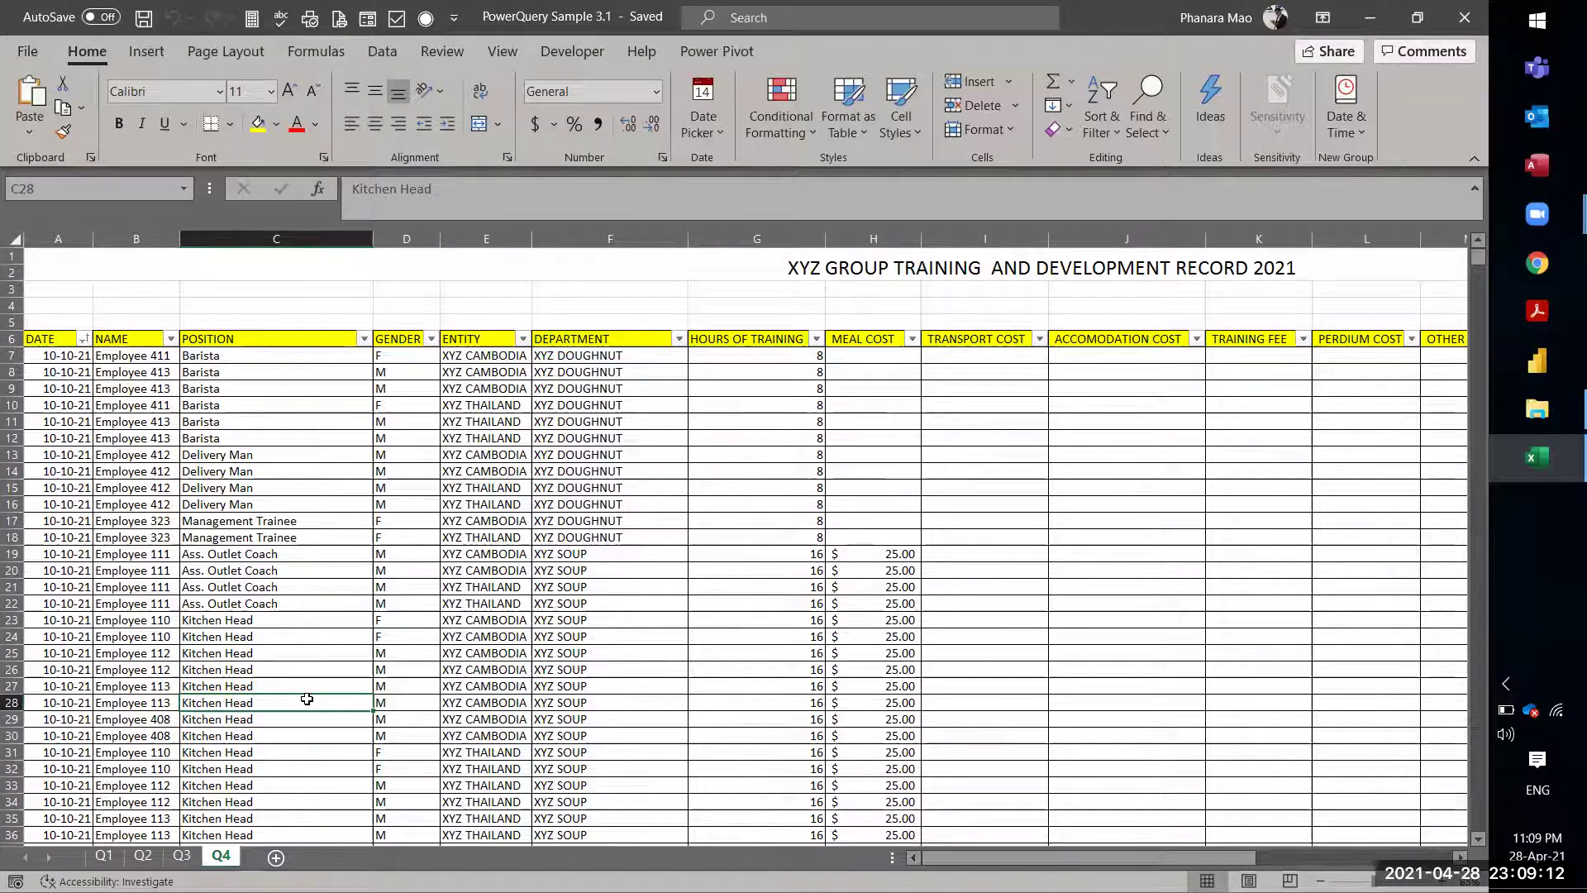
{"action": "left_click", "coordinate": [503, 634]}
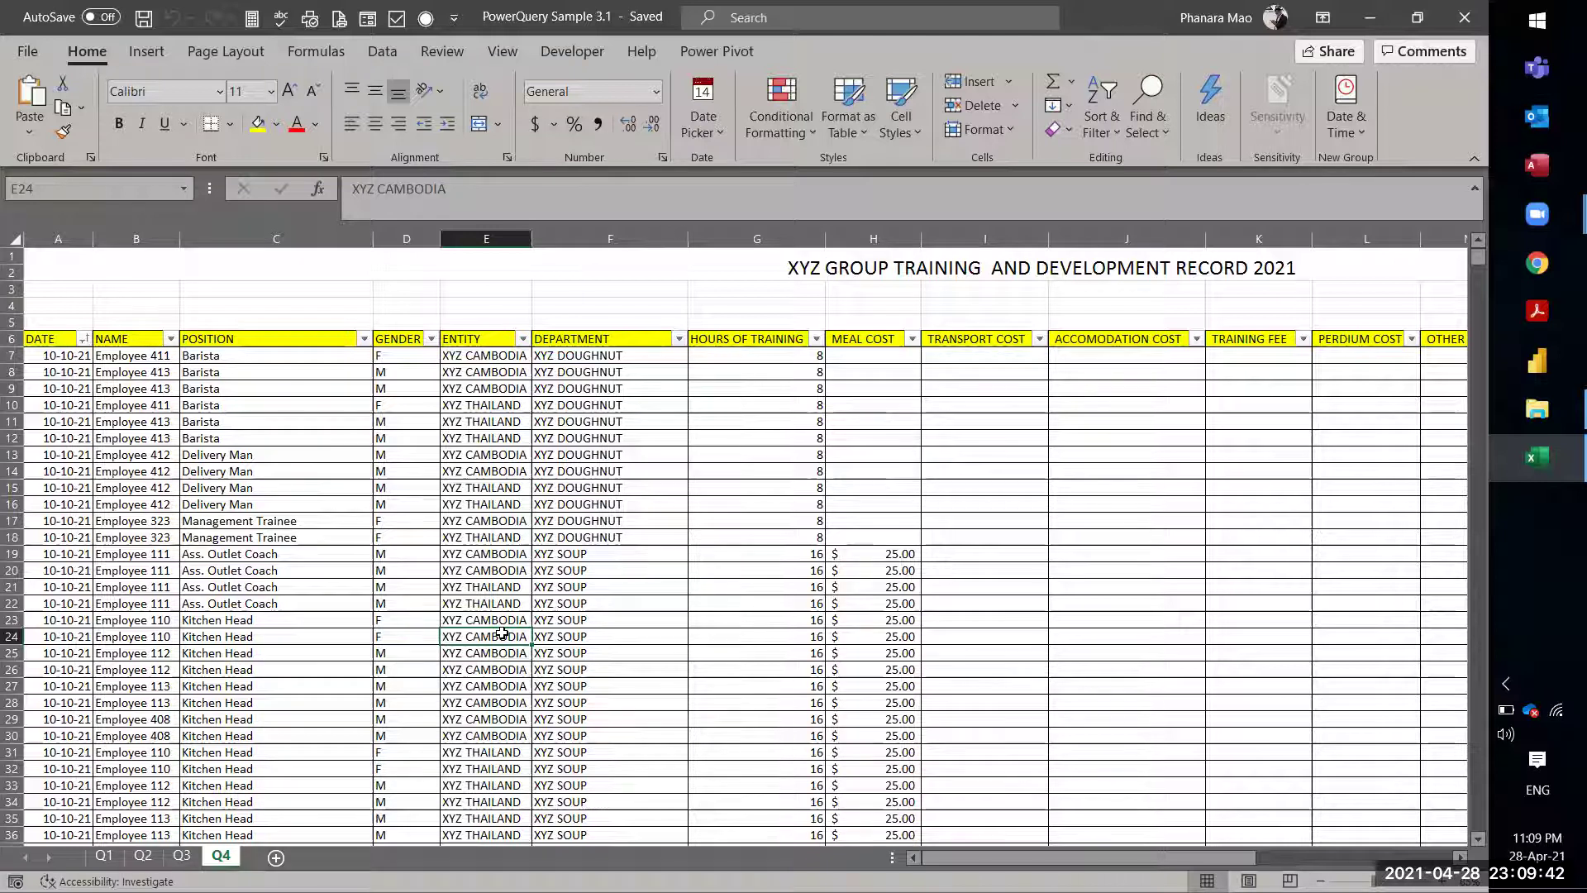
Step: Jump to the last column of row 24 on Q4 and back to its first column
{"action": "key", "text": "Right"}
{"action": "key", "text": "Right"}
{"action": "key", "text": "Right"}
{"action": "key", "text": "Right"}
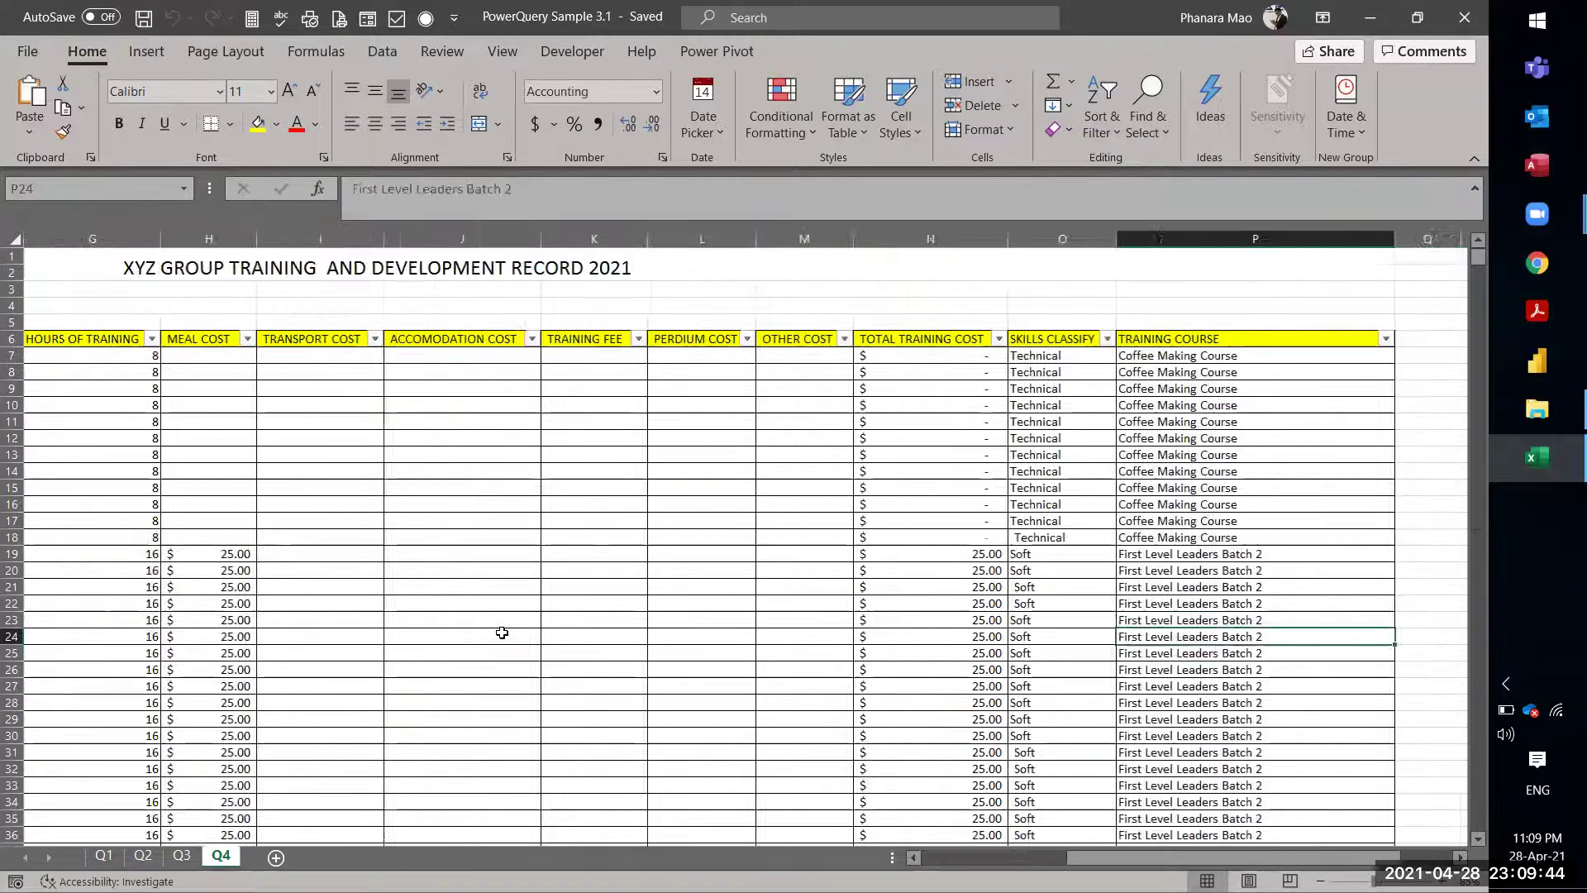
{"action": "key", "text": "Right"}
{"action": "key", "text": "Left"}
{"action": "key", "text": "Left"}
{"action": "key", "text": "Left"}
{"action": "key", "text": "Left"}
{"action": "key", "text": "Left"}
{"action": "key", "text": "Left"}
{"action": "key", "text": "Left"}
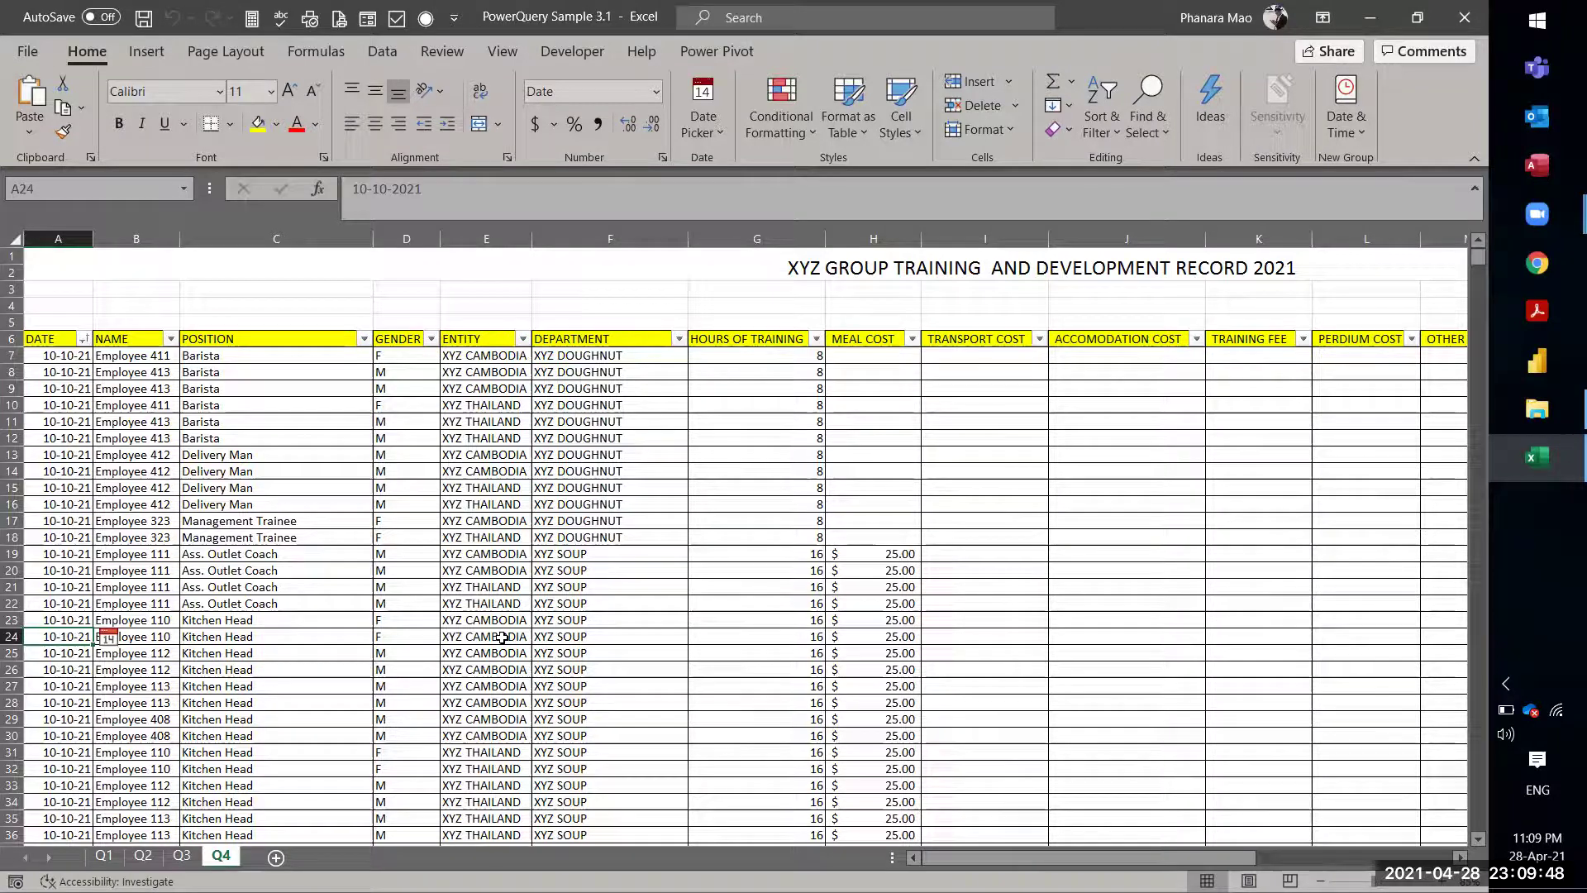
Step: Flip through the Q1, Q2 and Q3 sheets, returning to Q1 with cell B4 selected
{"action": "left_click", "coordinate": [104, 857]}
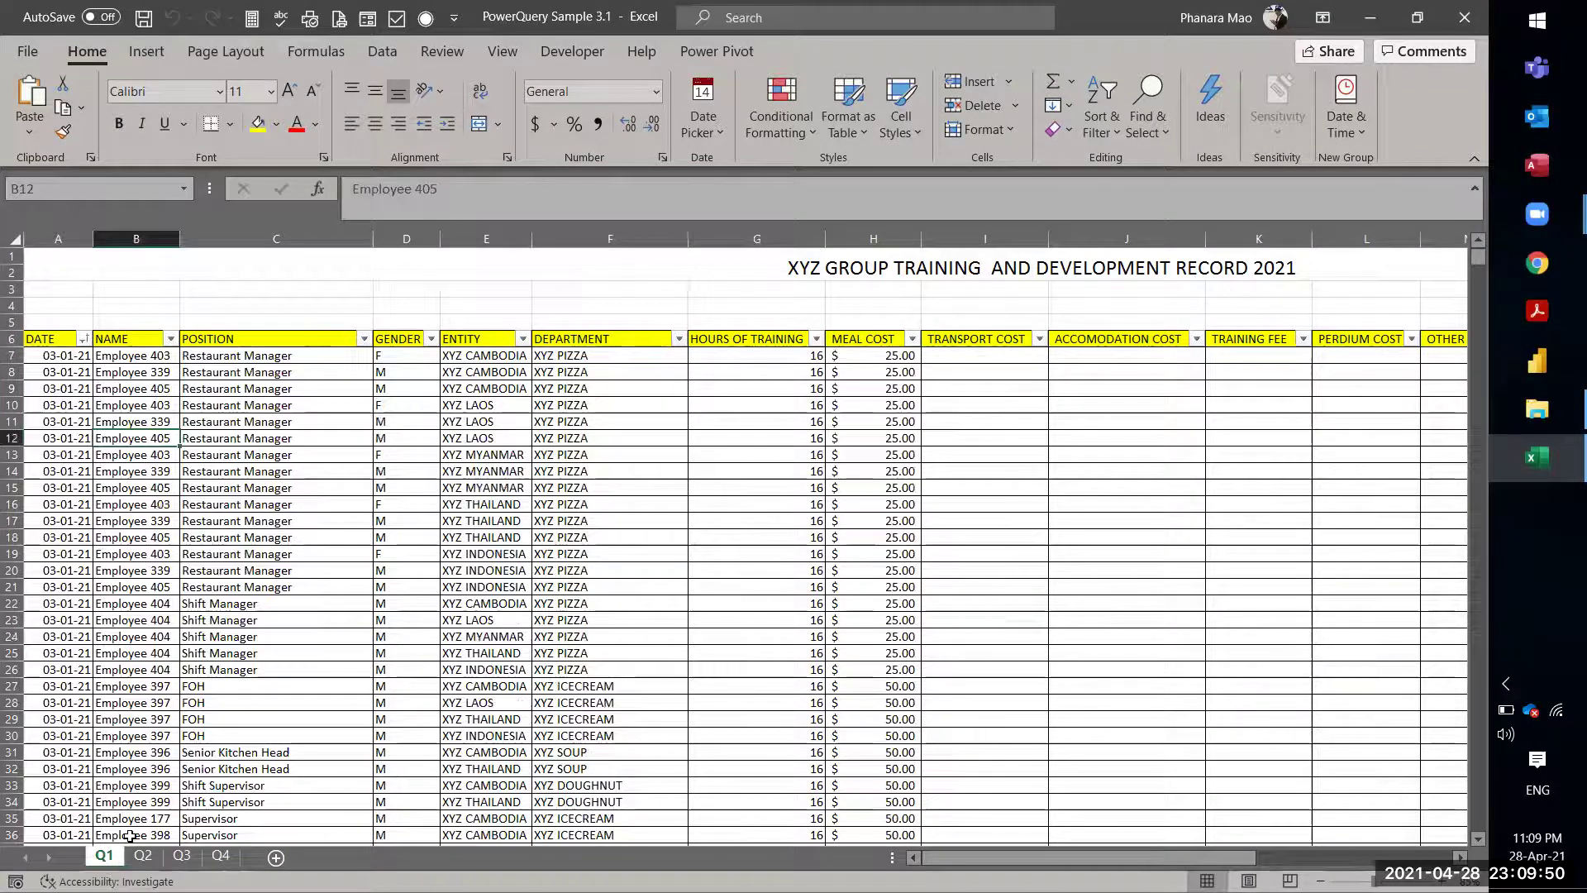
{"action": "left_click", "coordinate": [143, 857]}
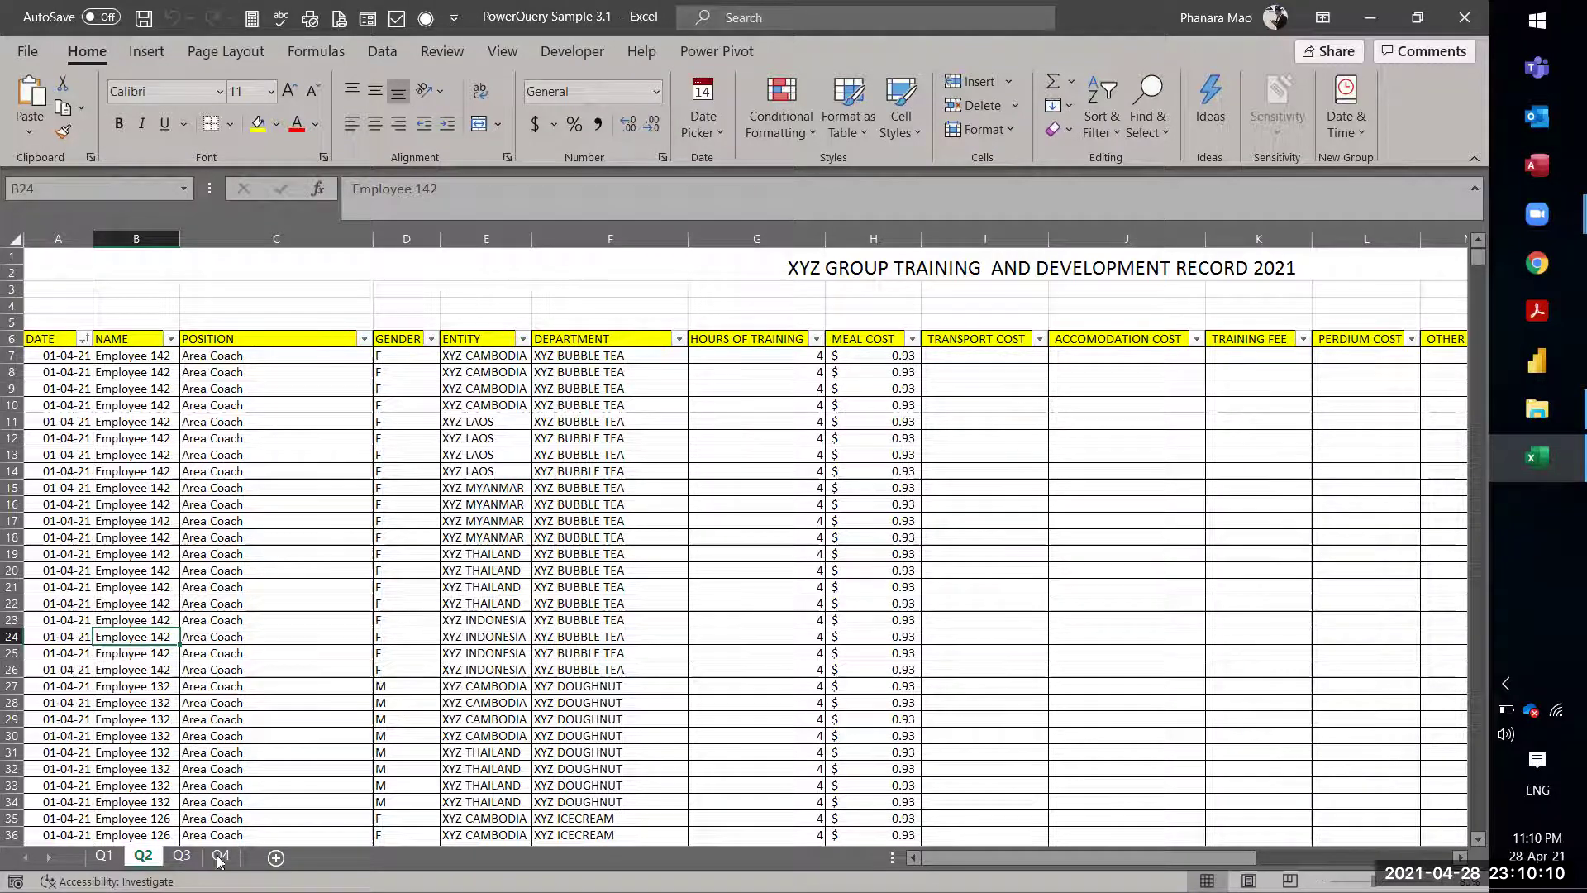
{"action": "left_click", "coordinate": [181, 856]}
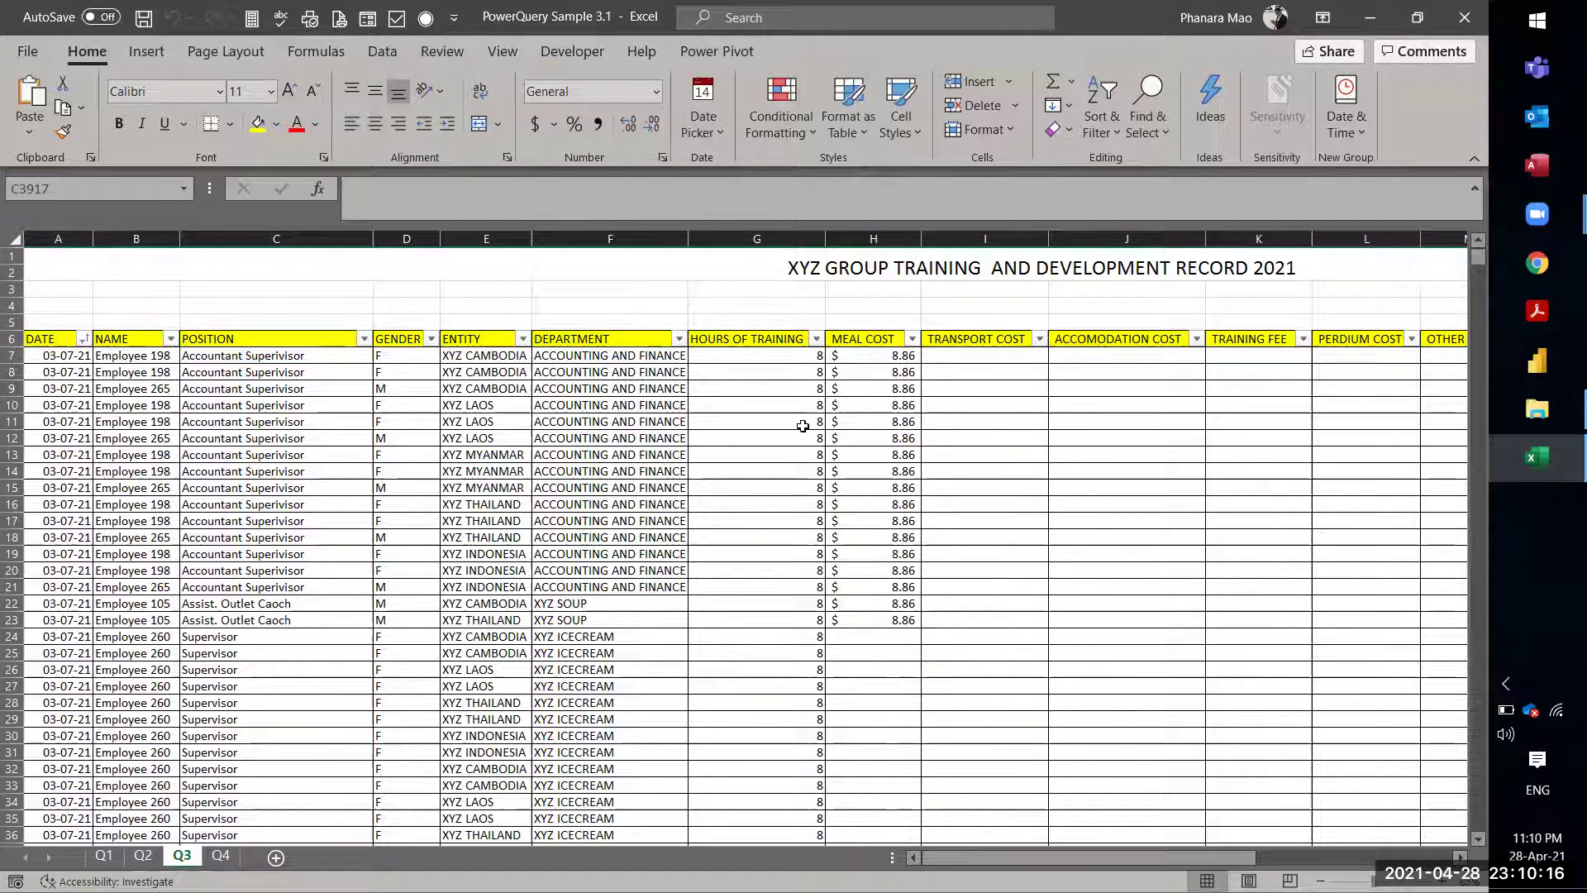
{"action": "left_click", "coordinate": [103, 856]}
{"action": "left_click", "coordinate": [100, 307]}
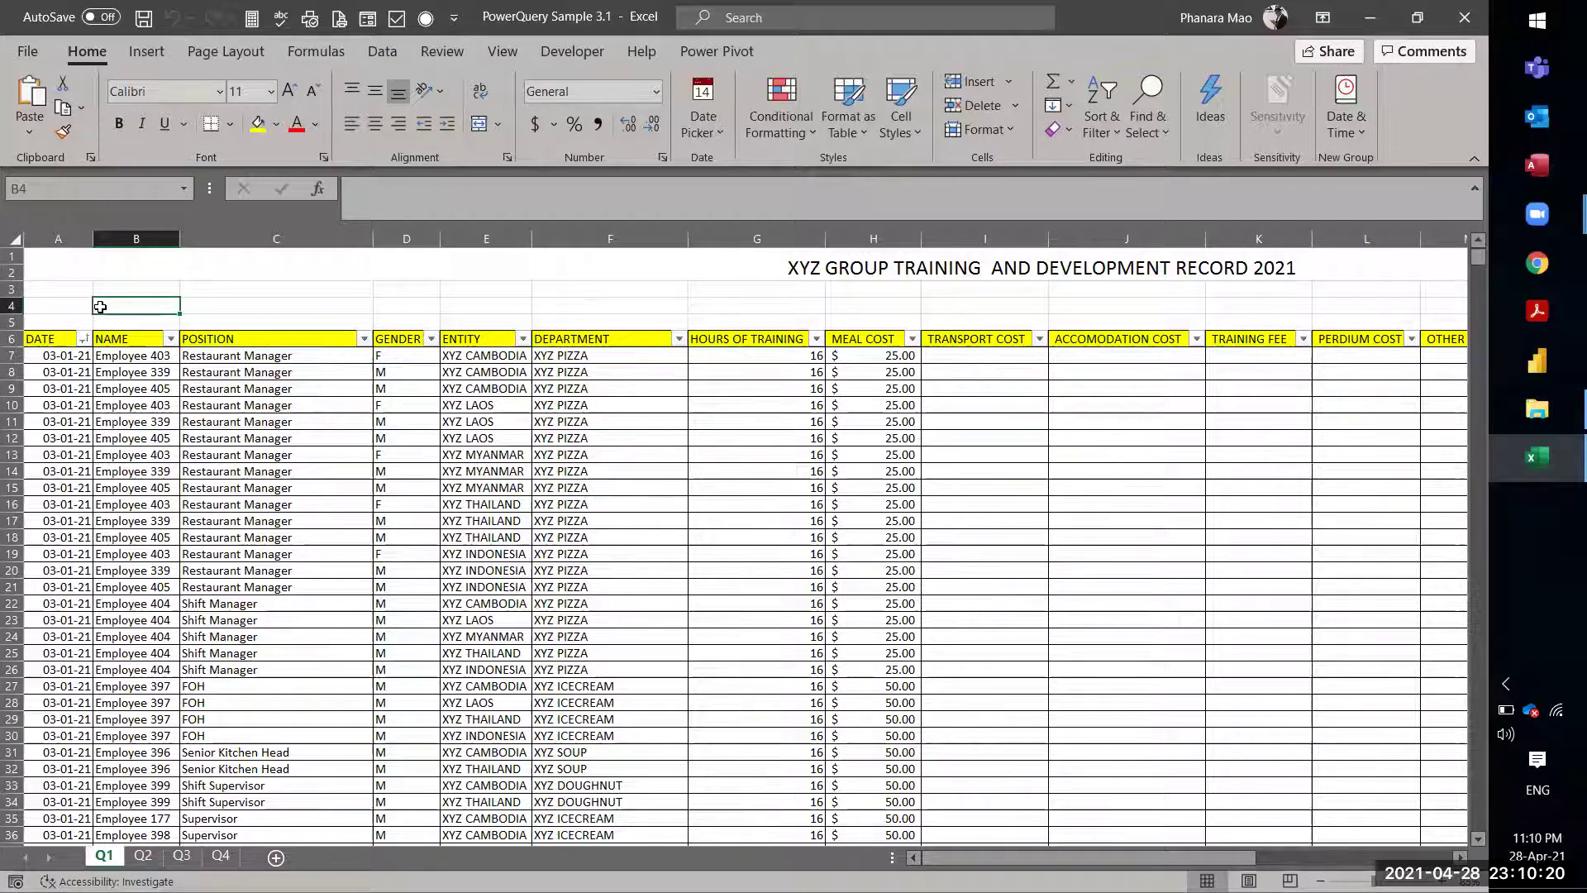
{"action": "left_click", "coordinate": [372, 55]}
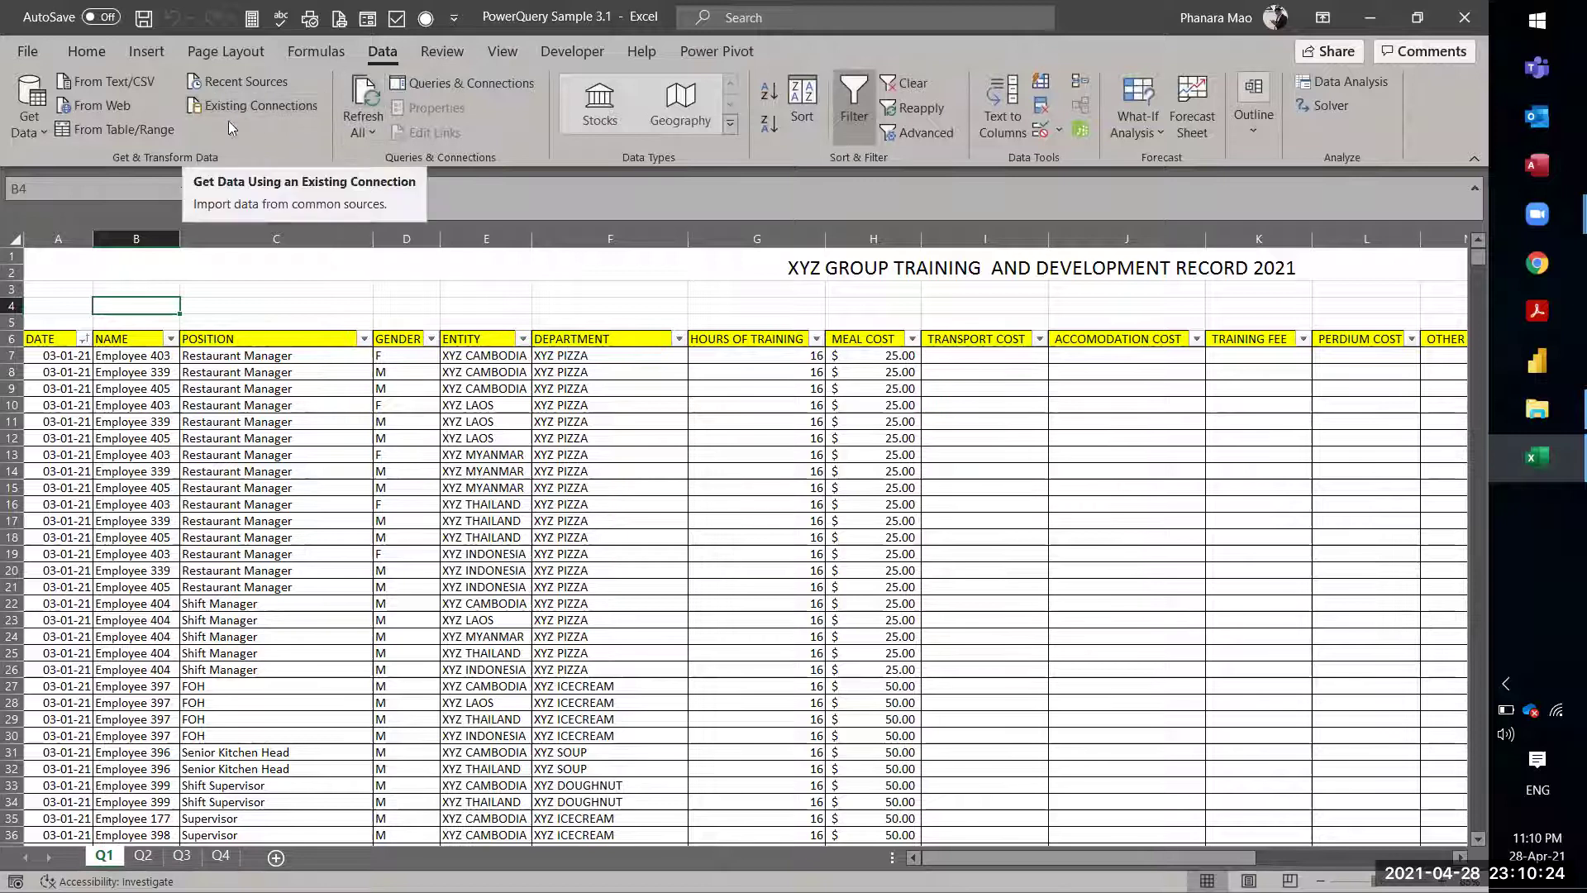
Step: Choose Get Data > From File > From Workbook on the Data tab
{"action": "left_click", "coordinate": [33, 124]}
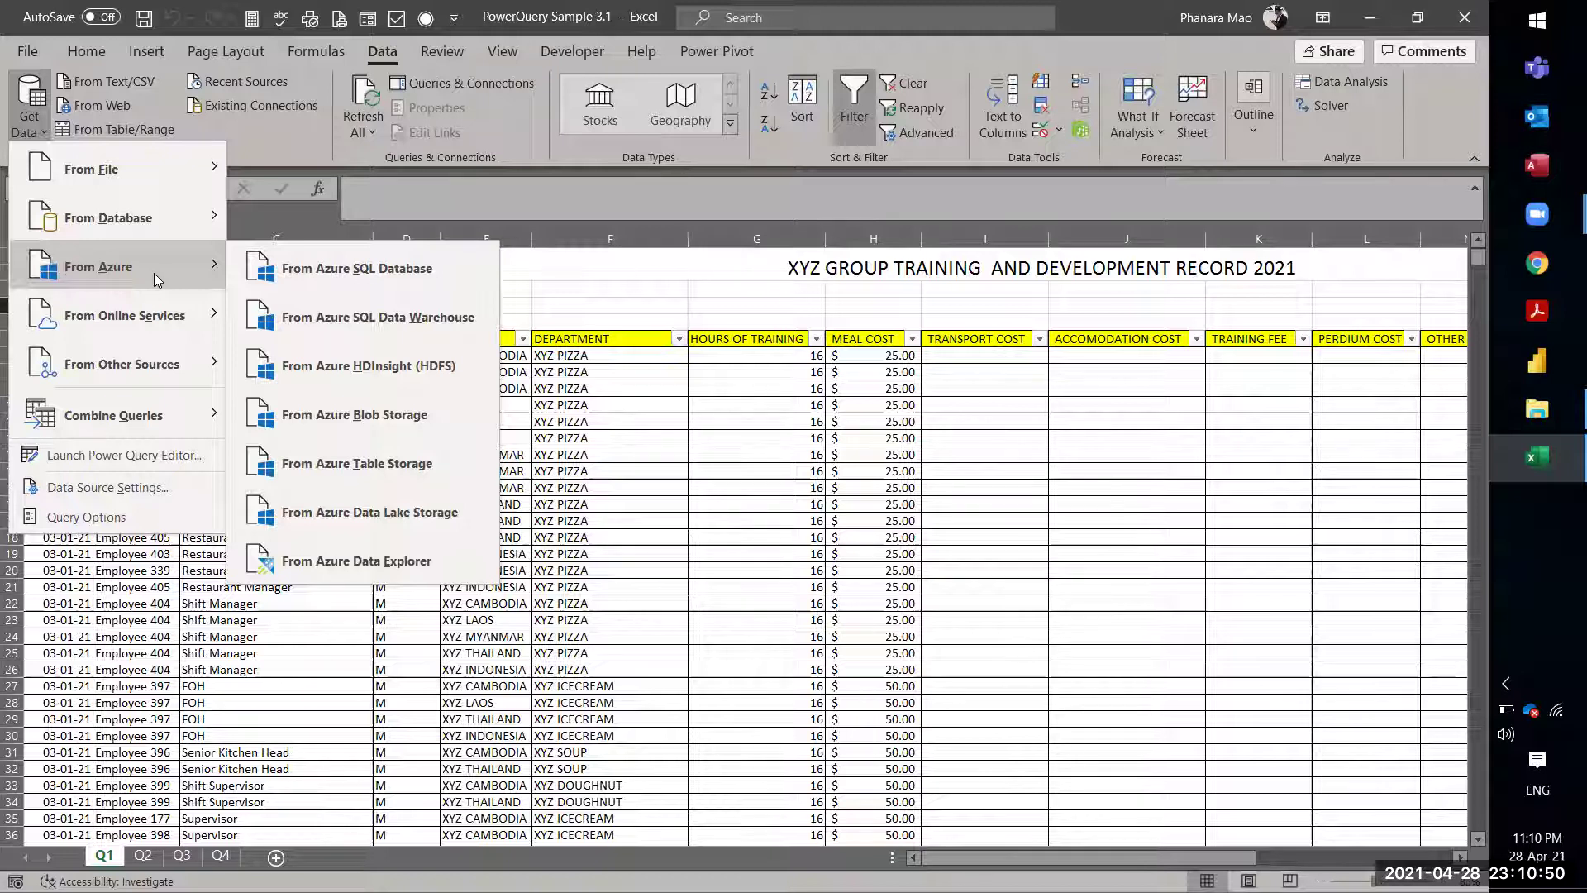
{"action": "mouse_move", "coordinate": [117, 168]}
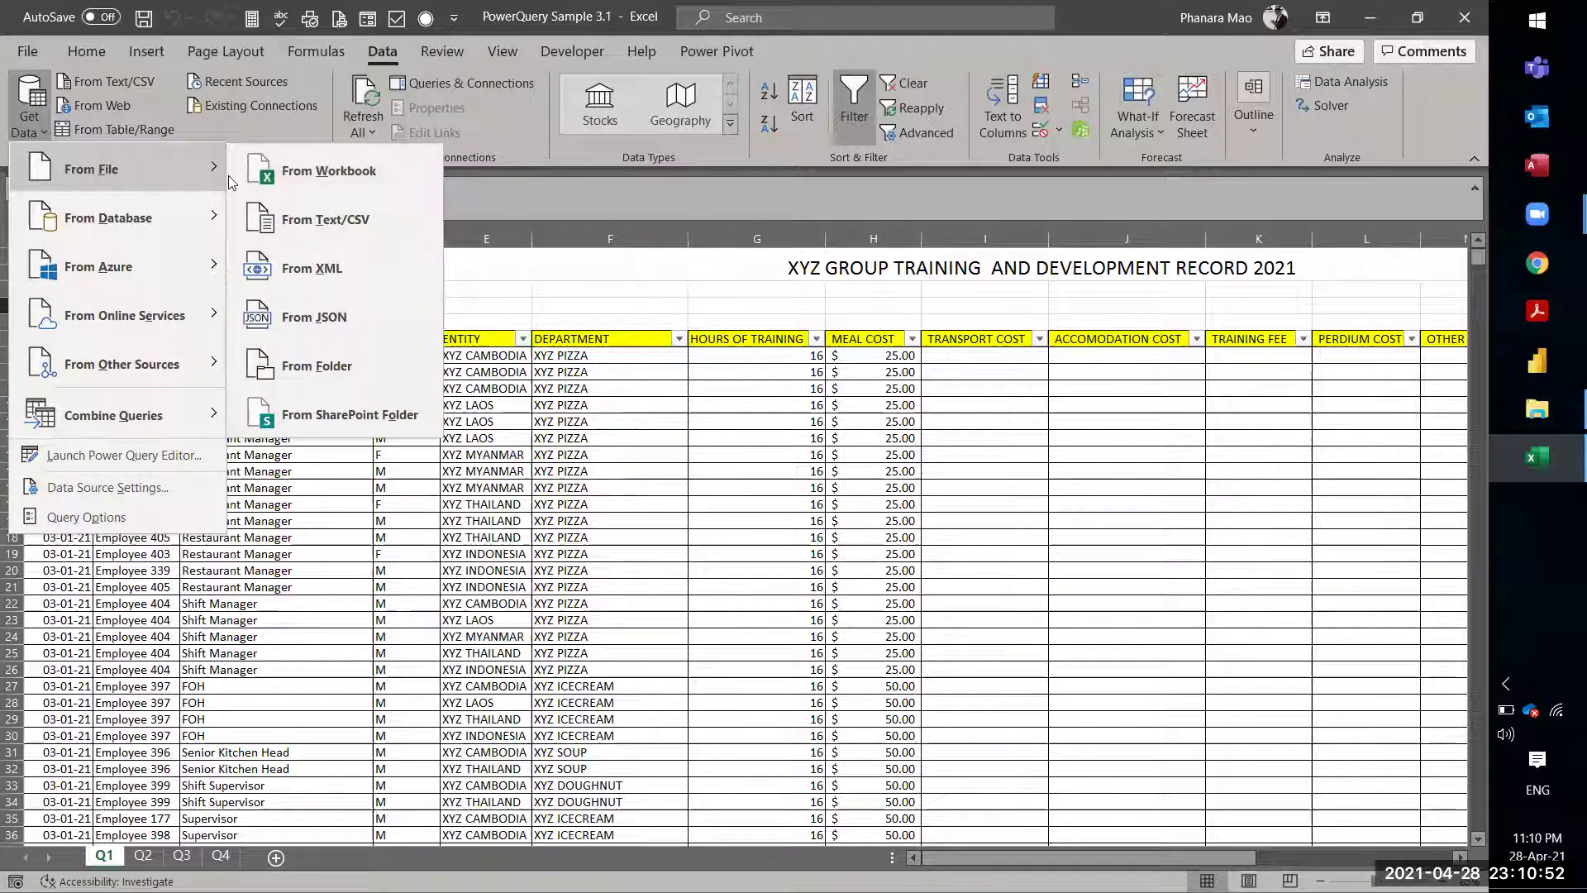
{"action": "left_click", "coordinate": [305, 171]}
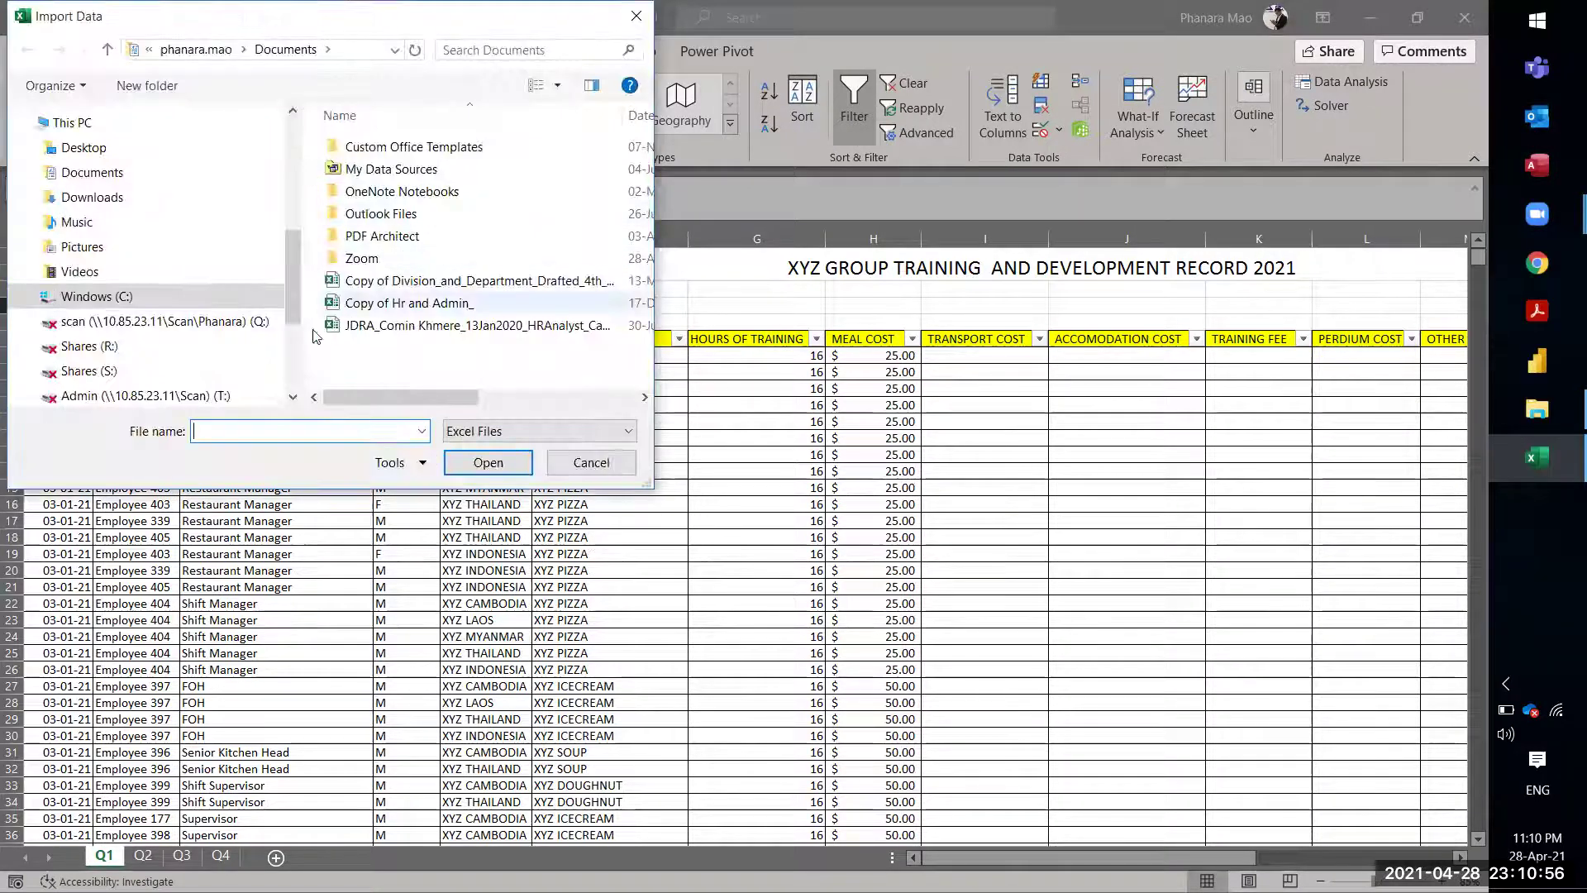
Step: Browse Desktop to the IFA ADVANCE EXCEL POWER QUERY folder and import PowerQuery Sample 3.1
{"action": "left_click", "coordinate": [129, 154]}
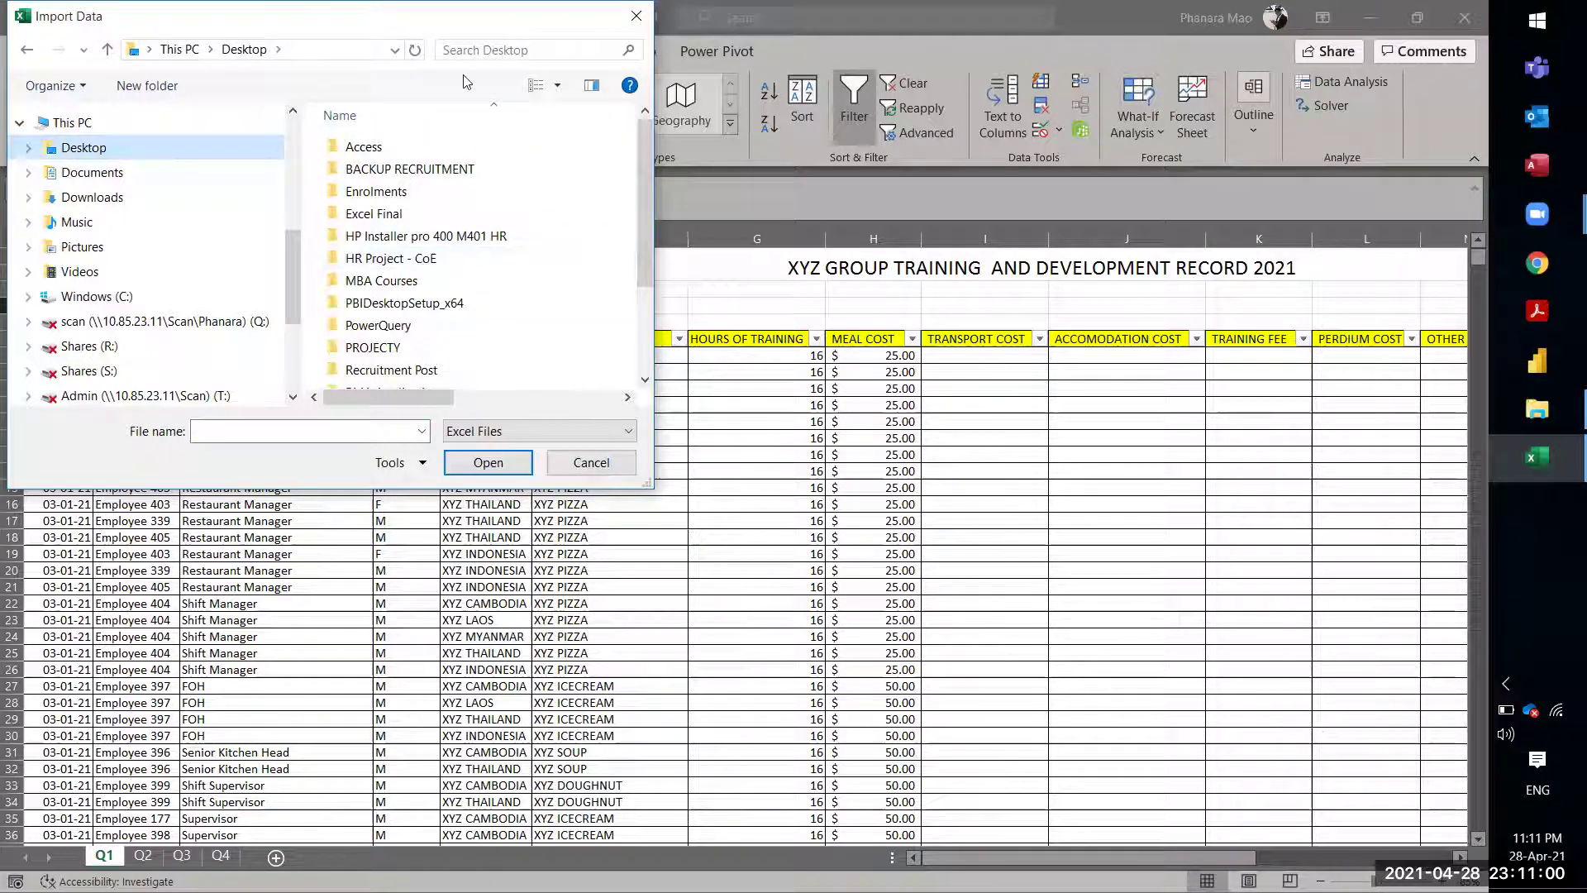
{"action": "double_click", "coordinate": [384, 260]}
{"action": "scroll", "coordinate": [397, 347], "scroll_direction": "down", "scroll_amount": 5}
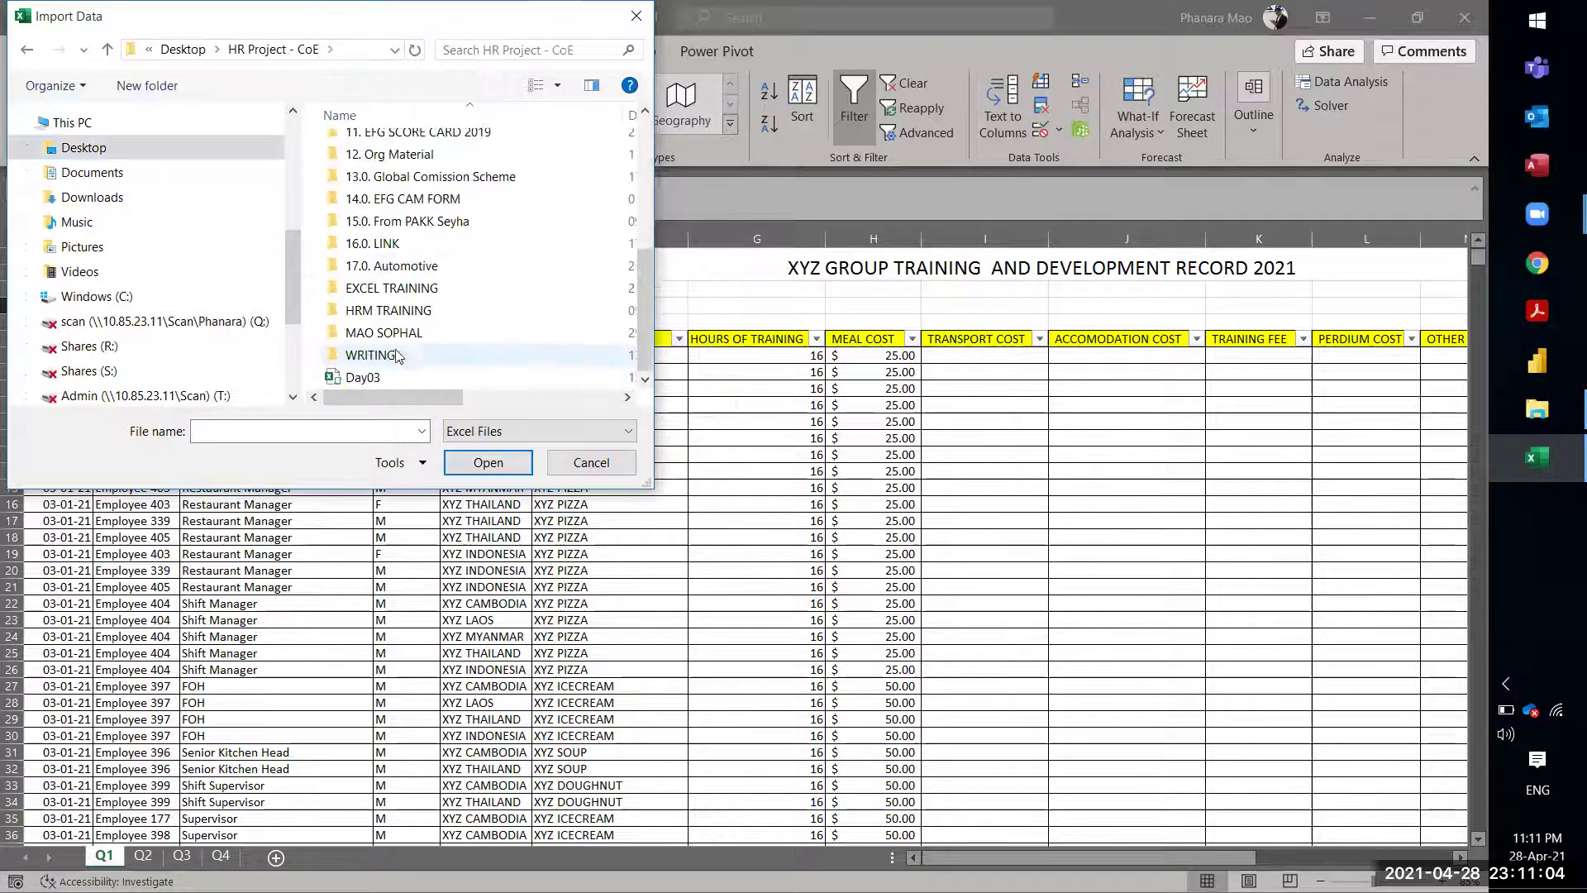
{"action": "double_click", "coordinate": [400, 288]}
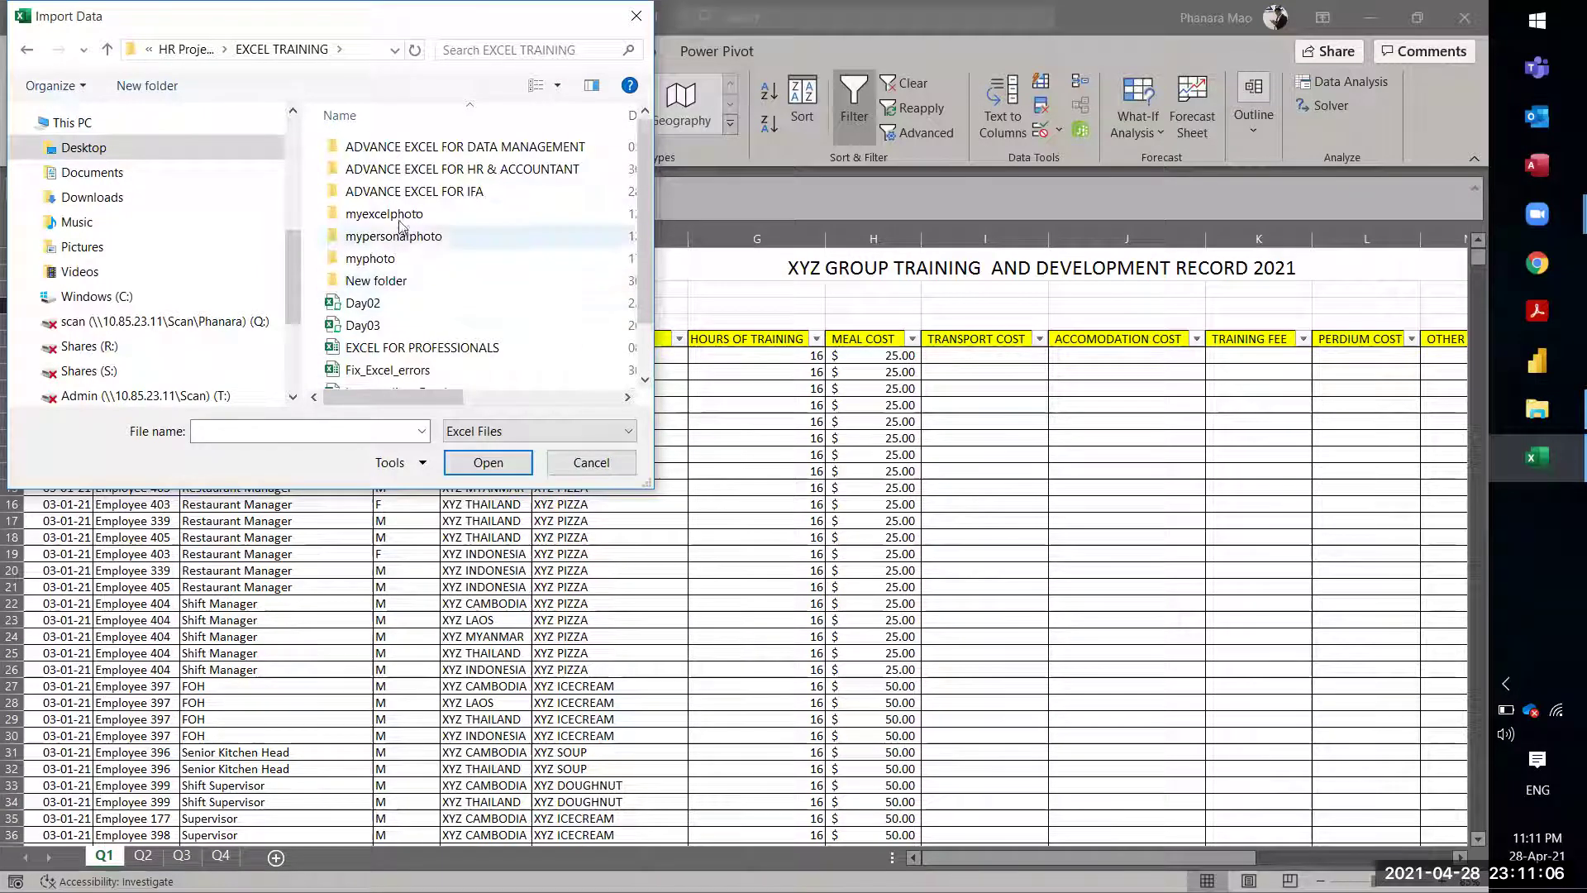
{"action": "double_click", "coordinate": [411, 193]}
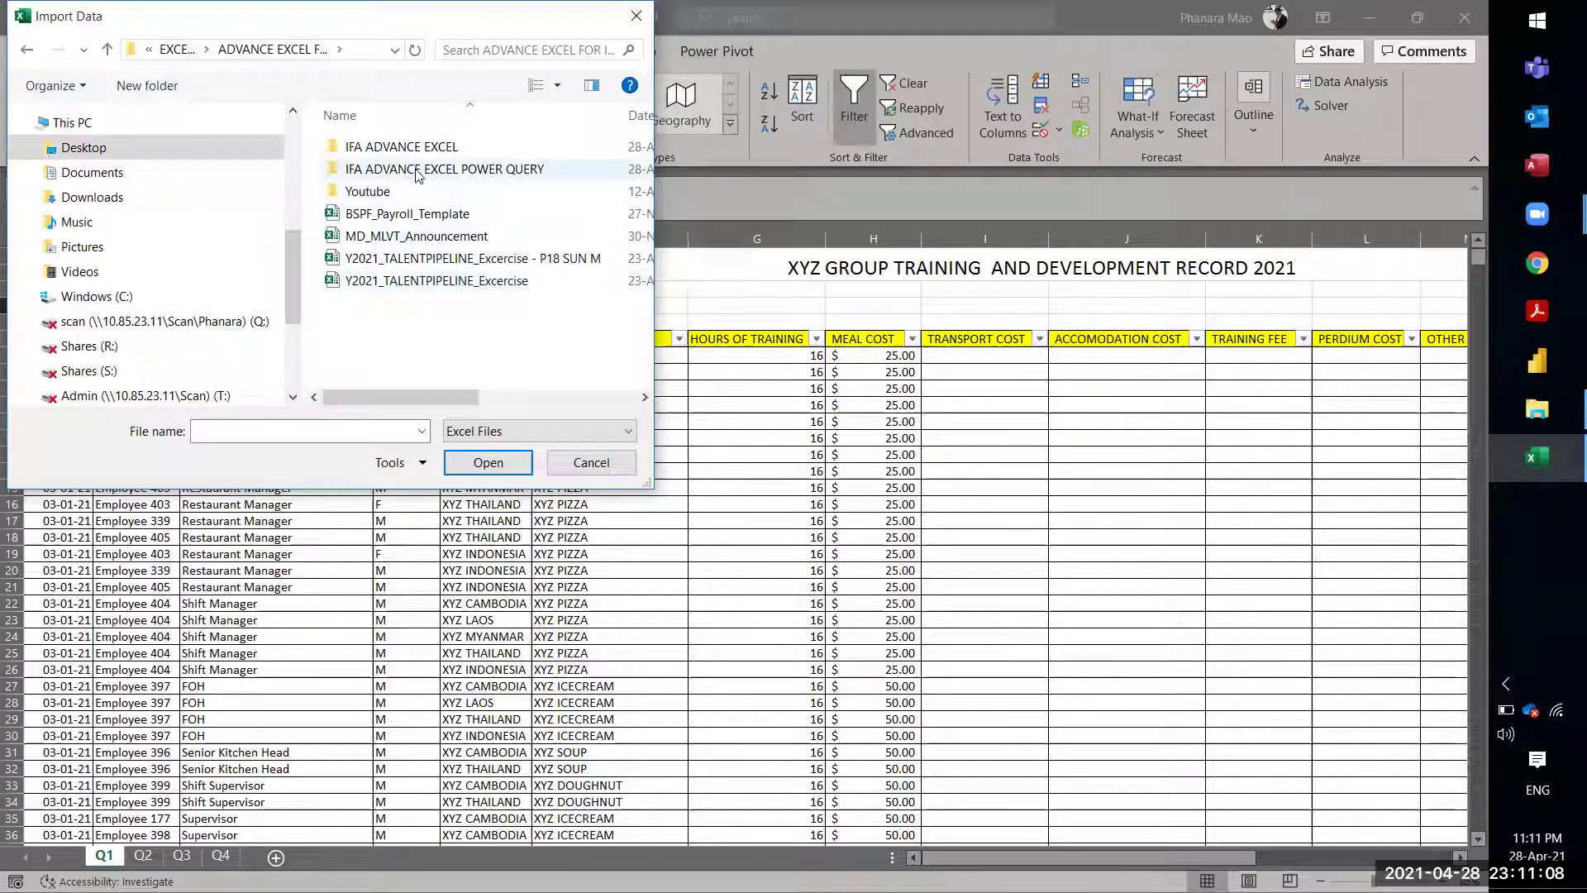
{"action": "double_click", "coordinate": [418, 171]}
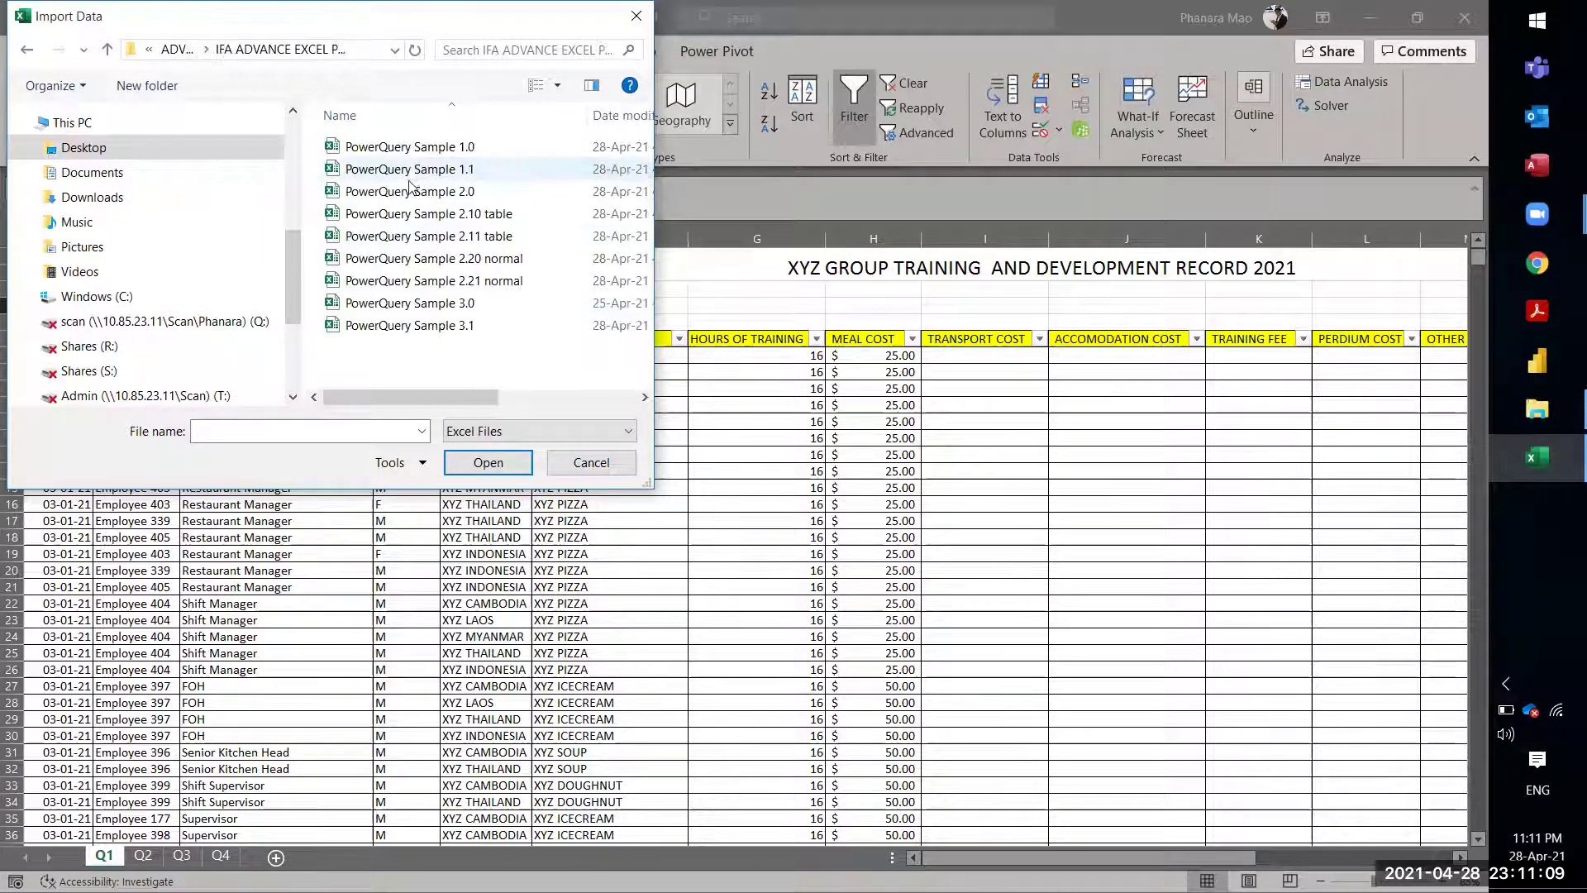
{"action": "left_click", "coordinate": [397, 326]}
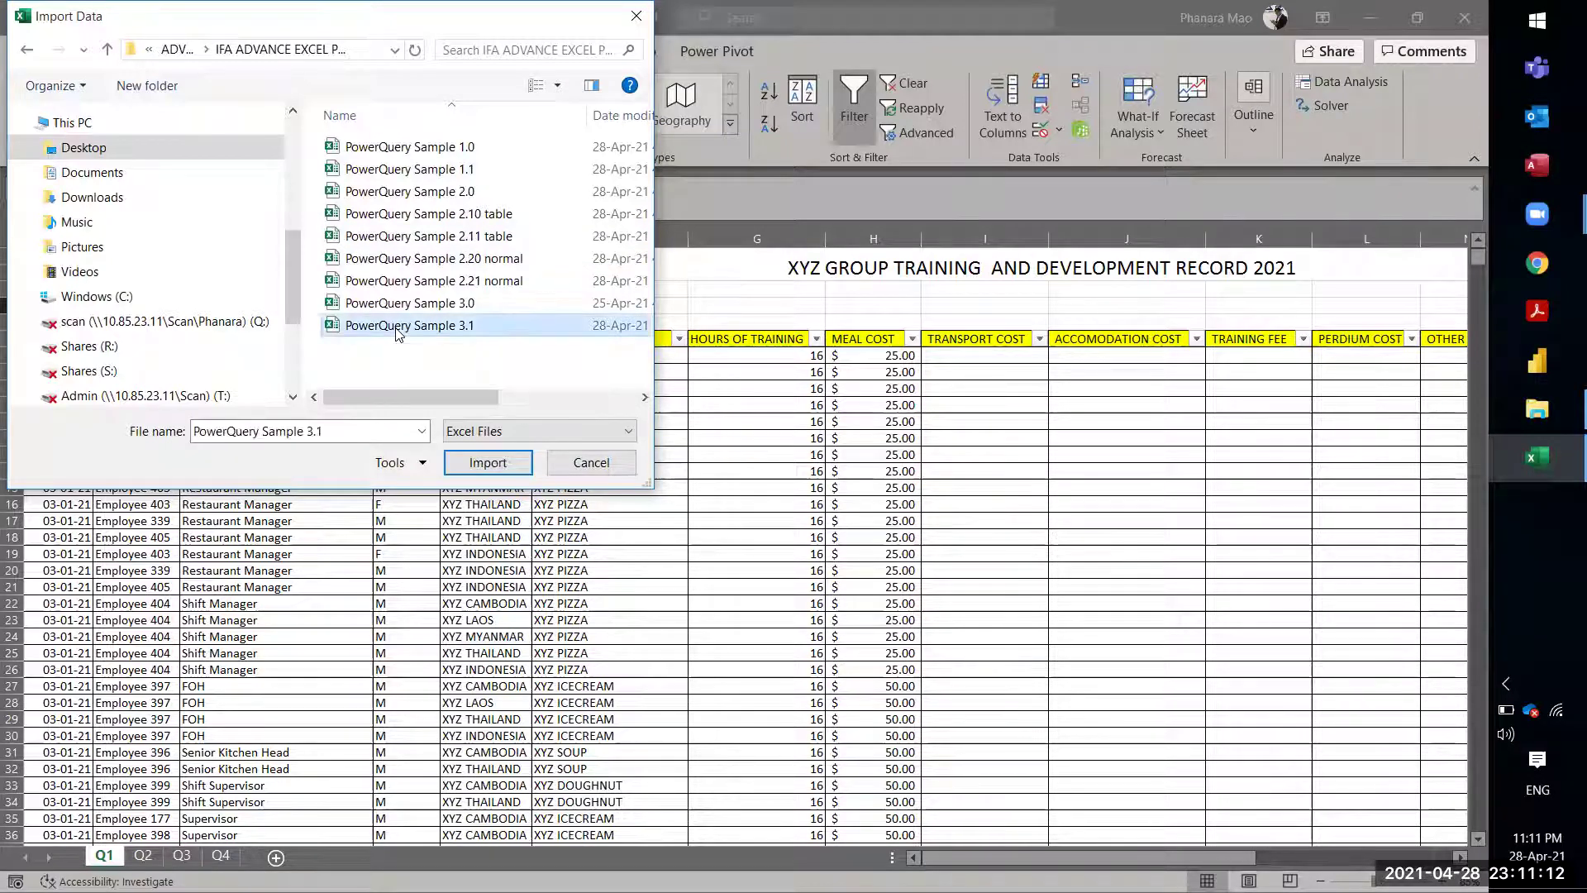
{"action": "left_click", "coordinate": [489, 464]}
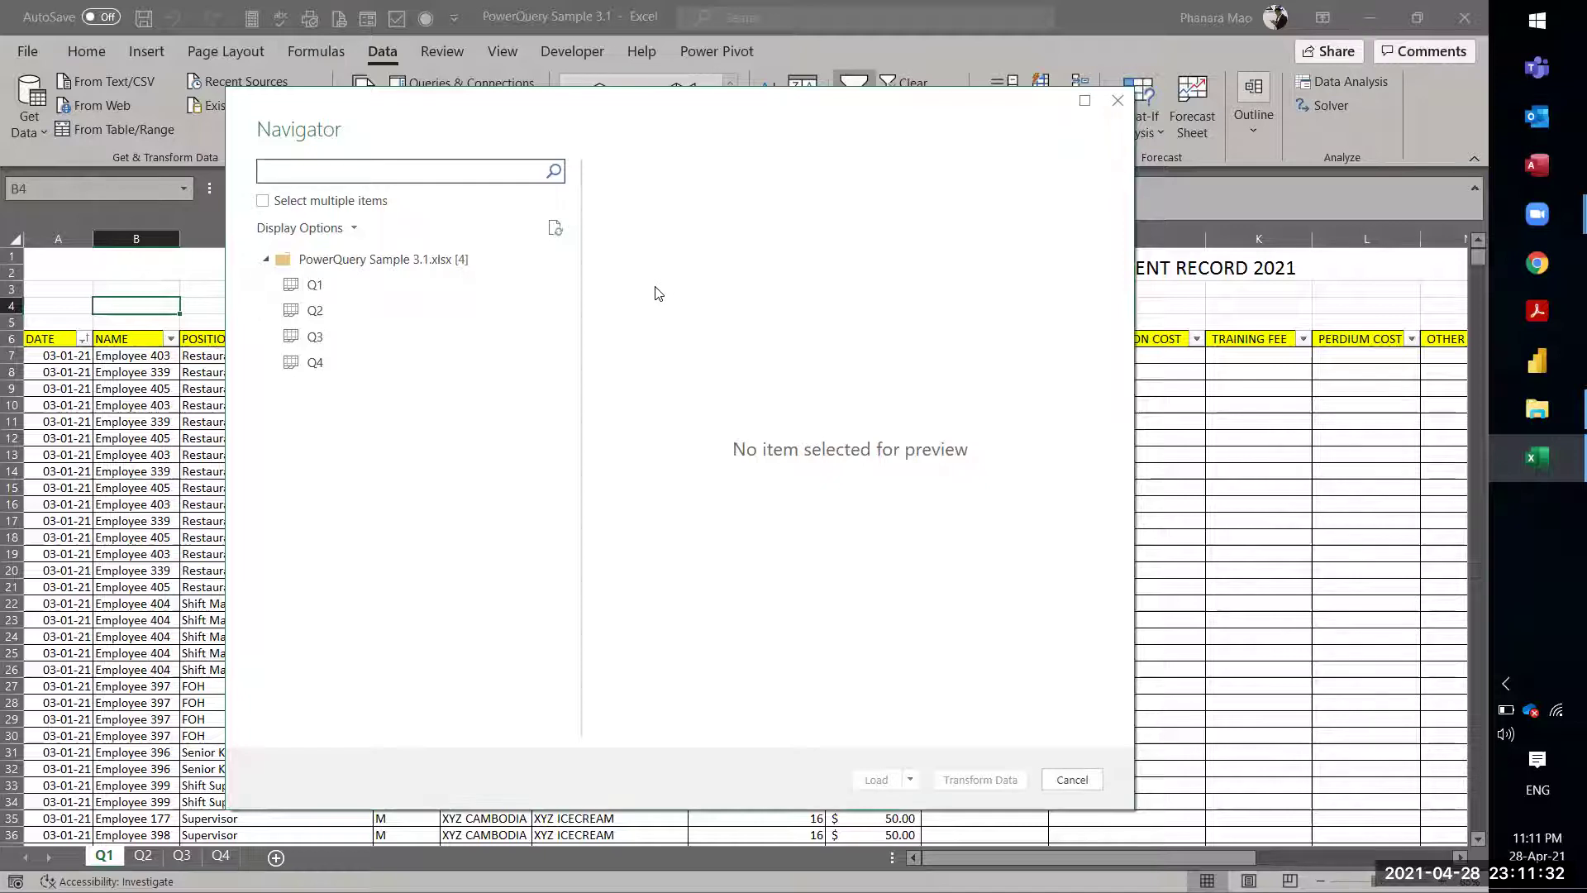
Step: Enable multiple selection, check sheets Q1, Q2, Q3 and Q4, and send them to Transform Data
{"action": "left_click", "coordinate": [263, 202]}
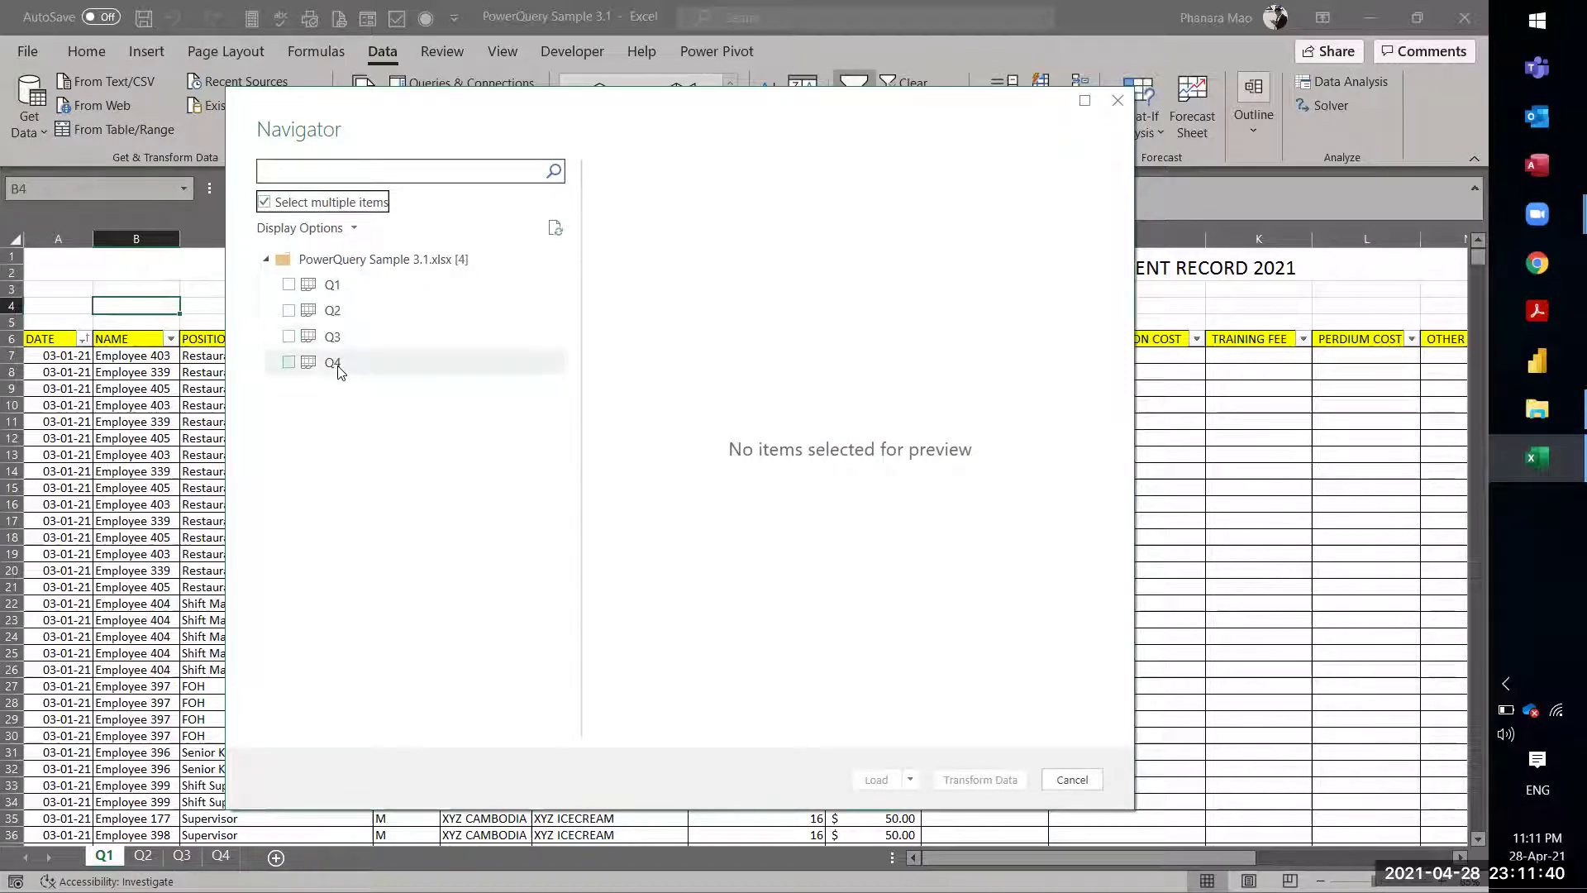
{"action": "left_click_drag", "start_coordinate": [529, 132], "coordinate": [525, 111]}
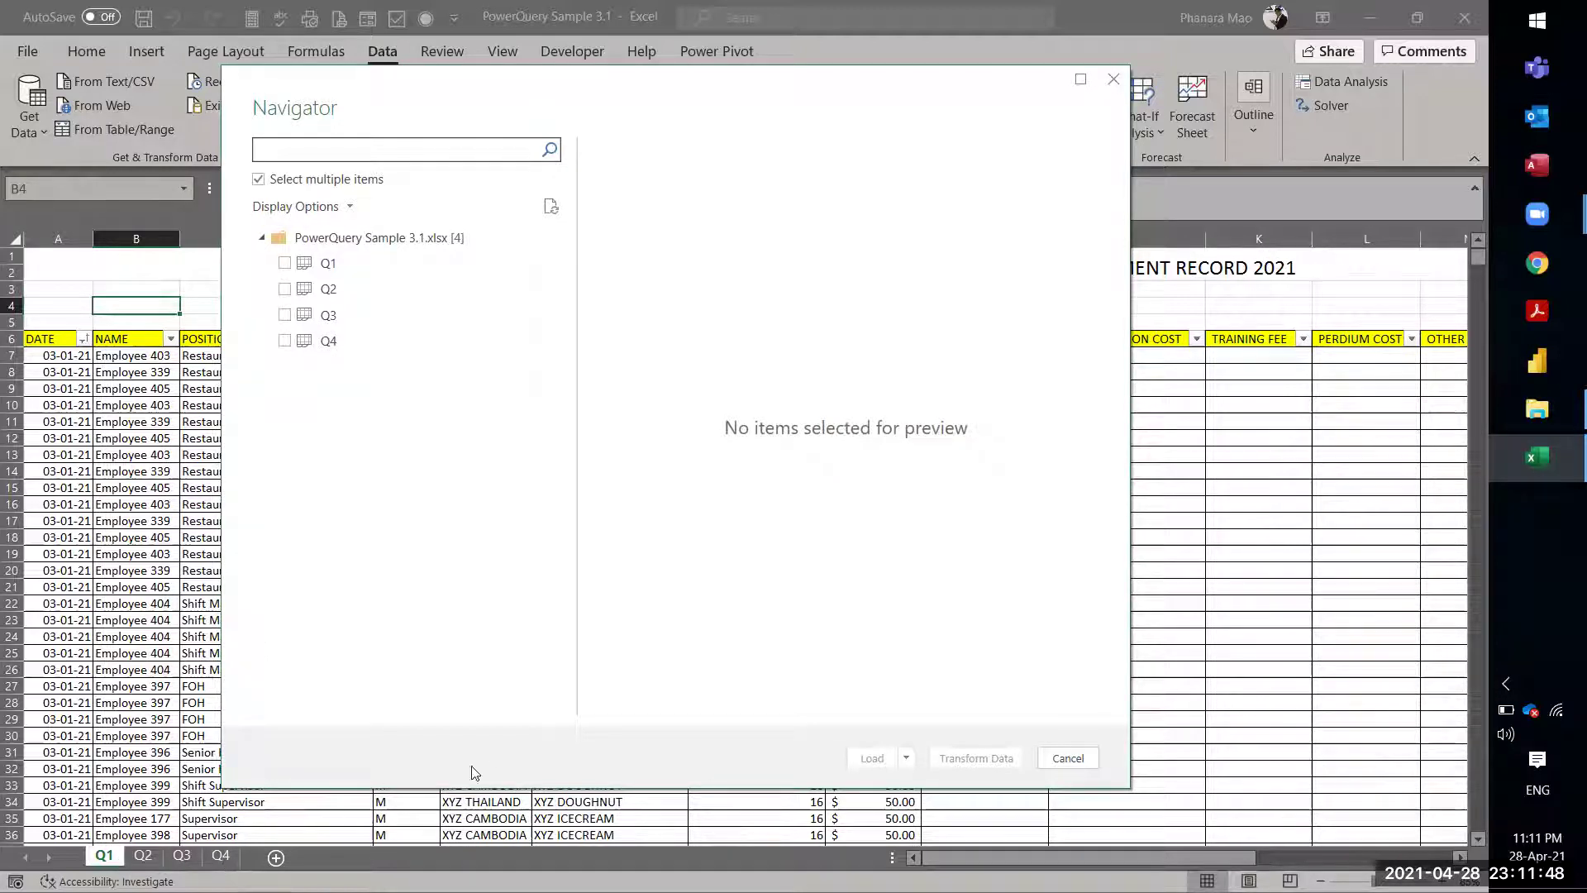
{"action": "left_click", "coordinate": [285, 263]}
{"action": "left_click", "coordinate": [285, 289]}
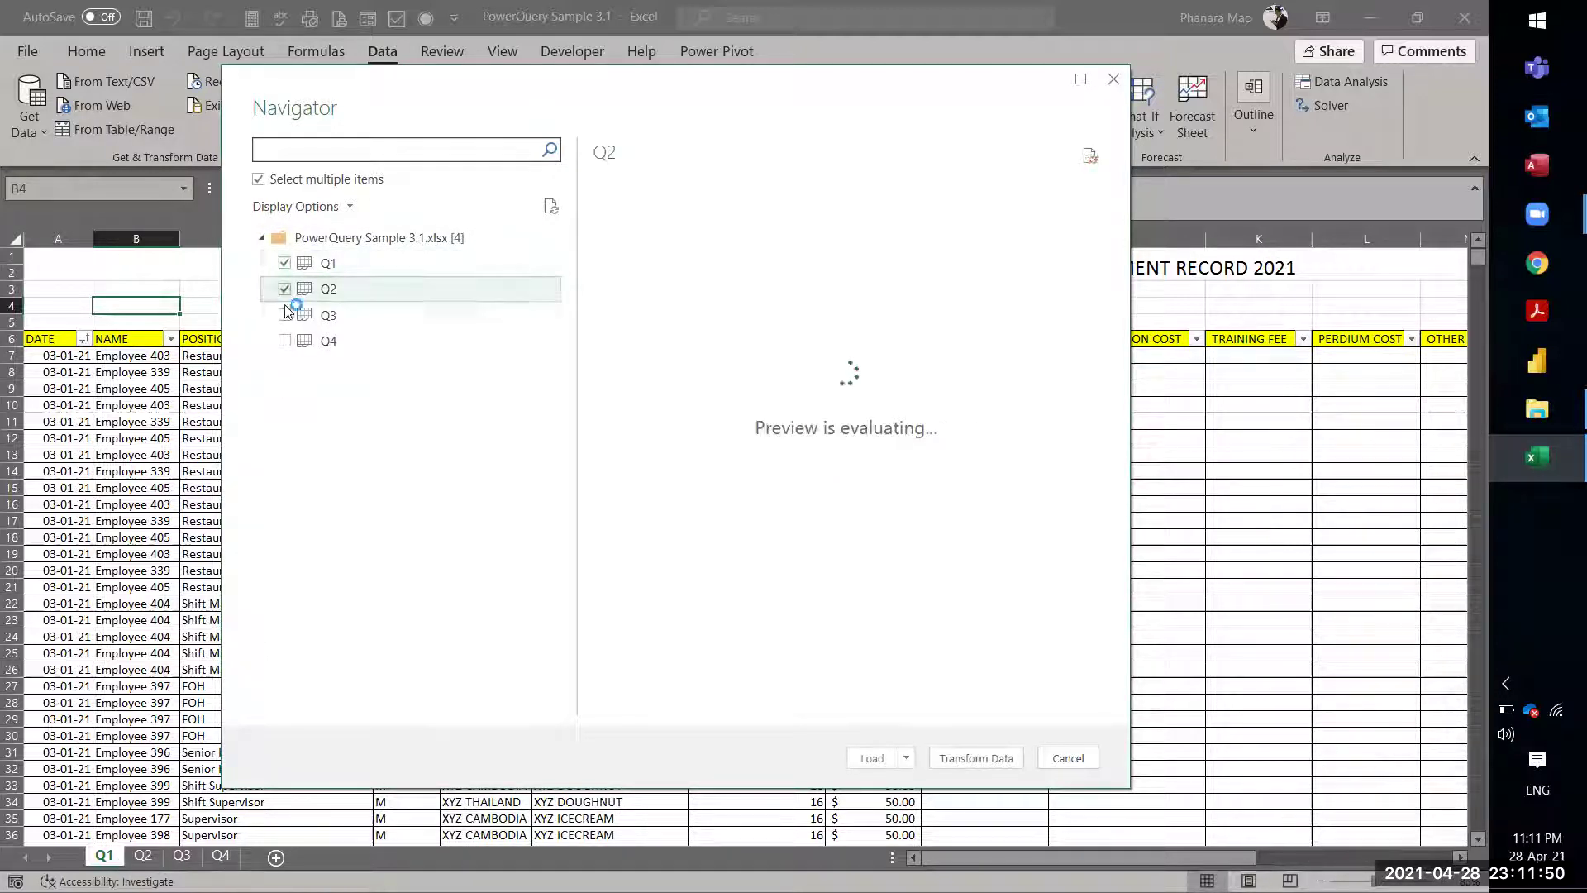
{"action": "left_click", "coordinate": [284, 315]}
{"action": "left_click", "coordinate": [284, 340]}
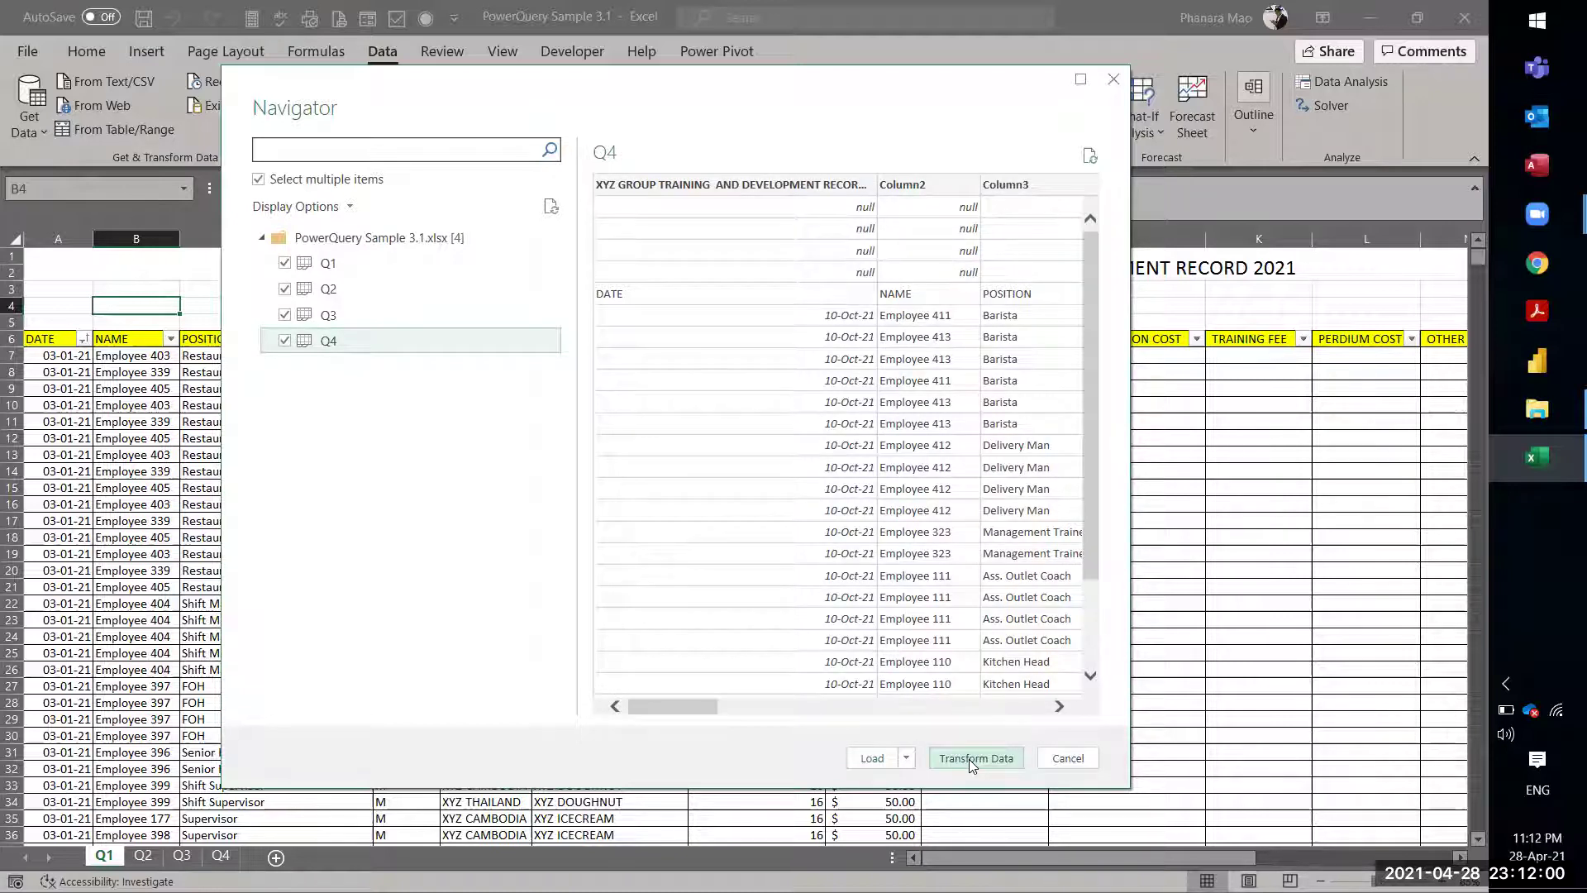
{"action": "left_click", "coordinate": [969, 759]}
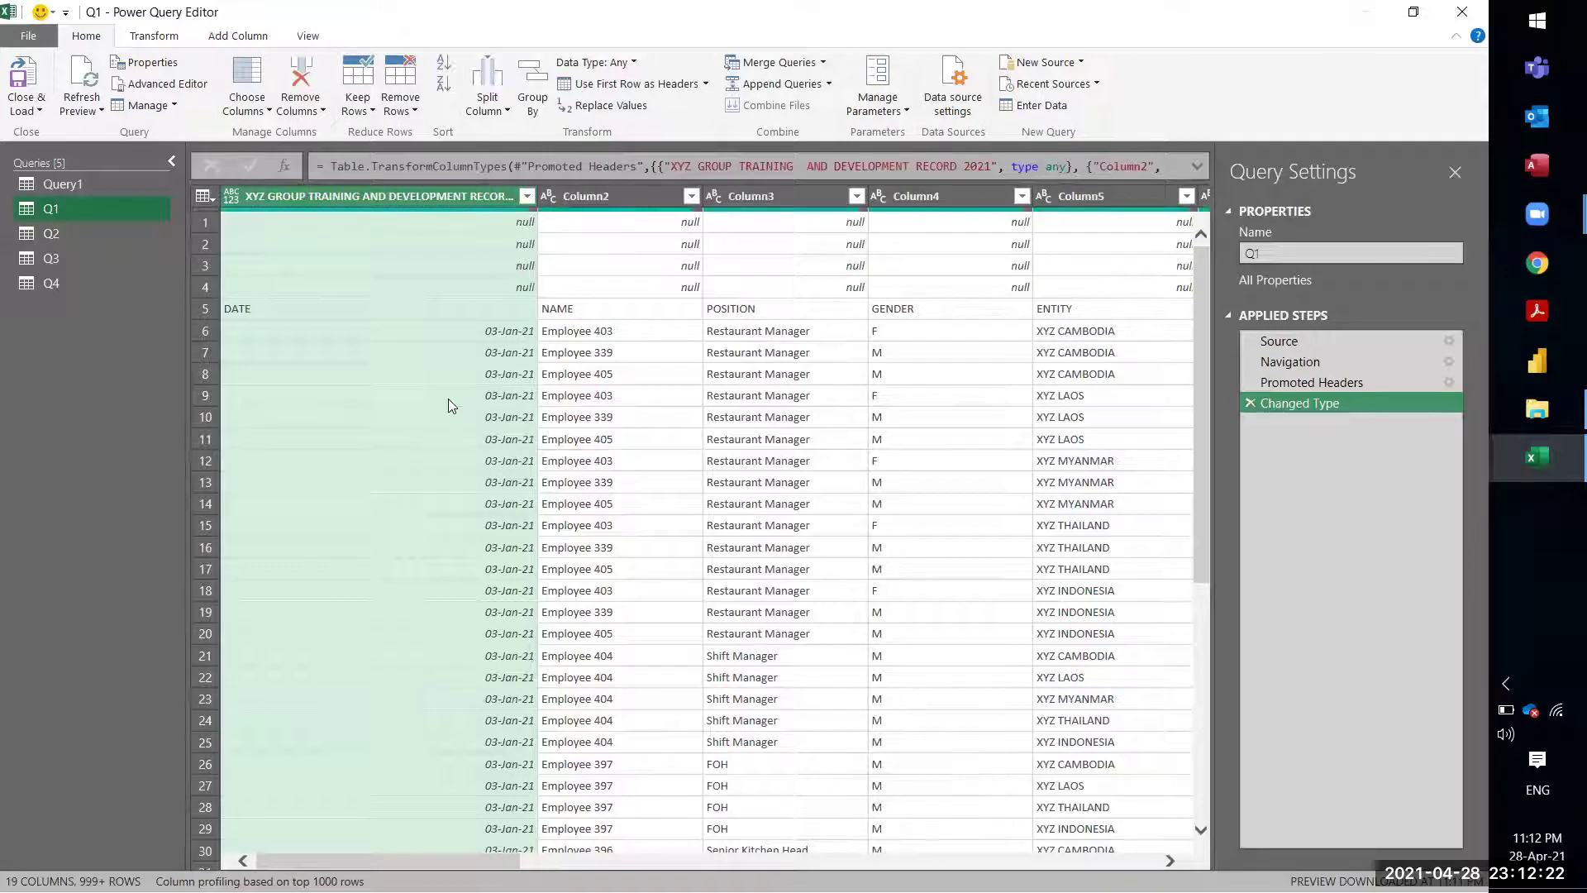
Step: Preview the Q2, Q3, Q4, Q1 and Query1 queries, then return to Q1
{"action": "left_click", "coordinate": [78, 232]}
{"action": "left_click", "coordinate": [77, 259]}
{"action": "left_click", "coordinate": [76, 279]}
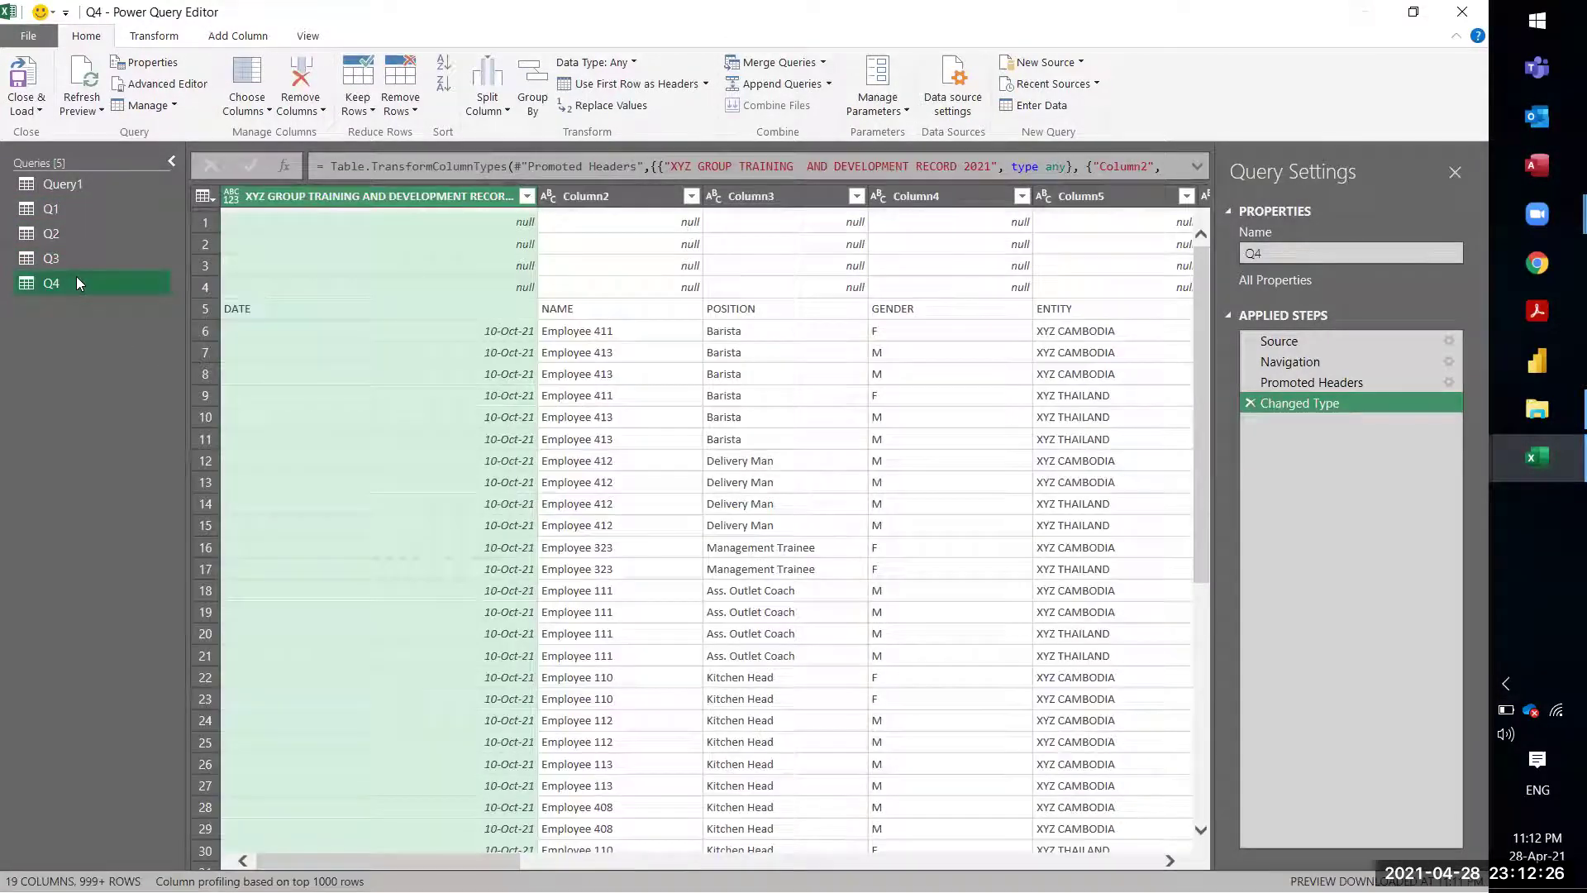
{"action": "left_click", "coordinate": [64, 210]}
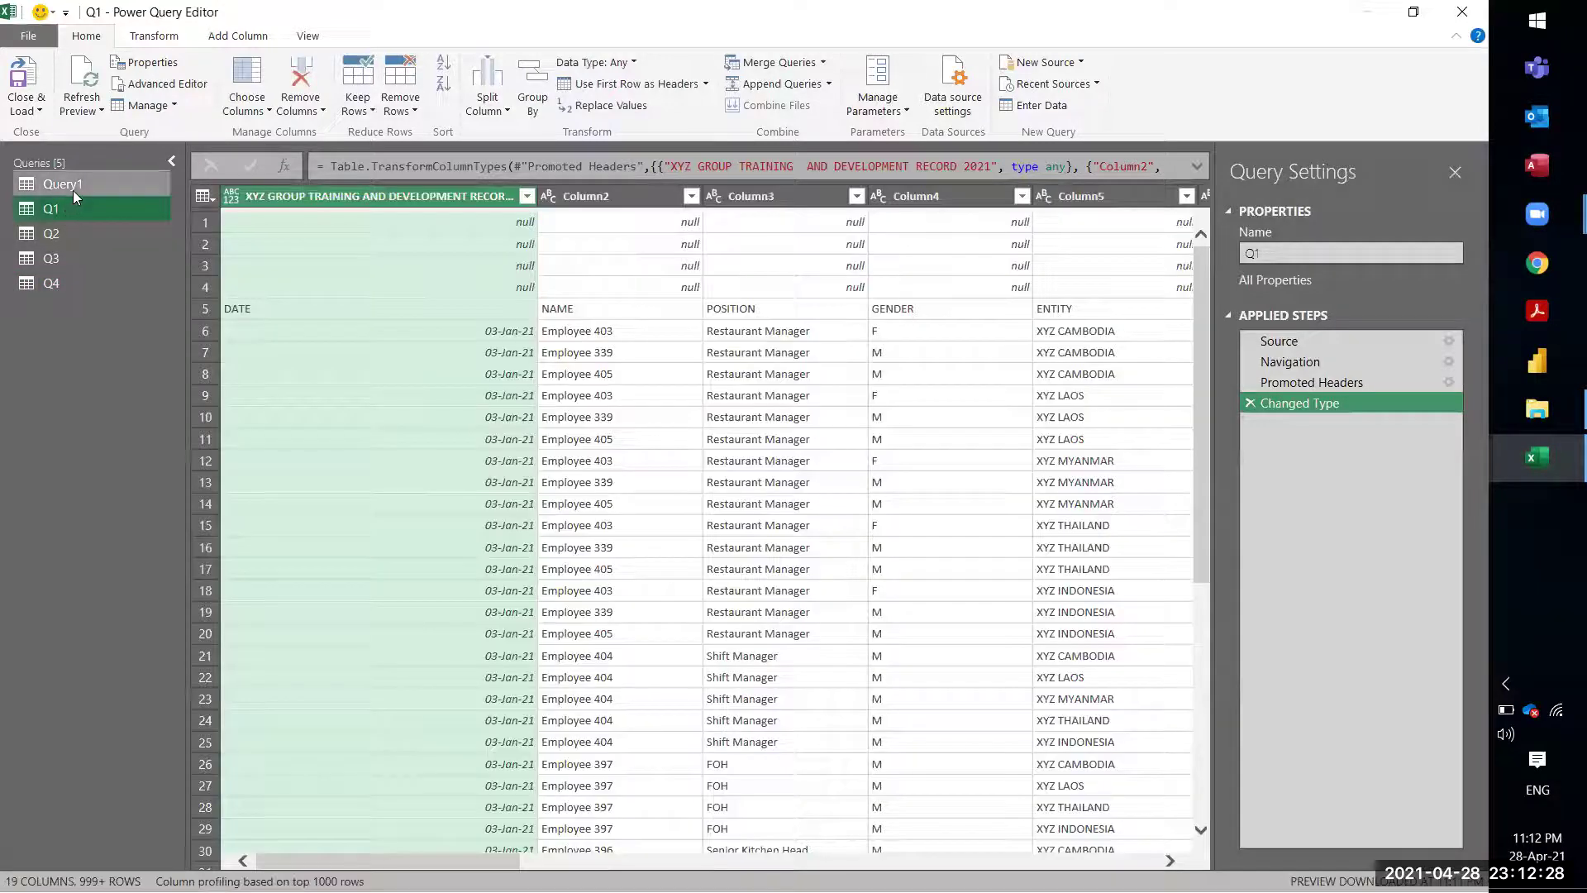
{"action": "left_click", "coordinate": [73, 192]}
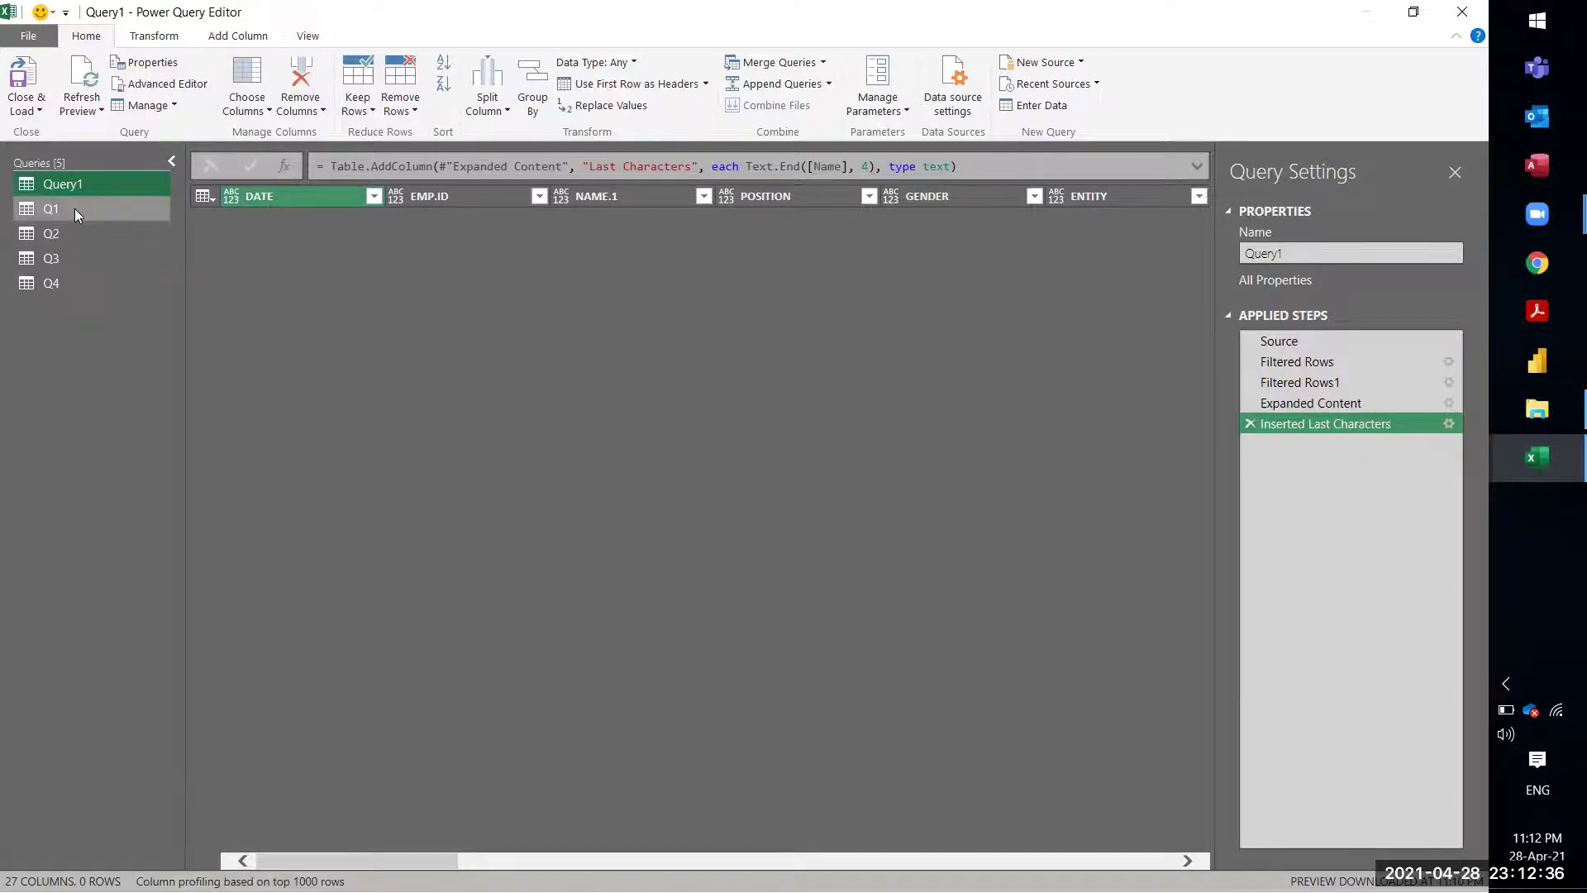
{"action": "left_click", "coordinate": [75, 208]}
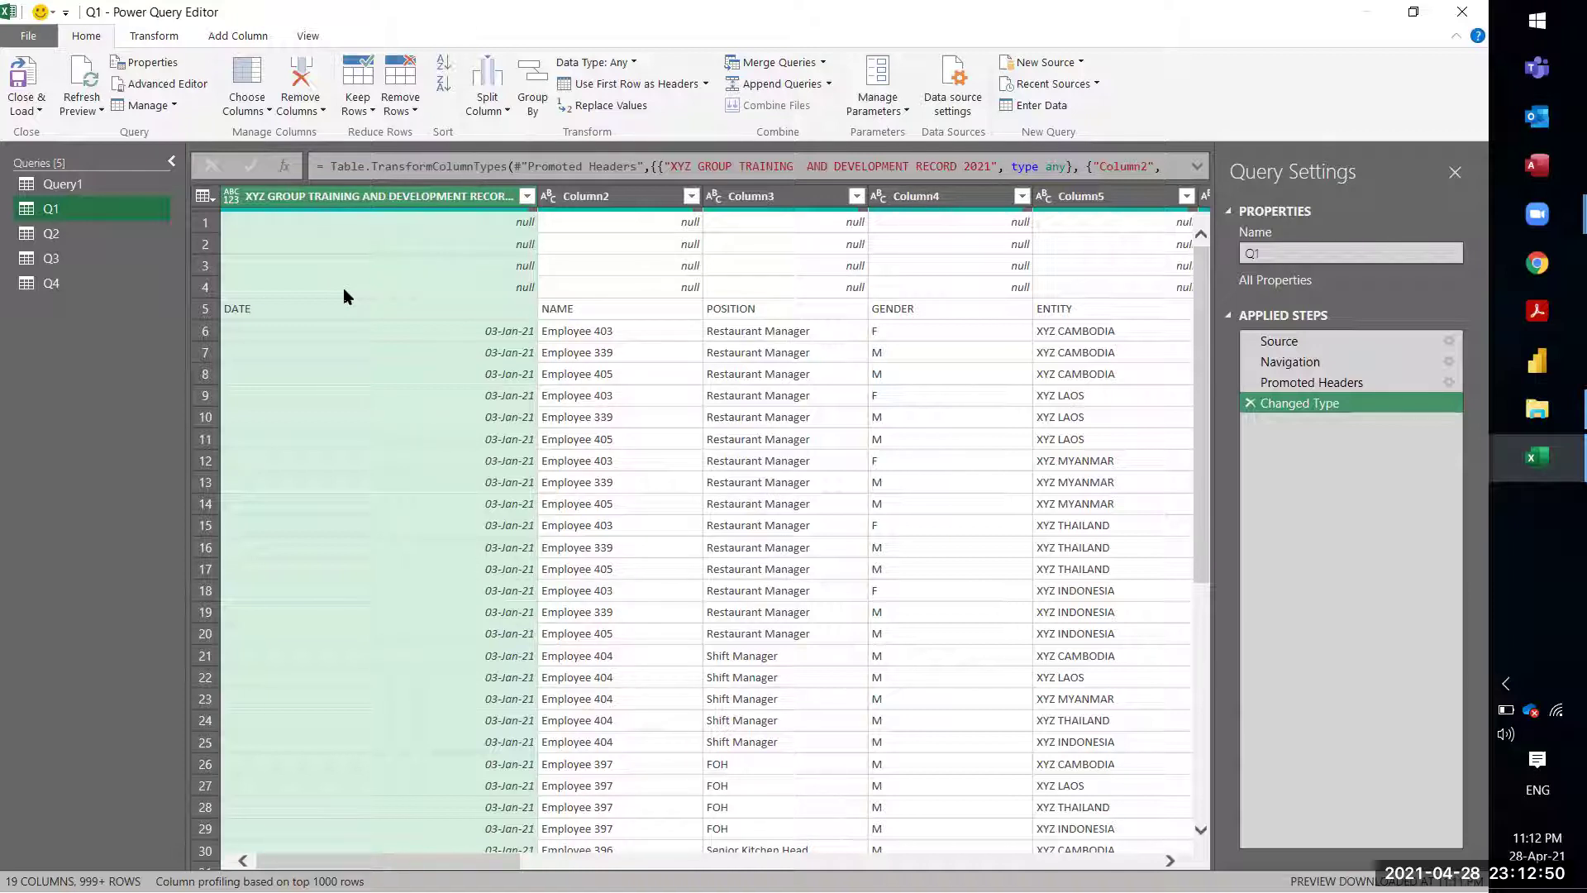
Step: Remove the top 4 rows from the Q1 query
{"action": "left_click", "coordinate": [409, 111]}
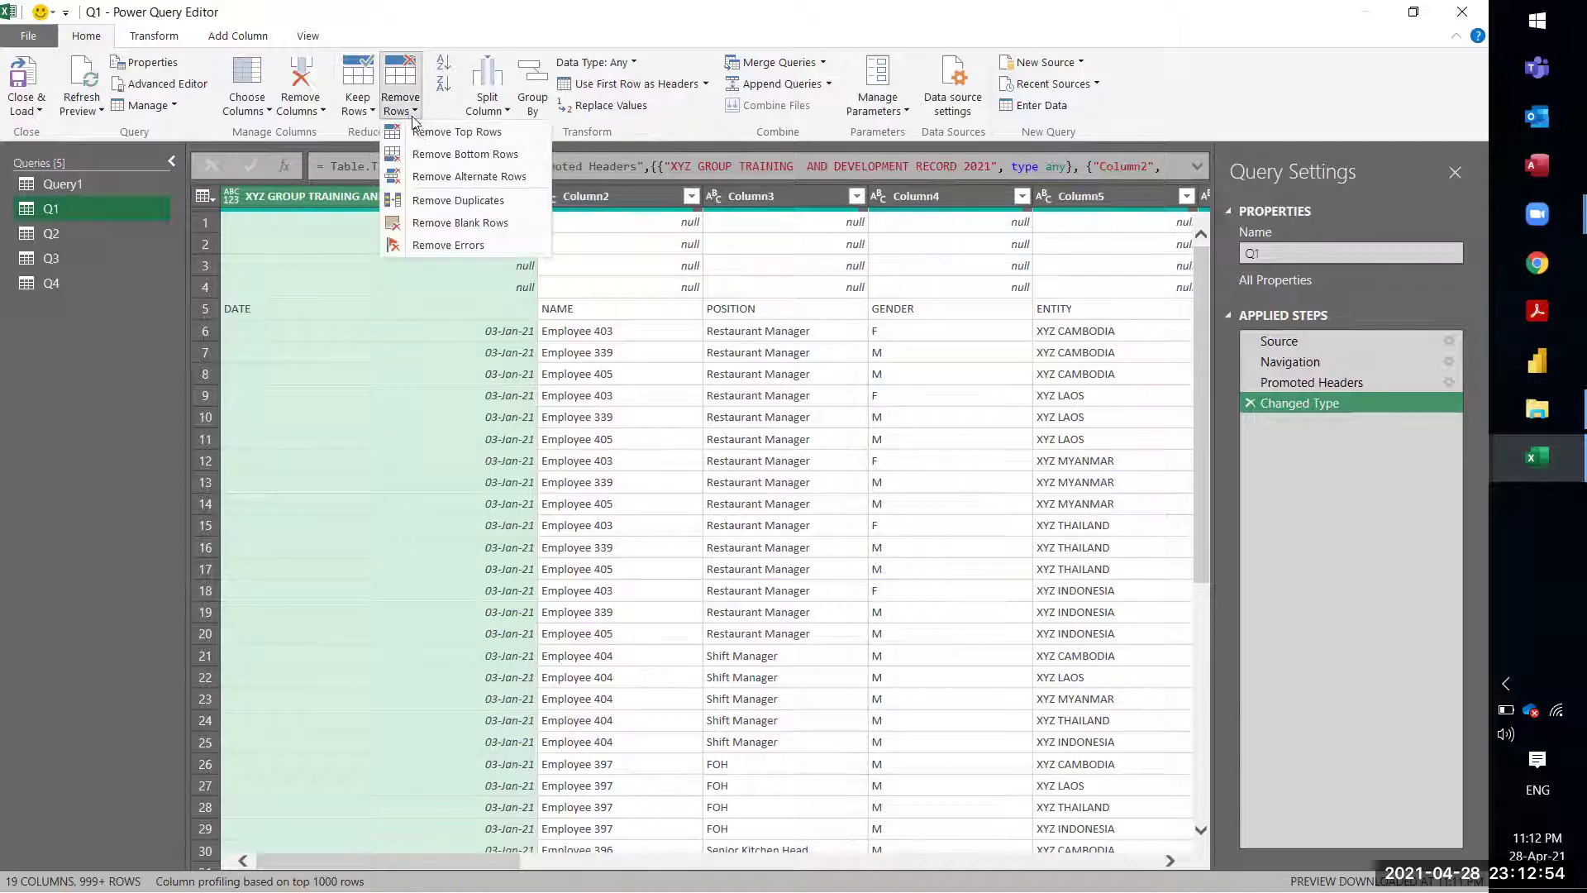
{"action": "left_click", "coordinate": [424, 133]}
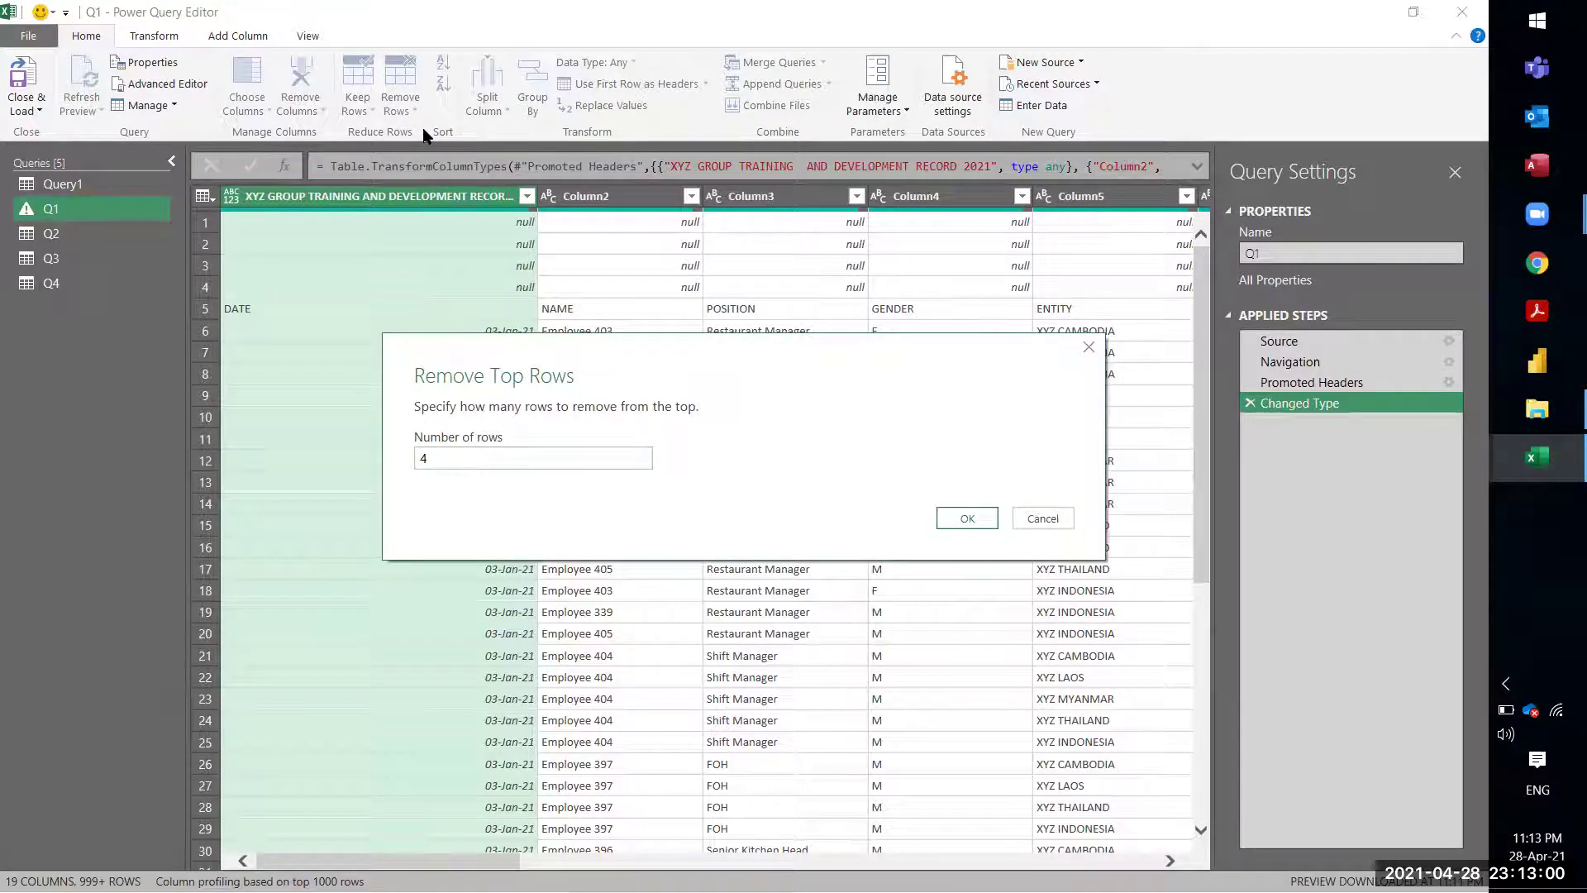
{"action": "key", "text": "Return"}
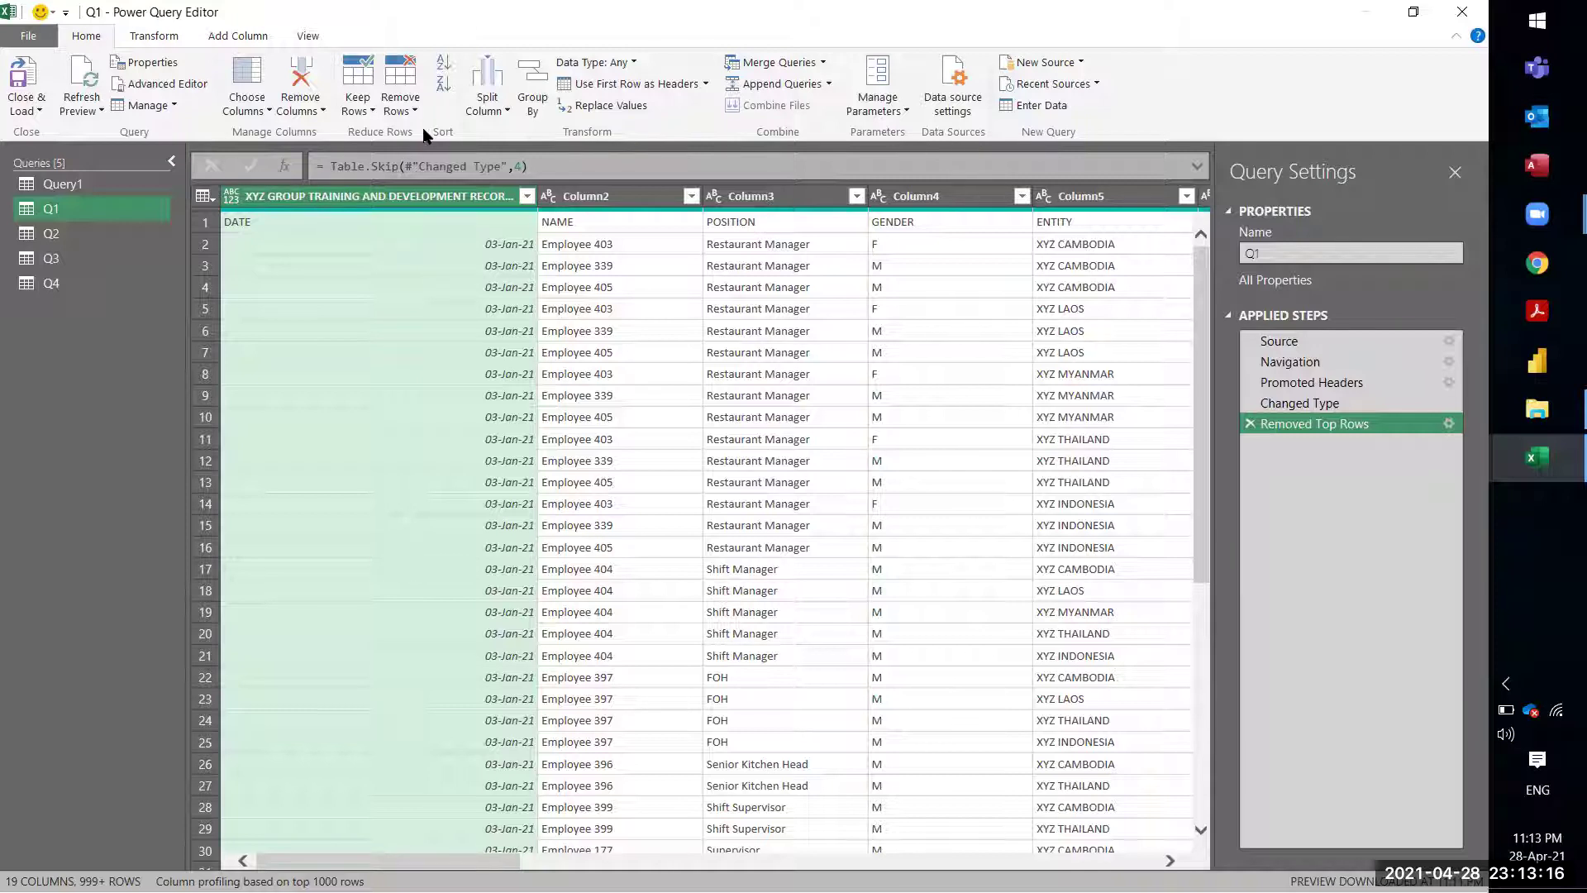
Step: Check Q1's first-row NAME and POSITION values, promote that row to headers, and scroll right
{"action": "left_click", "coordinate": [245, 223]}
{"action": "left_click", "coordinate": [552, 225]}
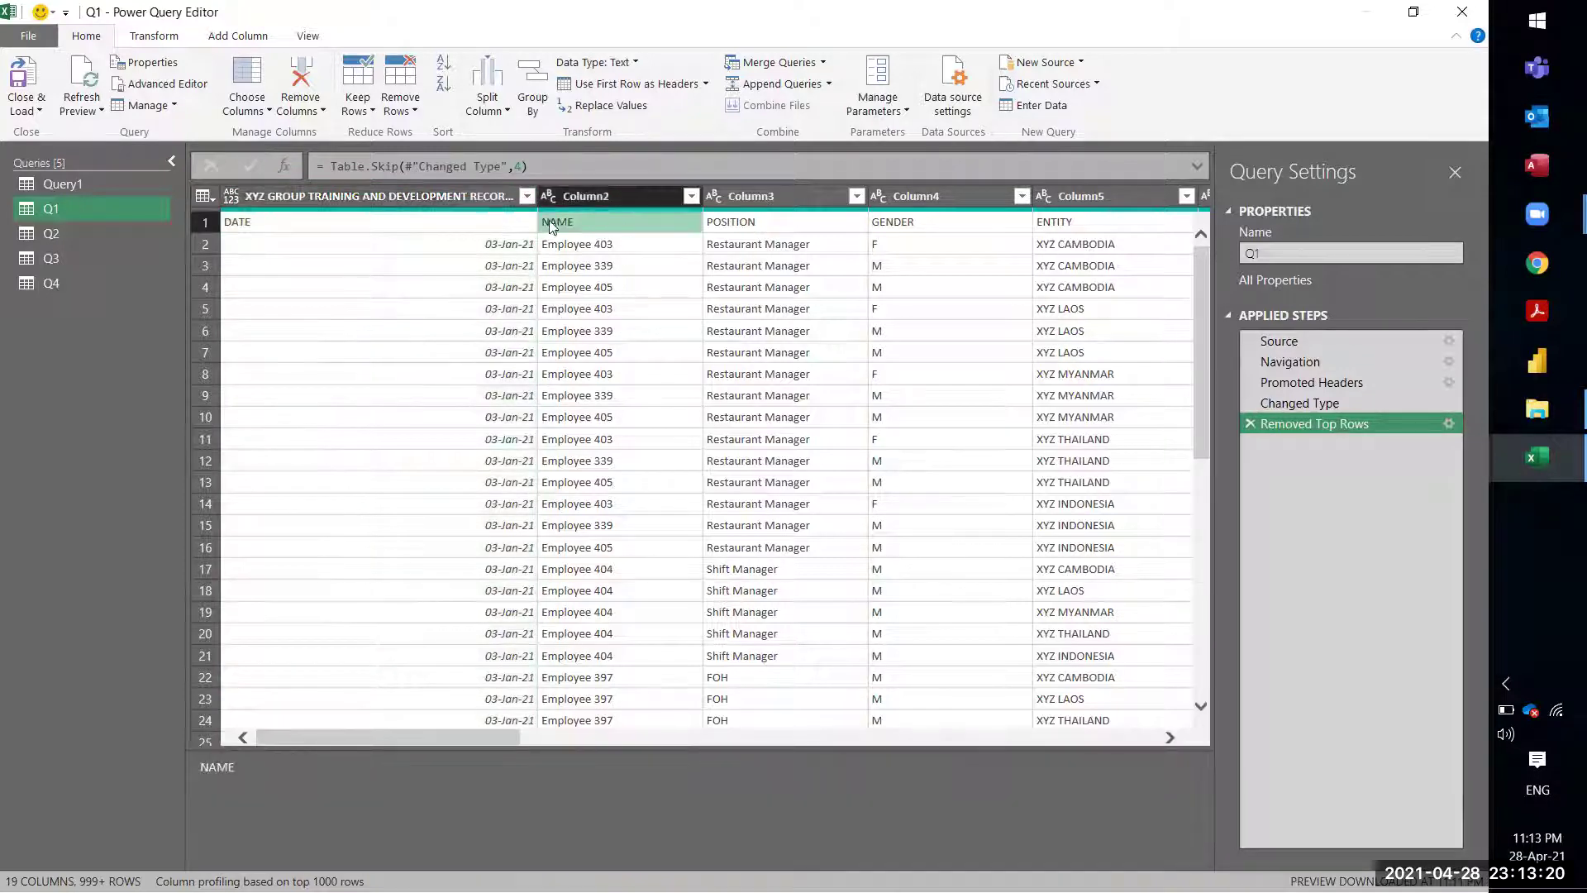
{"action": "left_click", "coordinate": [790, 232]}
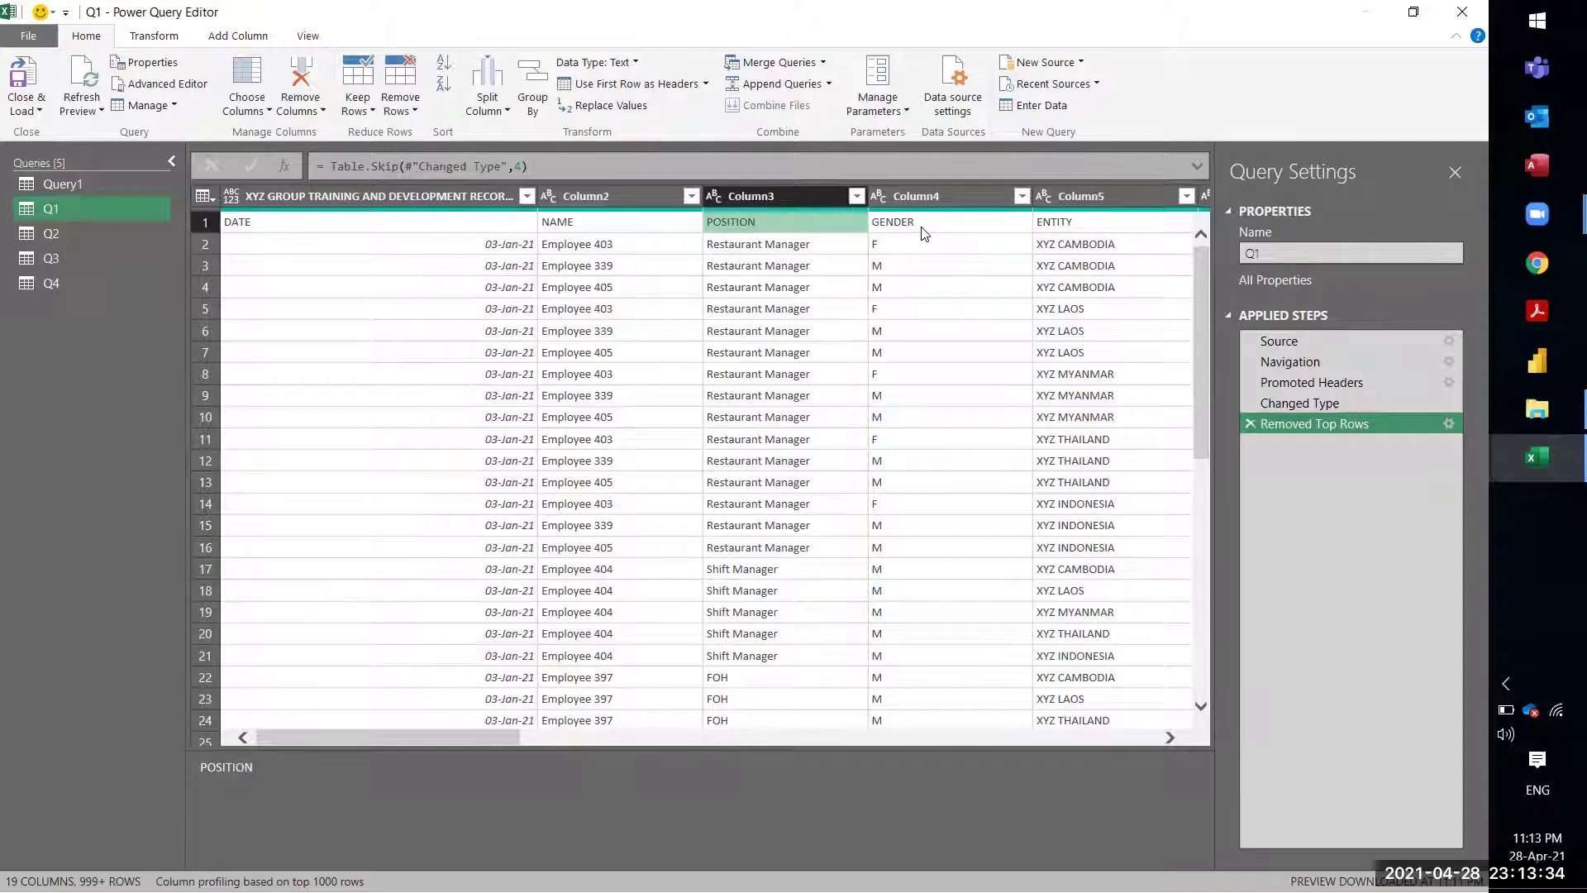
{"action": "left_click", "coordinate": [625, 85]}
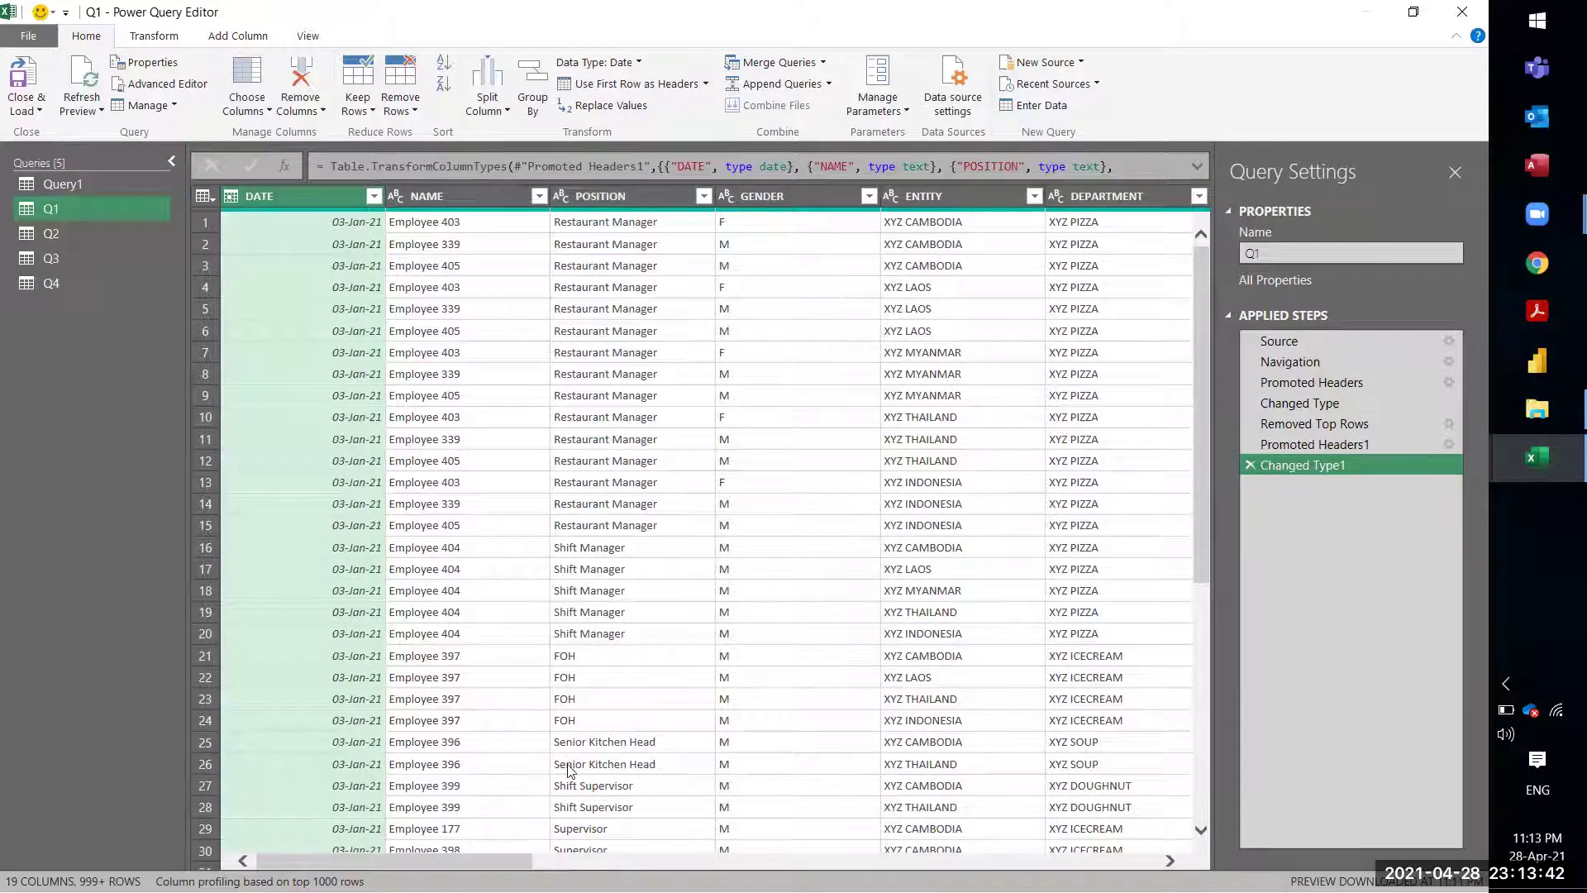
{"action": "left_click_drag", "start_coordinate": [396, 860], "coordinate": [1101, 860]}
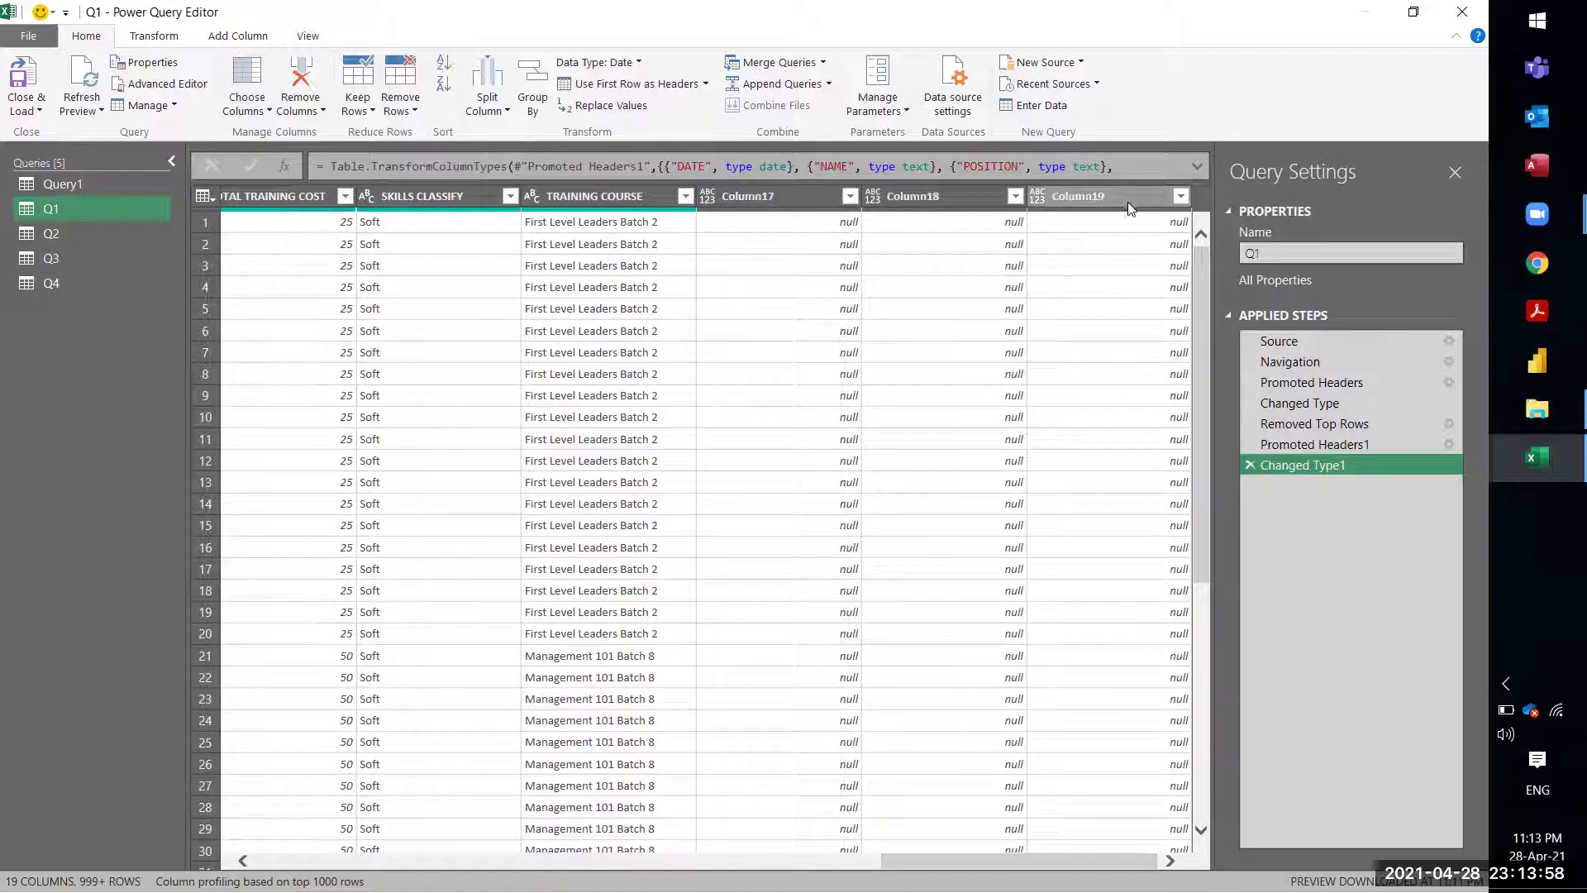
Step: Remove the empty Column17, then Column18 and Column19 together, from the Q1 query
{"action": "left_click", "coordinate": [776, 198]}
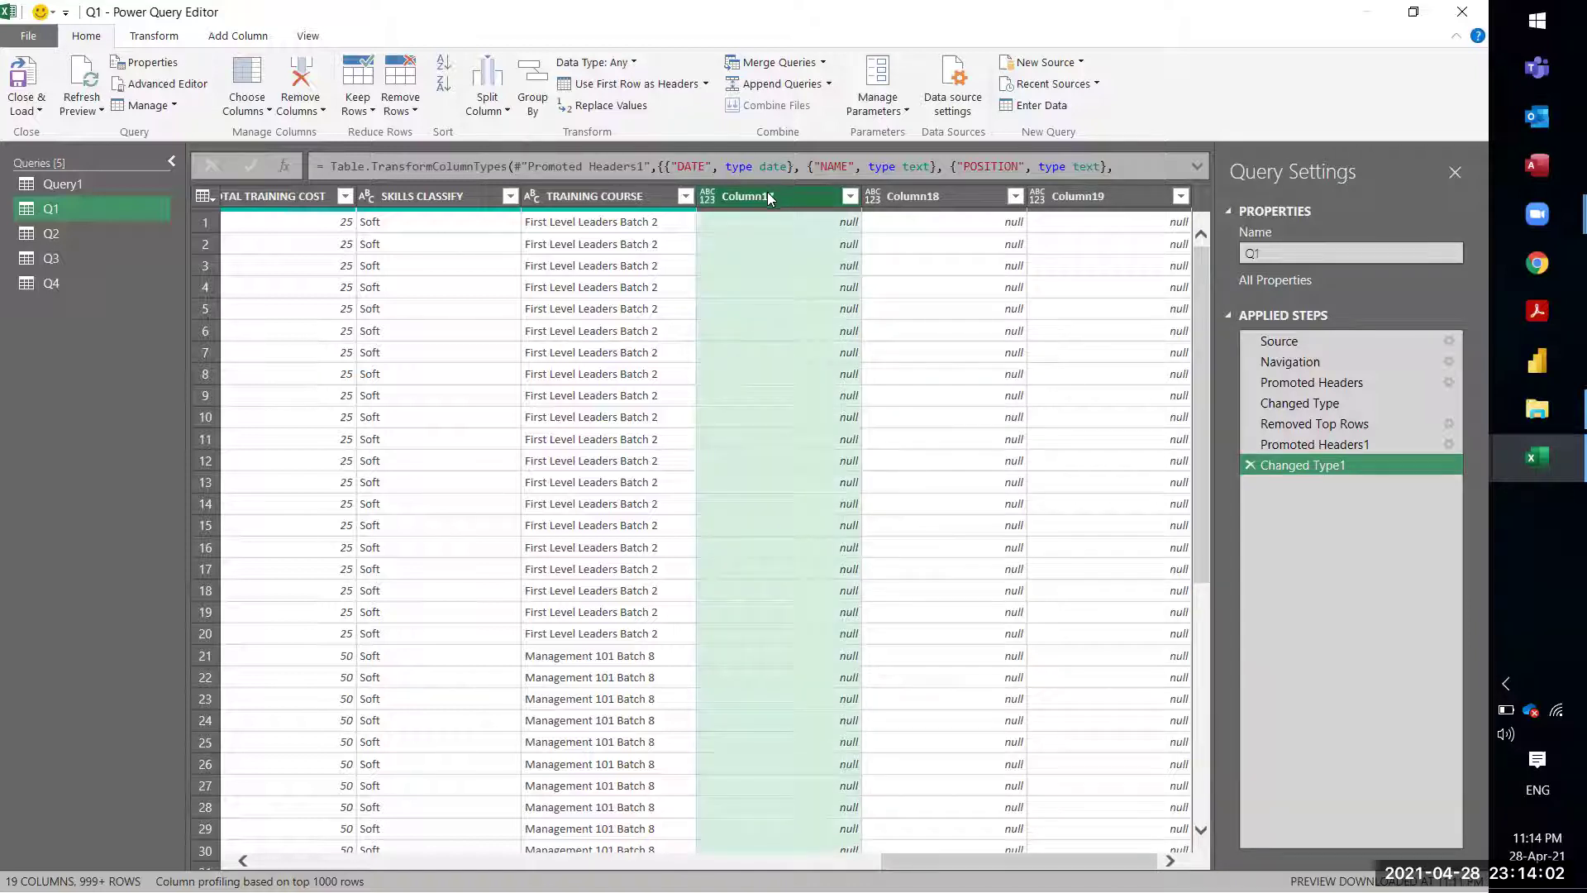
{"action": "left_click", "coordinate": [300, 107]}
{"action": "left_click", "coordinate": [327, 133]}
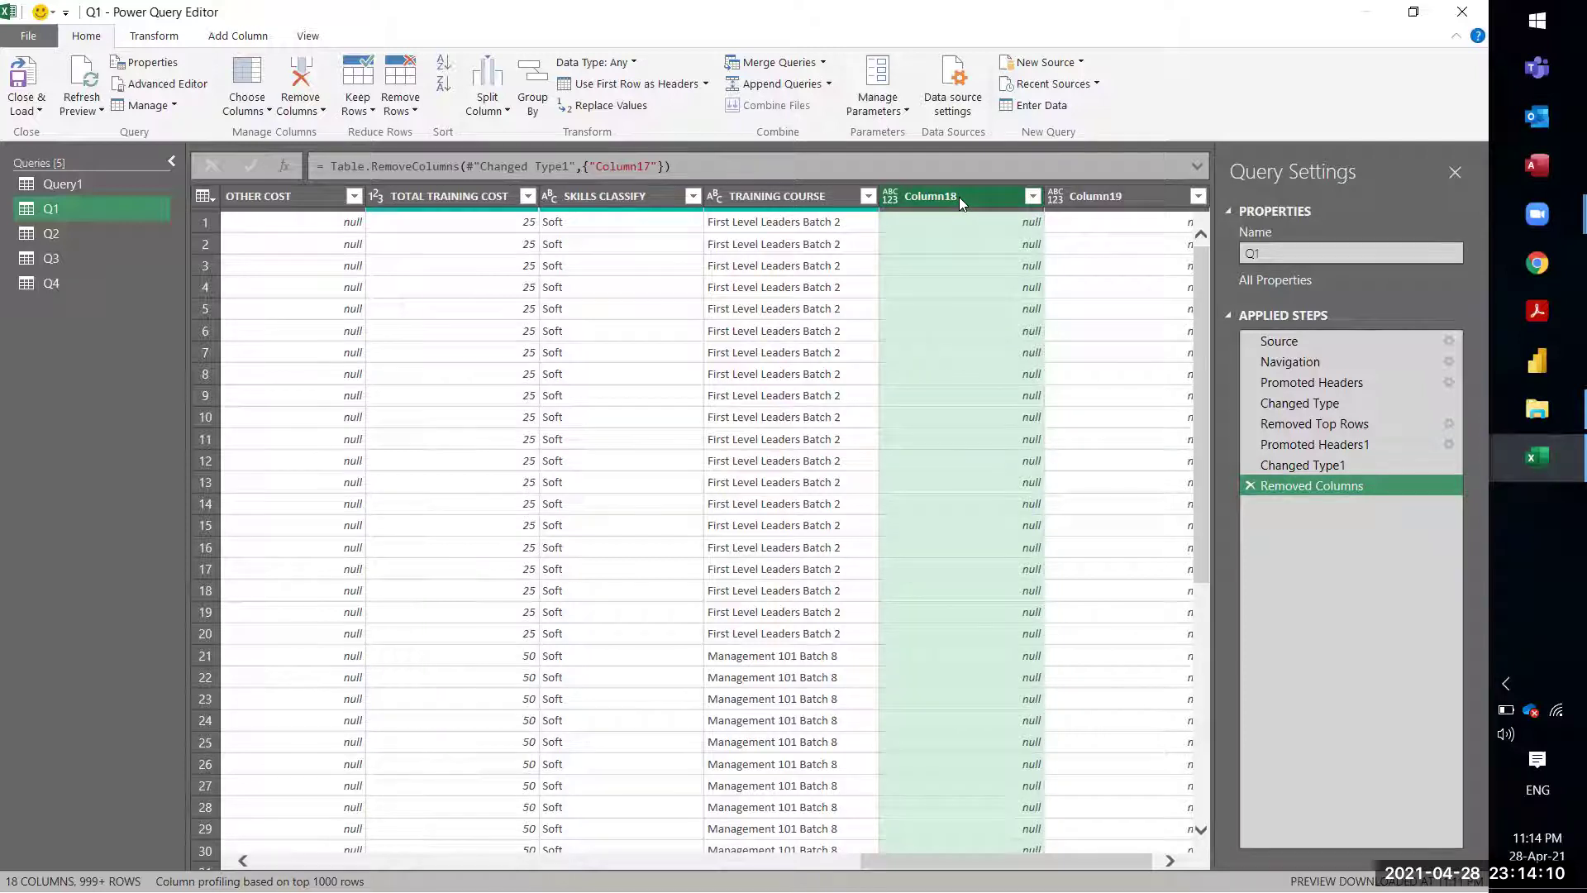
{"action": "left_click", "coordinate": [1087, 195], "text": "ctrl"}
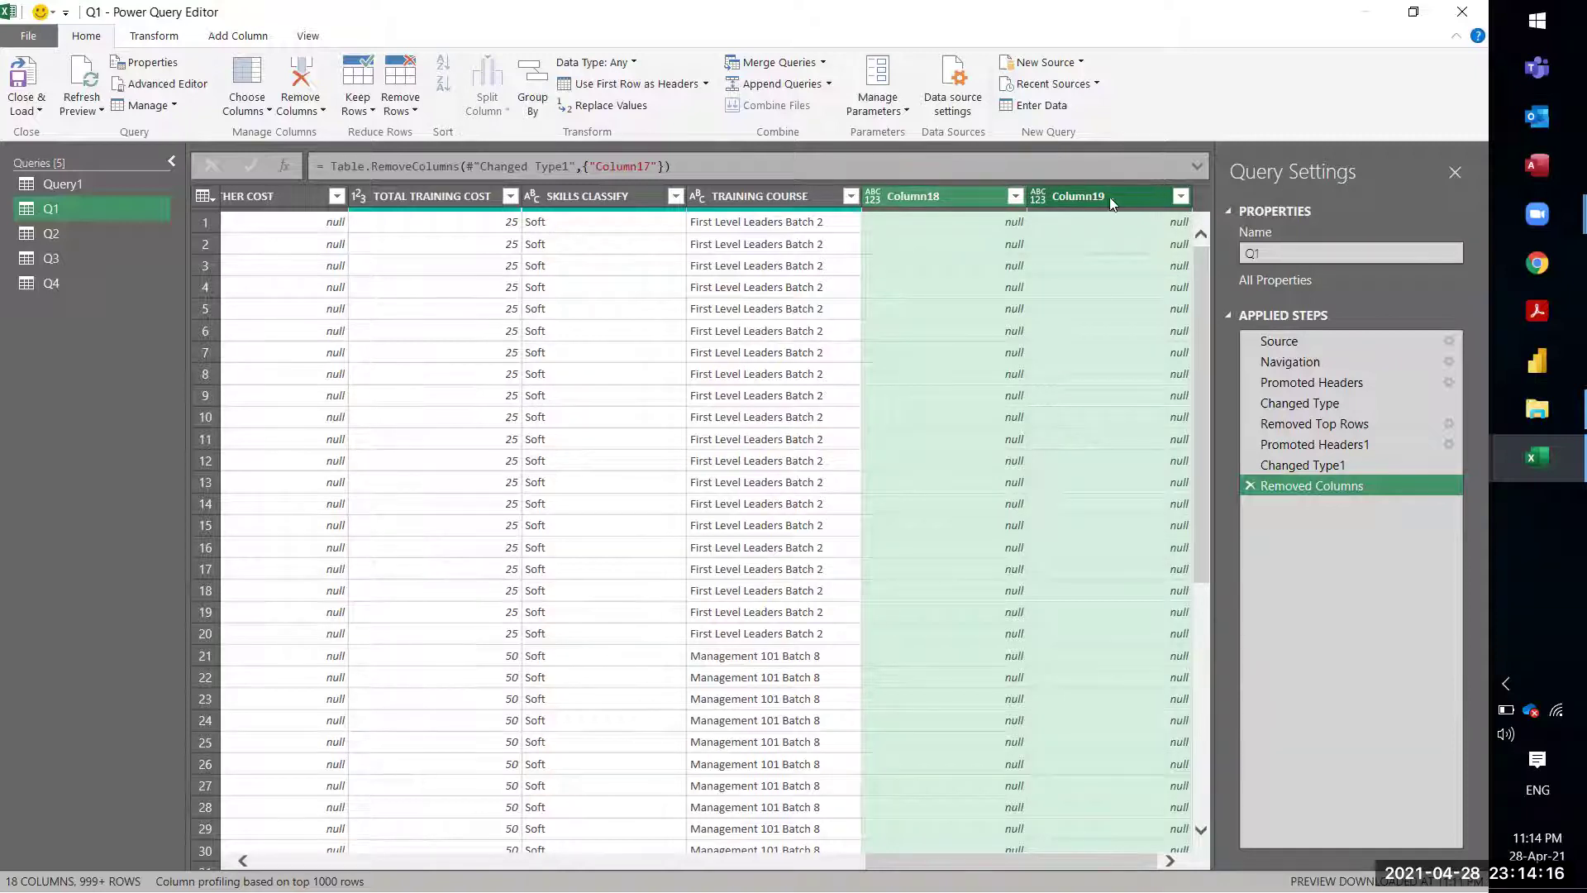
{"action": "right_click", "coordinate": [1099, 197]}
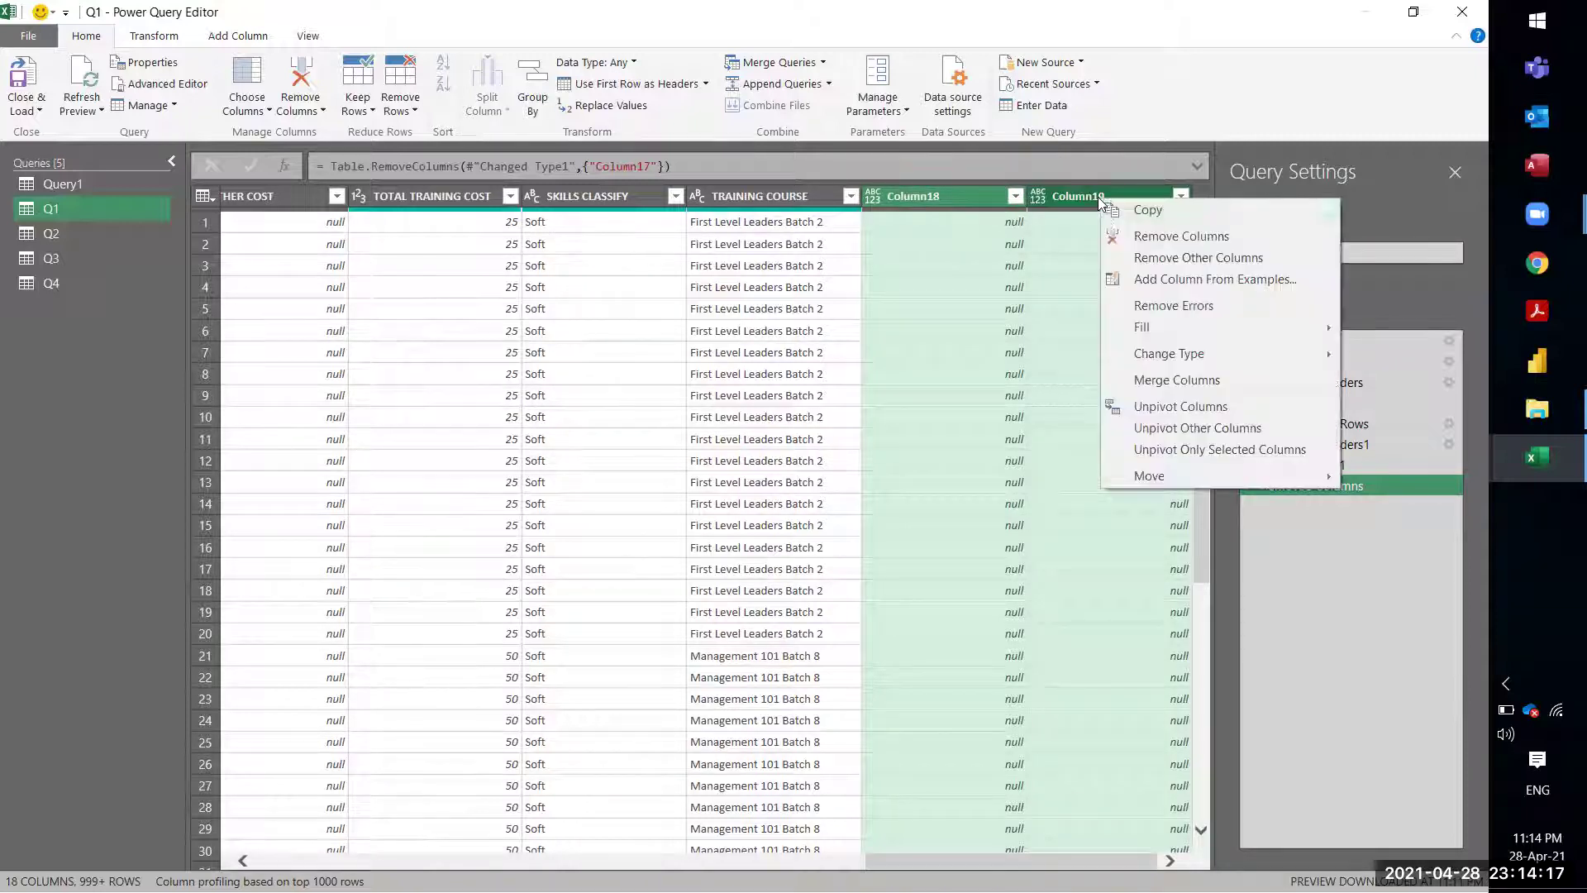
{"action": "left_click", "coordinate": [1125, 240]}
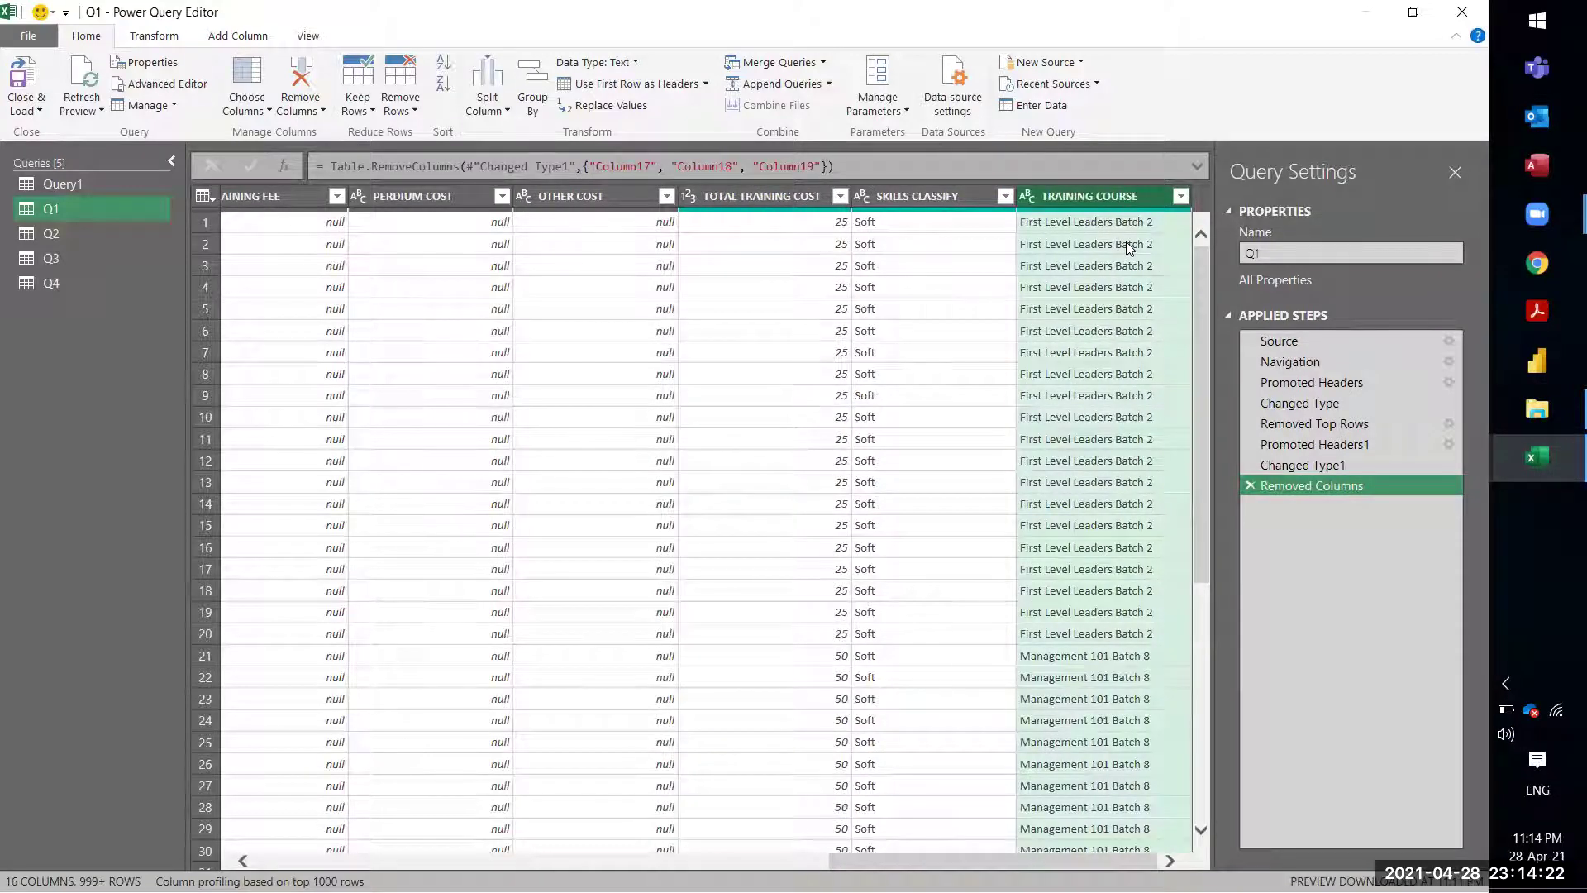
{"action": "key", "text": "Left"}
{"action": "key", "text": "Left"}
{"action": "key", "text": "Left"}
{"action": "key", "text": "Left"}
{"action": "key", "text": "Left"}
{"action": "key", "text": "Left"}
{"action": "key", "text": "Left"}
{"action": "key", "text": "Left"}
{"action": "key", "text": "Left"}
{"action": "key", "text": "Left"}
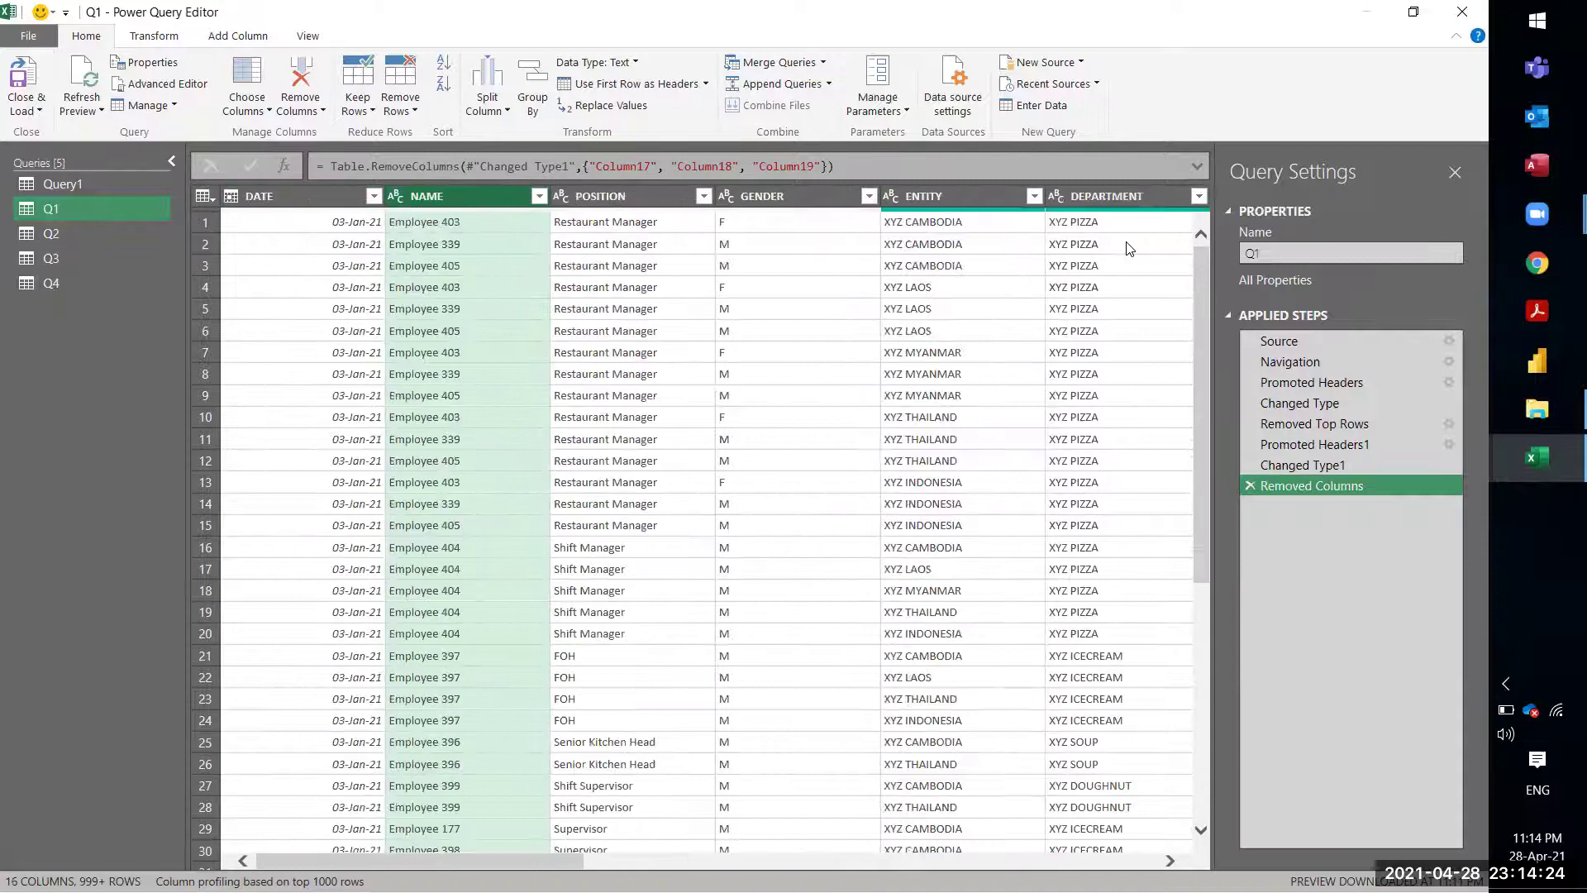
{"action": "key", "text": "Left"}
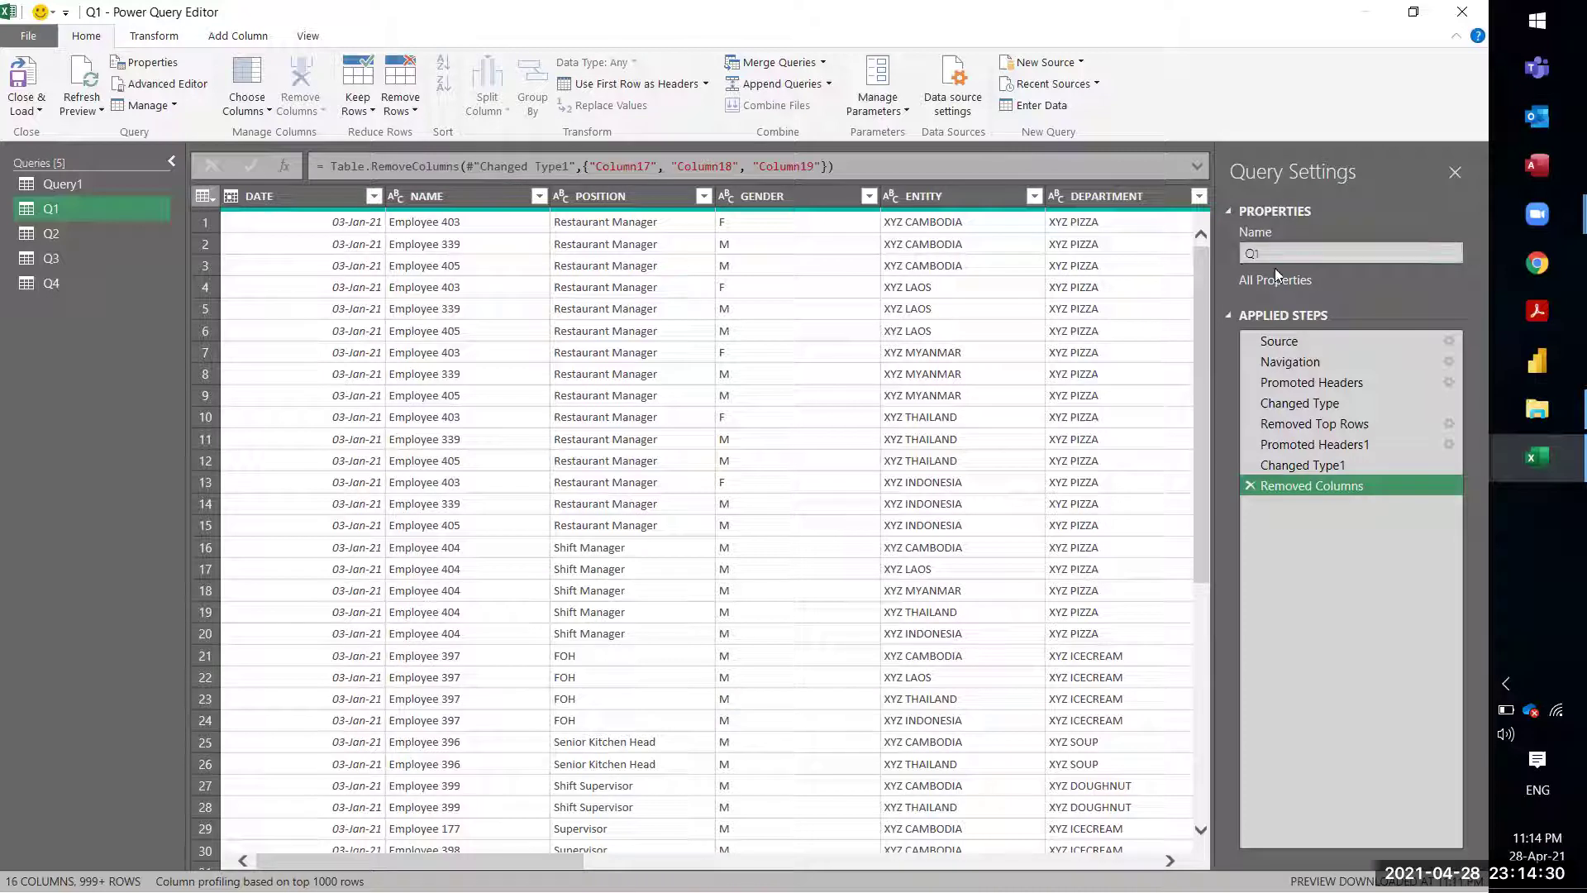
{"action": "left_click", "coordinate": [1248, 252]}
Step: Close Power Query and load Q1 as Only Create Connection
{"action": "left_click", "coordinate": [25, 108]}
{"action": "left_click", "coordinate": [86, 155]}
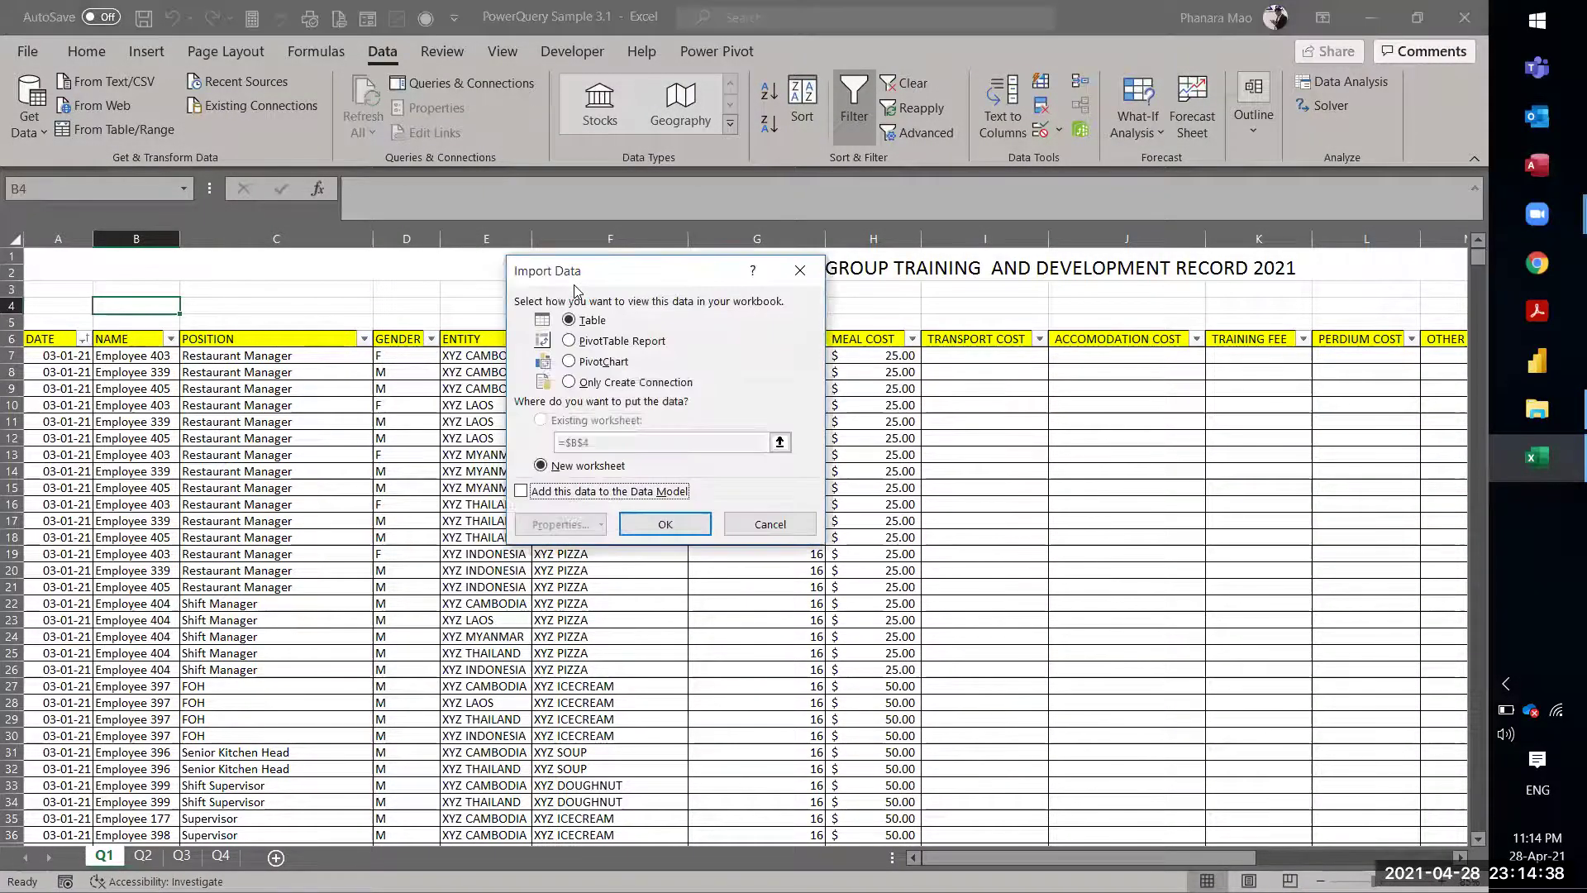
{"action": "left_click", "coordinate": [608, 386]}
{"action": "left_click", "coordinate": [657, 522]}
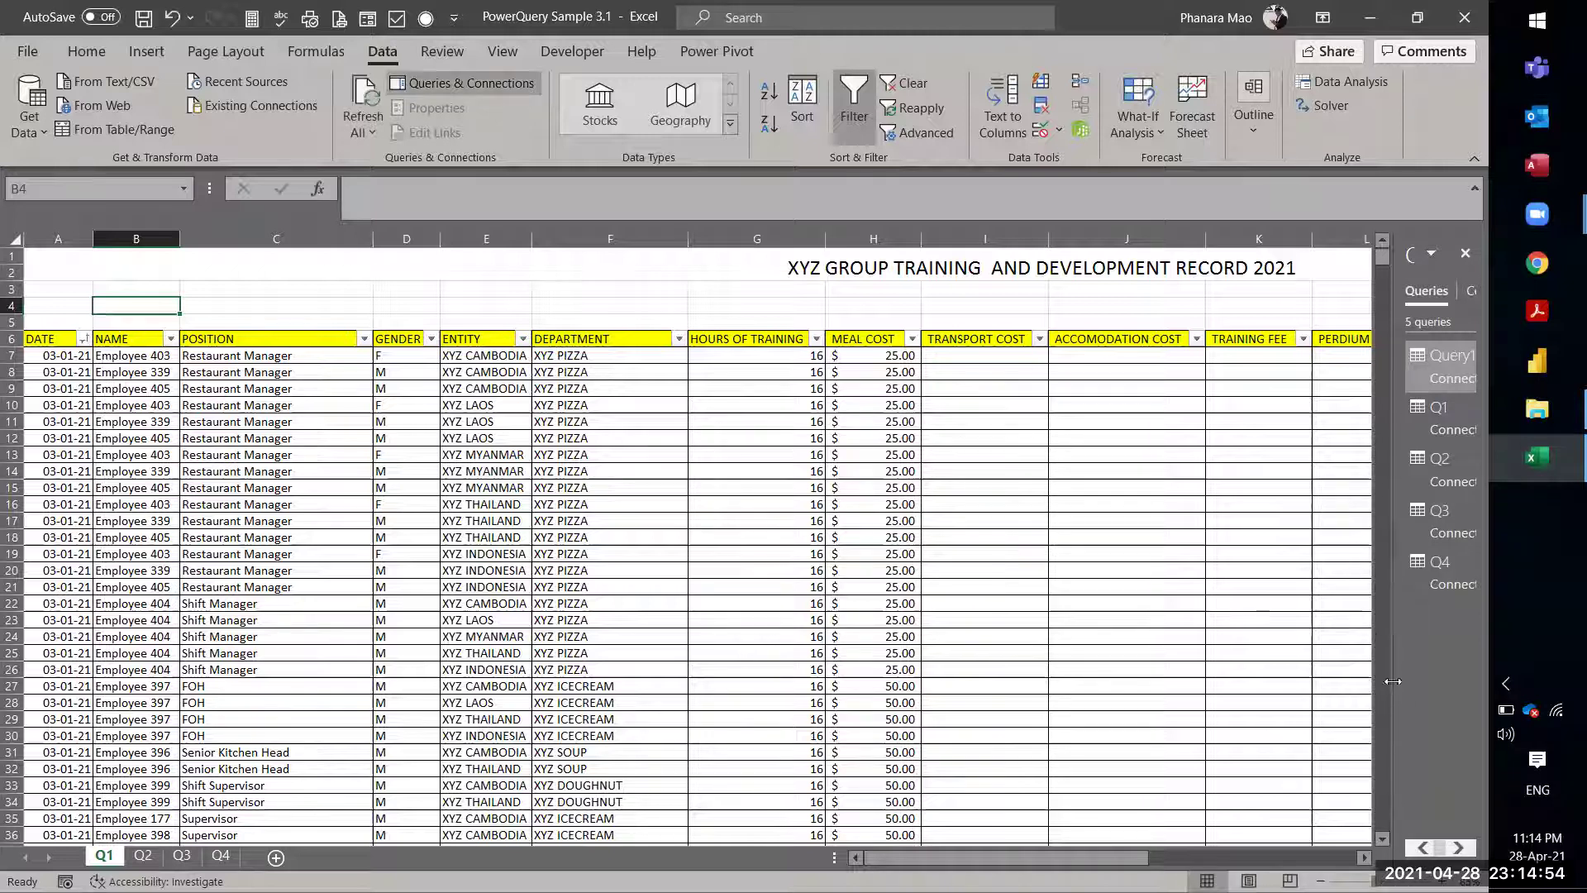
Step: From the Queries & Connections pane, reopen Q1 in the Power Query Editor
{"action": "left_click_drag", "start_coordinate": [1387, 674], "coordinate": [1244, 674]}
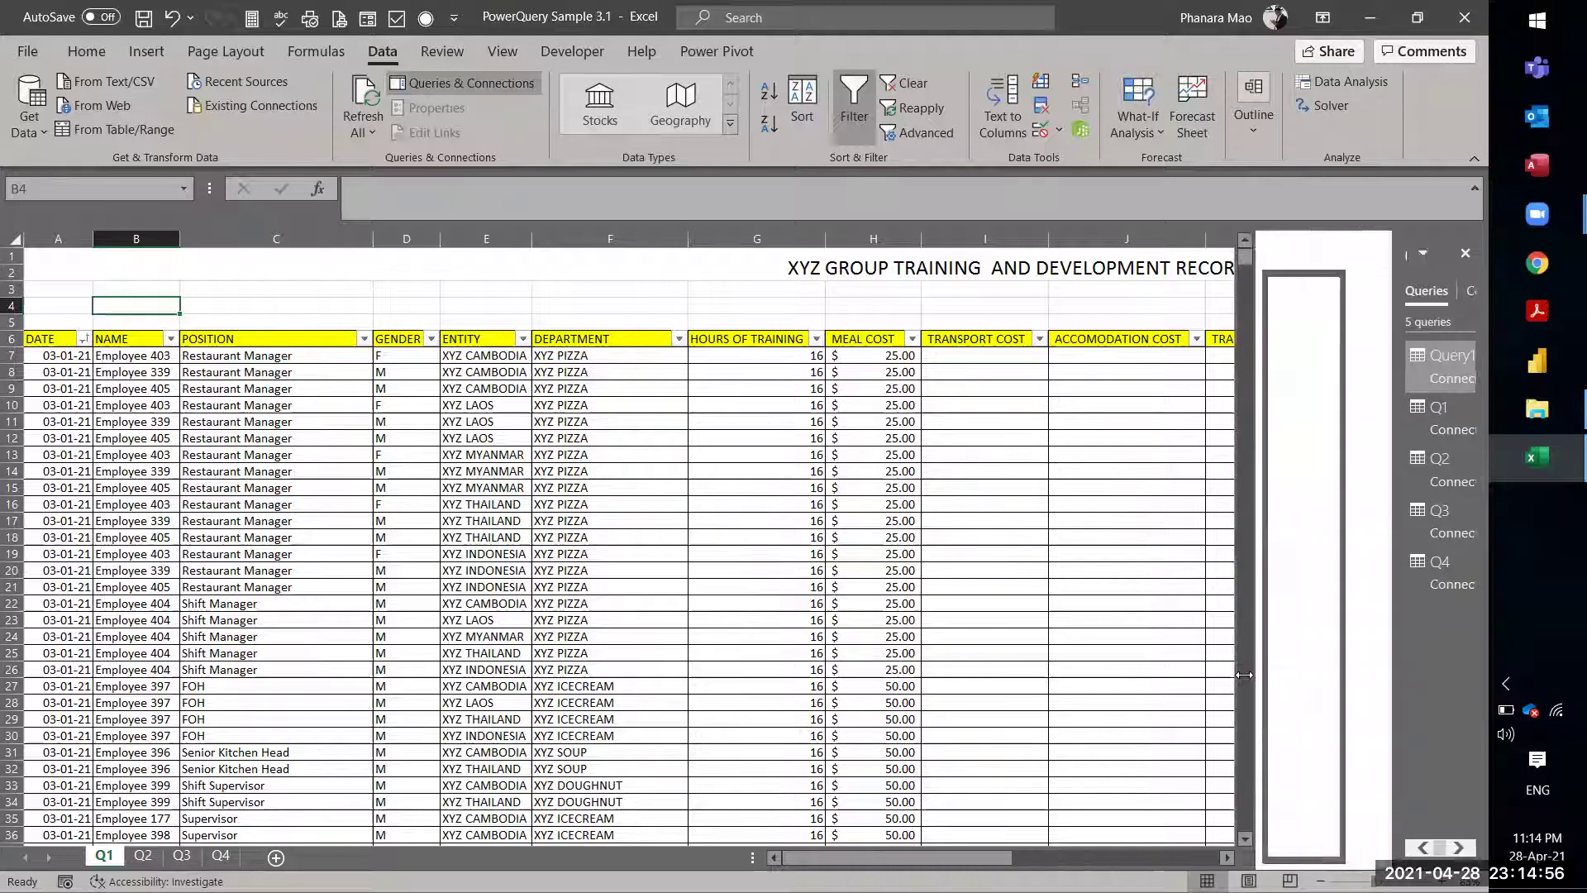
{"action": "left_click", "coordinate": [36, 133]}
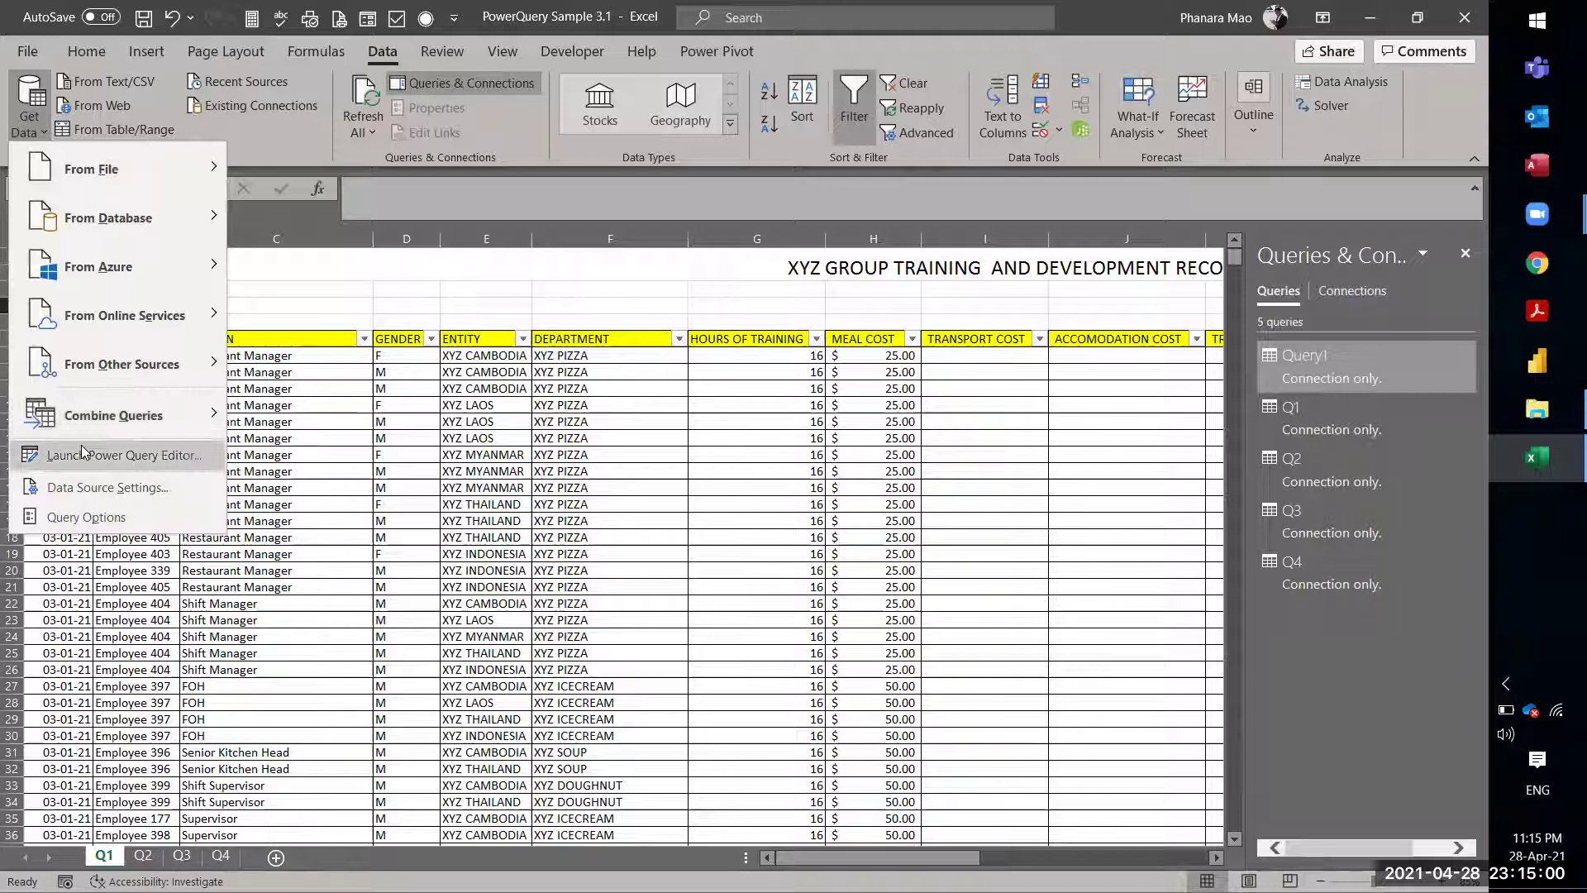
{"action": "left_click", "coordinate": [1034, 465]}
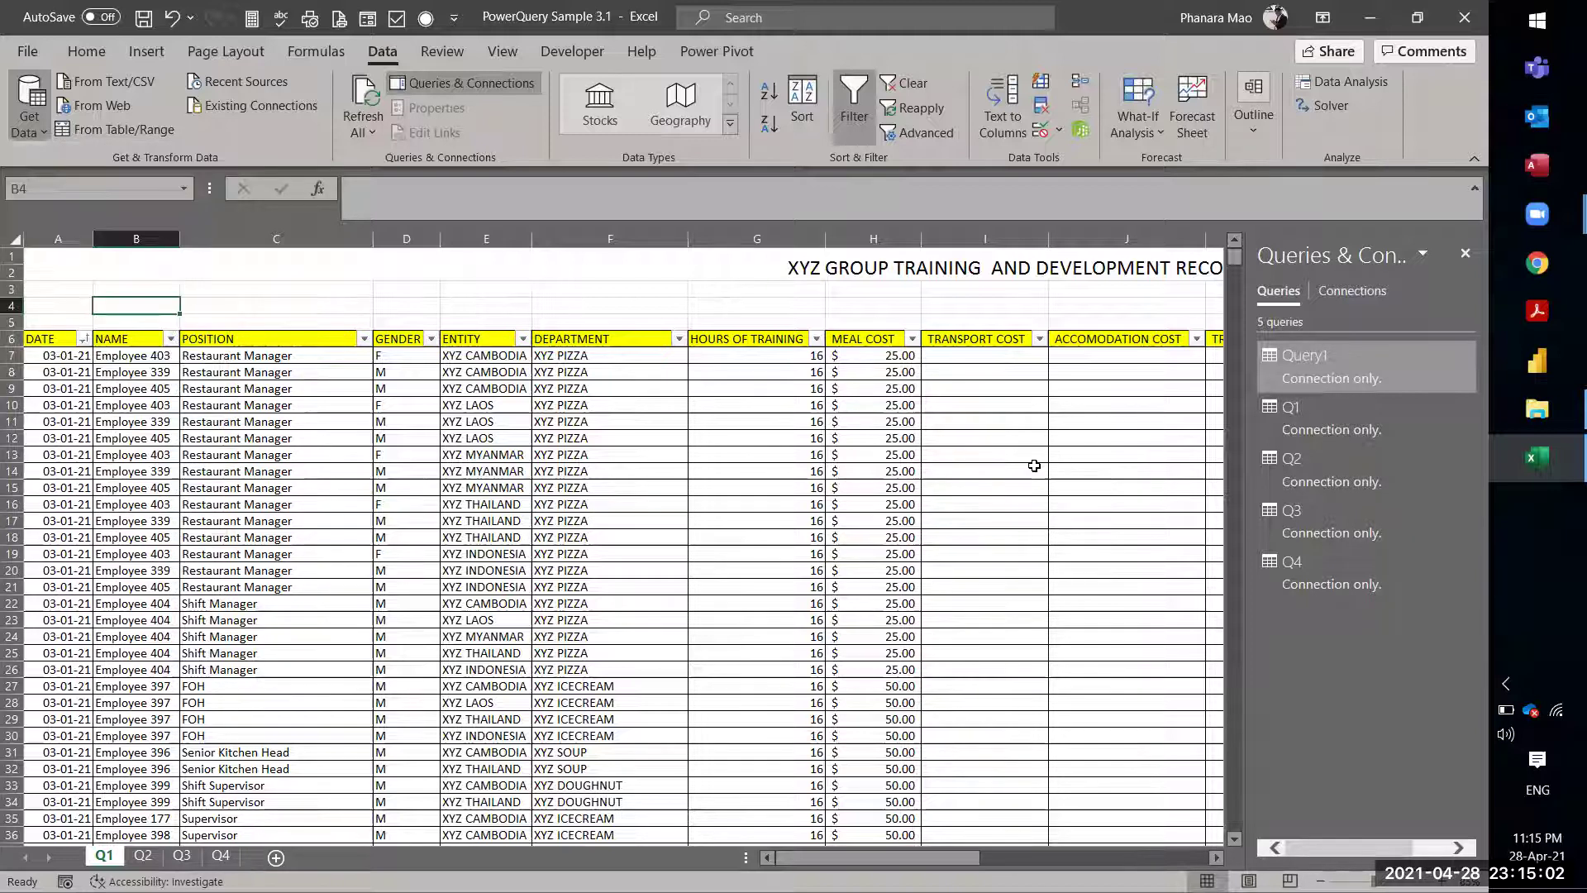
{"action": "left_click", "coordinate": [1286, 415]}
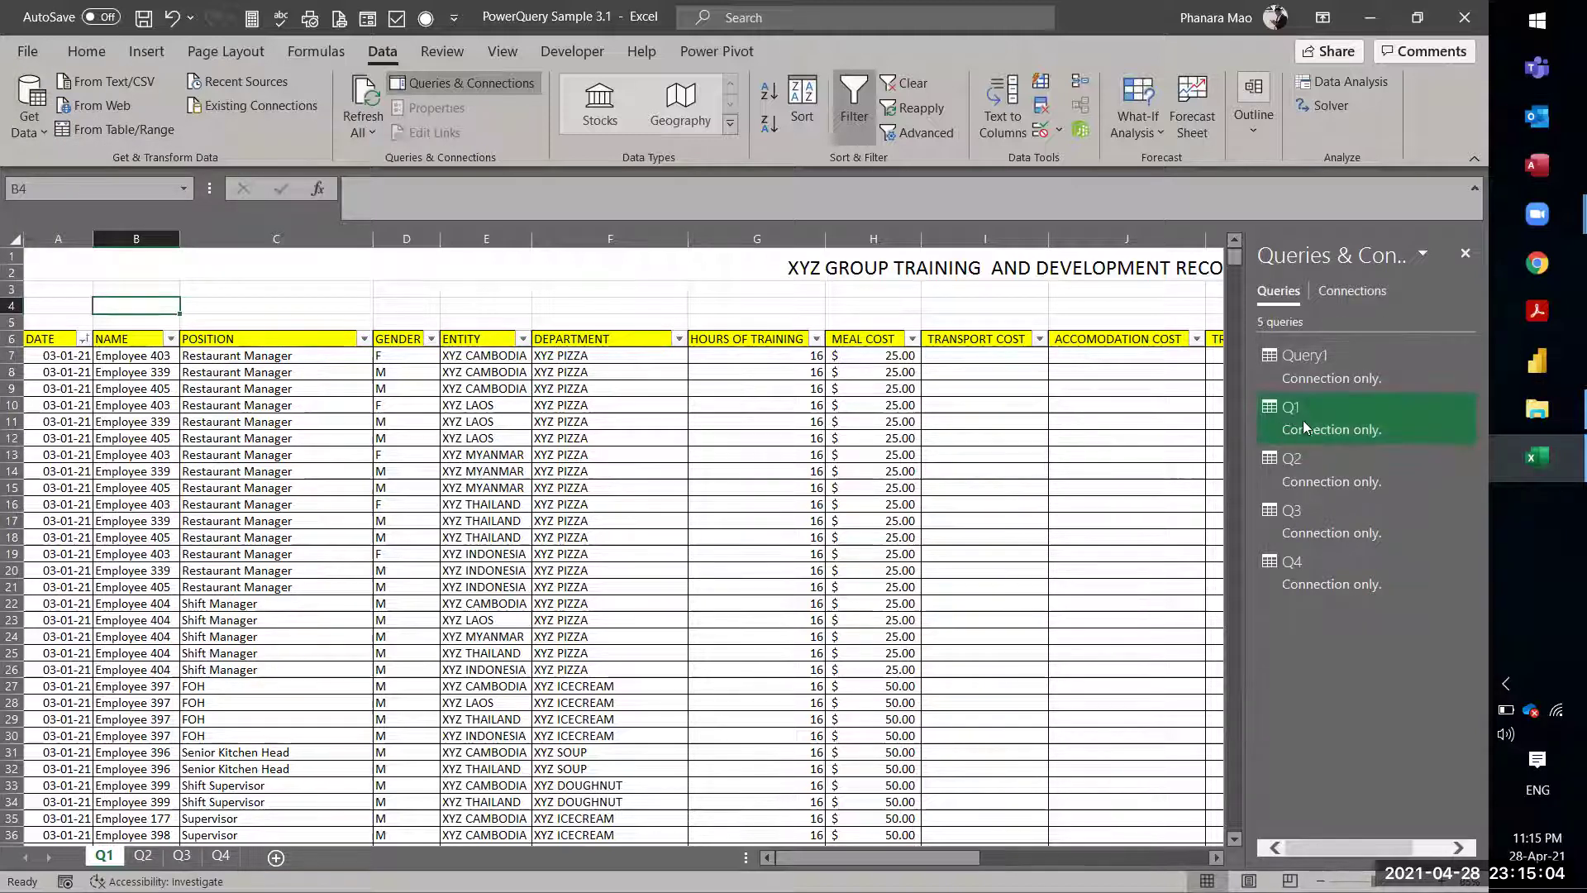
{"action": "mouse_move", "coordinate": [1302, 417]}
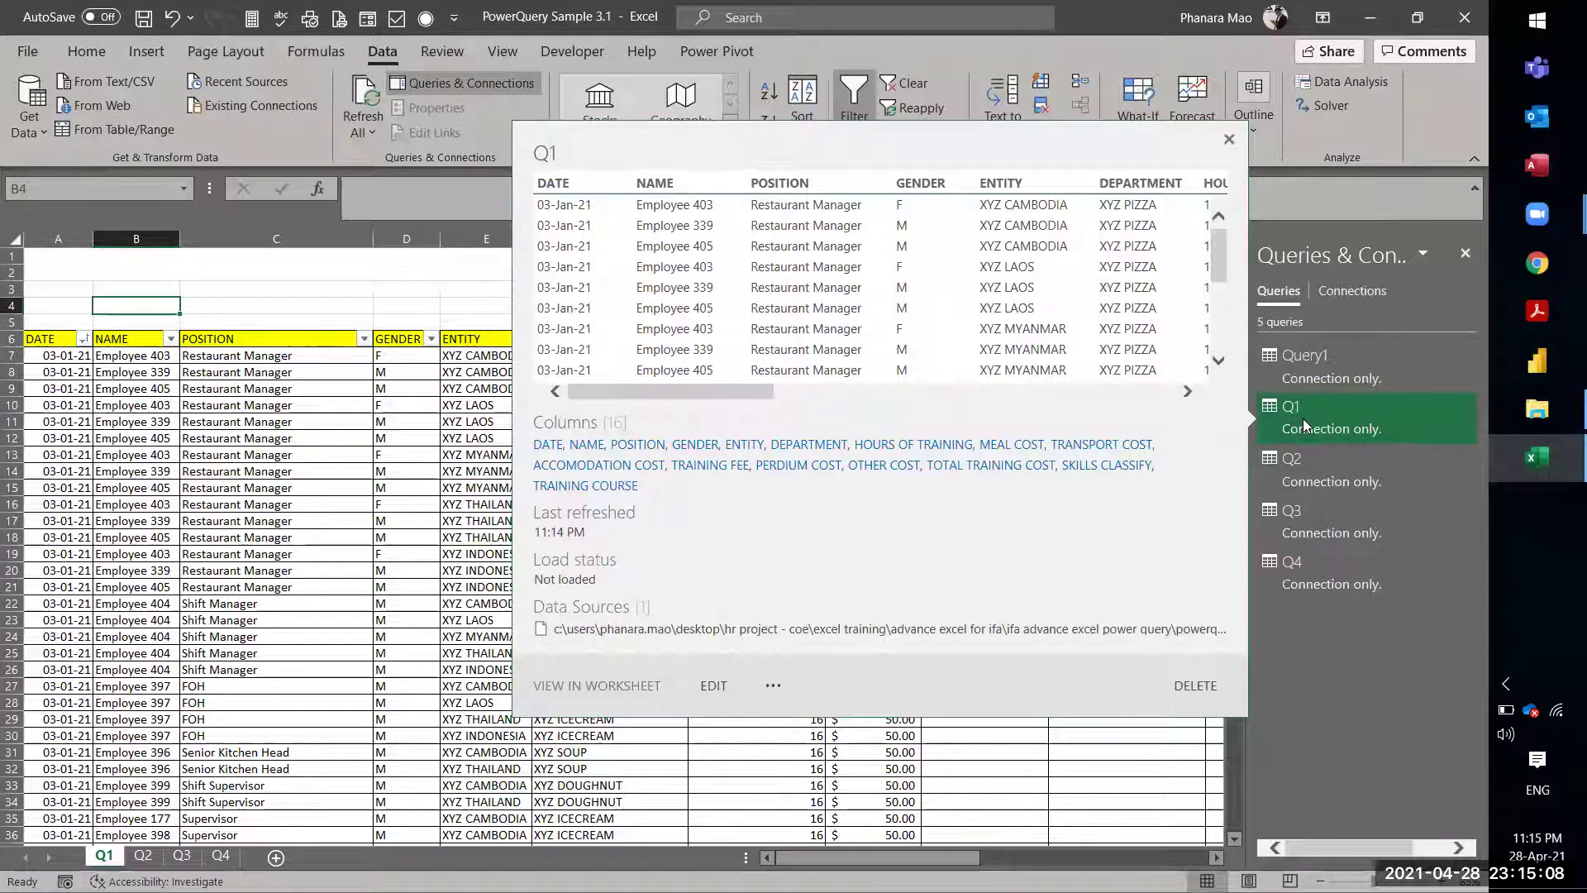
{"action": "right_click", "coordinate": [1303, 418]}
{"action": "left_click", "coordinate": [1334, 478]}
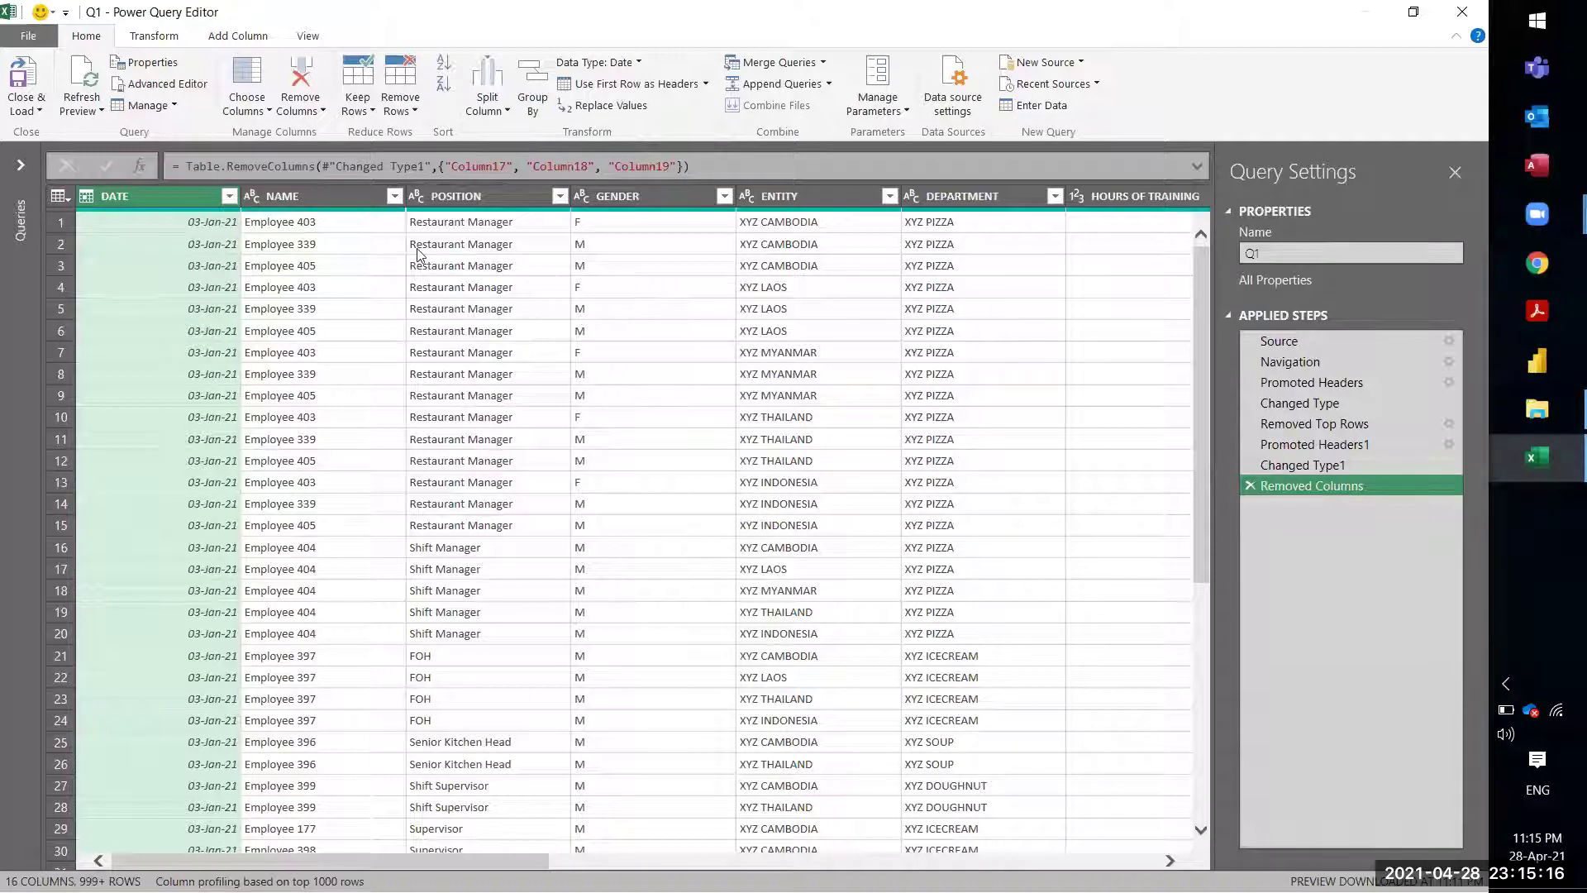
Step: Remove Q2's top 4 rows and promote the DATE, NAME, POSITION row to column headers
{"action": "left_click", "coordinate": [22, 164]}
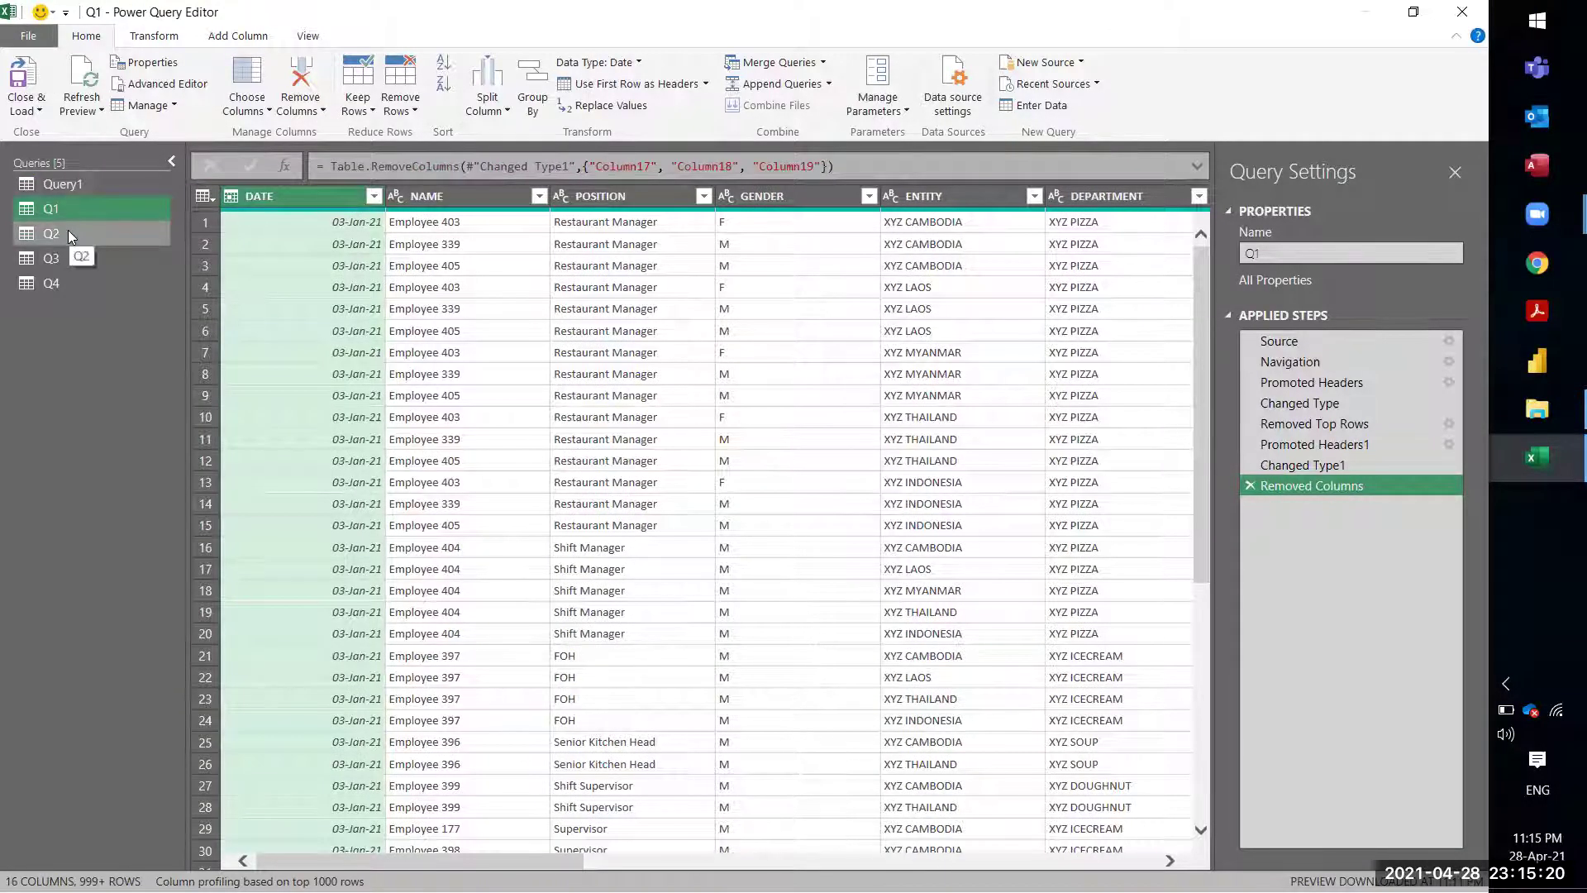
{"action": "left_click", "coordinate": [69, 236]}
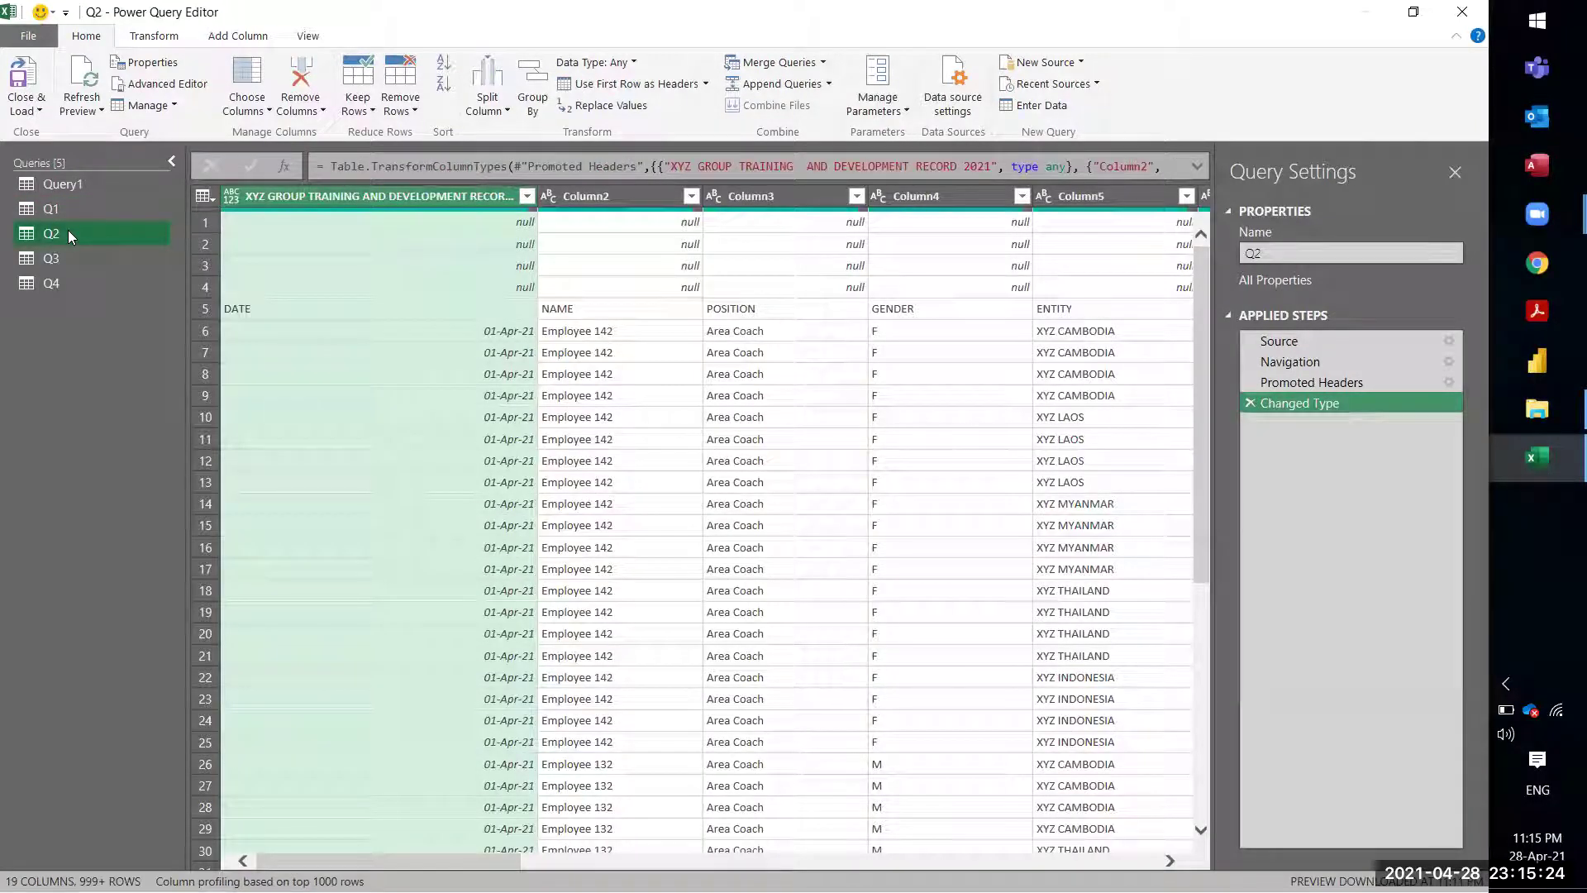
{"action": "left_click", "coordinate": [401, 108]}
{"action": "left_click", "coordinate": [430, 134]}
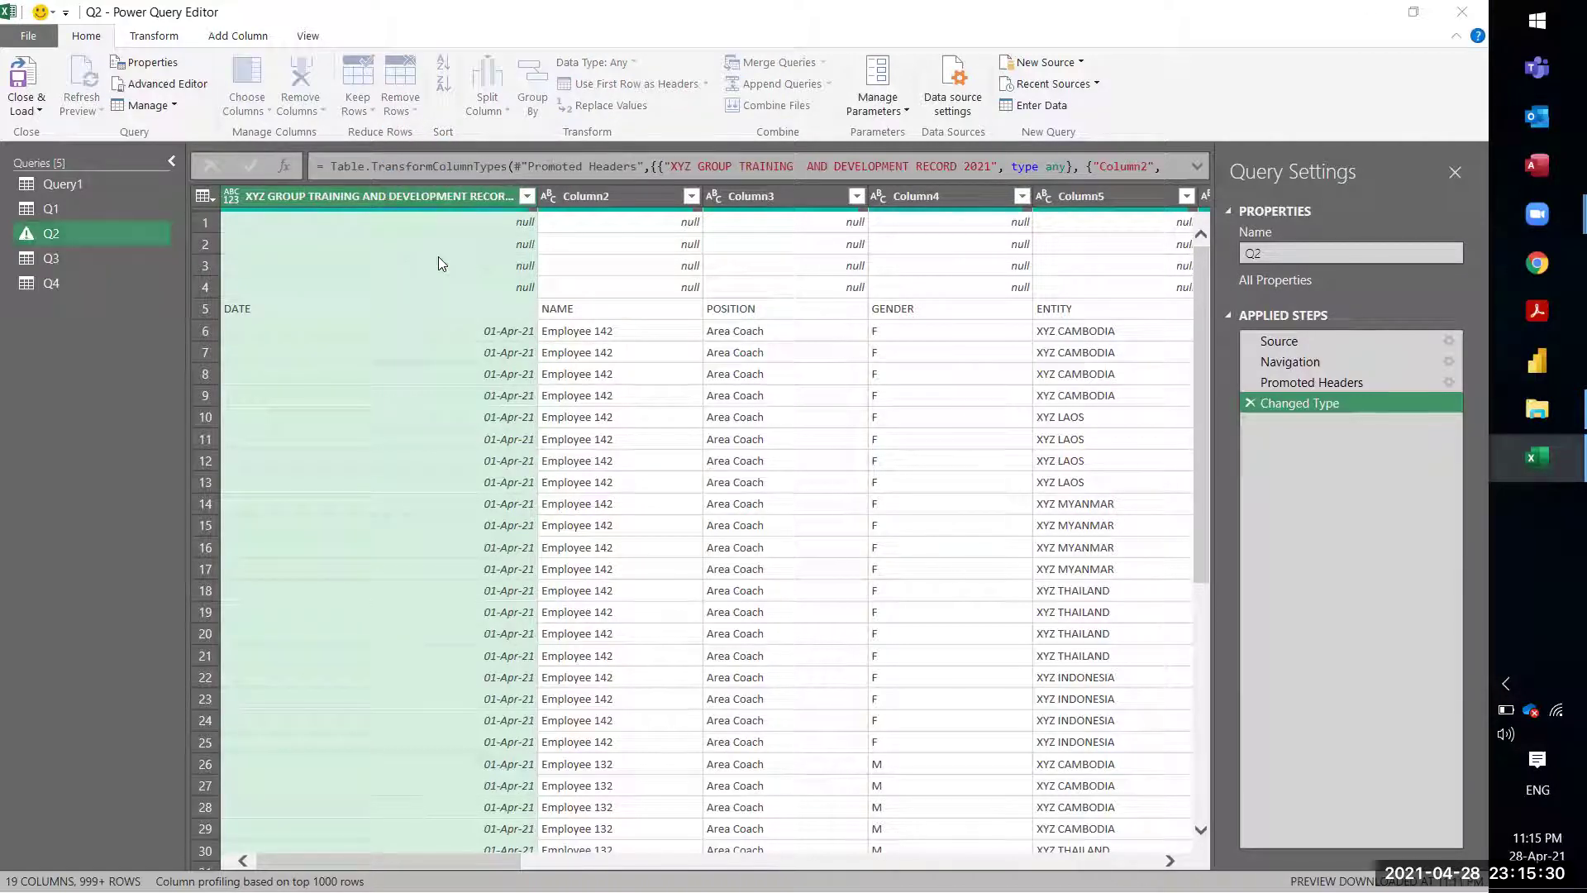
{"action": "left_click", "coordinate": [425, 460]}
{"action": "type", "text": "4"}
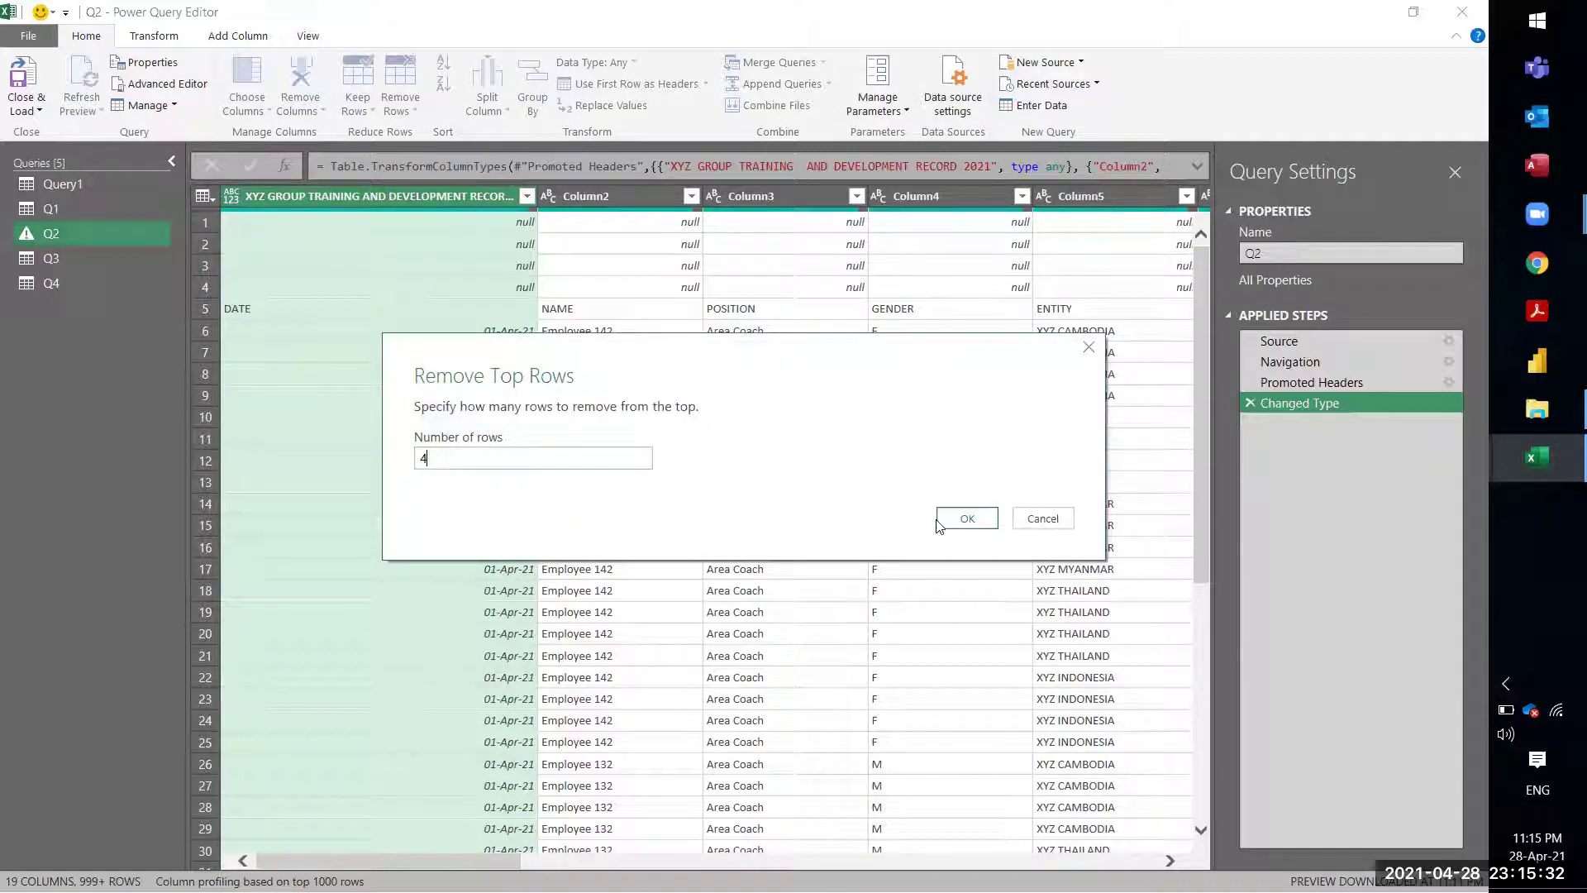
{"action": "left_click", "coordinate": [967, 518]}
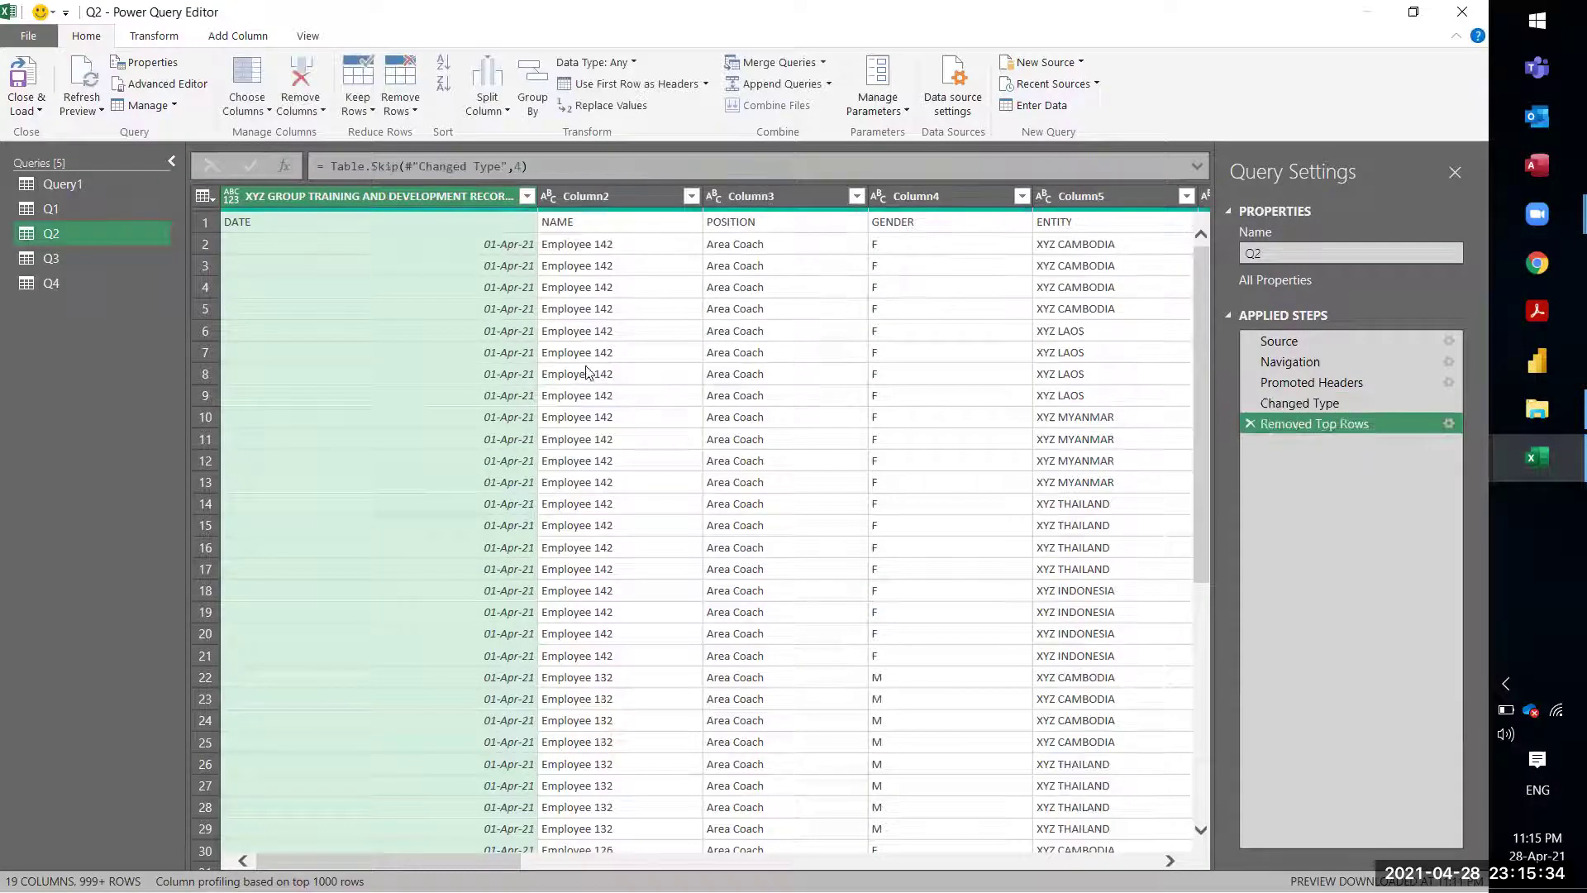
{"action": "left_click", "coordinate": [637, 84]}
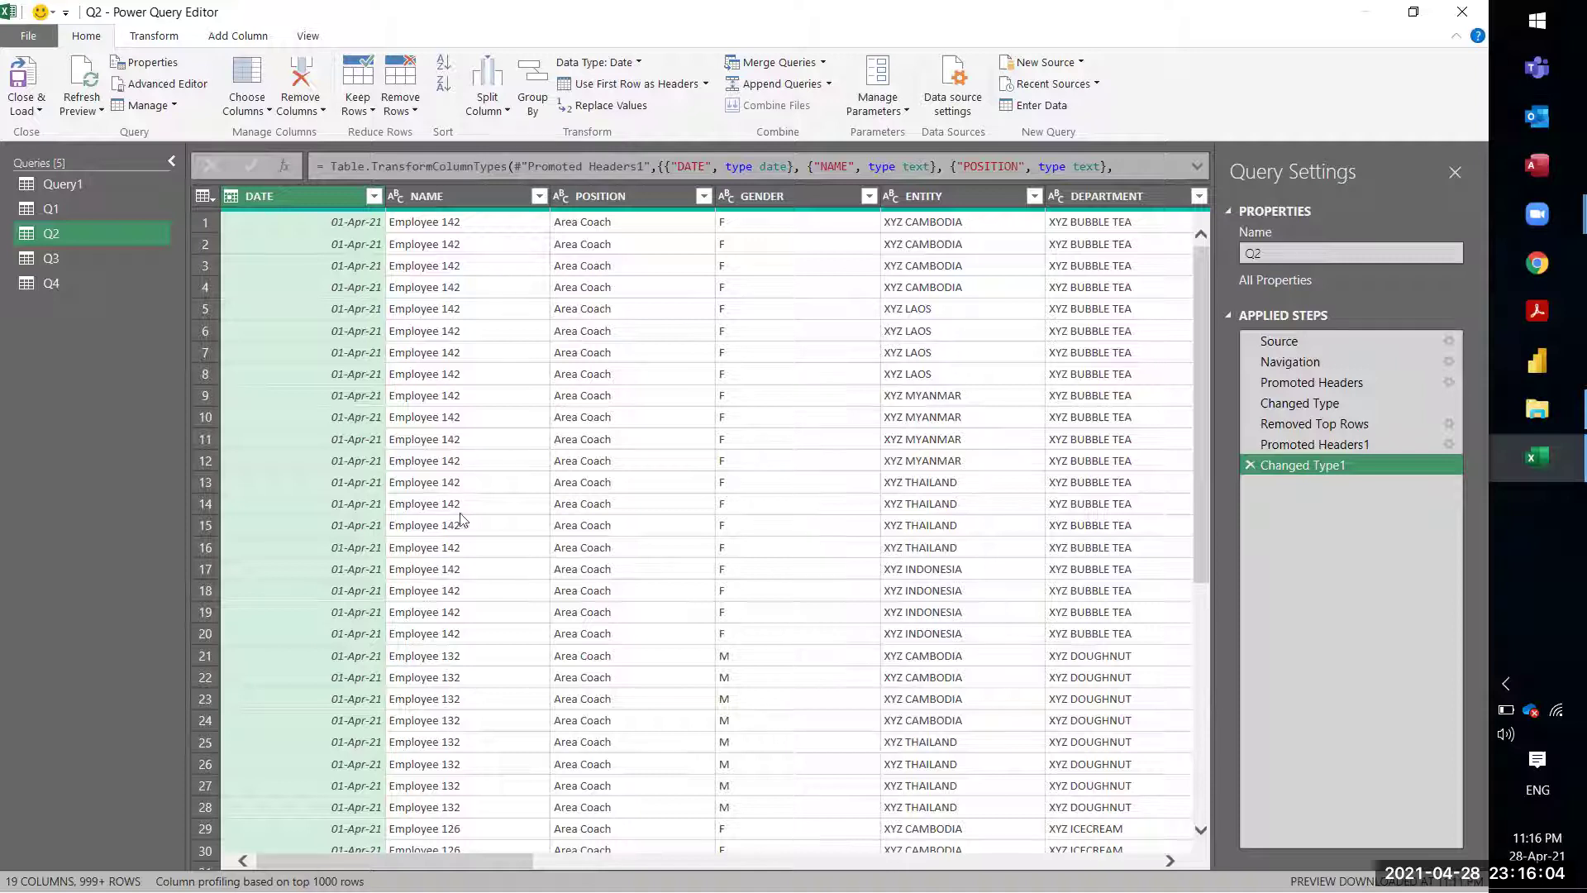
Step: Remove Column17, Column18 and Column19 together, leaving 16 columns ending at TRAINING COURSE
{"action": "left_click_drag", "start_coordinate": [523, 862], "coordinate": [523, 862]}
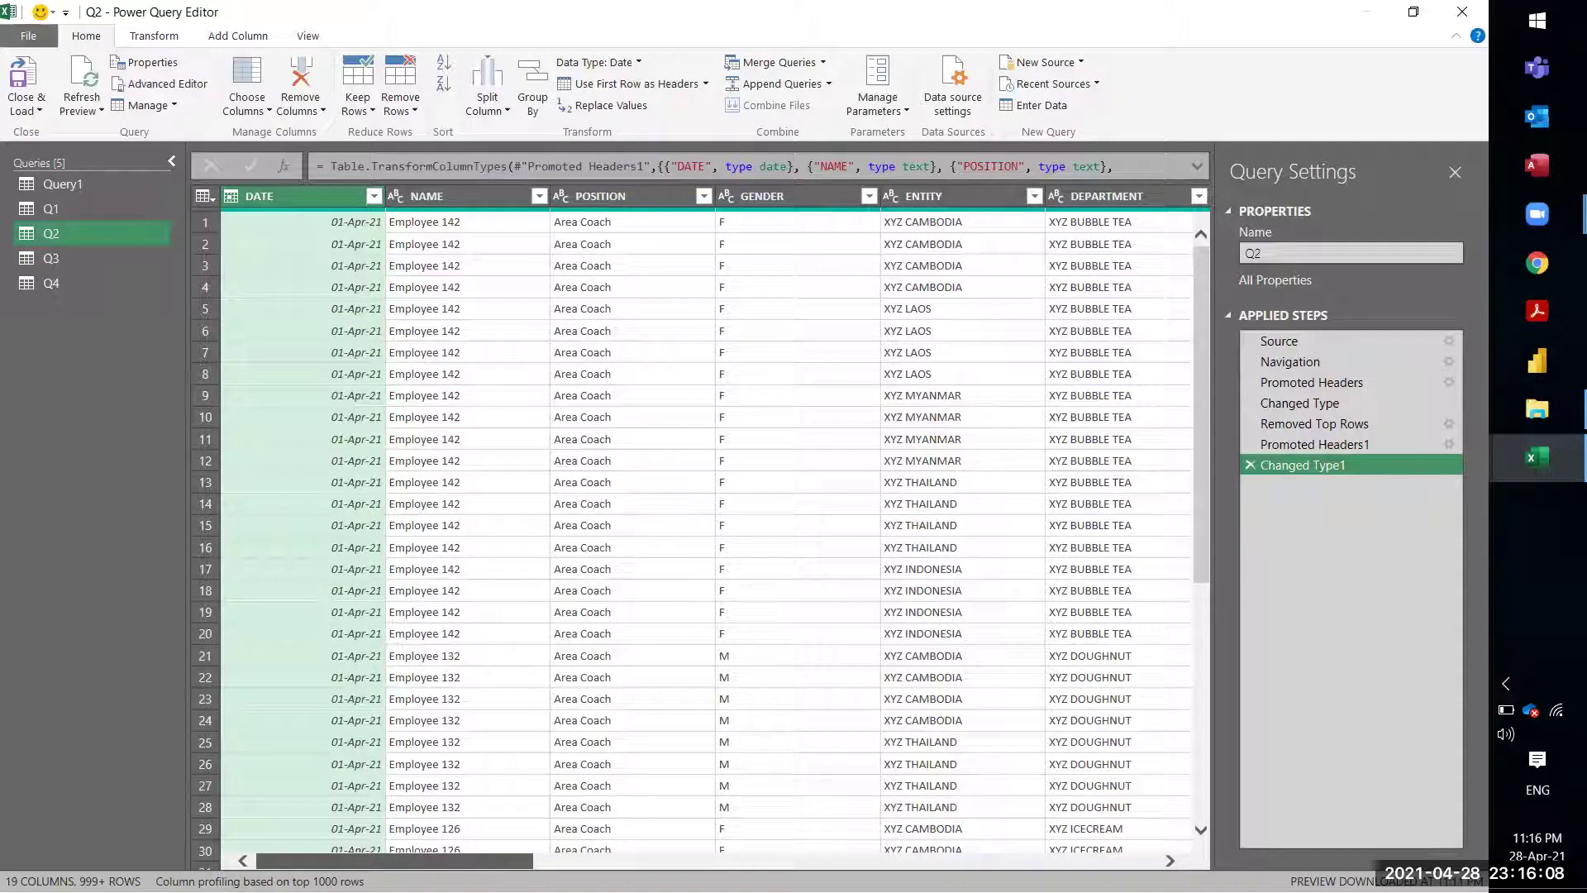
{"action": "left_click_drag", "start_coordinate": [544, 862], "coordinate": [1169, 862]}
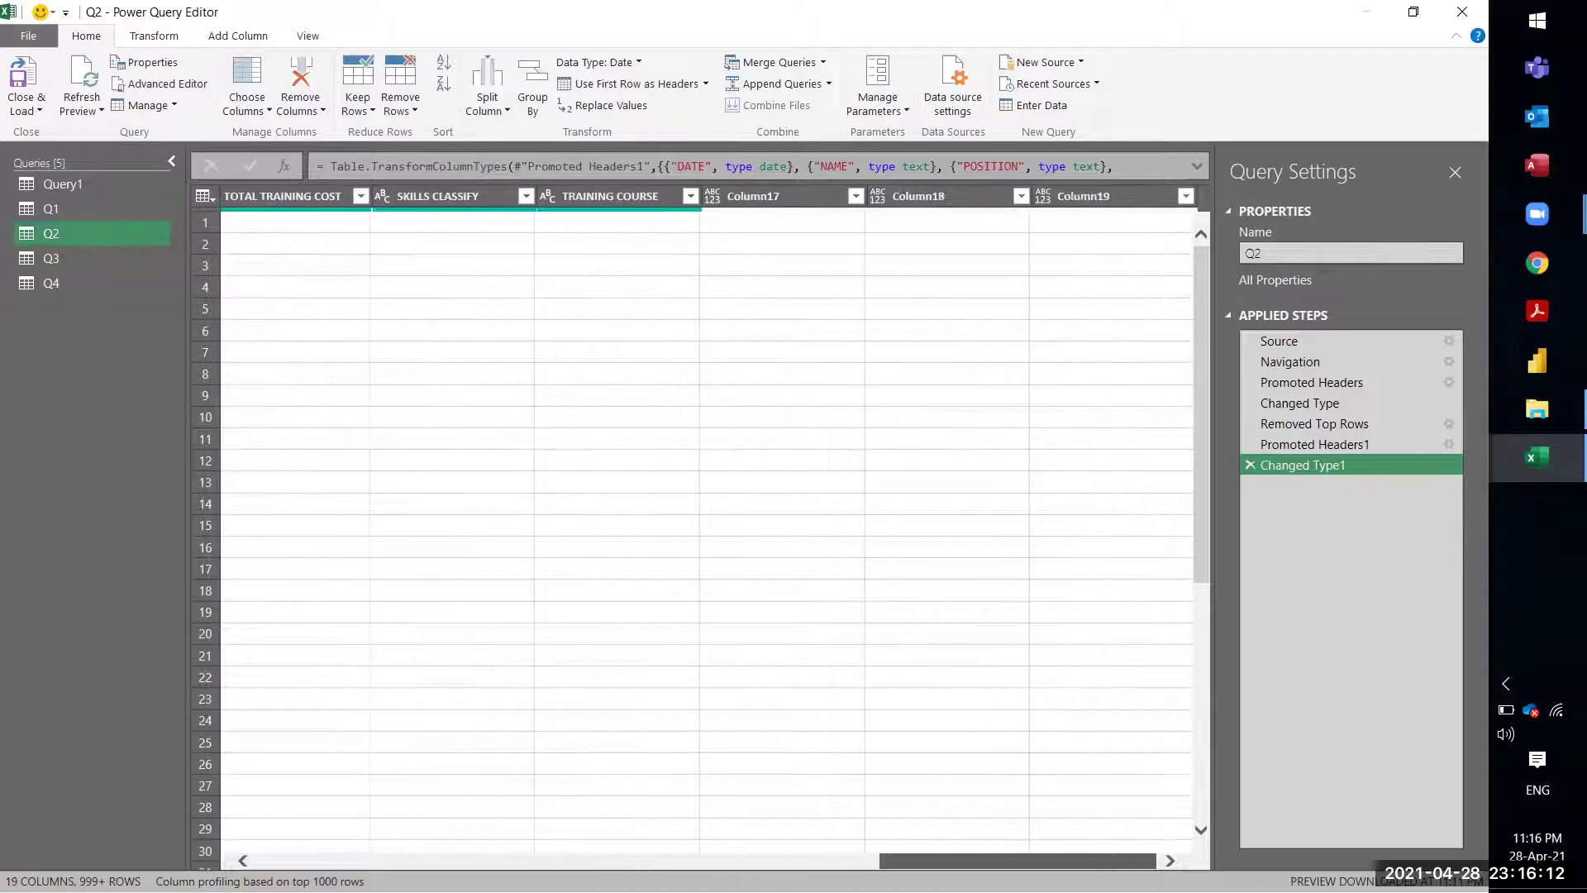
{"action": "left_click", "coordinate": [797, 196]}
{"action": "left_click", "coordinate": [920, 196], "text": "shift"}
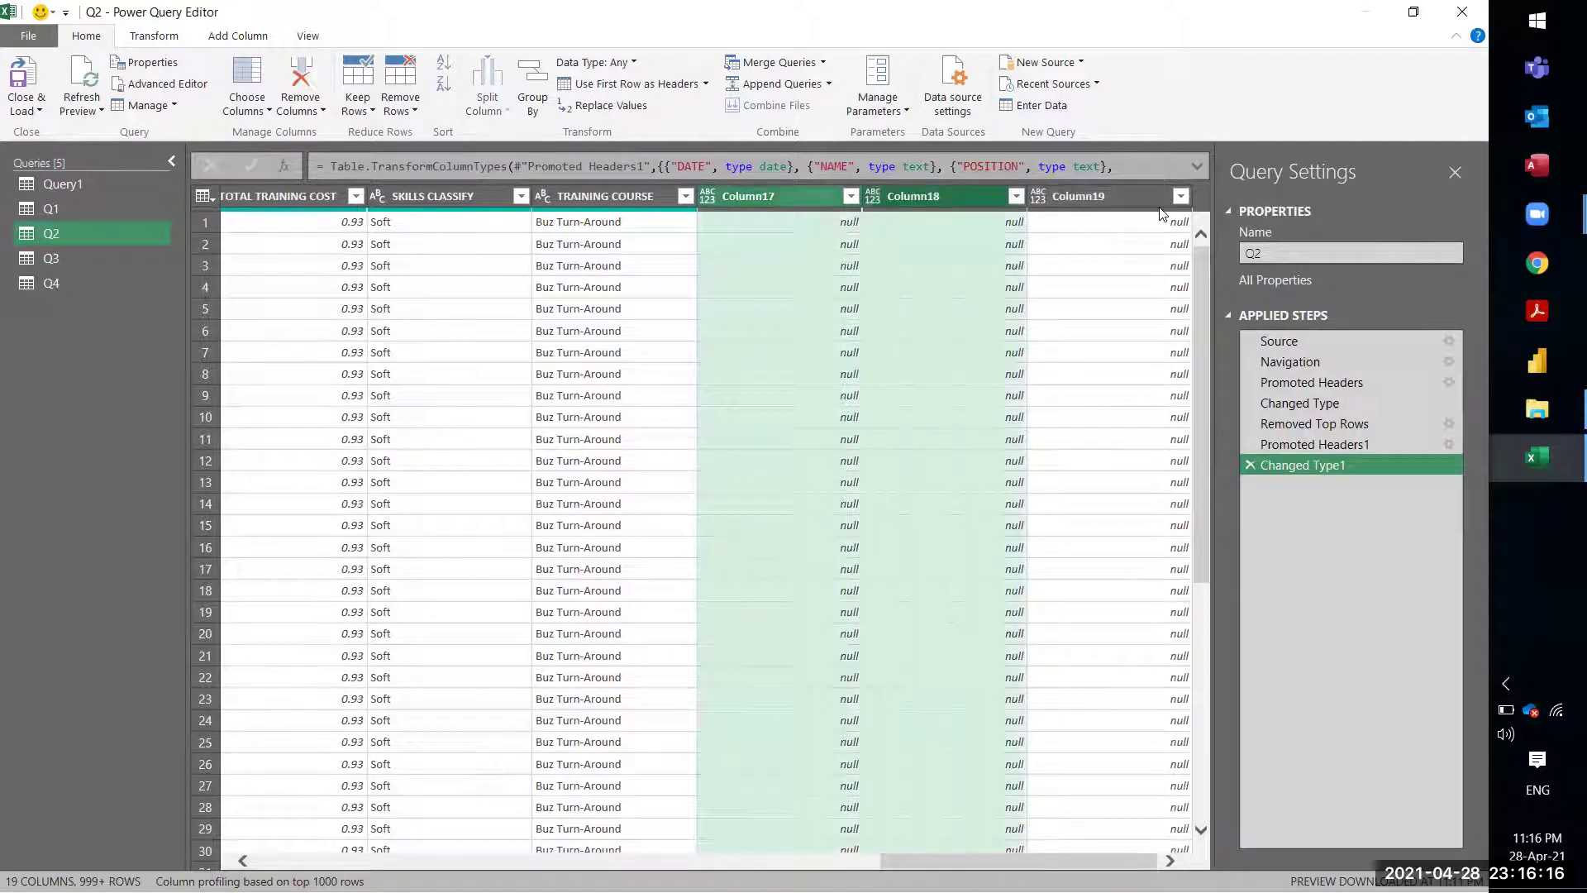
{"action": "left_click", "coordinate": [1118, 197], "text": "shift"}
{"action": "right_click", "coordinate": [1117, 195]}
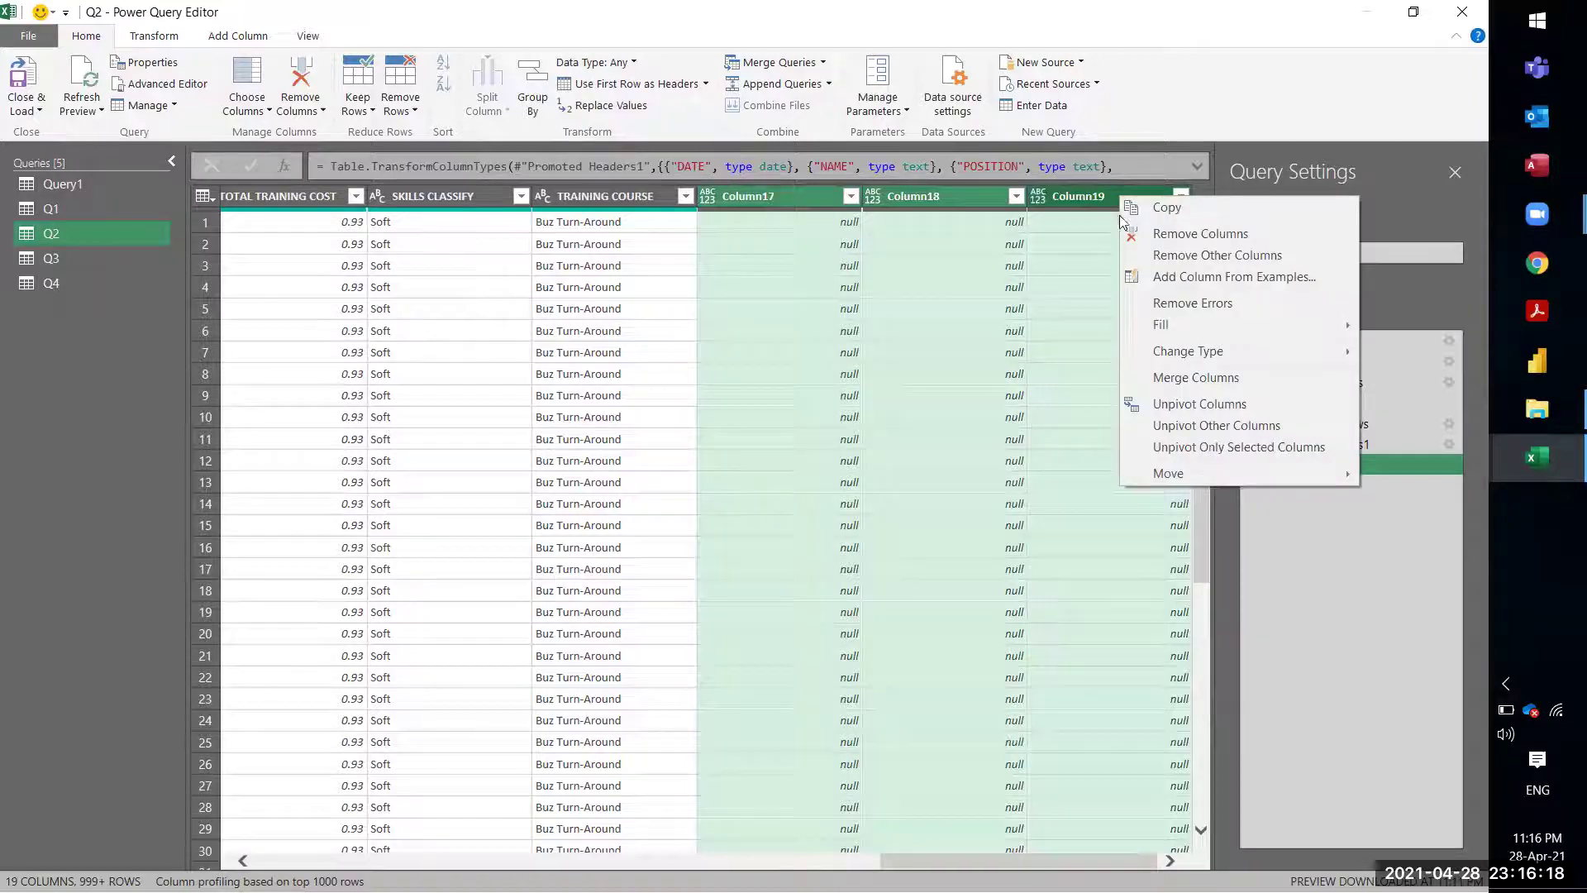
{"action": "left_click", "coordinate": [1131, 233]}
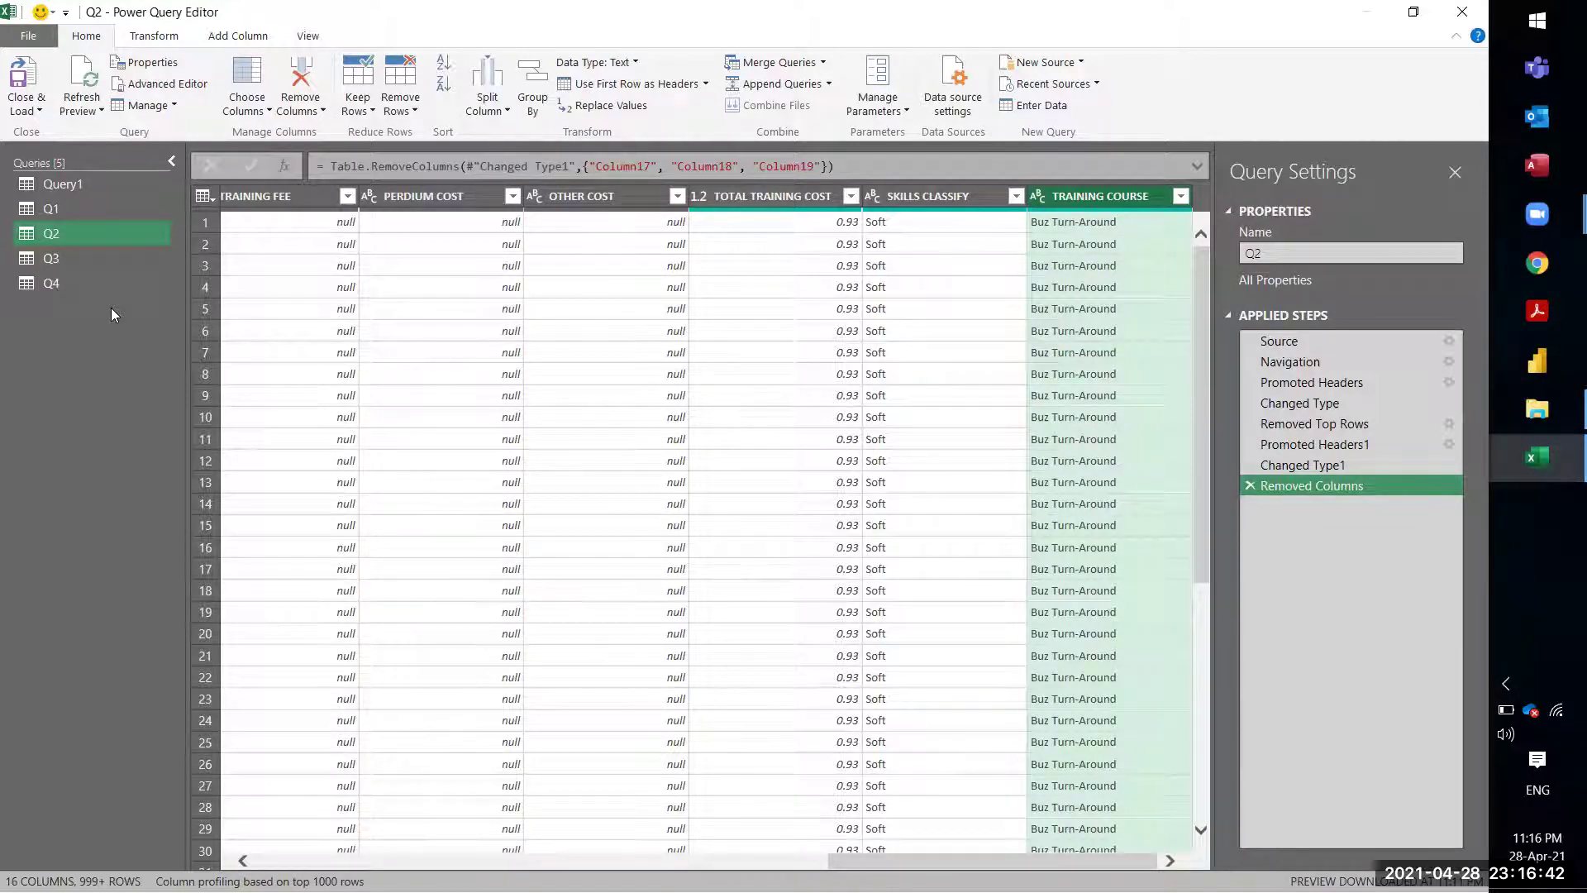
Step: Switch between Q1 and Q2 to compare their cleaned results
{"action": "left_click", "coordinate": [76, 208]}
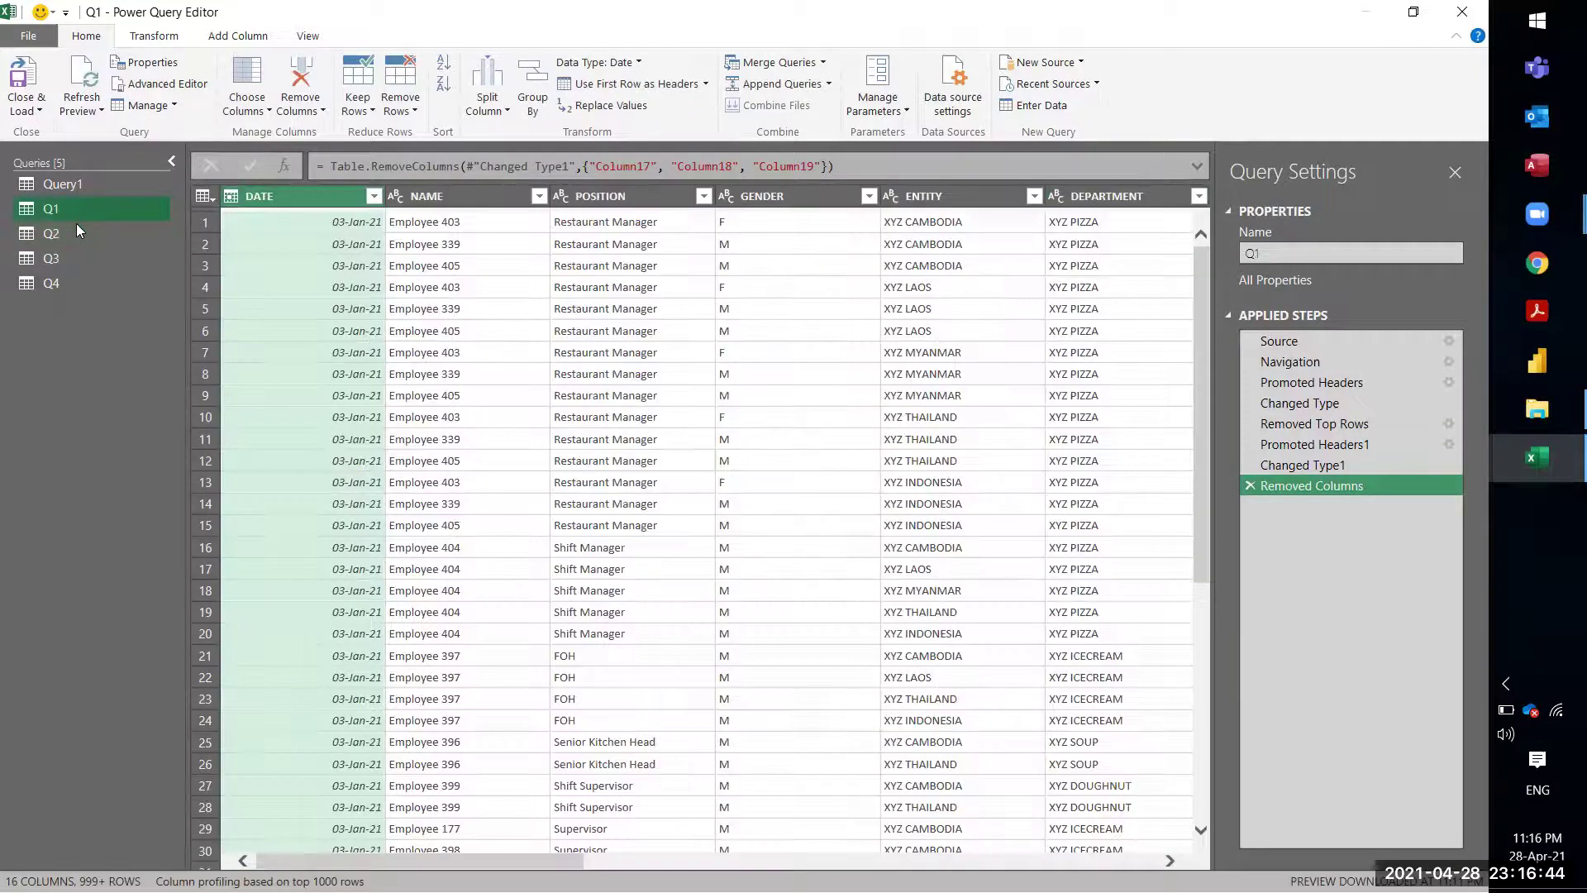
{"action": "left_click", "coordinate": [78, 230]}
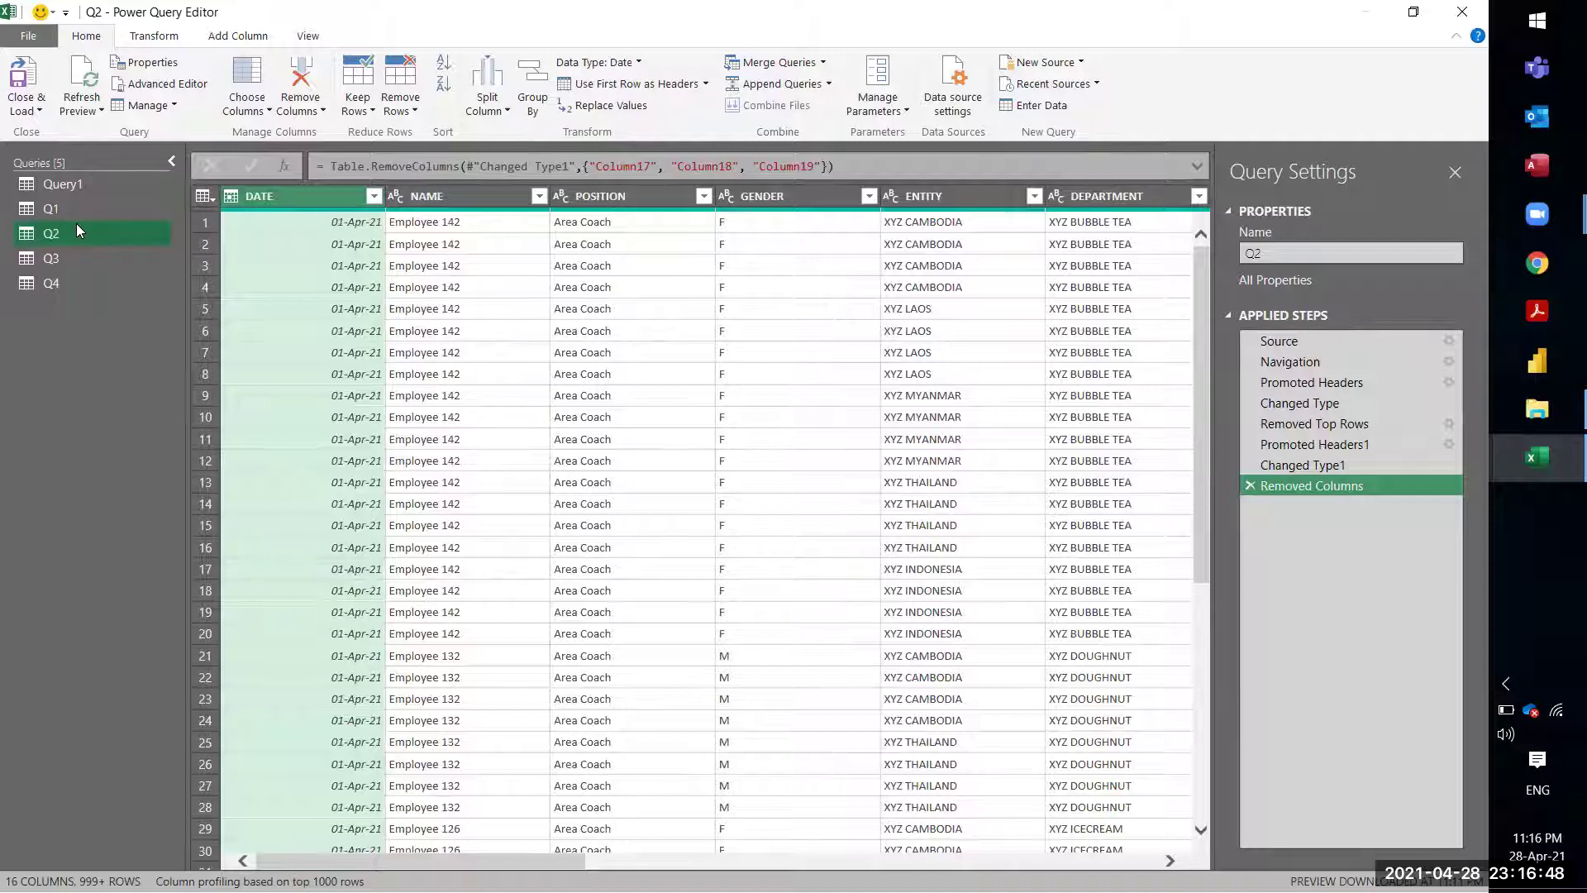
{"action": "left_click", "coordinate": [78, 208]}
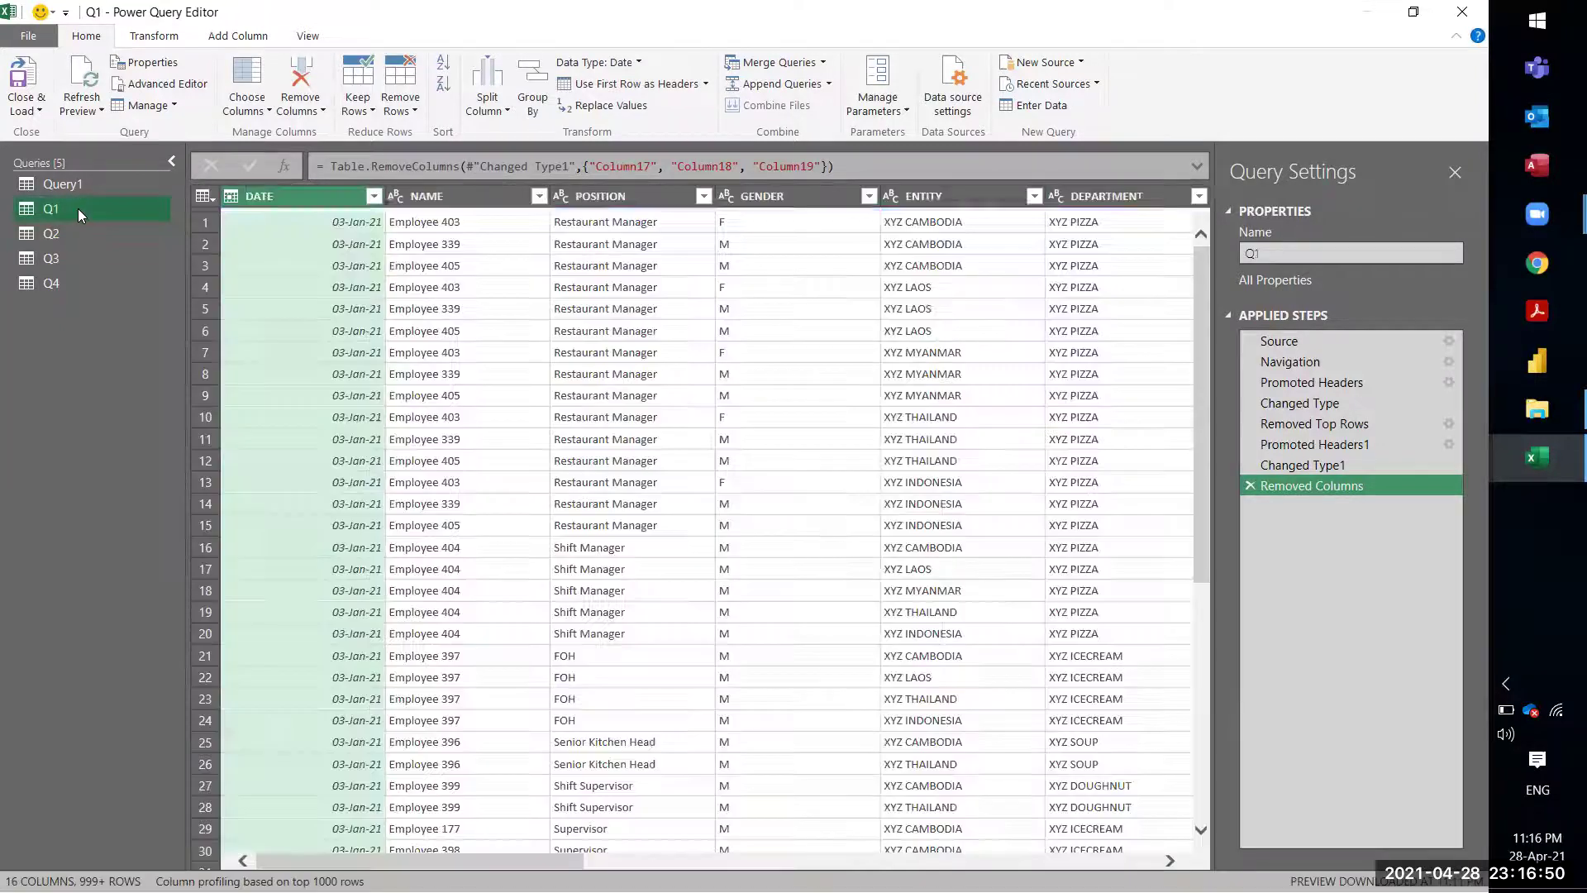
{"action": "left_click", "coordinate": [69, 232]}
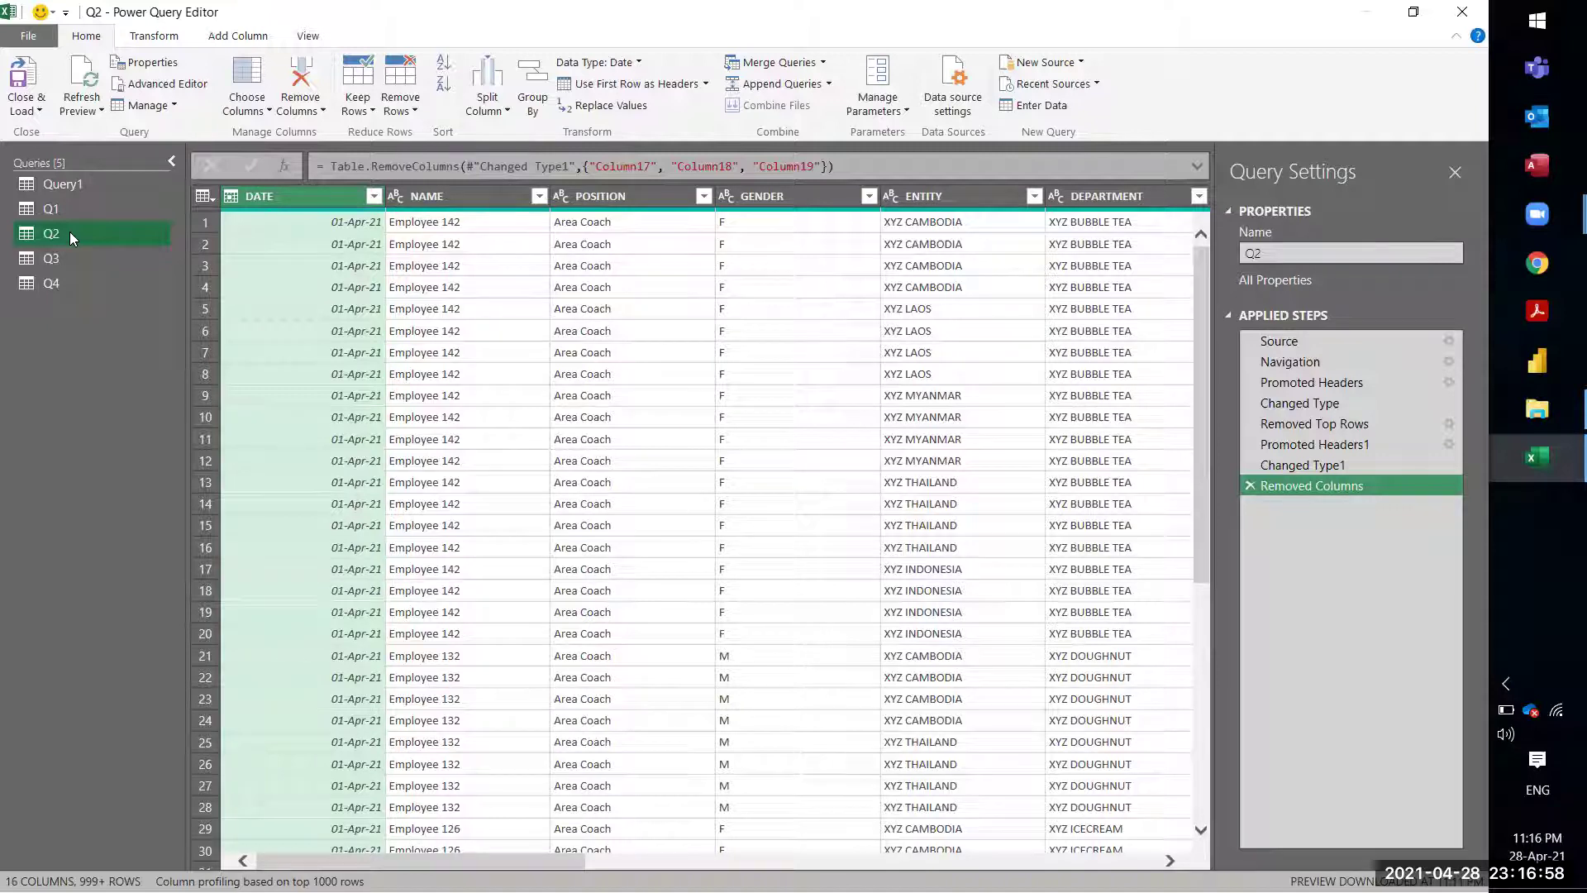
Step: Copy all of Q2's code from the Advanced Editor, then select the Q3 query
{"action": "left_click", "coordinate": [144, 86]}
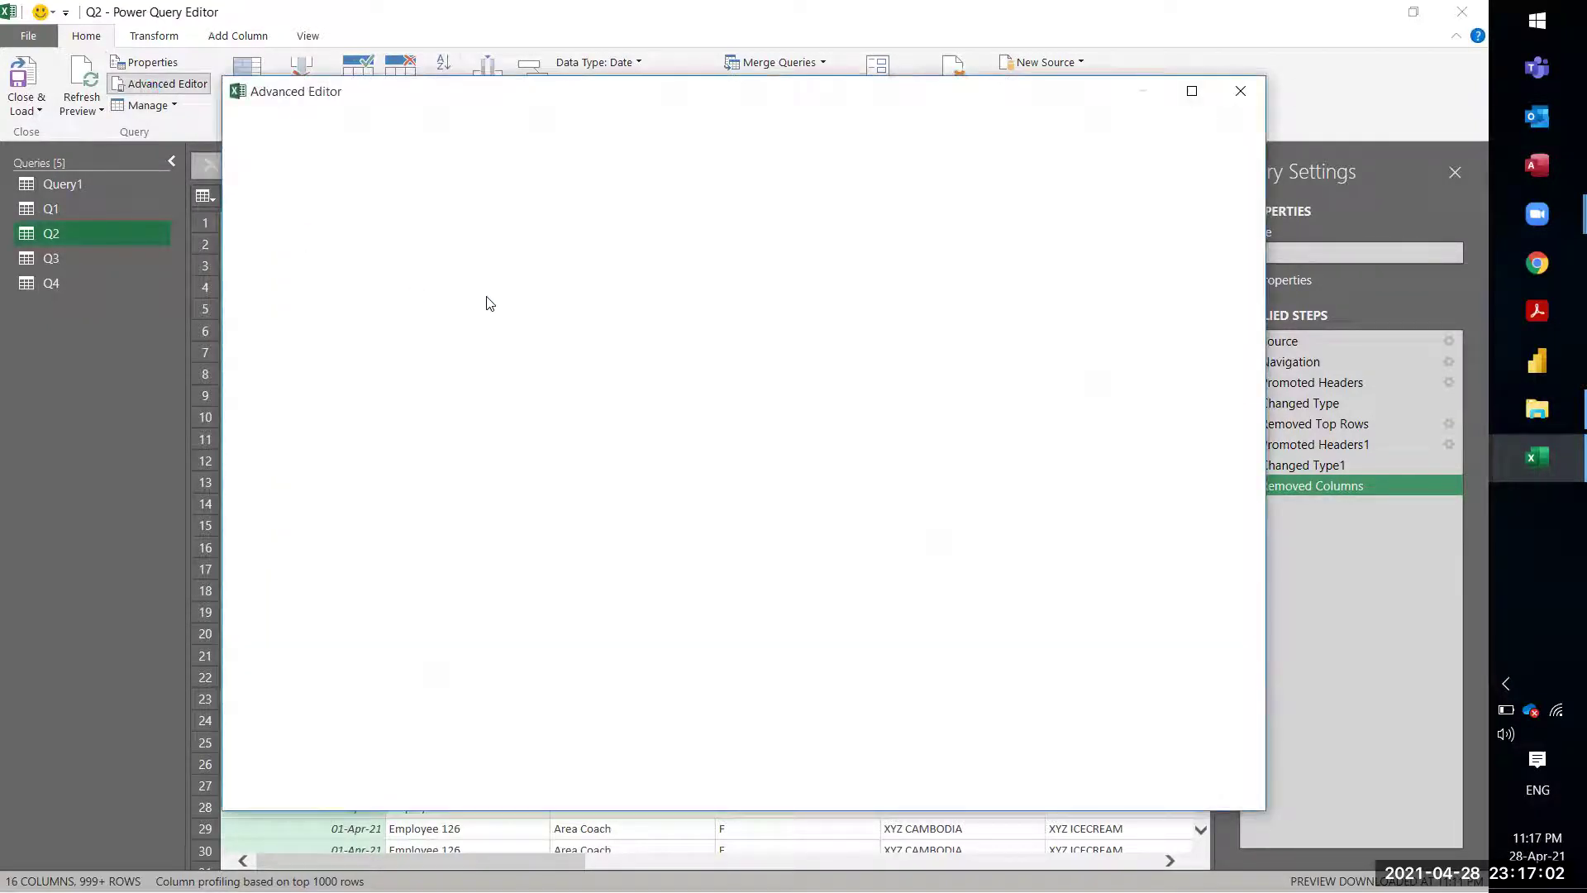
{"action": "left_click", "coordinate": [453, 359]}
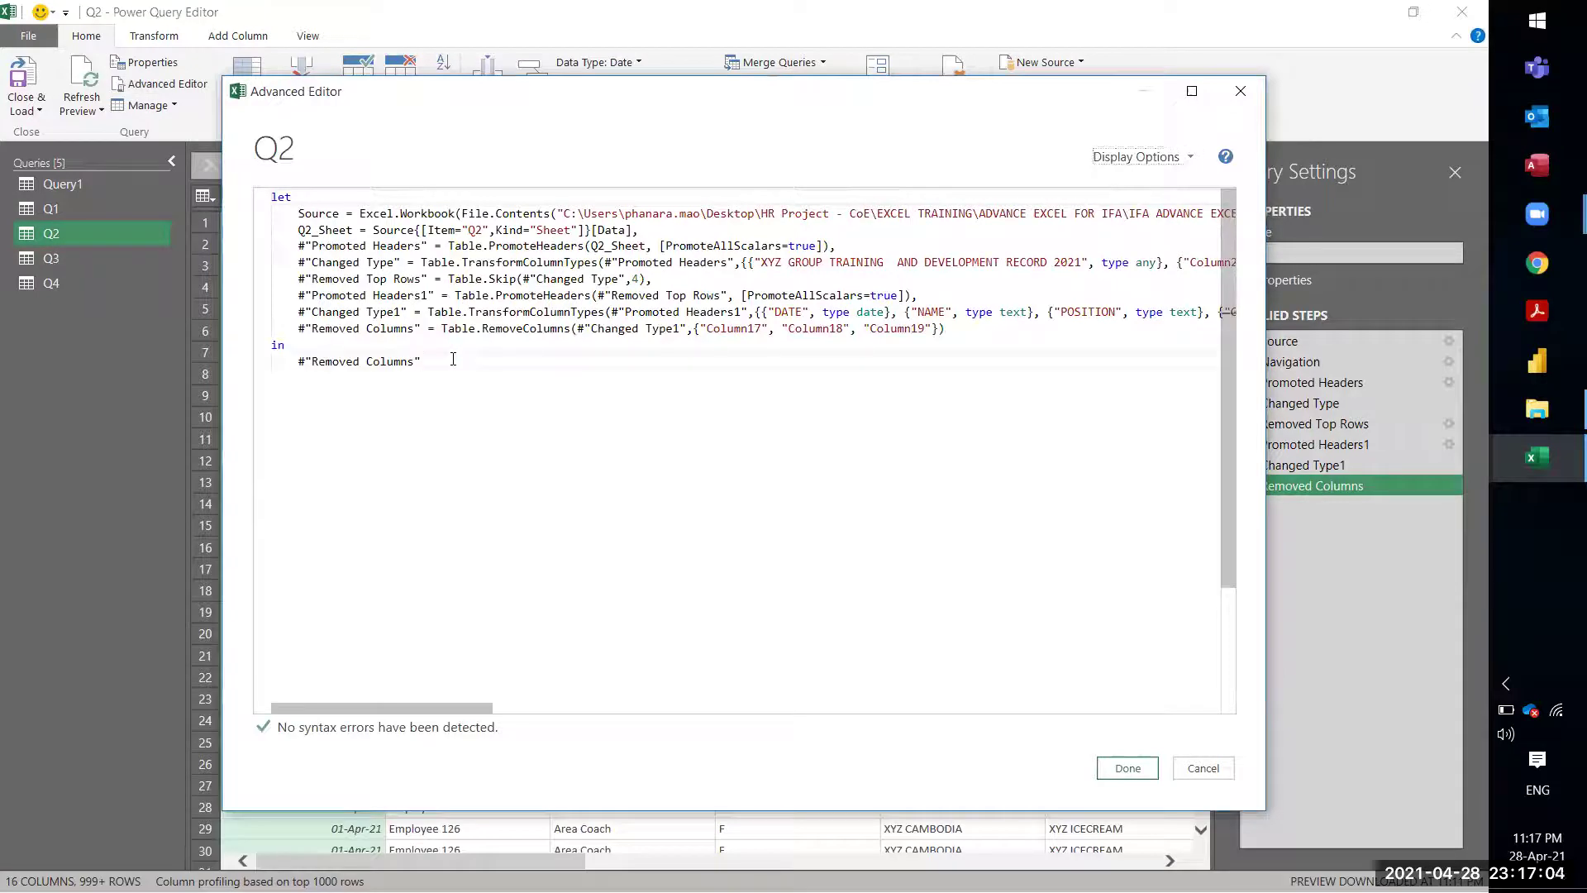
{"action": "key", "text": "ctrl+a"}
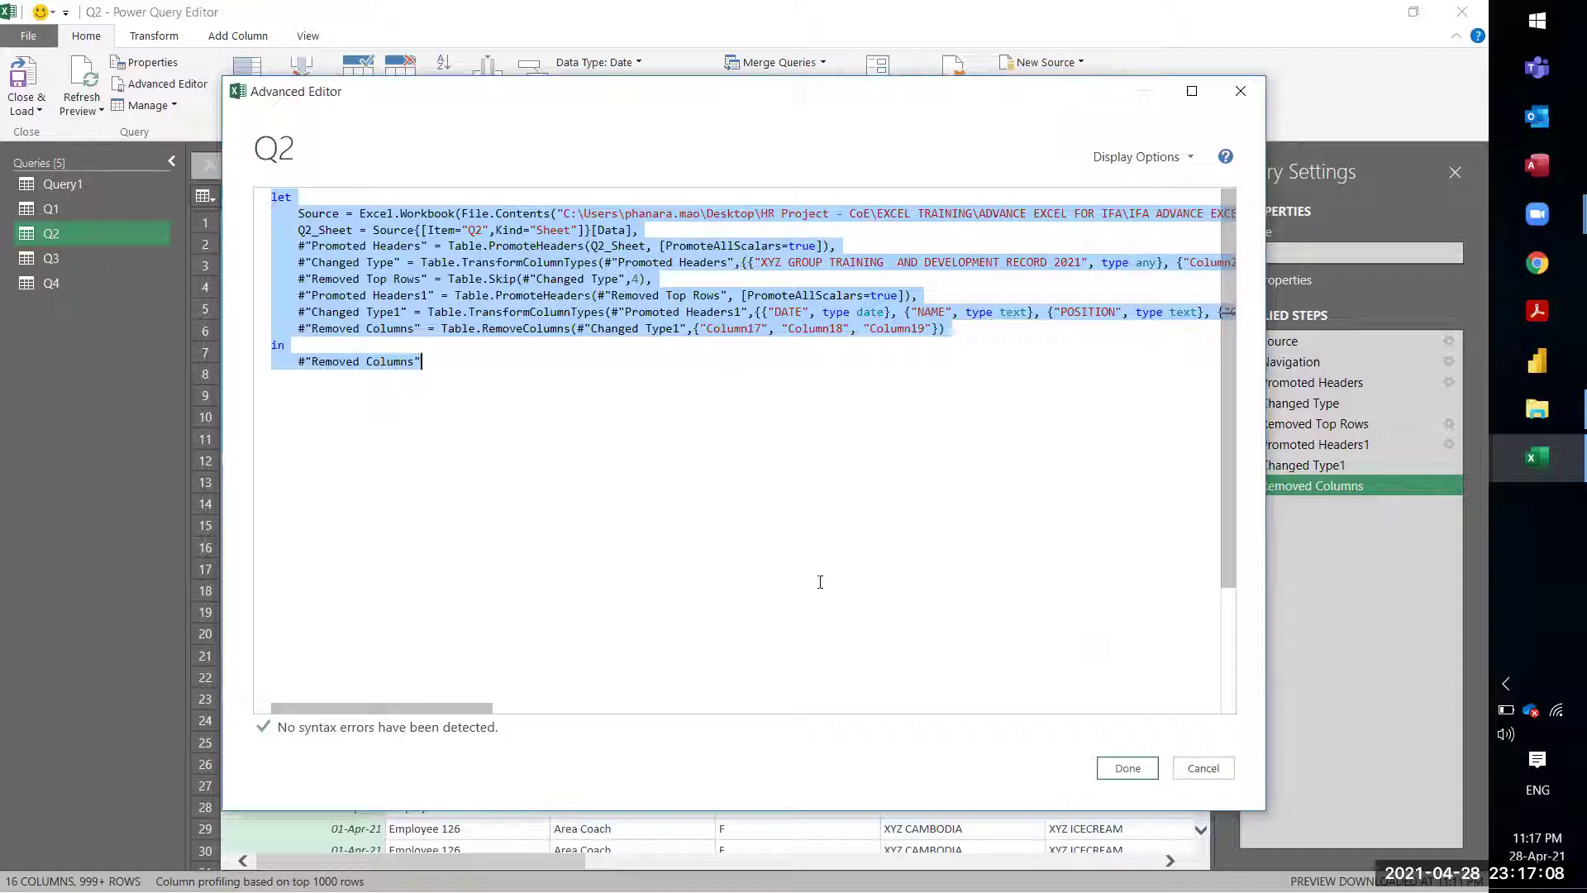
{"action": "left_click", "coordinate": [1110, 767]}
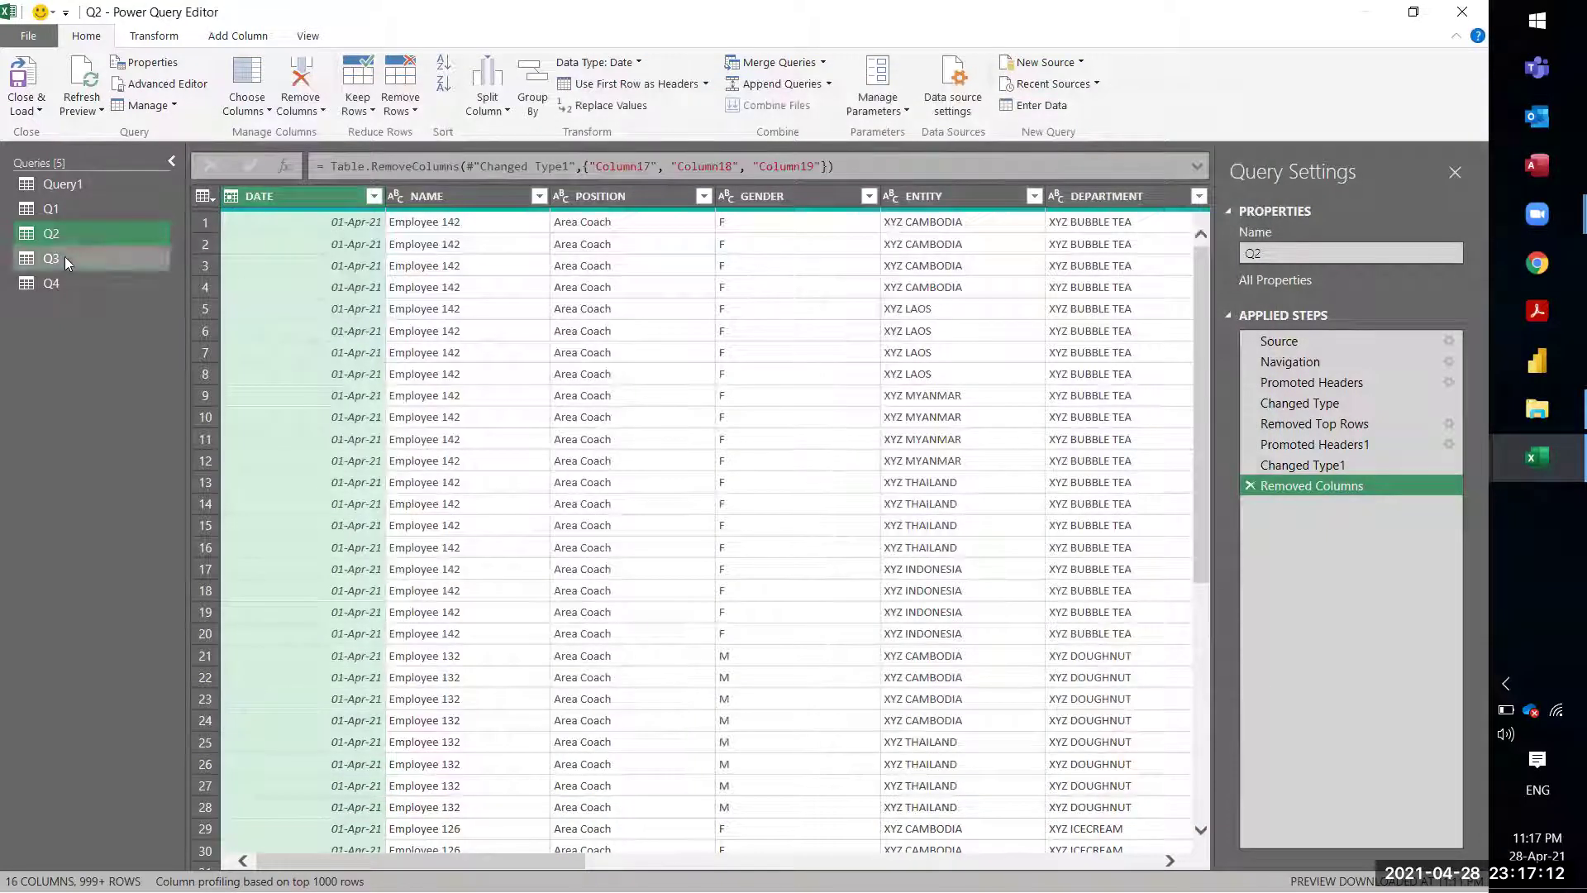
{"action": "left_click", "coordinate": [65, 256]}
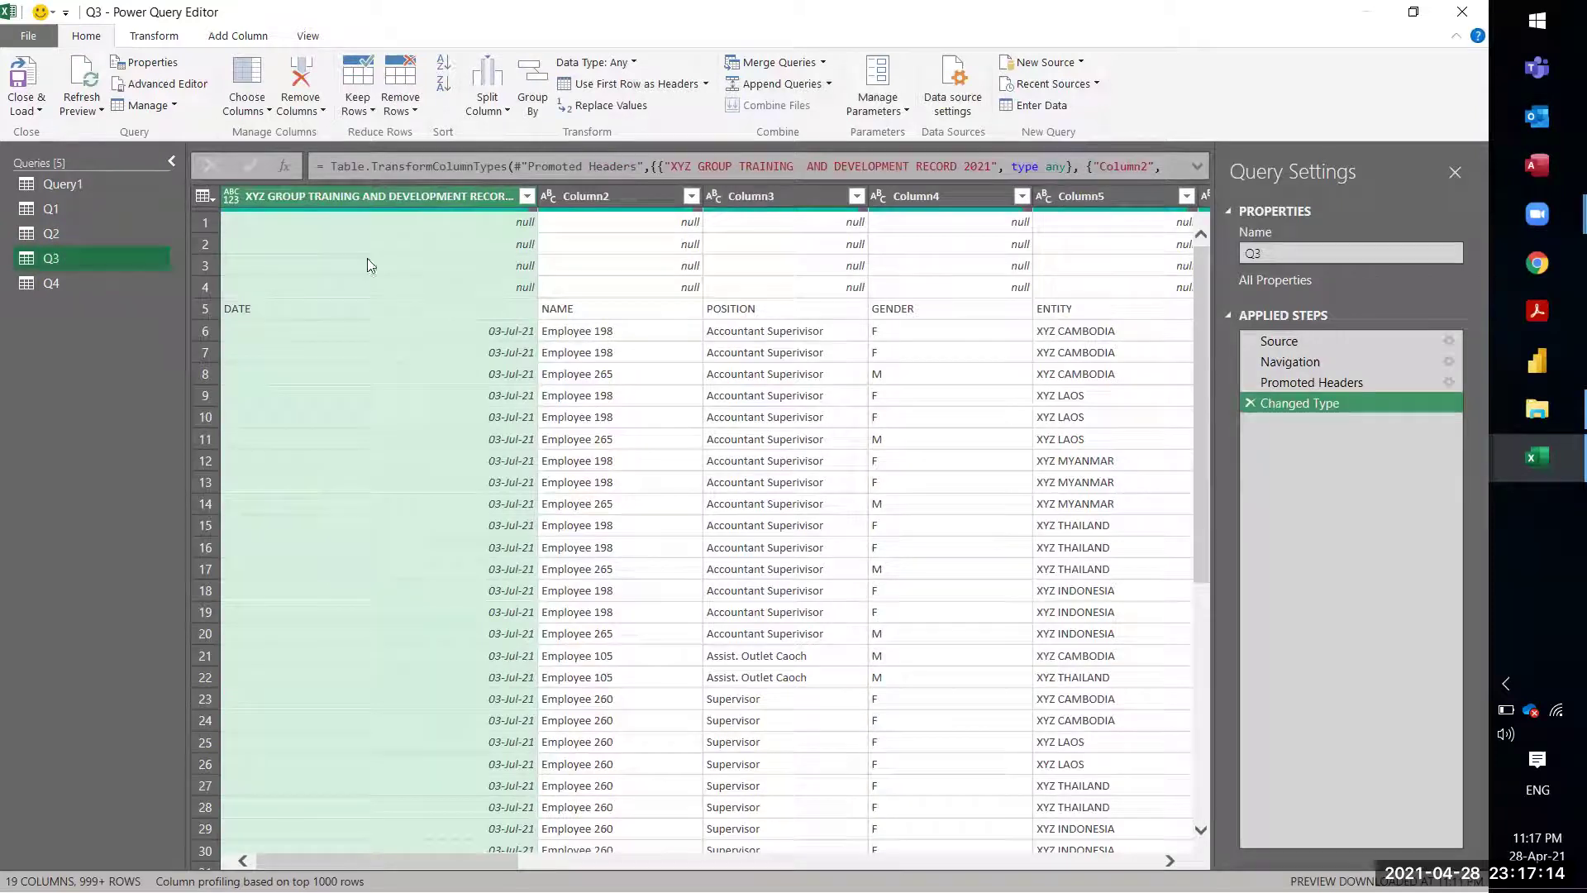
Step: Replace Q3's code with Q2's code, pointing the source sheet at Q3 instead of Q2
{"action": "left_click", "coordinate": [170, 88]}
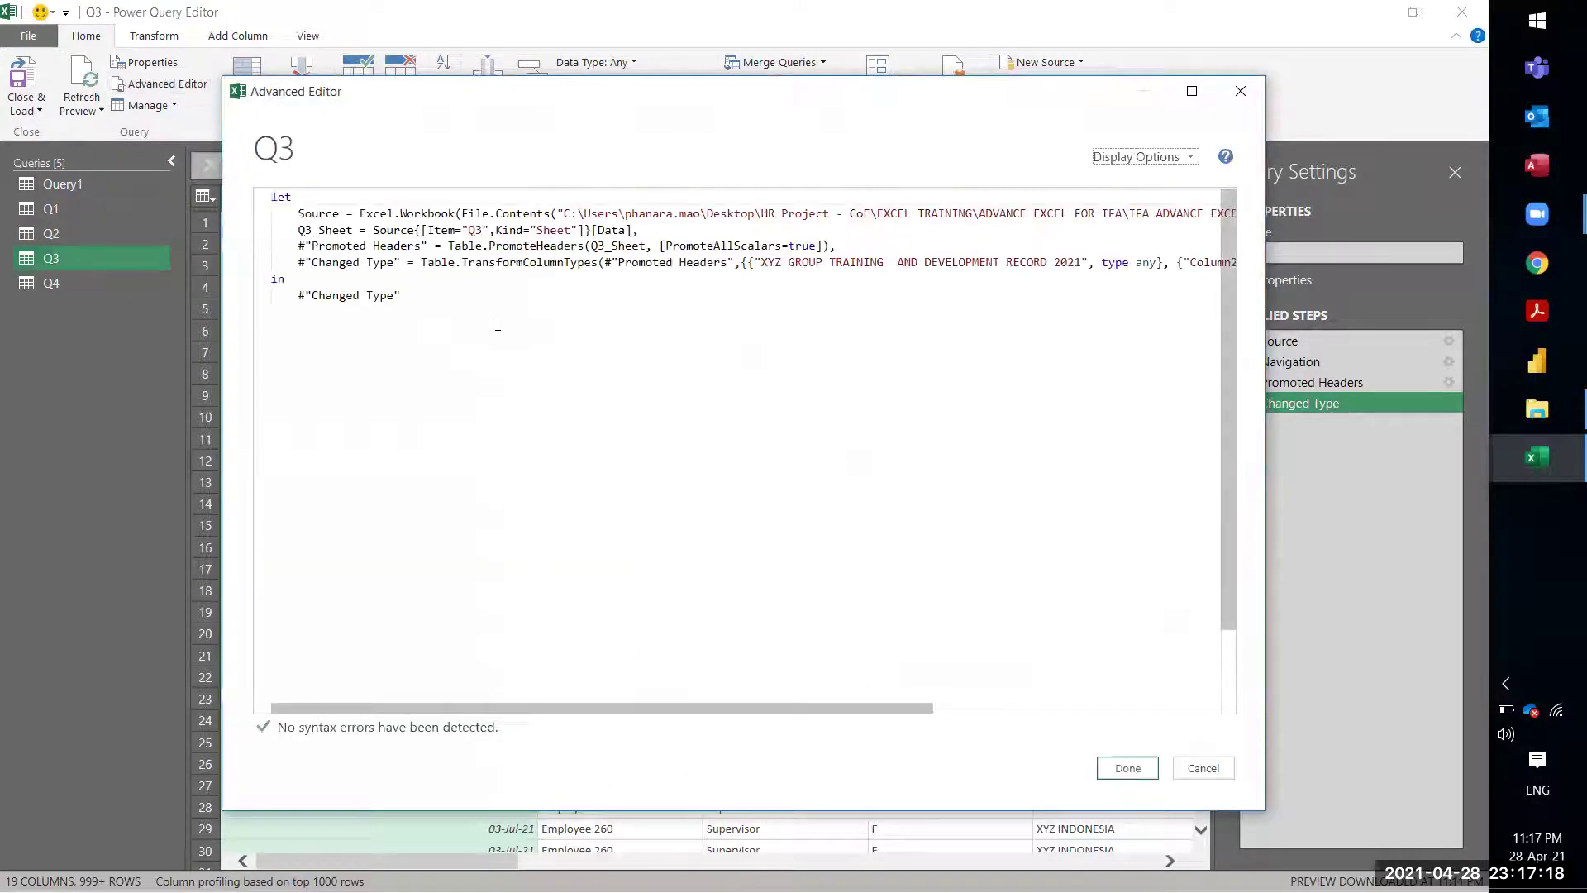
{"action": "key", "text": "ctrl+a"}
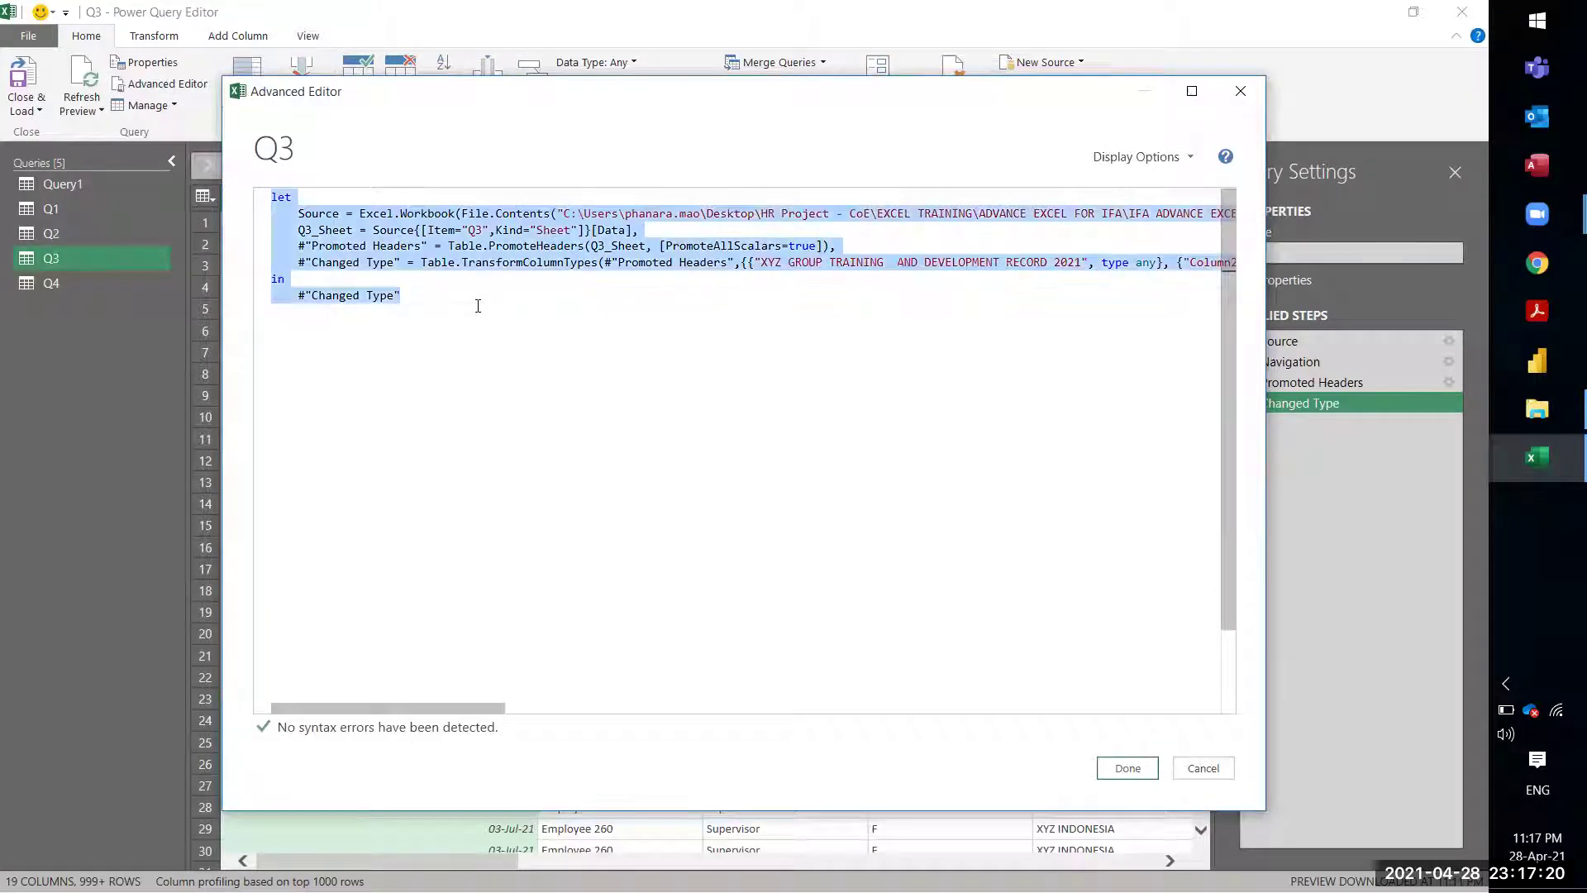
{"action": "key", "text": "ctrl+v"}
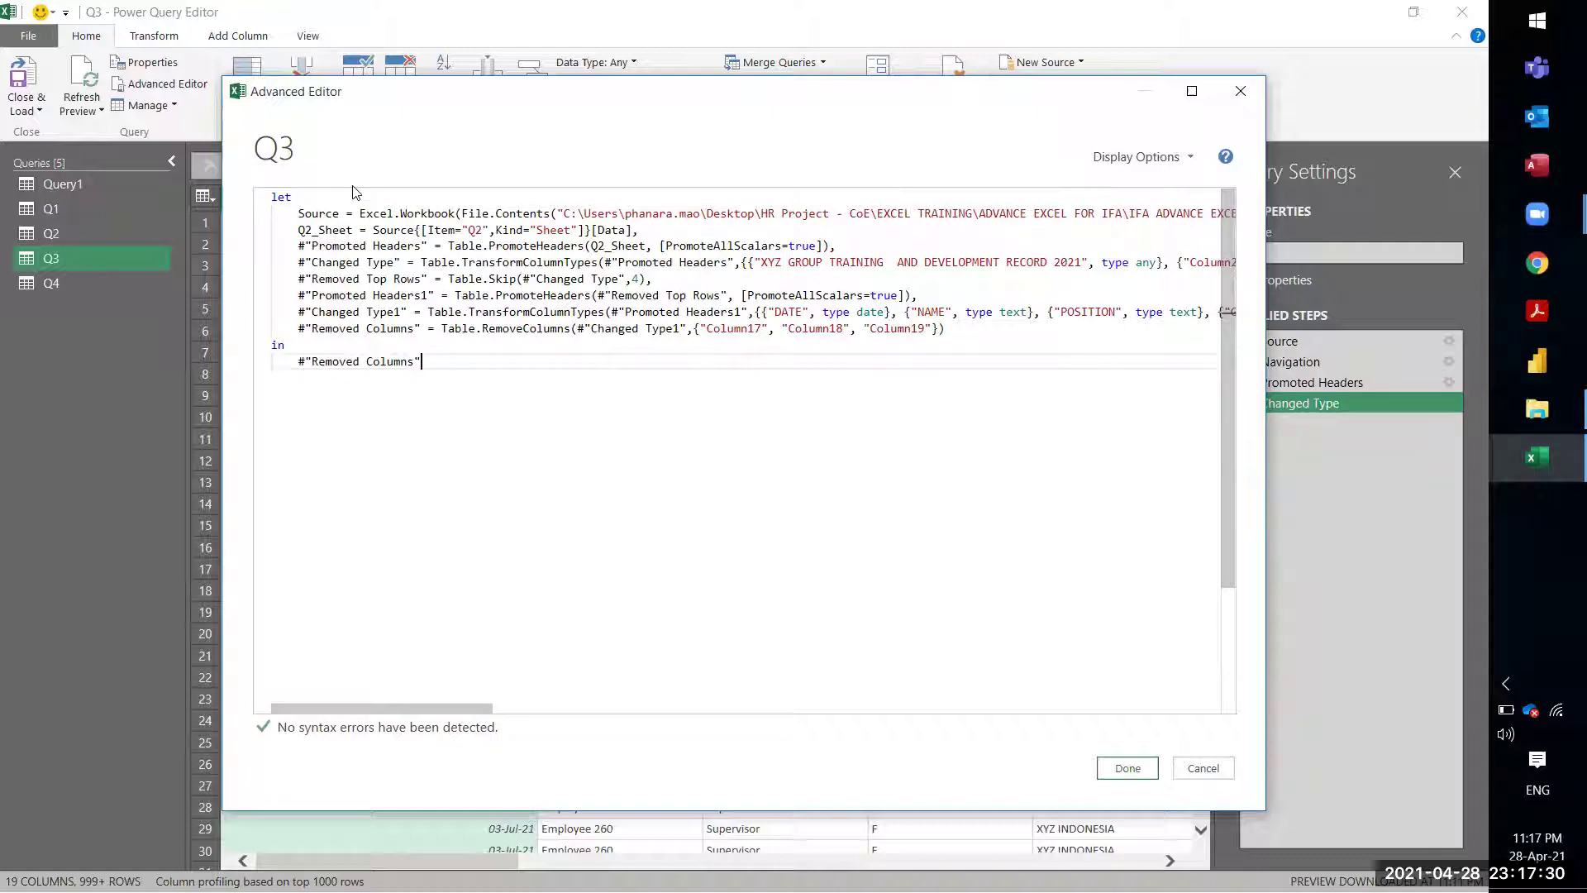
{"action": "left_click", "coordinate": [482, 230]}
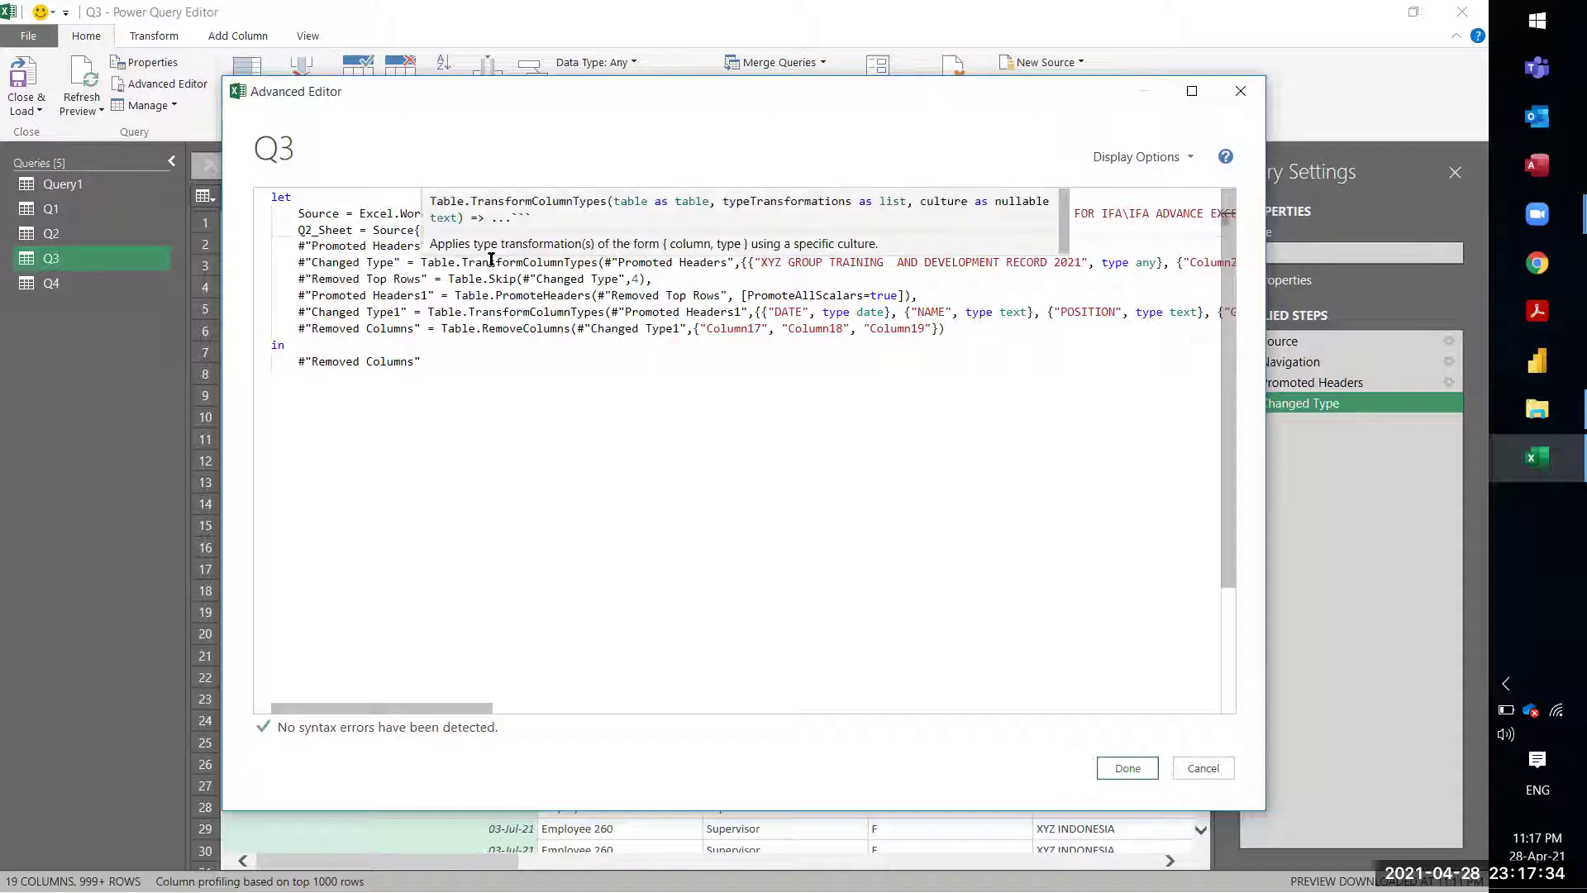
{"action": "mouse_move", "coordinate": [510, 245]}
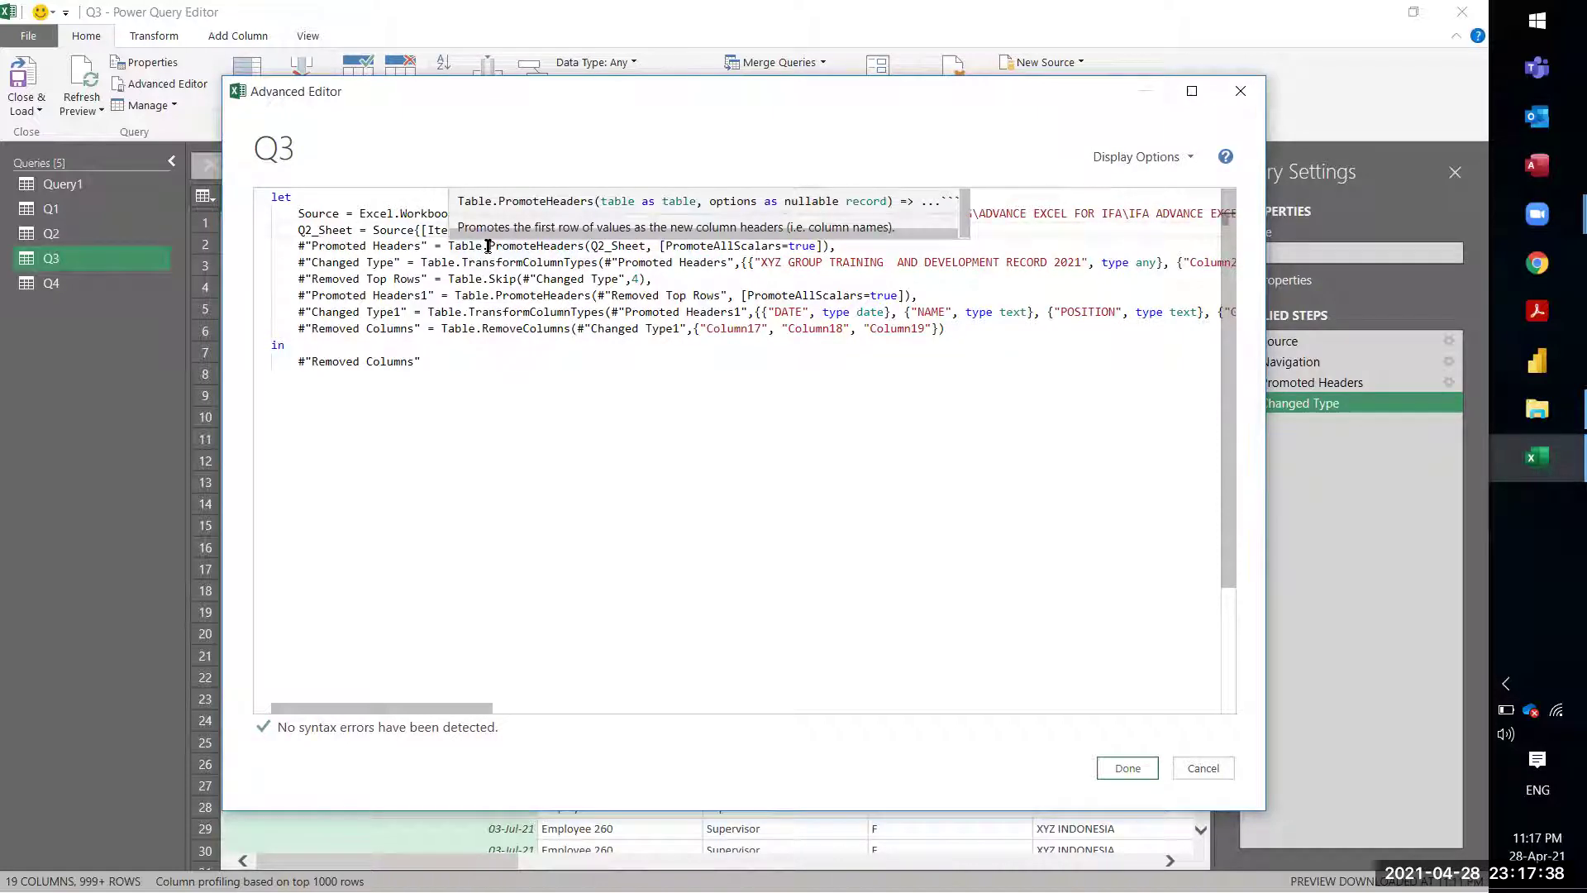
{"action": "key", "text": "BackSpace"}
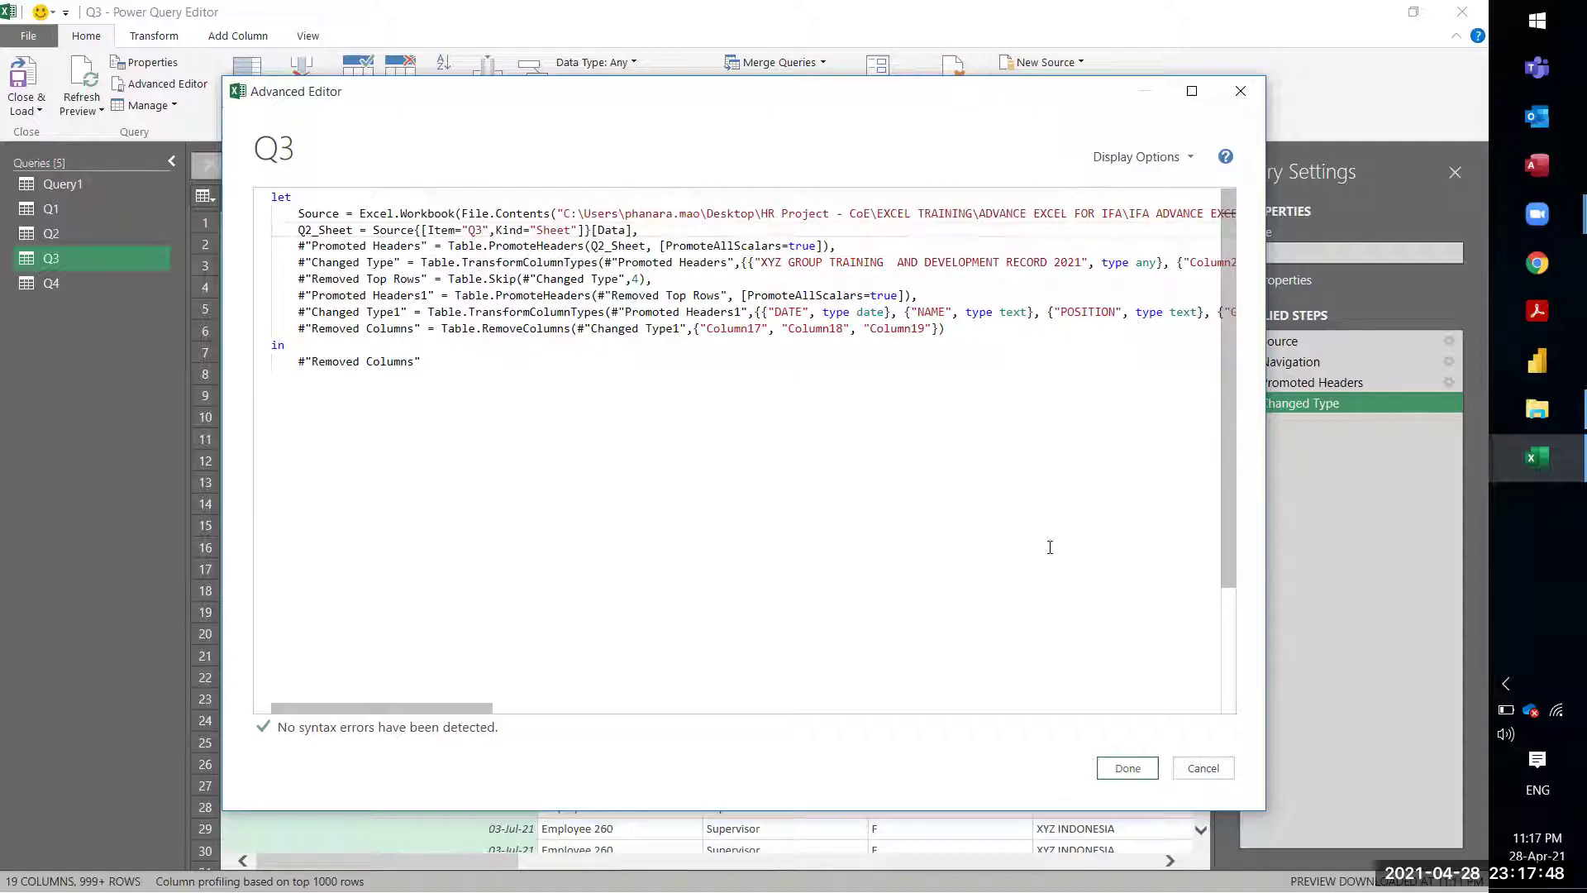
{"action": "left_click", "coordinate": [1128, 768]}
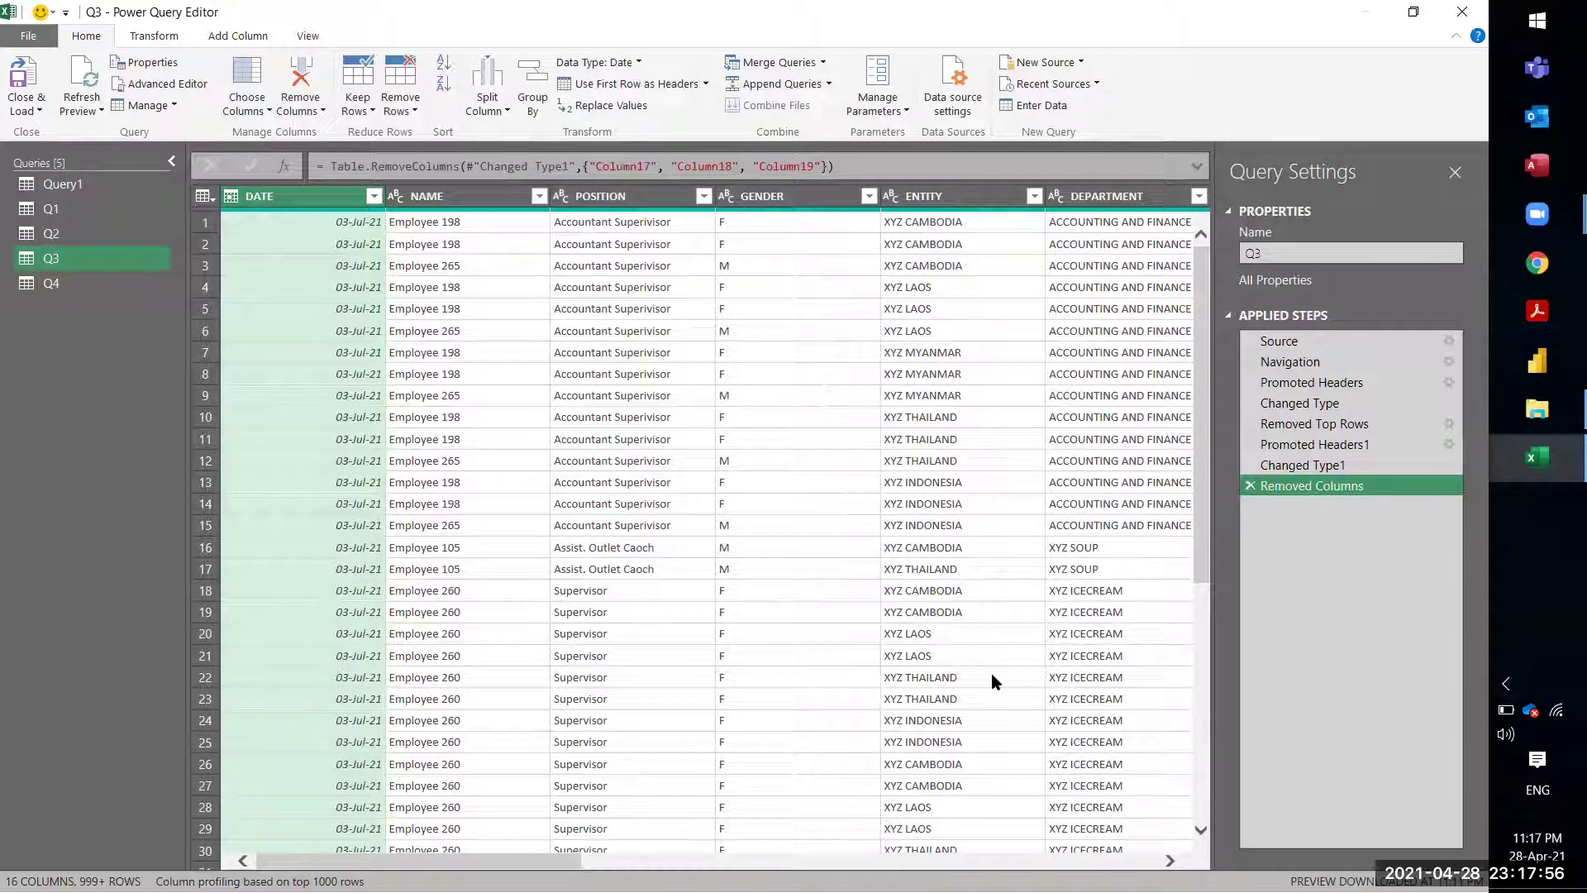
Step: Paste Q2's code into Q4's Advanced Editor, changing the sheet reference from Q2 to Q4
{"action": "left_click", "coordinate": [77, 282]}
{"action": "left_click", "coordinate": [151, 83]}
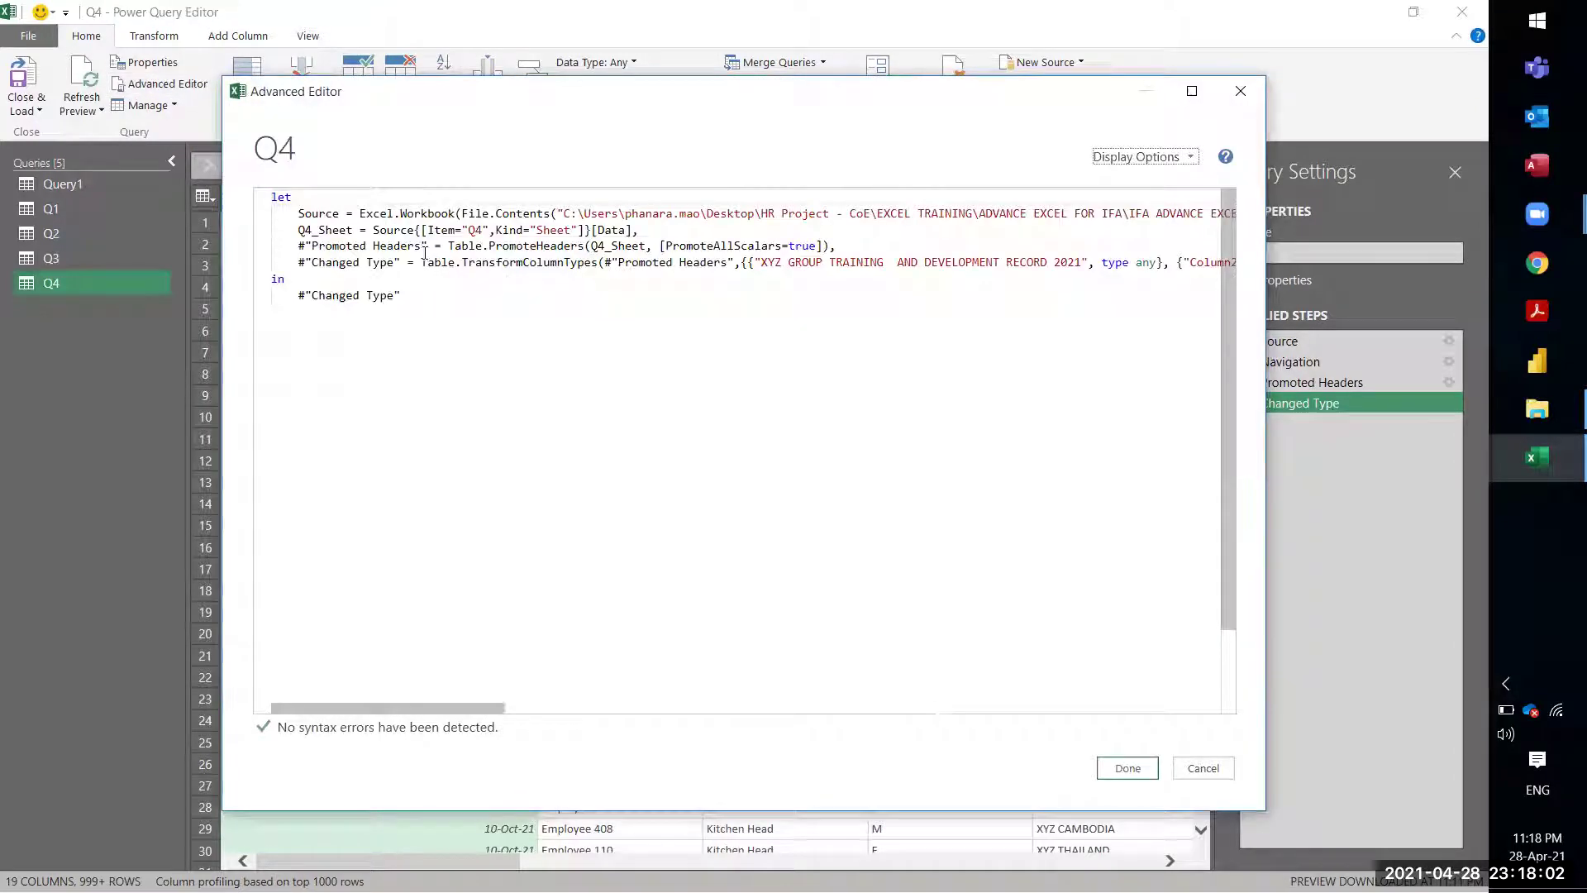
{"action": "key", "text": "ctrl+a"}
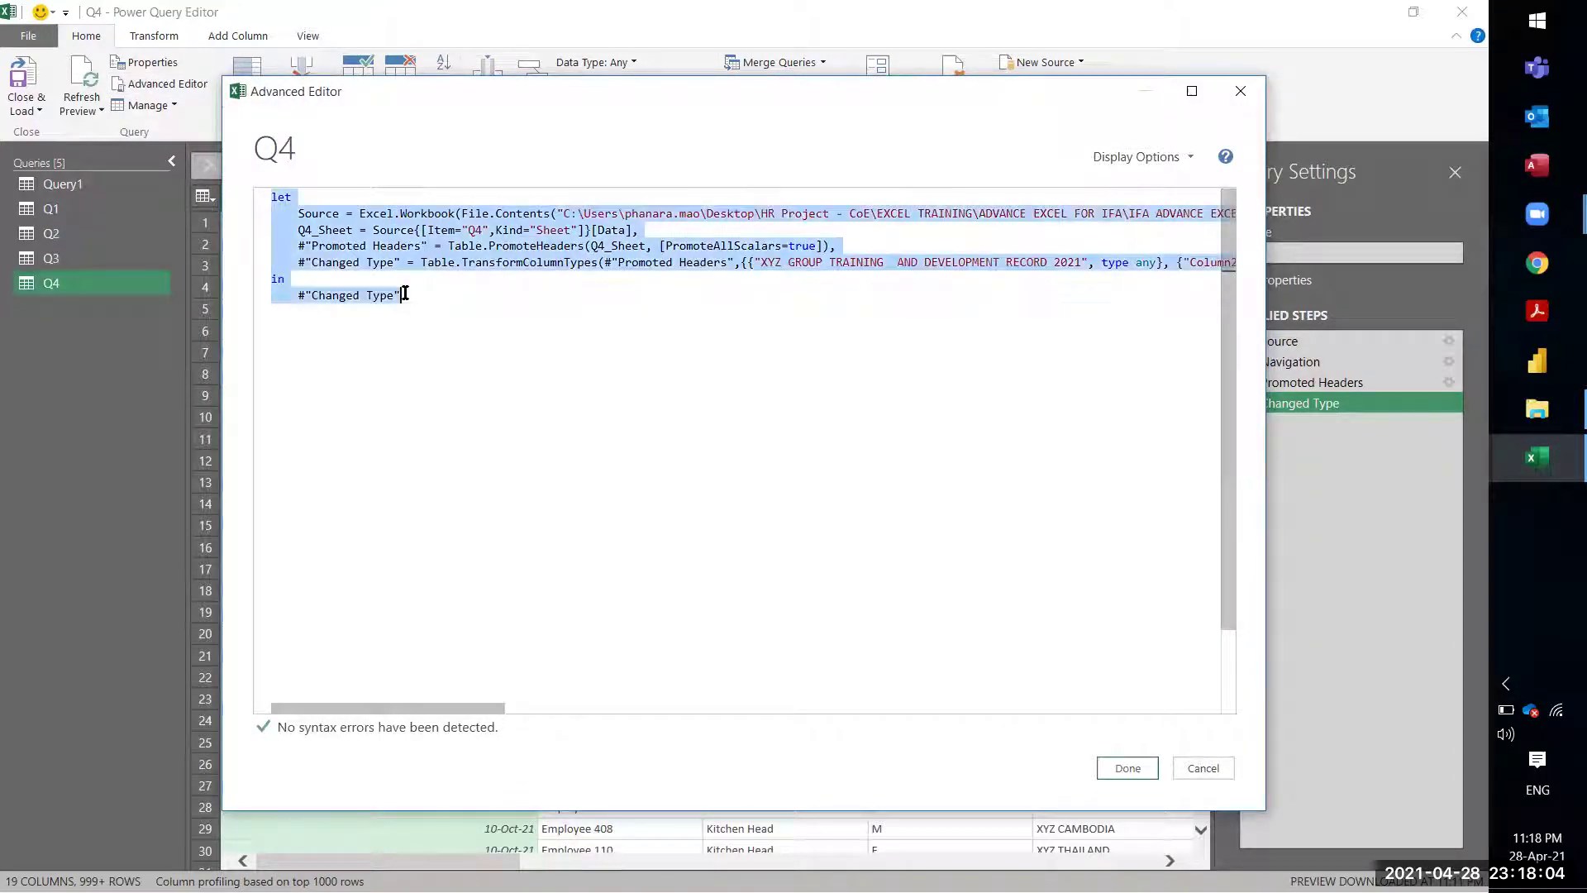
{"action": "key", "text": "ctrl+v"}
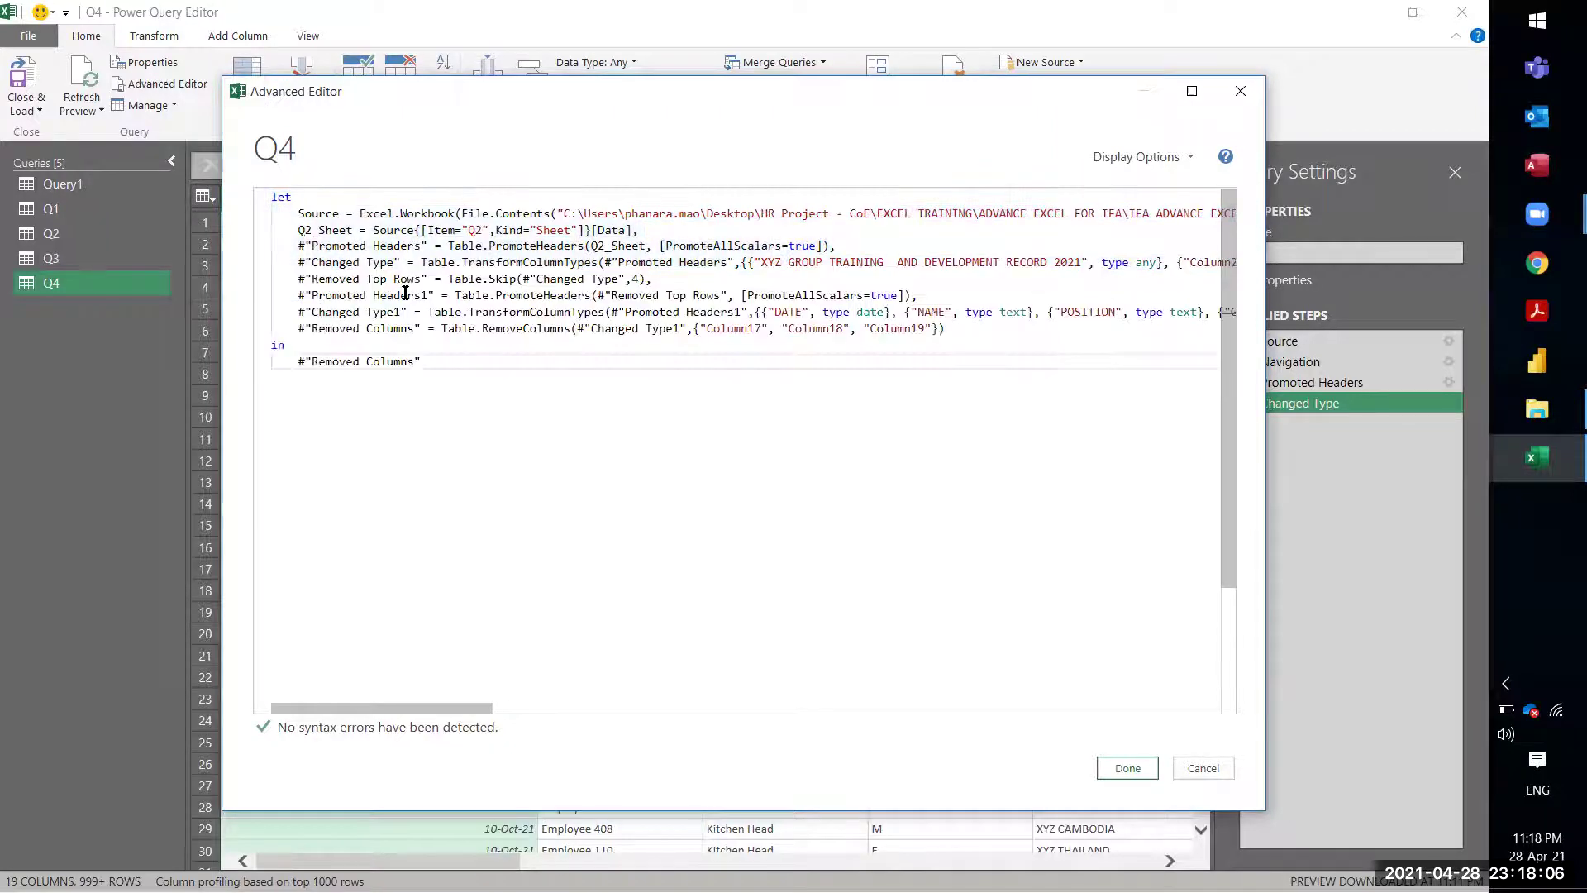
{"action": "left_click", "coordinate": [481, 231]}
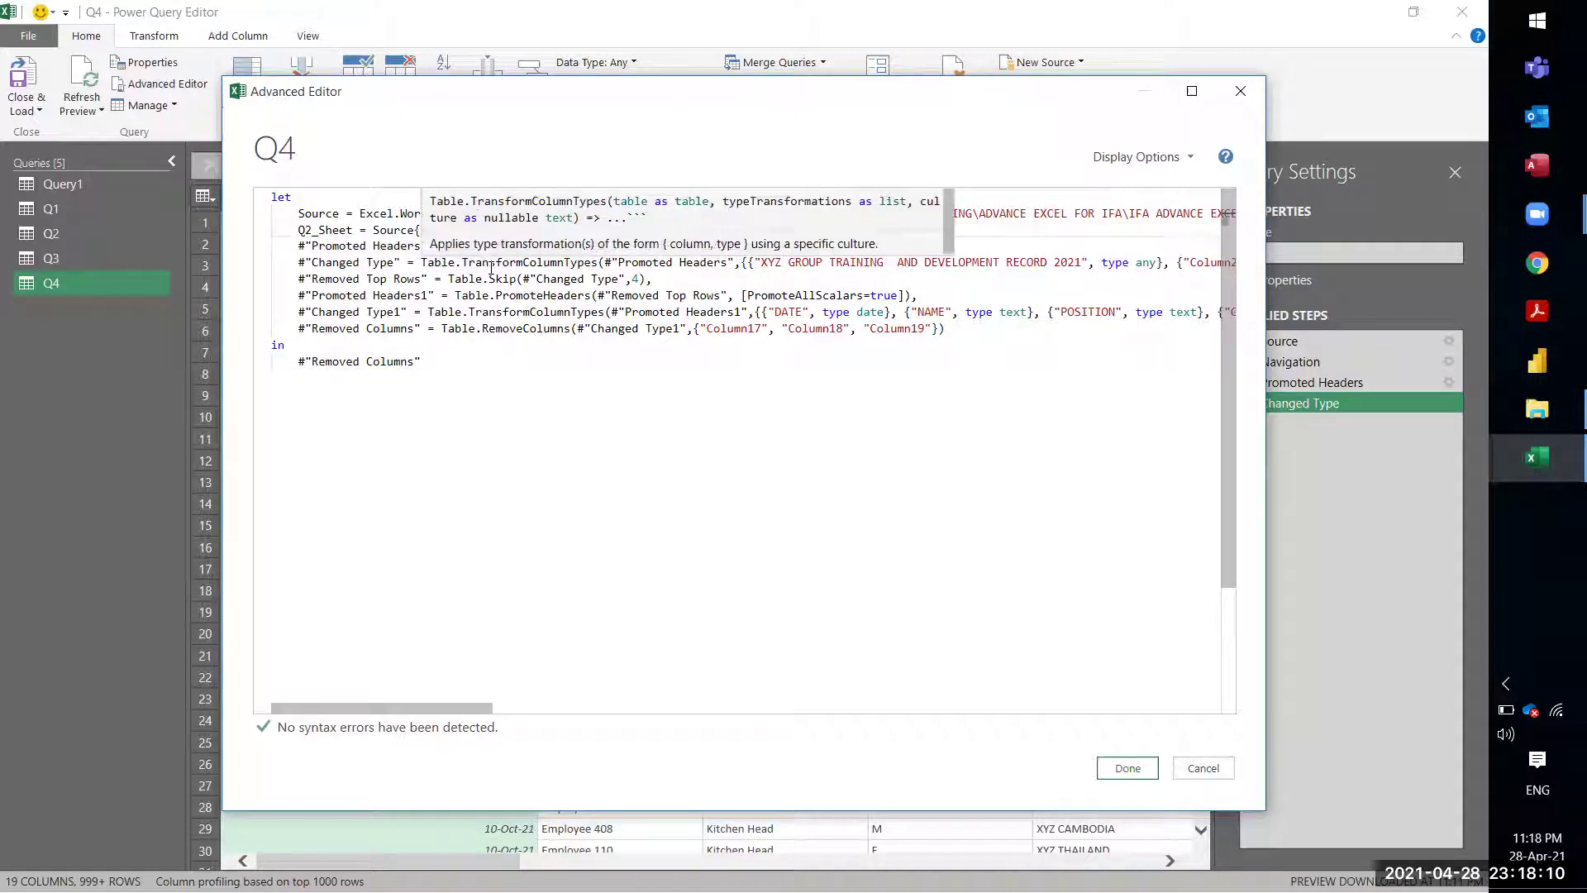
{"action": "key", "text": "BackSpace"}
{"action": "type", "text": "4"}
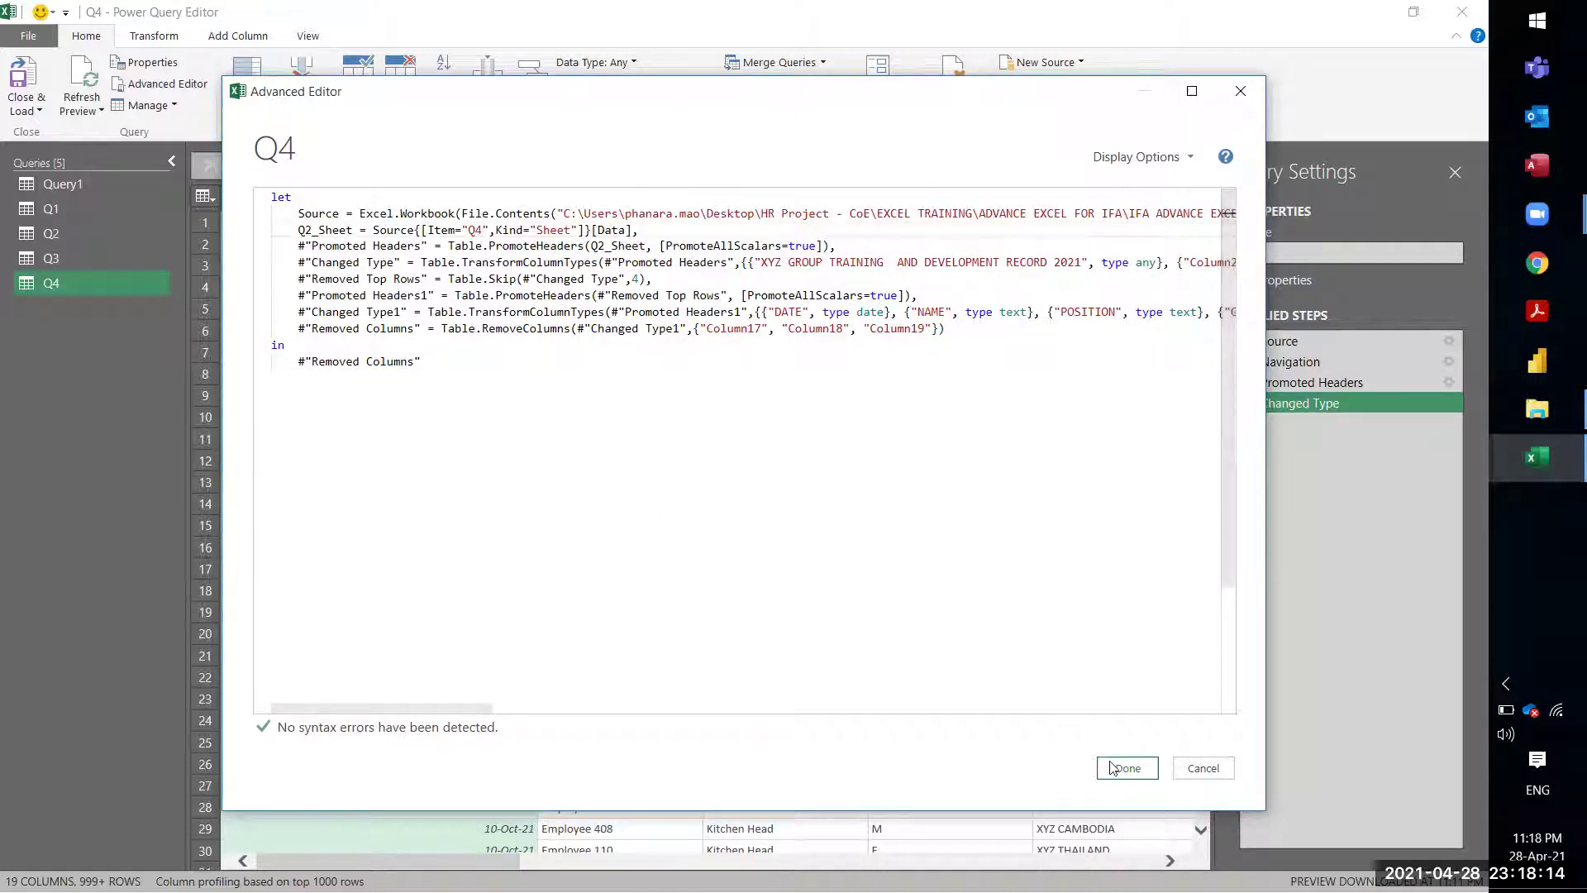
{"action": "left_click", "coordinate": [1118, 769]}
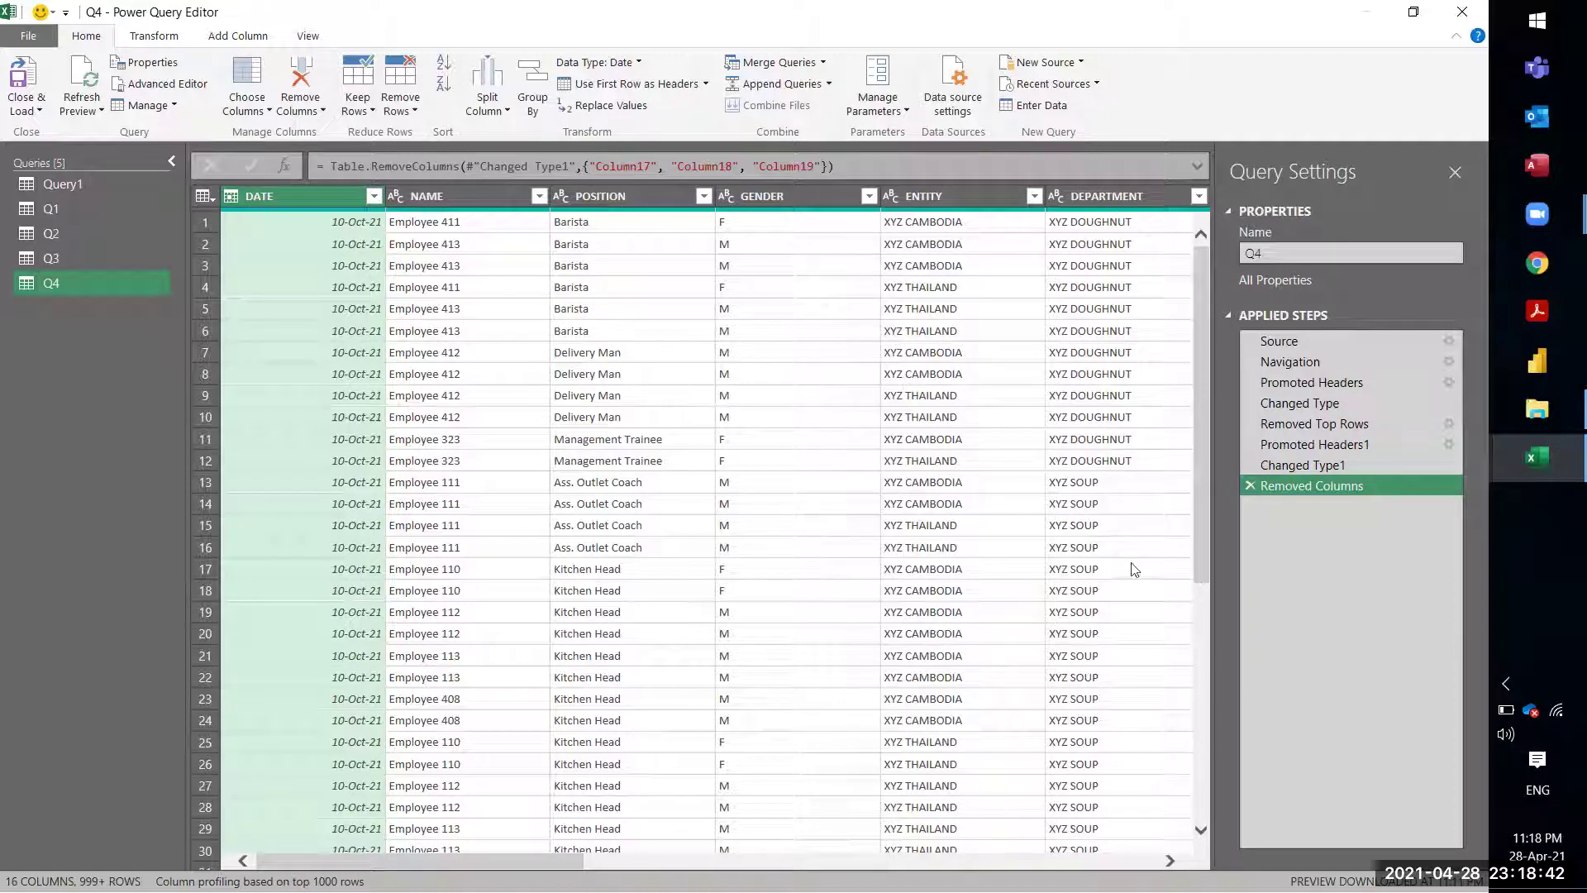
{"action": "left_click", "coordinate": [829, 86]}
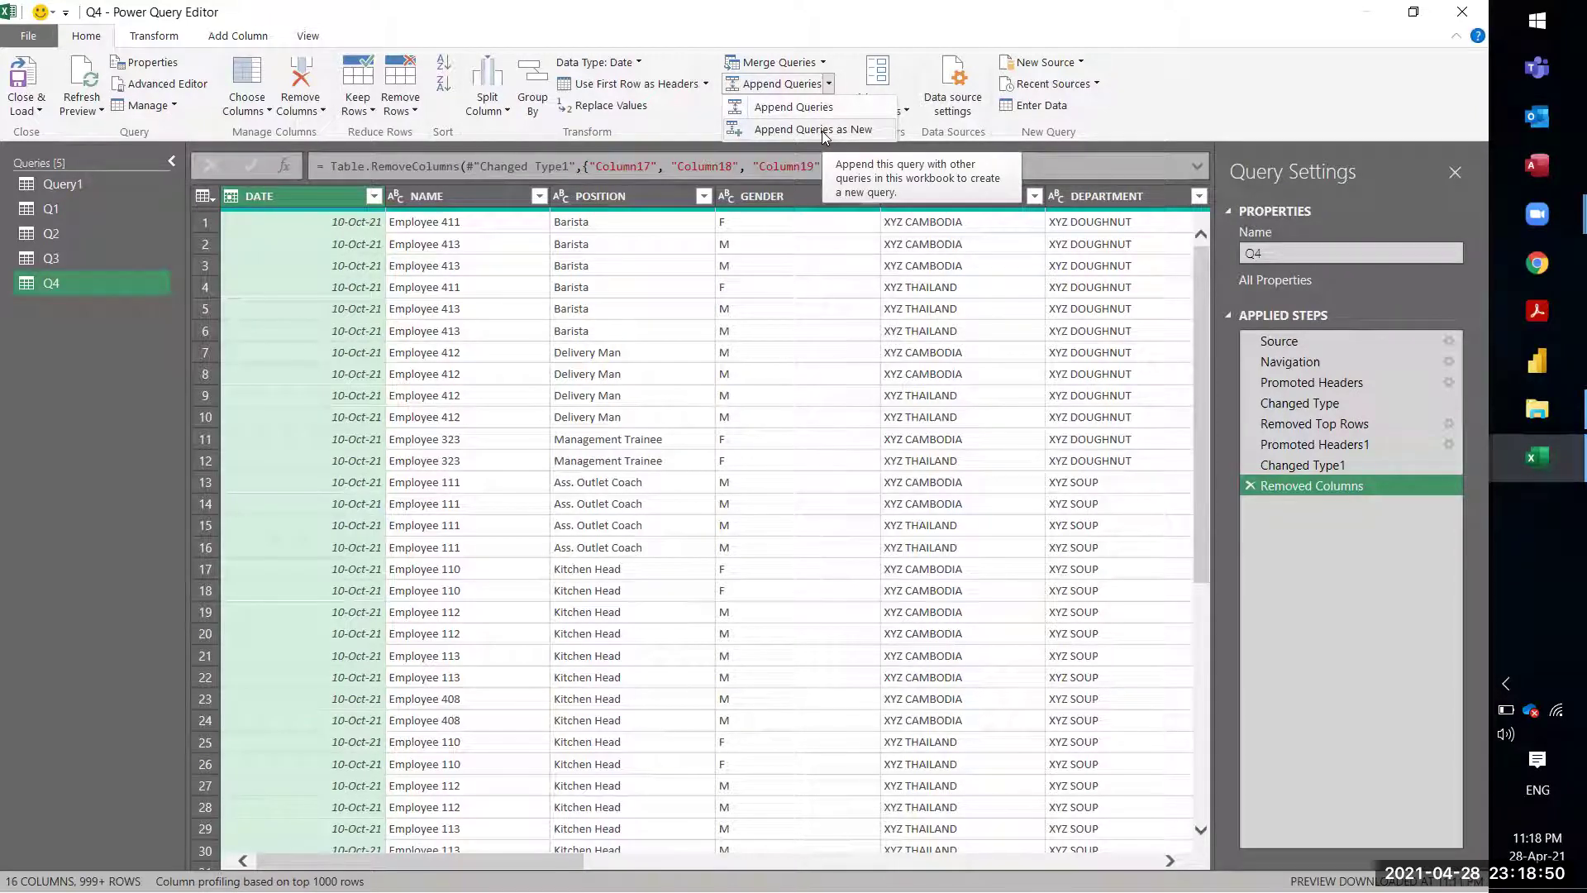
Step: Start an Append as New with three or more tables and add Q1, Q2, Q3 and Q4
{"action": "left_click", "coordinate": [825, 132]}
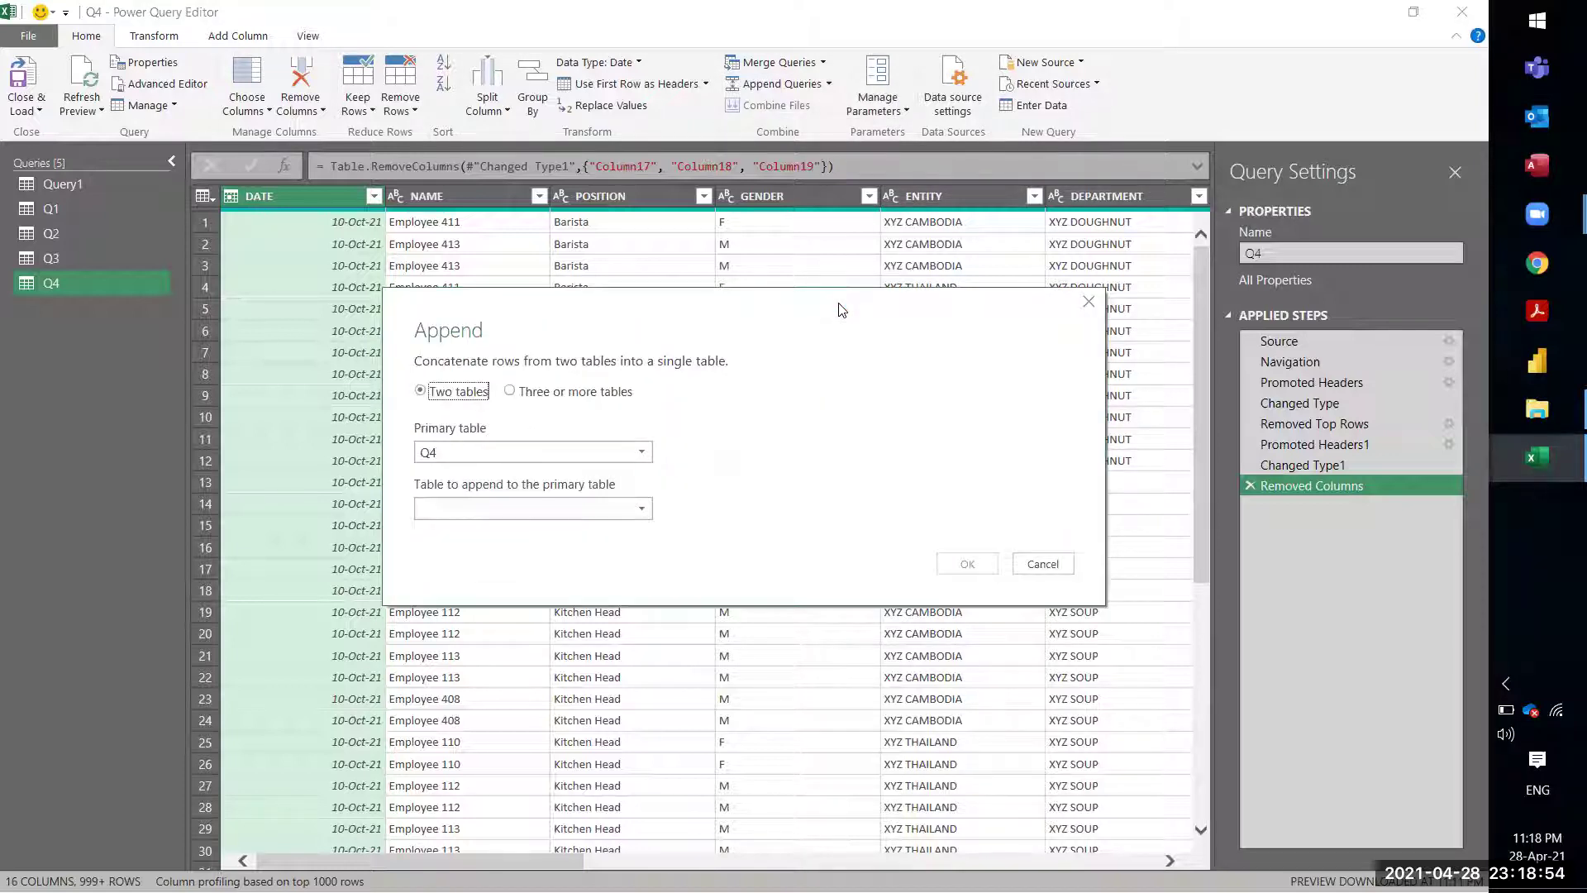
{"action": "left_click", "coordinate": [566, 393]}
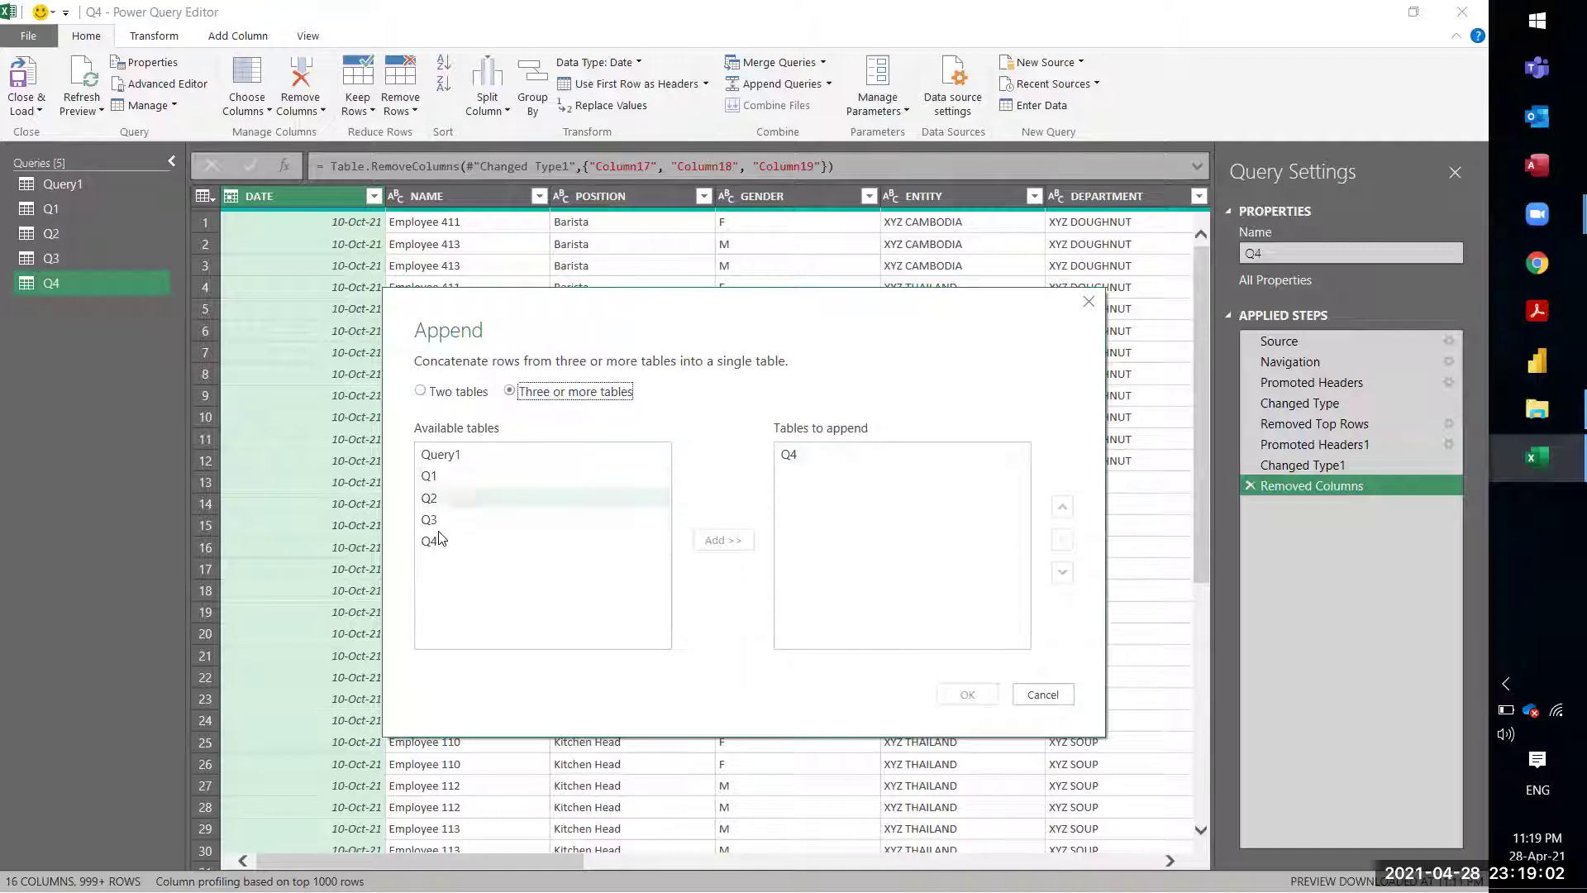
{"action": "left_click", "coordinate": [460, 477]}
{"action": "left_click", "coordinate": [715, 541]}
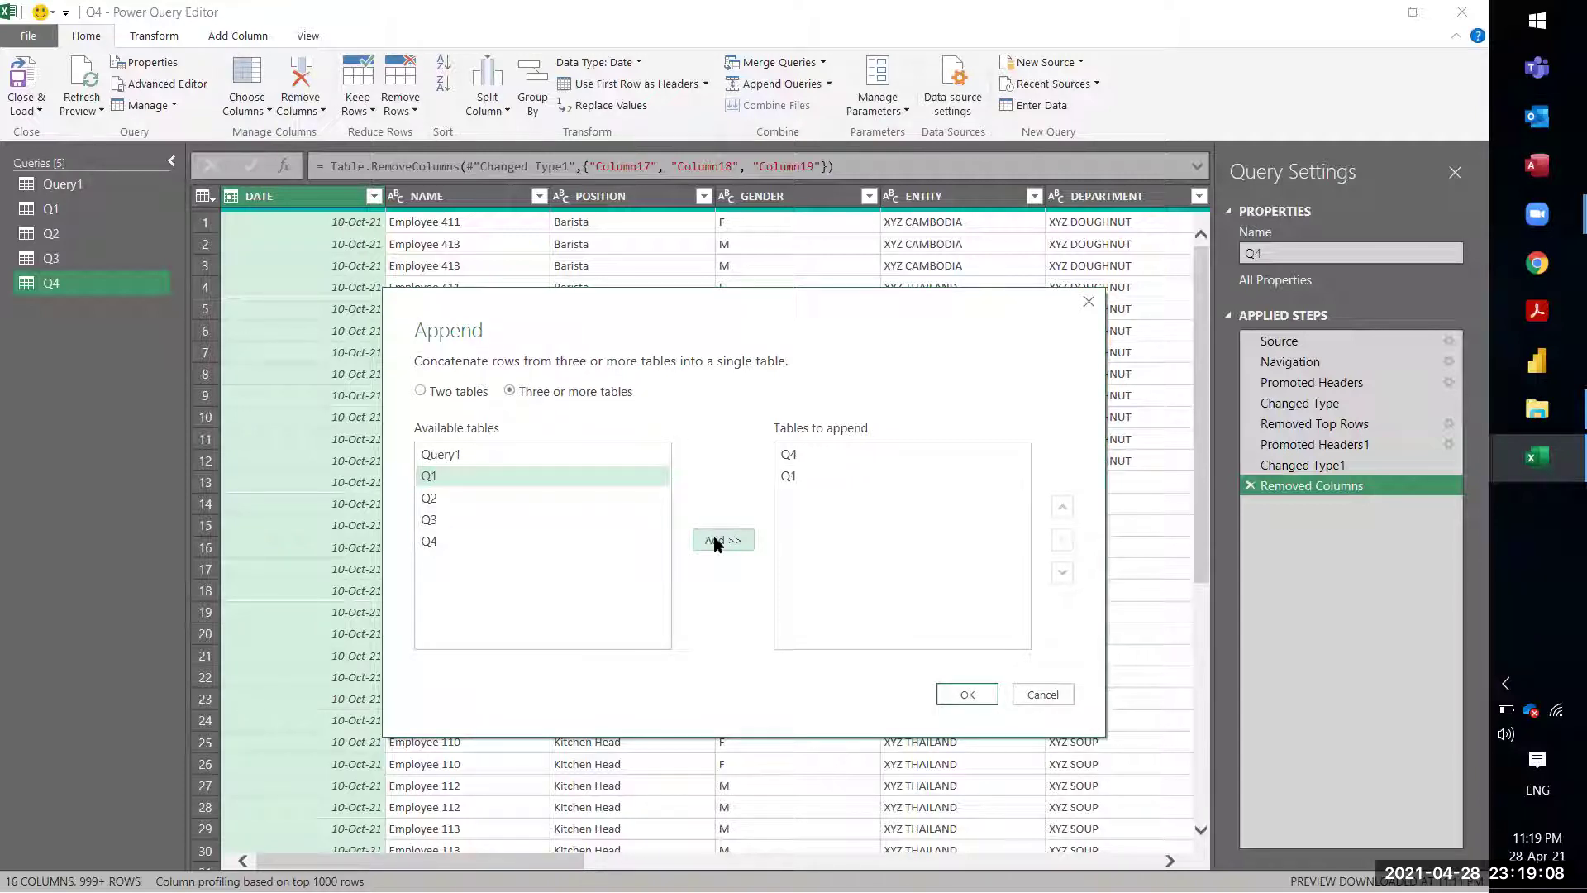
{"action": "left_click", "coordinate": [444, 499]}
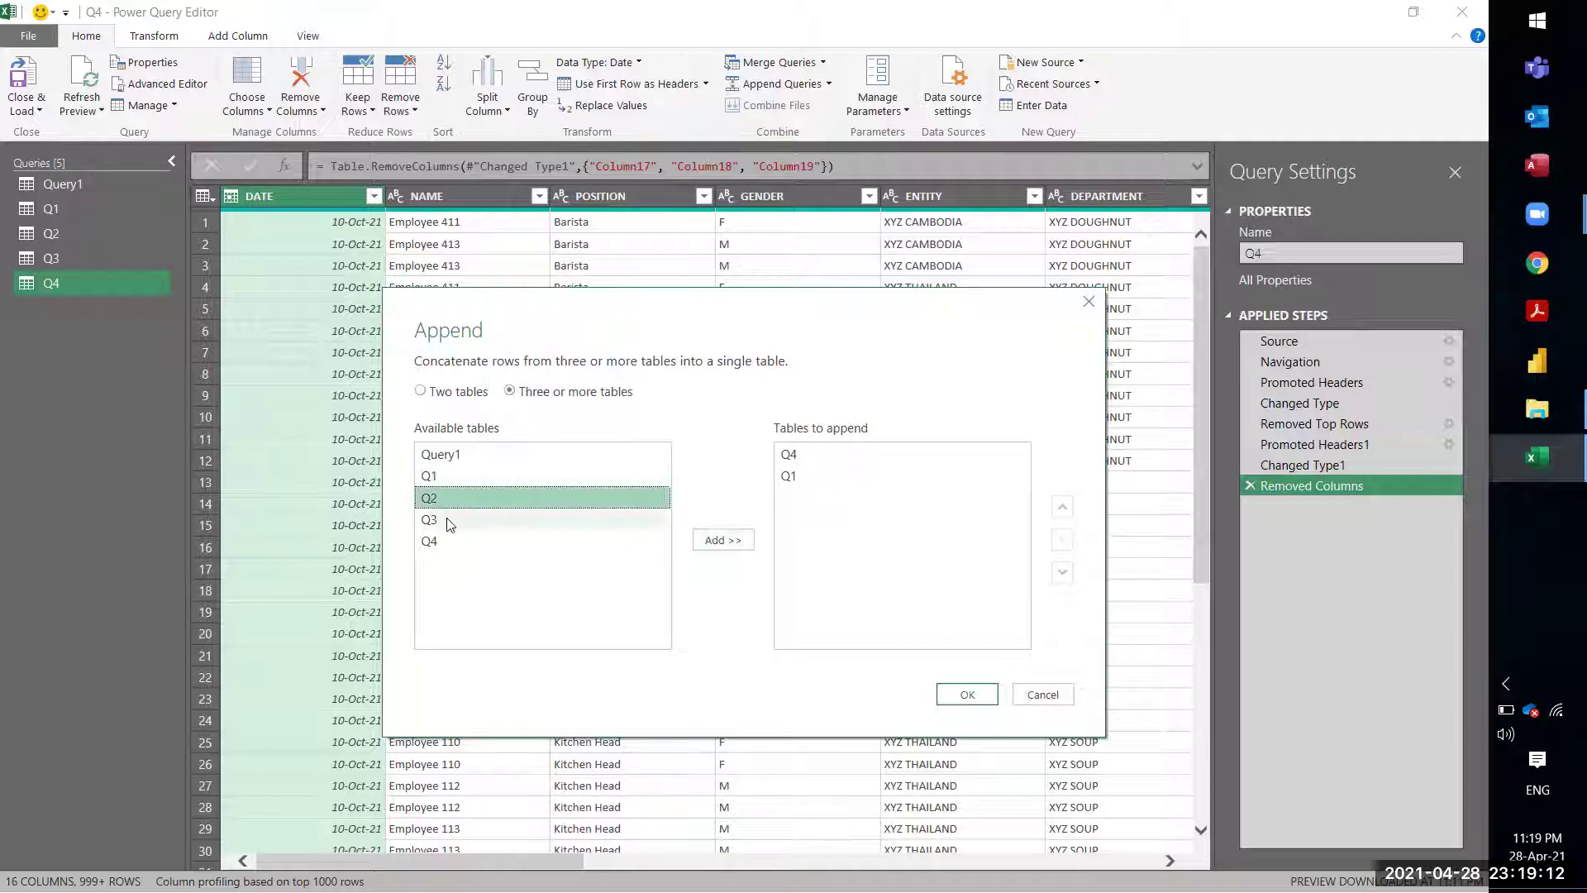
{"action": "left_click", "coordinate": [444, 521], "text": "ctrl"}
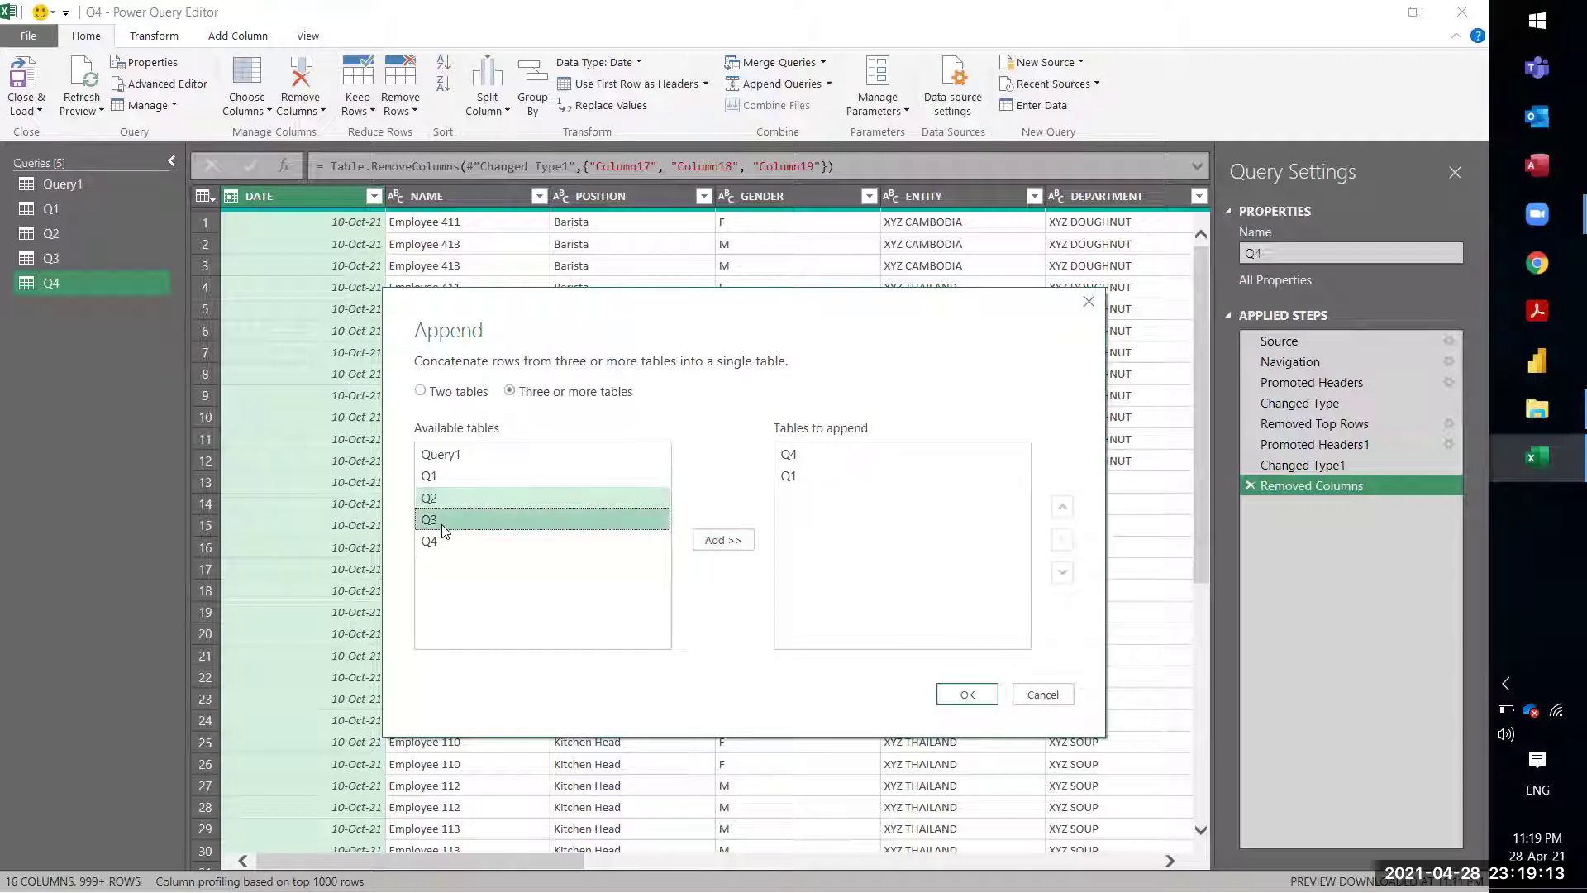
{"action": "left_click", "coordinate": [709, 543]}
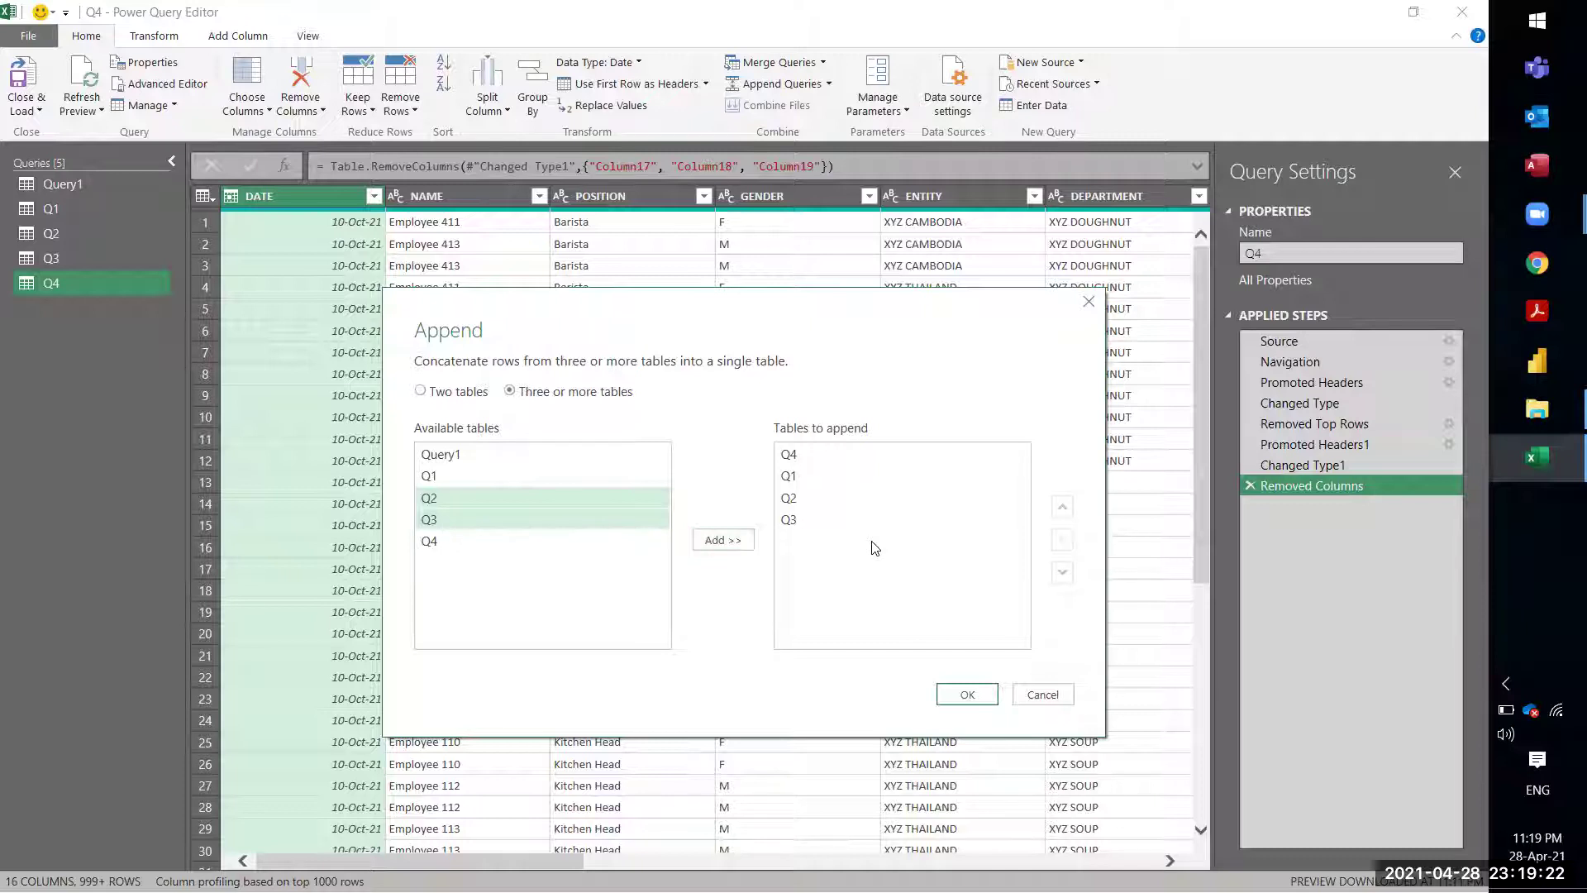
{"action": "left_click", "coordinate": [511, 546]}
{"action": "left_click", "coordinate": [719, 540]}
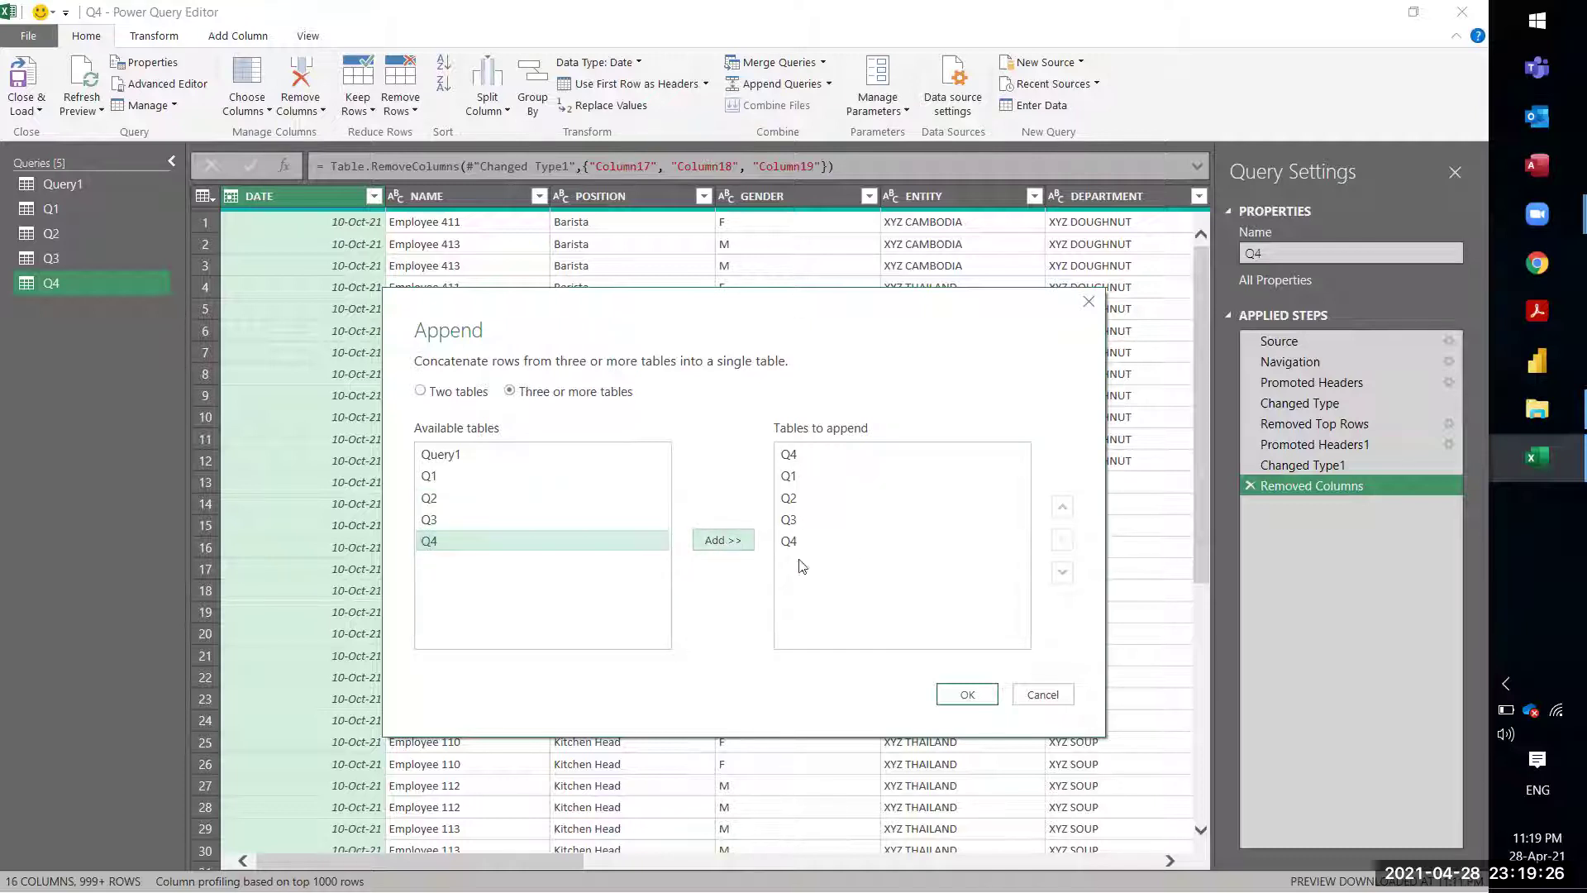
Step: Remove the duplicate Q4 from the top of the append list and confirm the append
{"action": "left_click", "coordinate": [810, 543]}
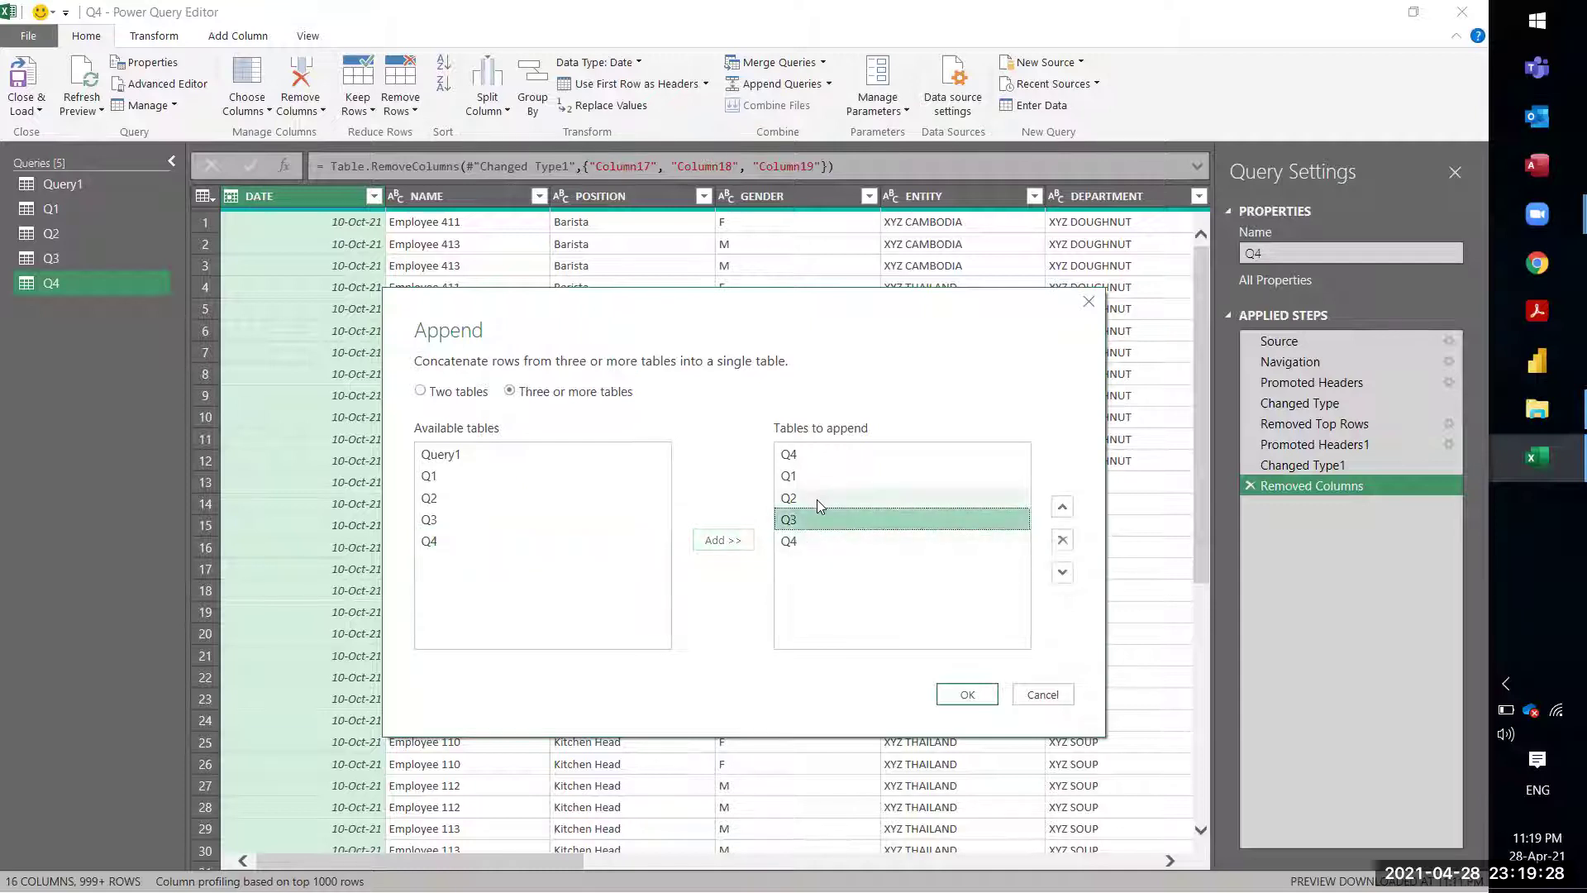
{"action": "left_click", "coordinate": [817, 498]}
{"action": "left_click", "coordinate": [817, 477]}
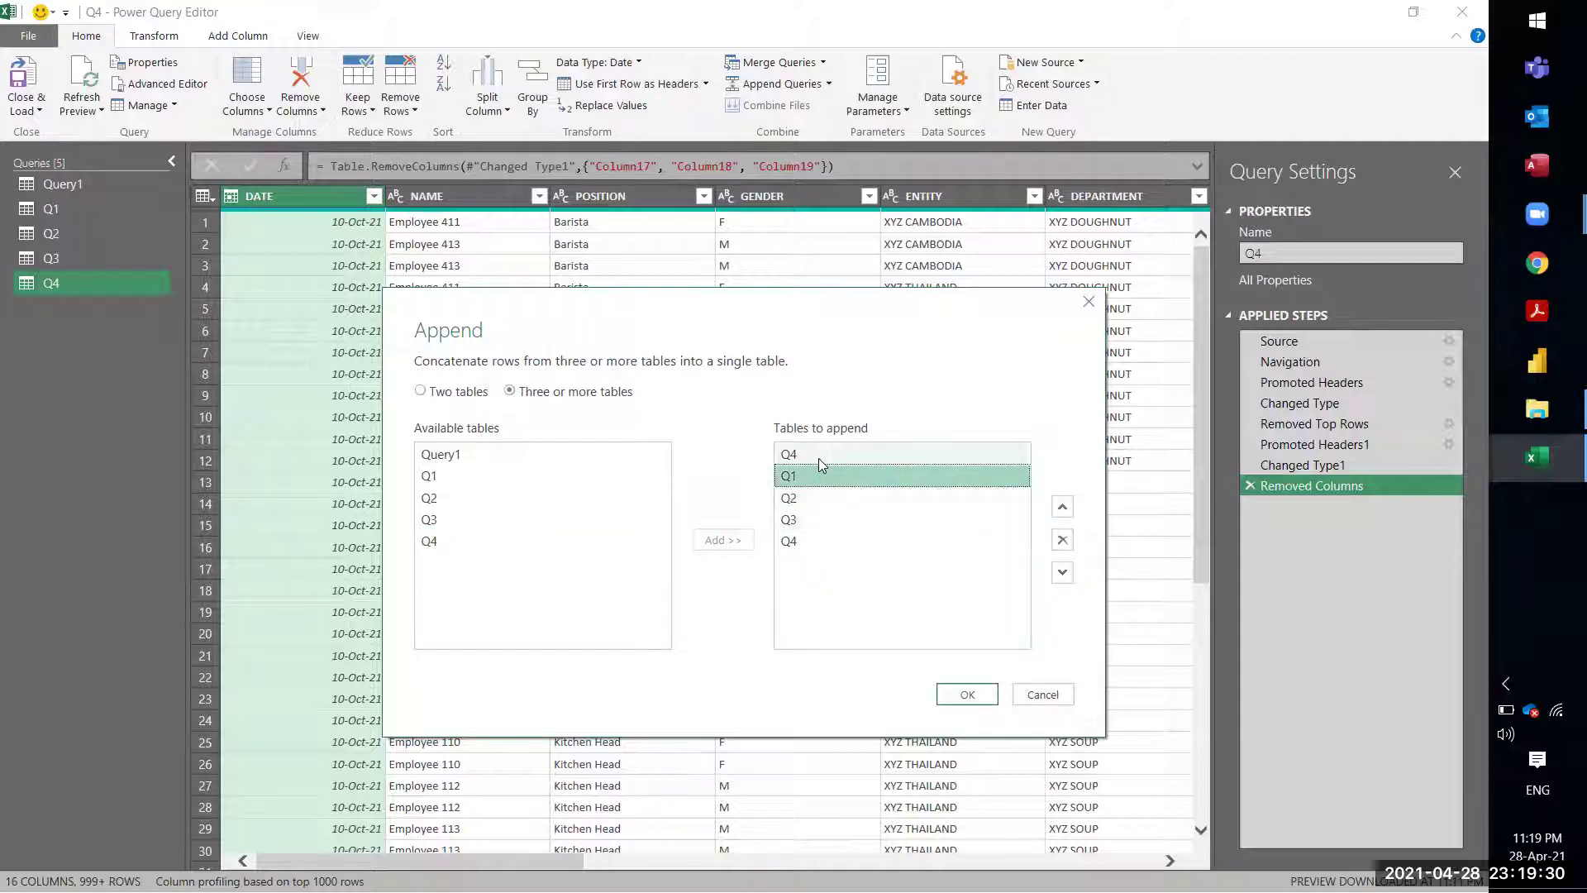
{"action": "left_click", "coordinate": [813, 455]}
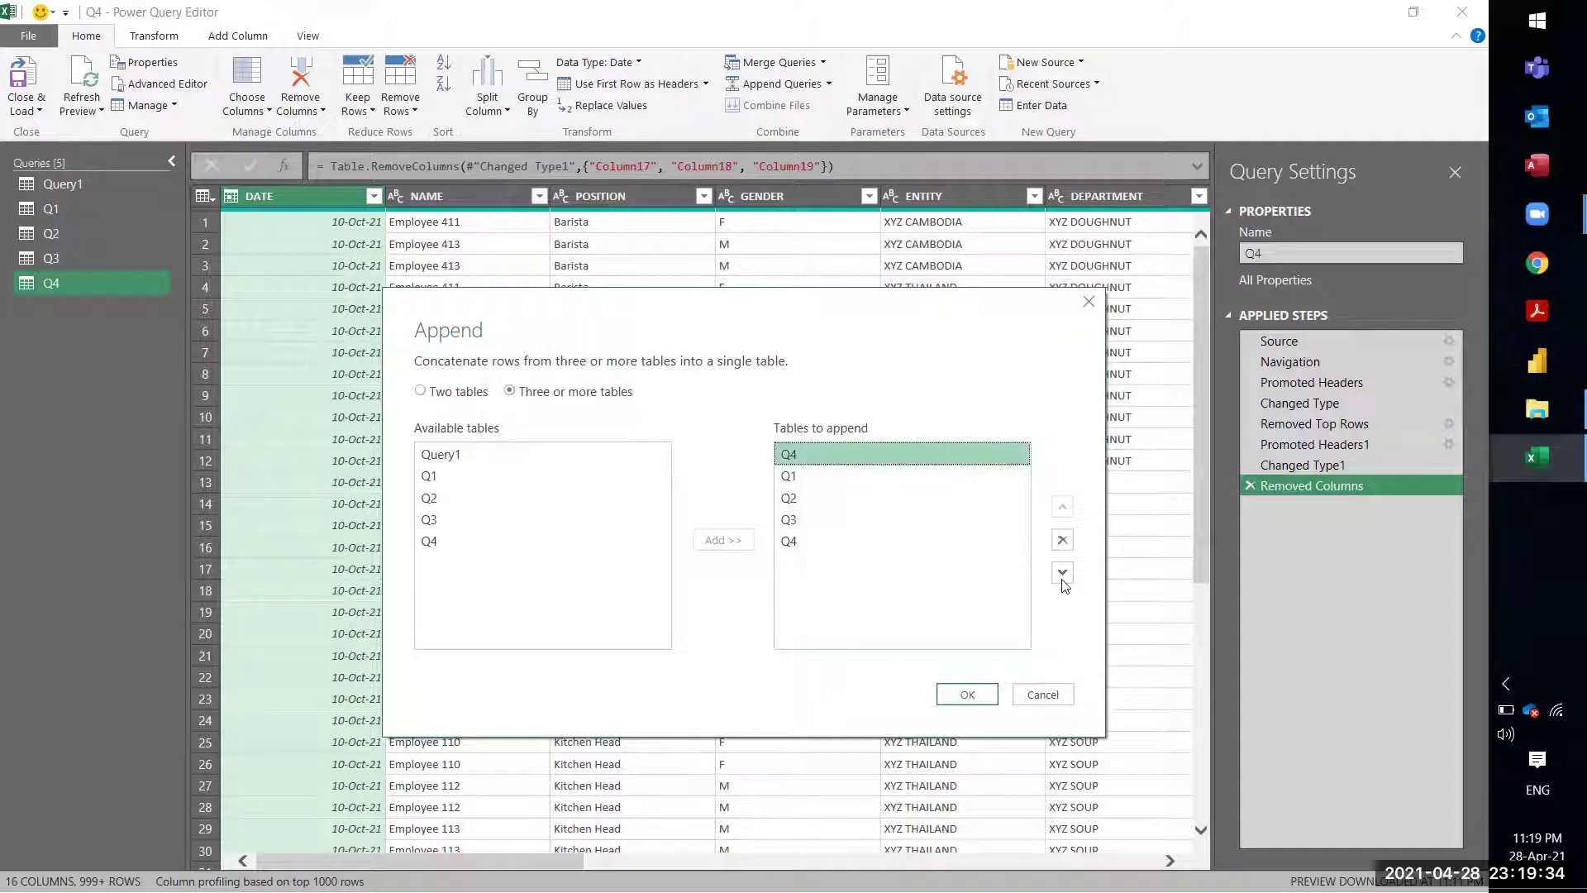
{"action": "left_click", "coordinate": [1063, 541]}
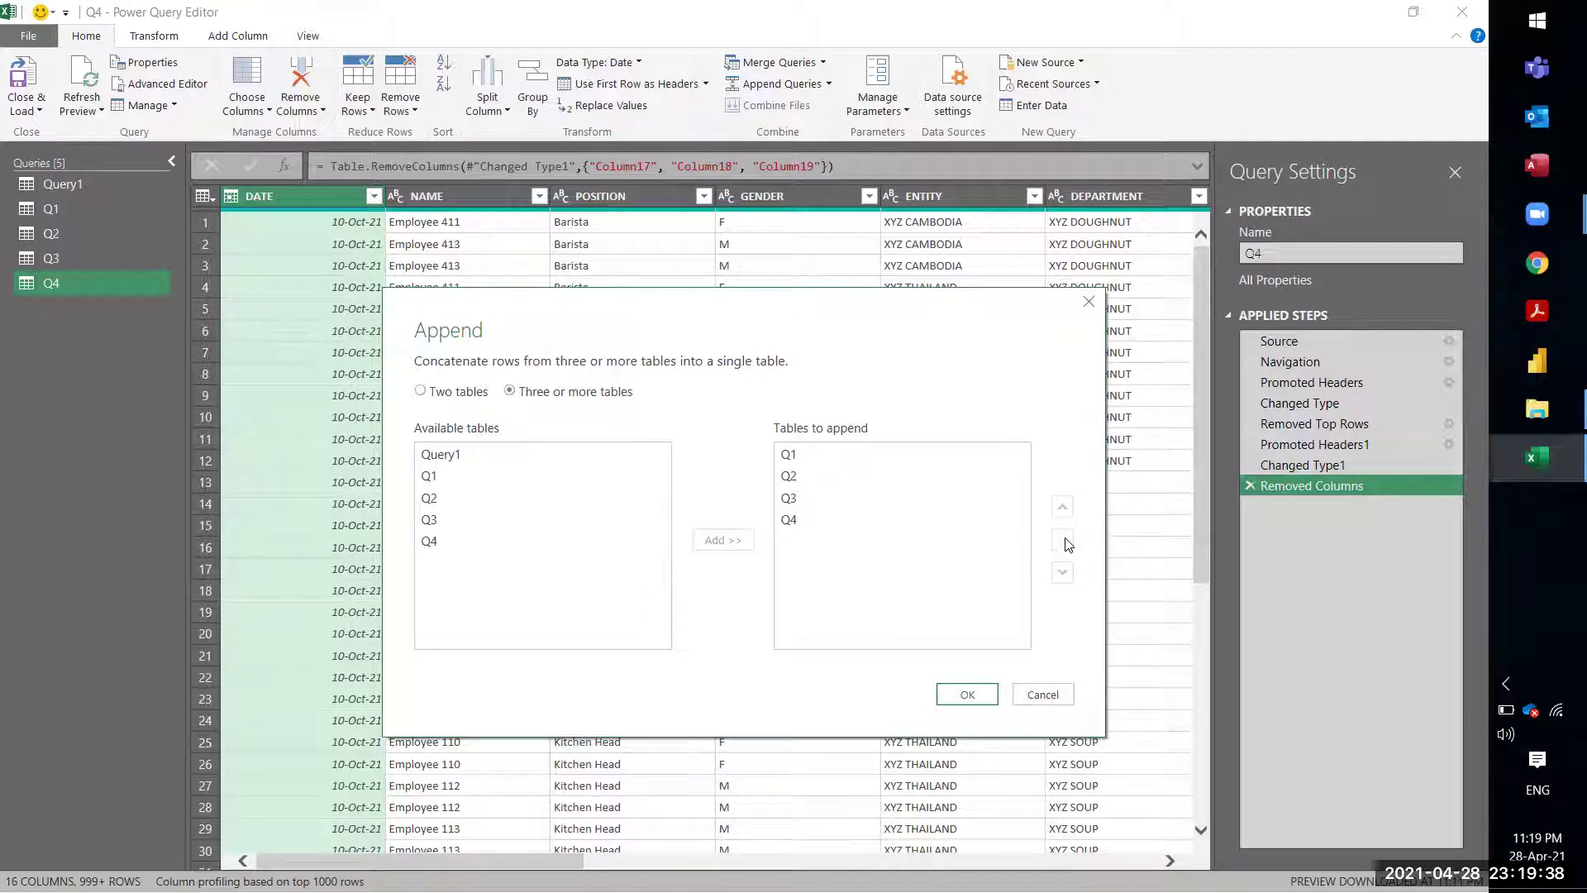
{"action": "left_click", "coordinate": [971, 694]}
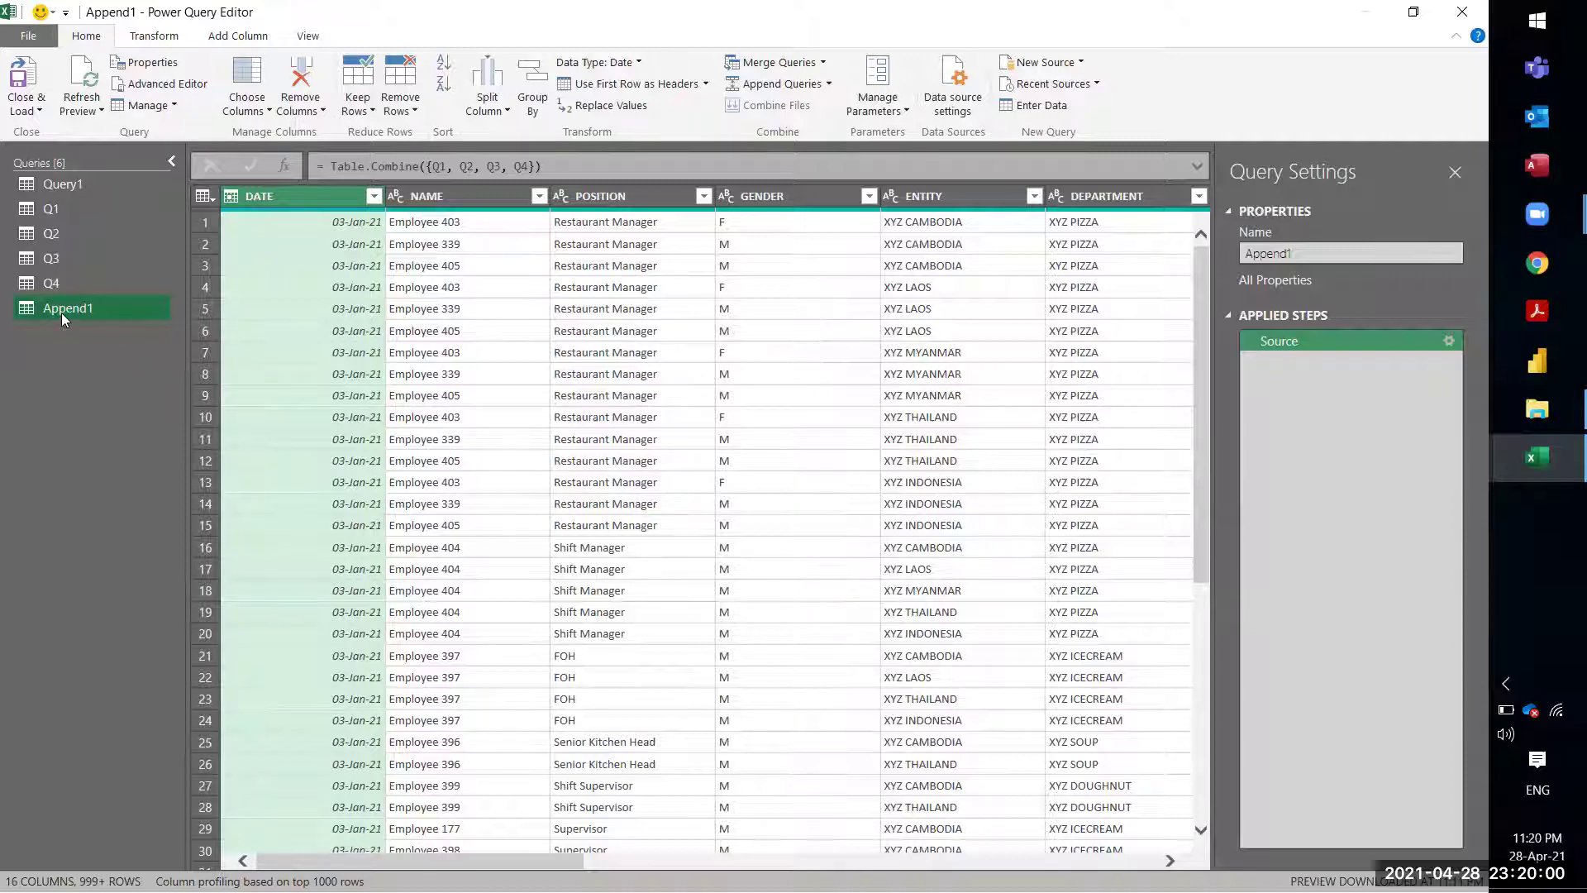
Step: Rename the Append1 query to Y2021 in Query Settings
{"action": "double_click", "coordinate": [1274, 255]}
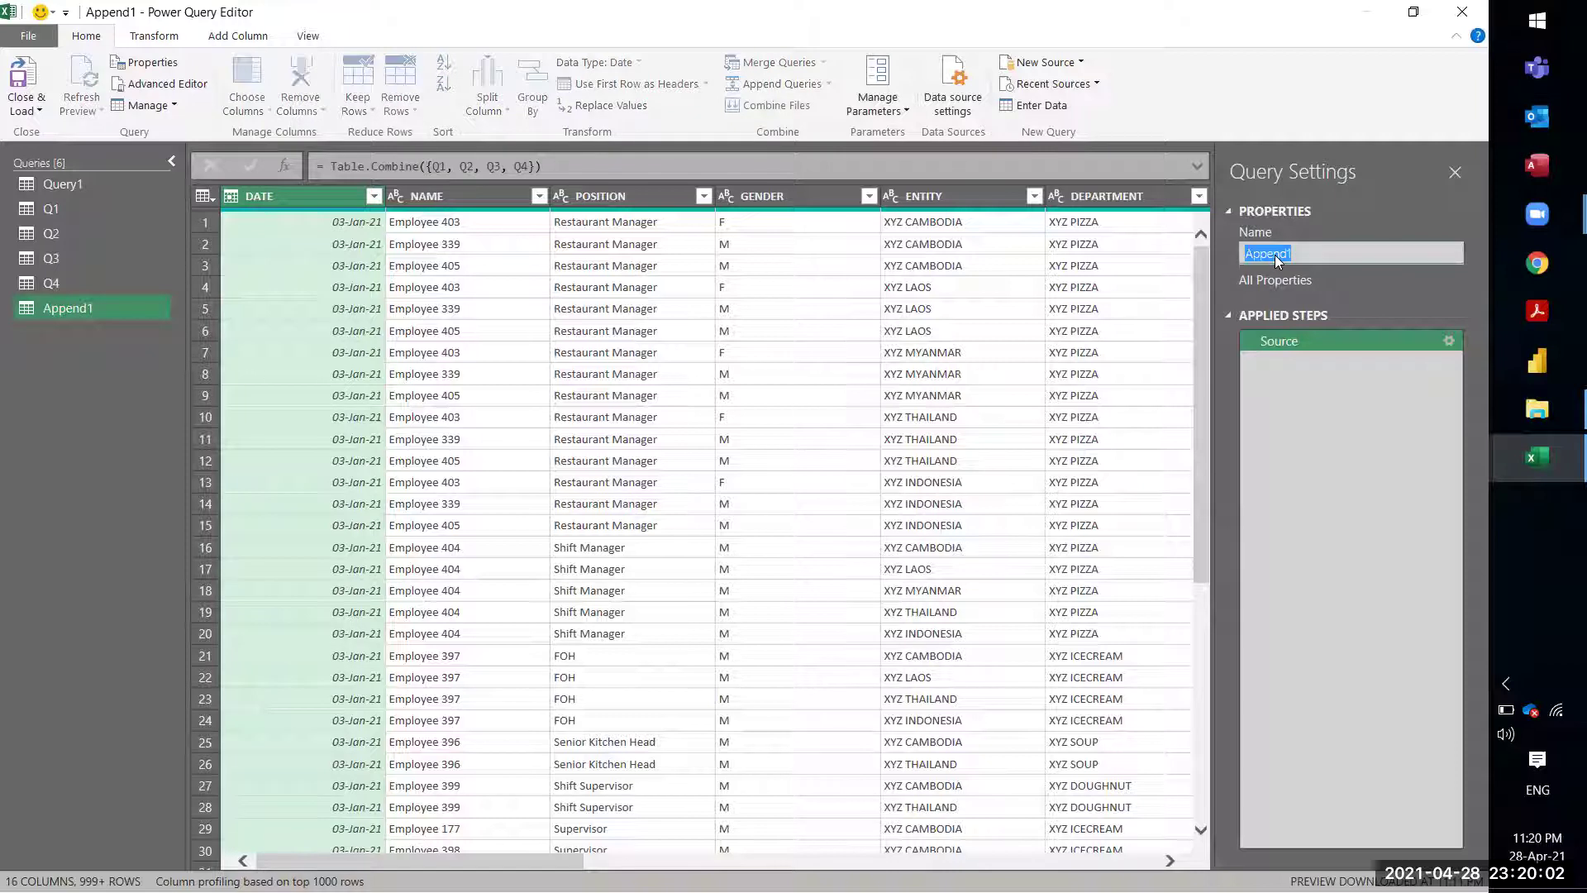
{"action": "type", "text": "tb"}
{"action": "key", "text": "BackSpace"}
{"action": "key", "text": "BackSpace"}
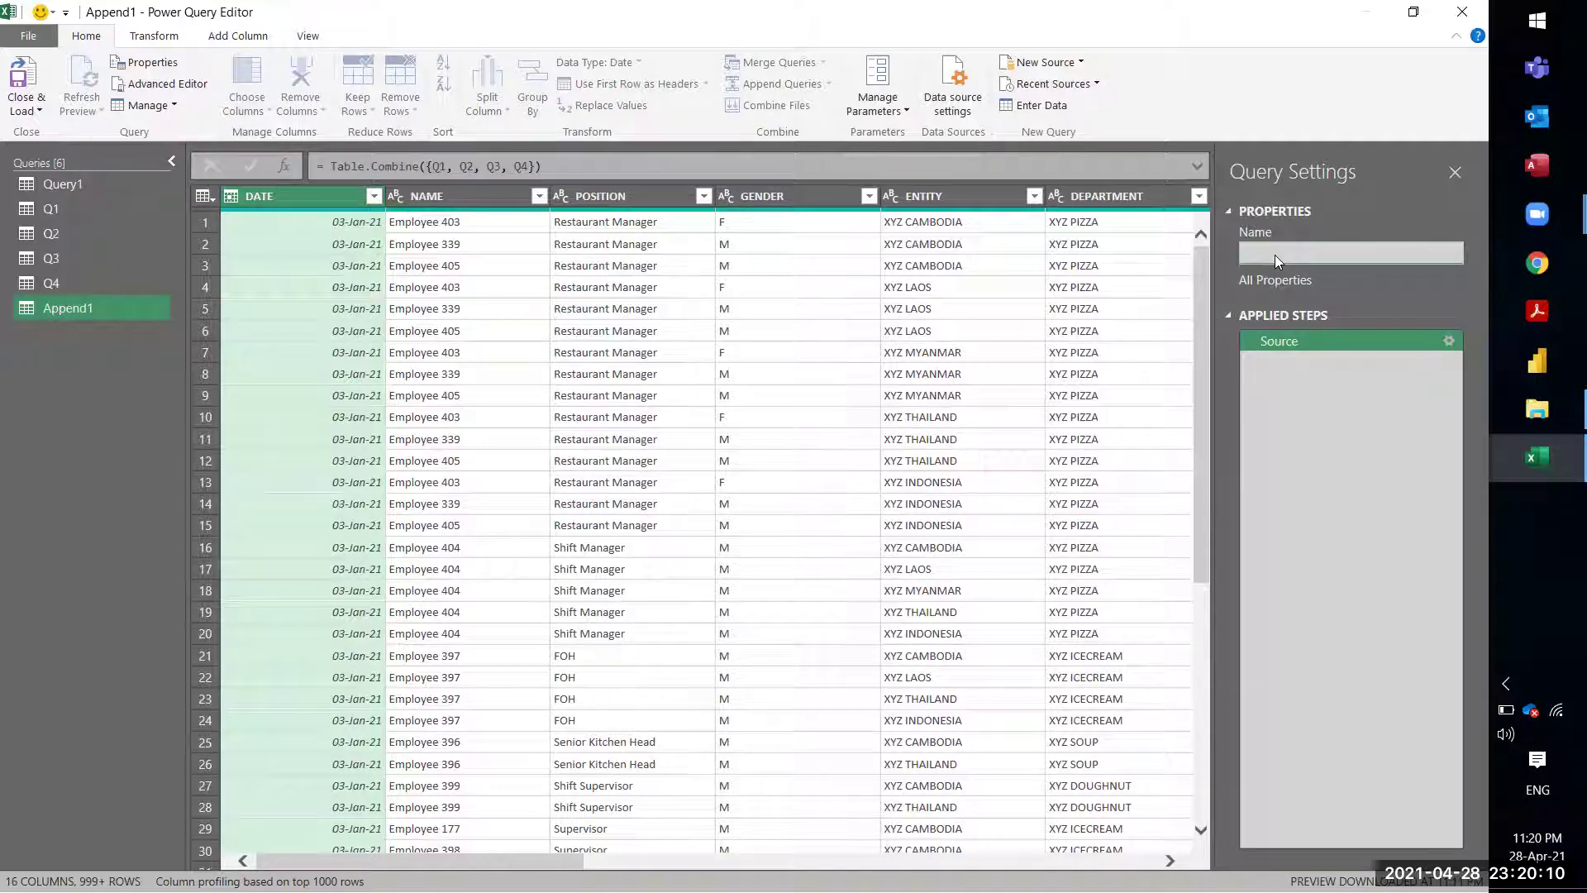
{"action": "type", "text": "Z"}
{"action": "key", "text": "Return"}
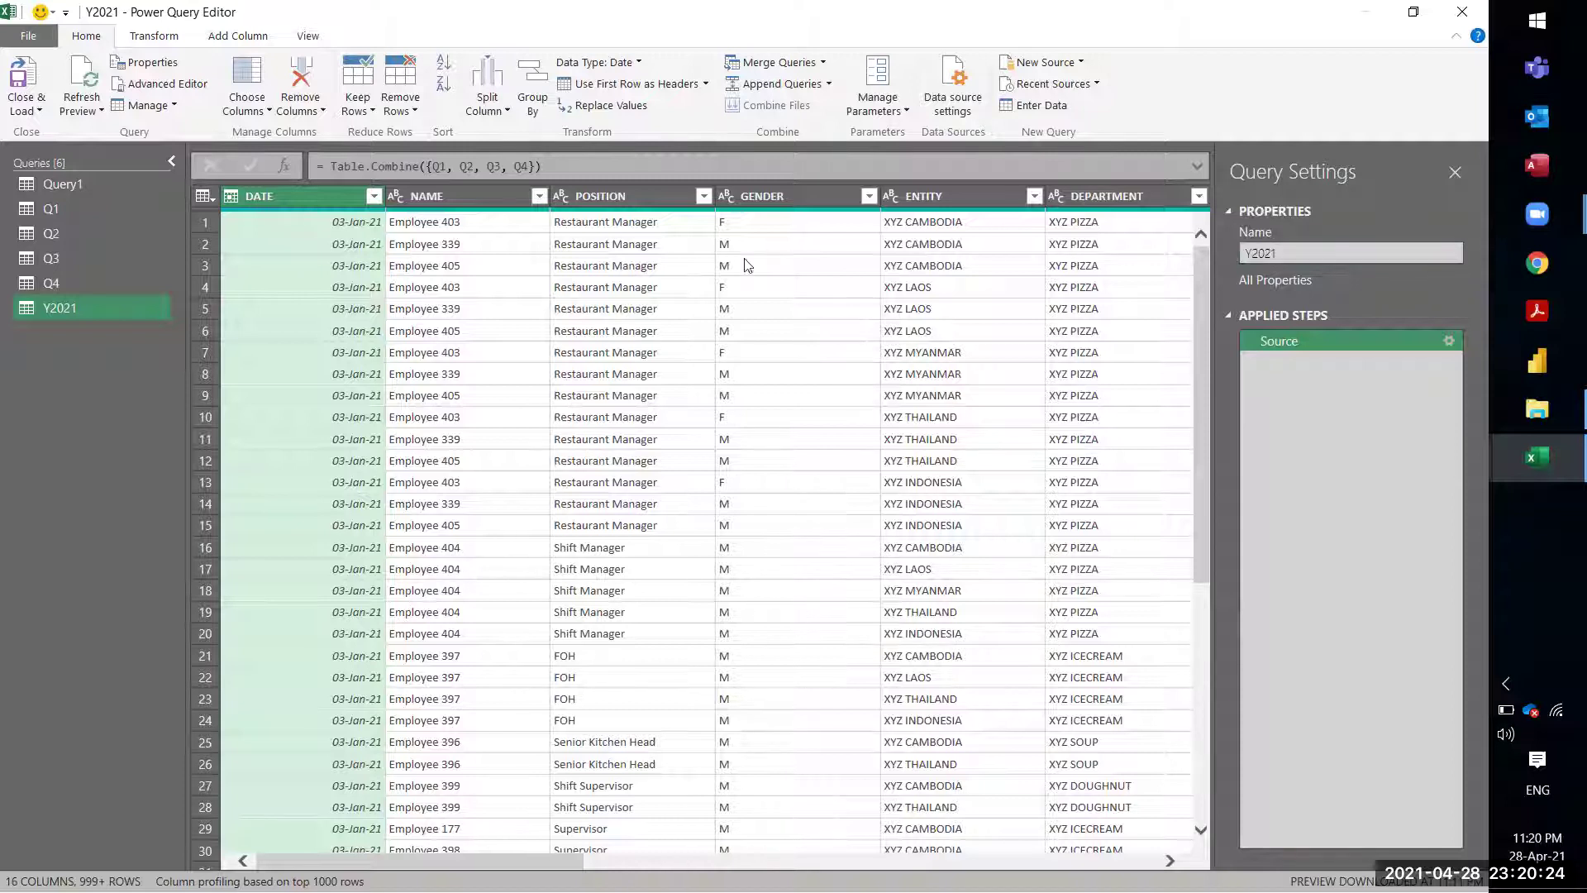
{"action": "left_click", "coordinate": [584, 312]}
{"action": "key", "text": "Right"}
{"action": "key", "text": "Right"}
{"action": "key", "text": "Right"}
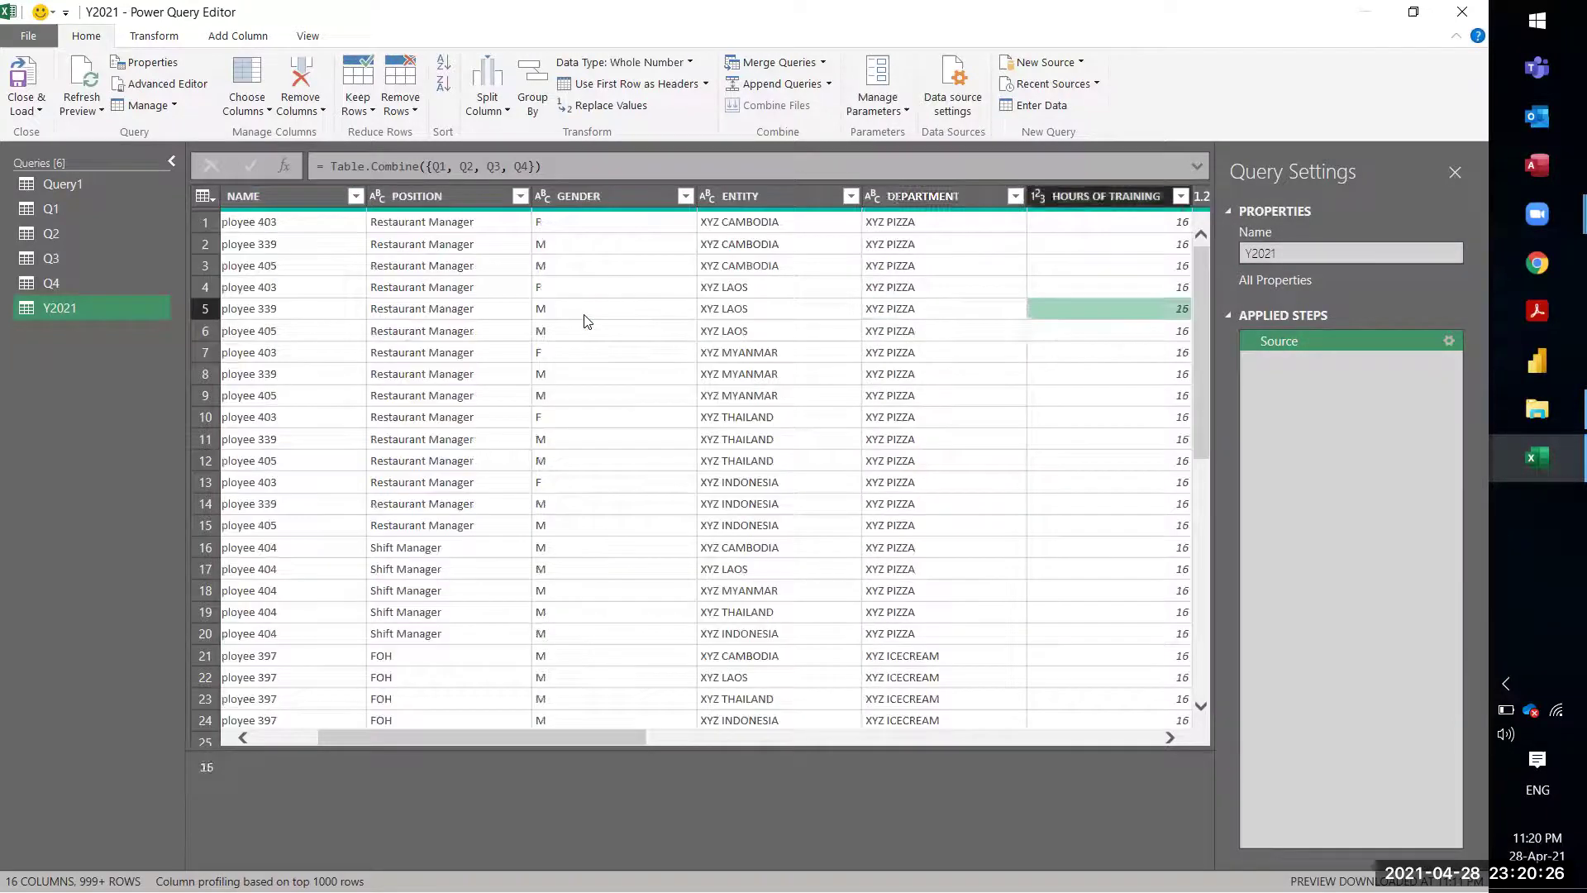
{"action": "key", "text": "Right"}
{"action": "key", "text": "Right"}
{"action": "key", "text": "Left"}
{"action": "key", "text": "Left"}
{"action": "key", "text": "Left"}
{"action": "key", "text": "Left"}
{"action": "key", "text": "Left"}
{"action": "key", "text": "Left"}
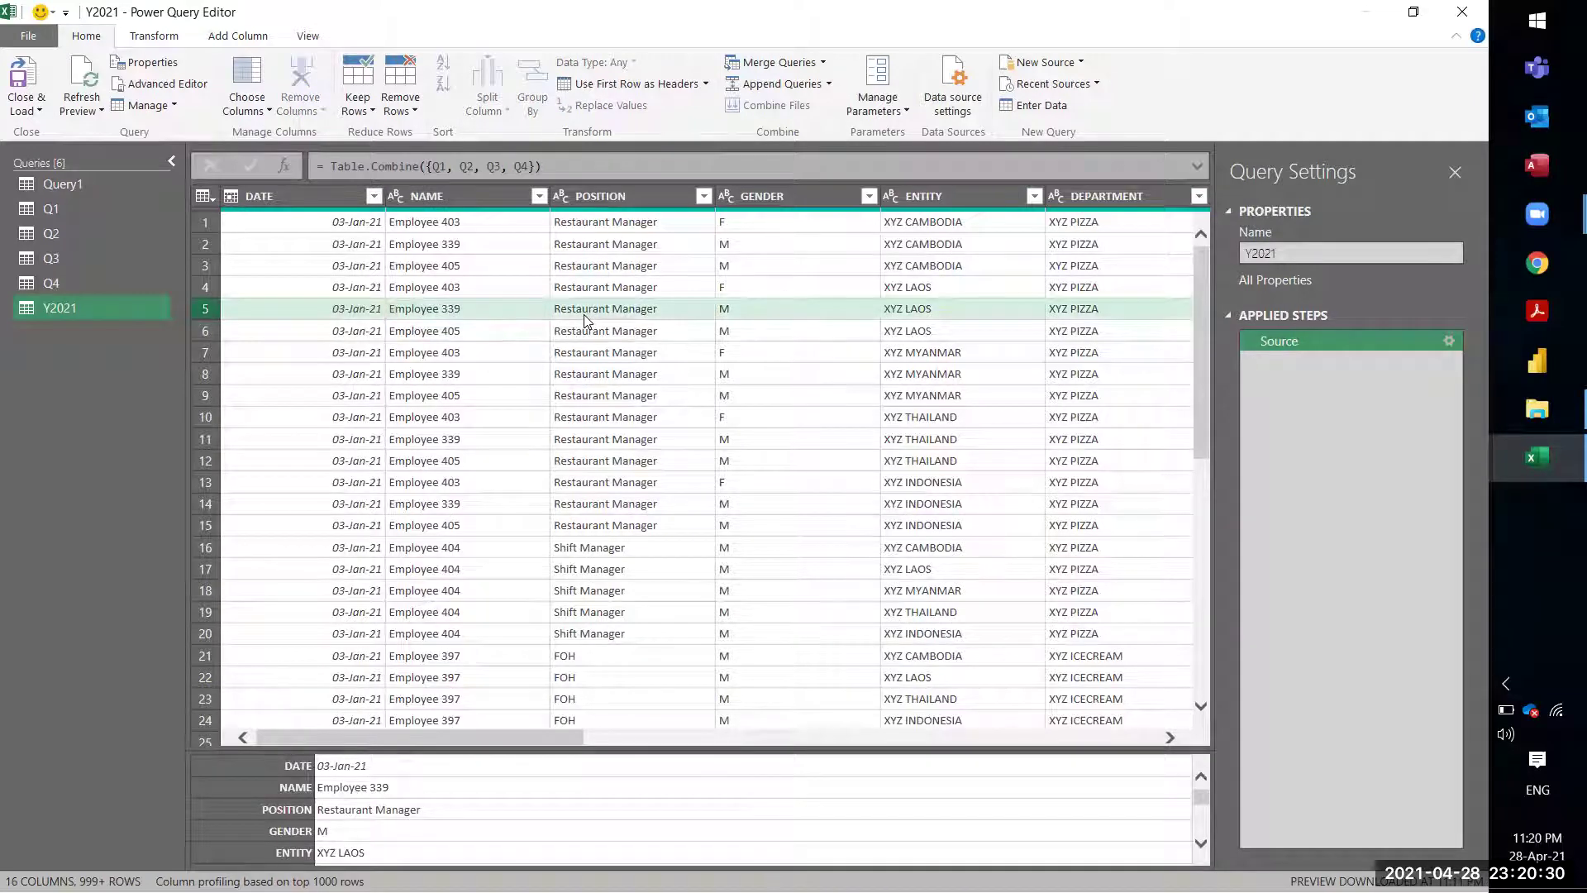
{"action": "left_click", "coordinate": [759, 197]}
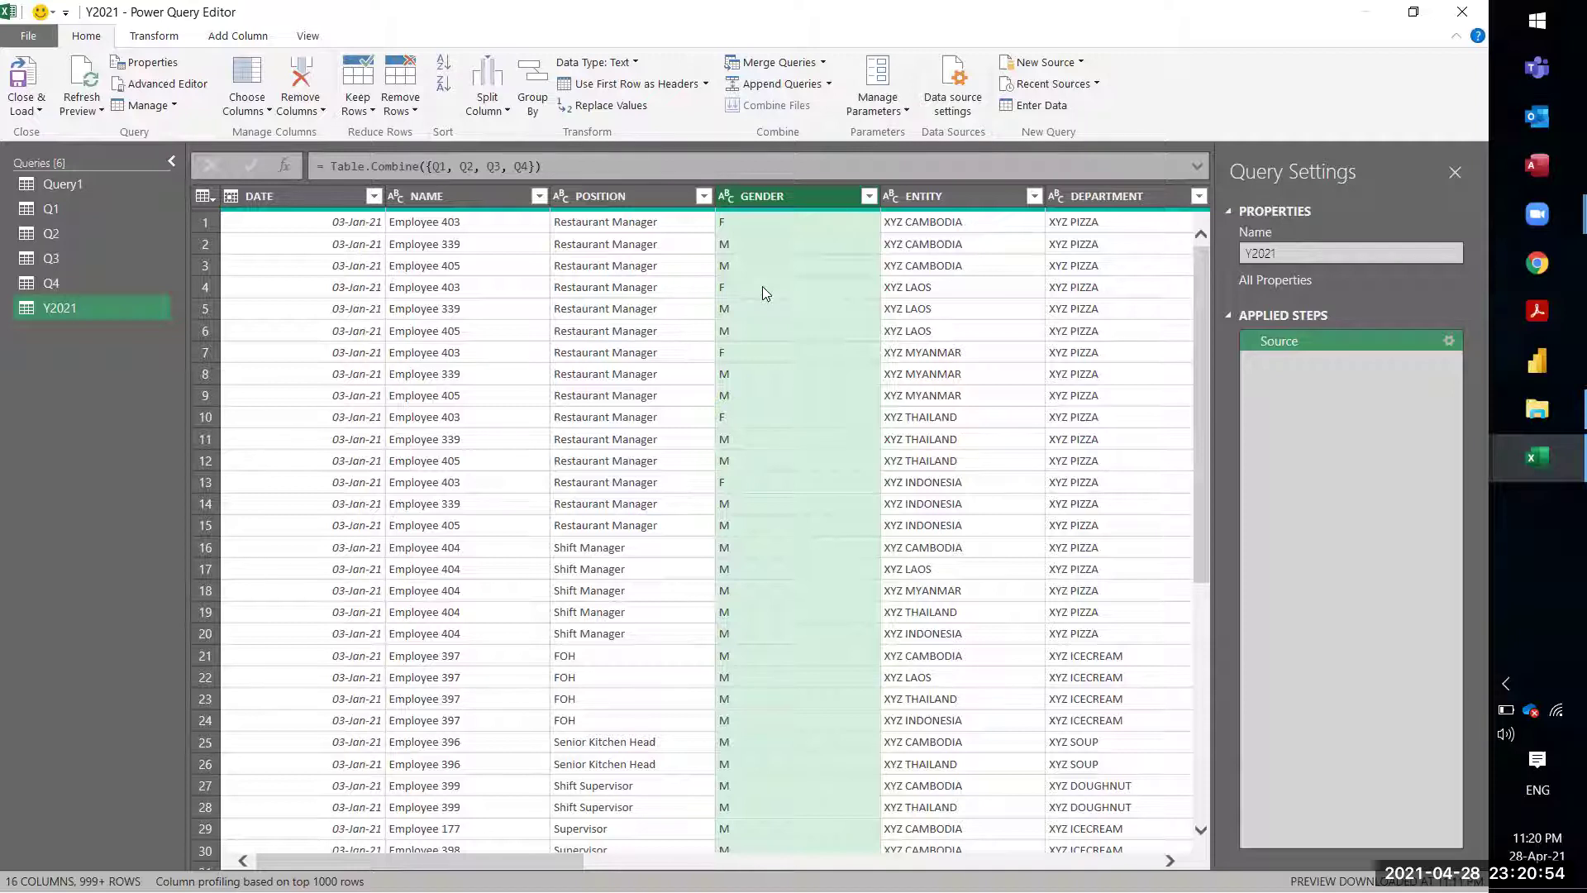
Step: Trim spaces from the GENDER column, then inspect the ENTITY column values
{"action": "right_click", "coordinate": [767, 189]}
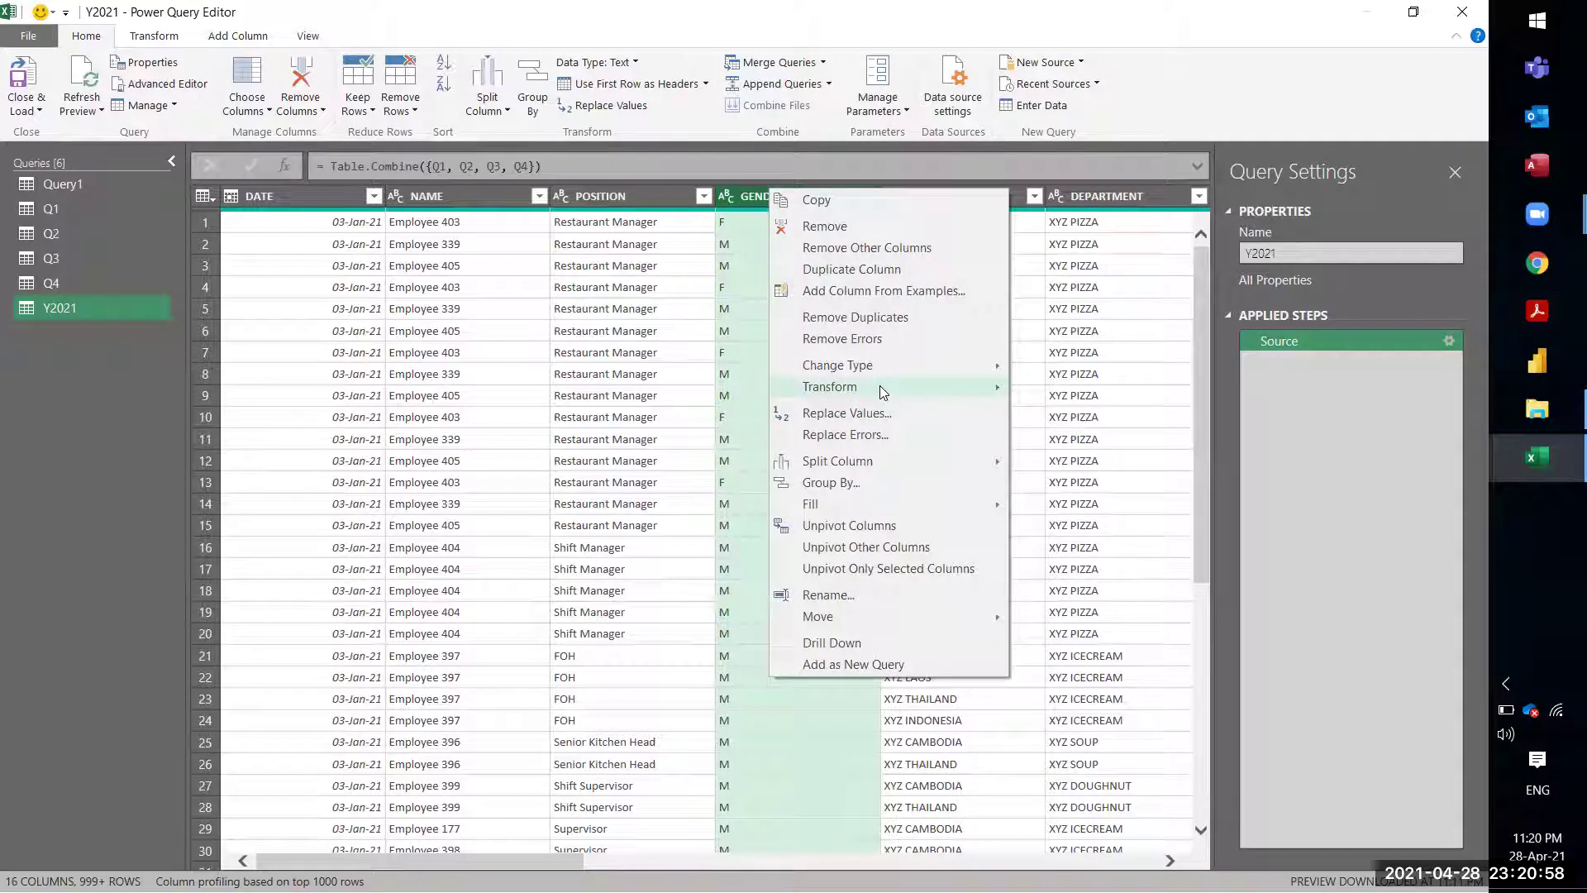
{"action": "mouse_move", "coordinate": [830, 386]}
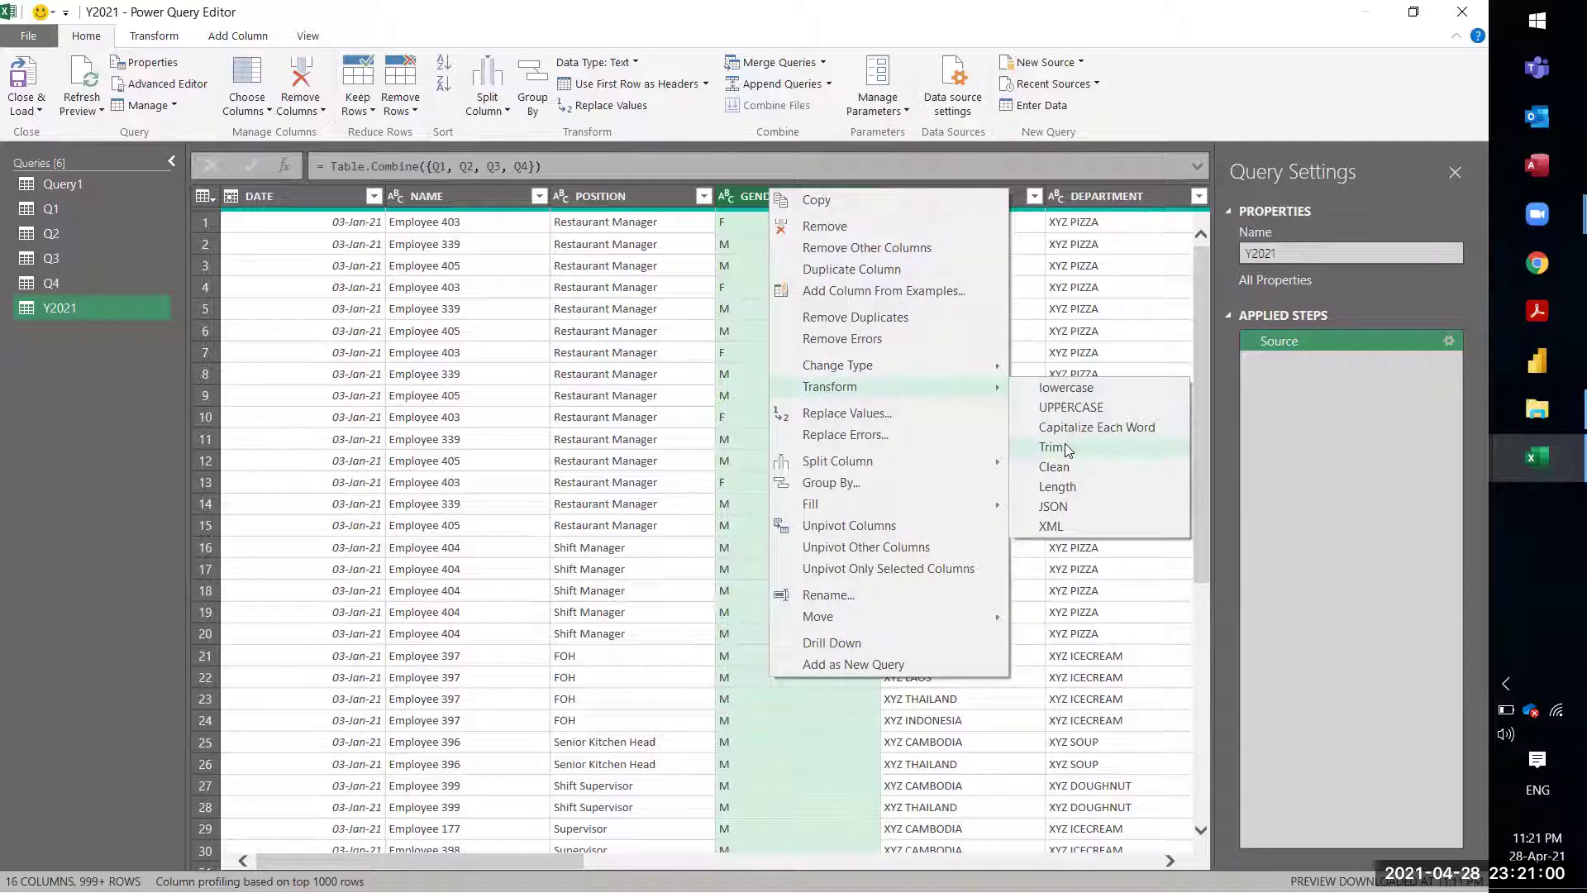
{"action": "left_click", "coordinate": [1068, 447]}
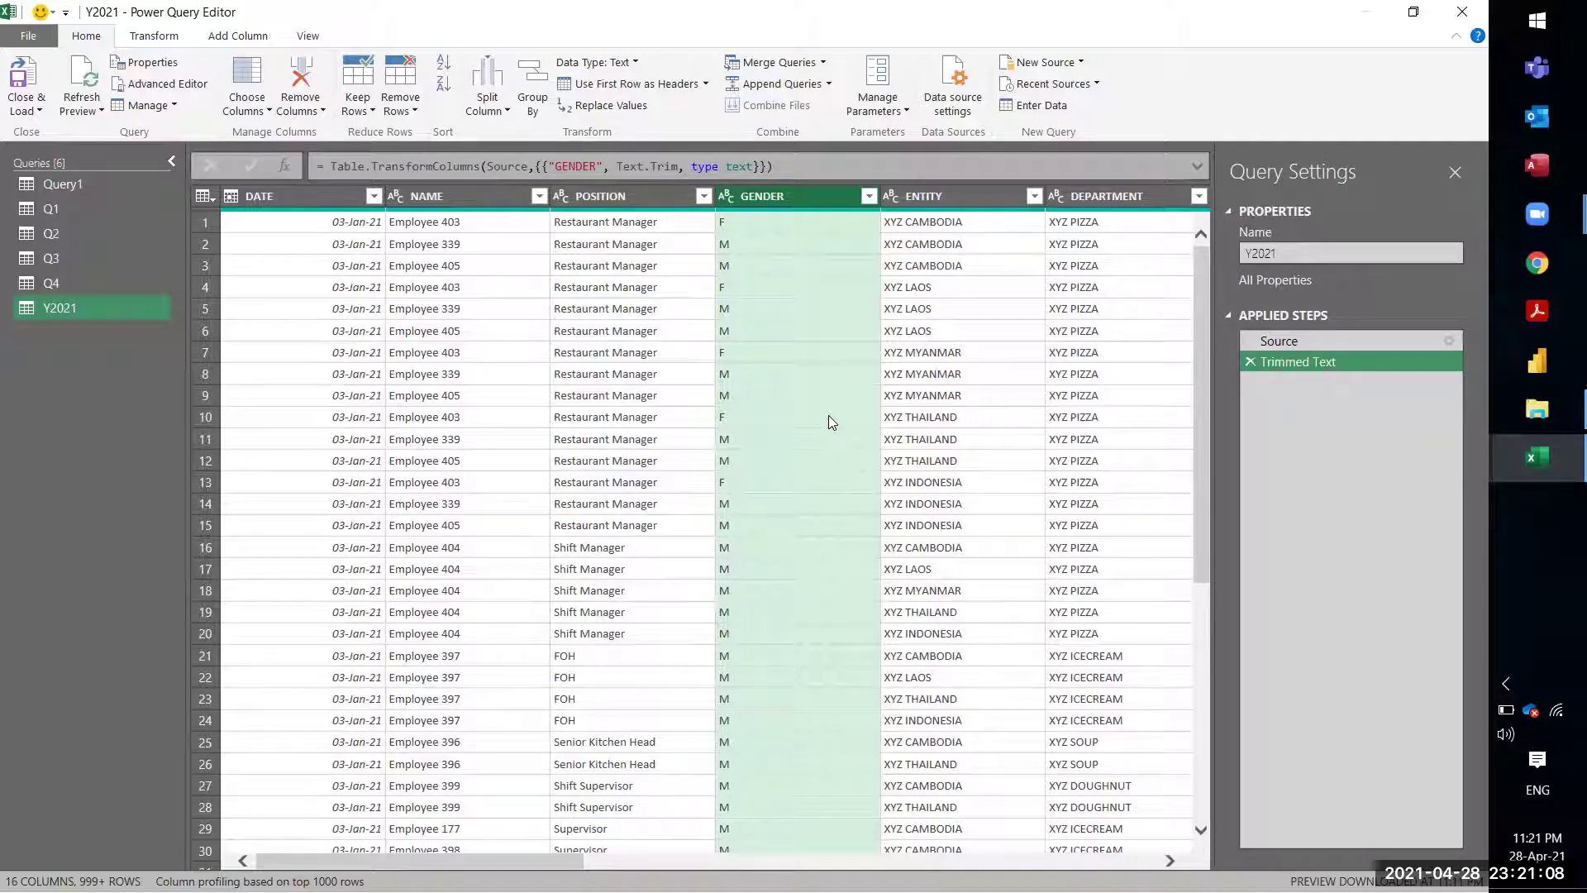
{"action": "left_click", "coordinate": [972, 198]}
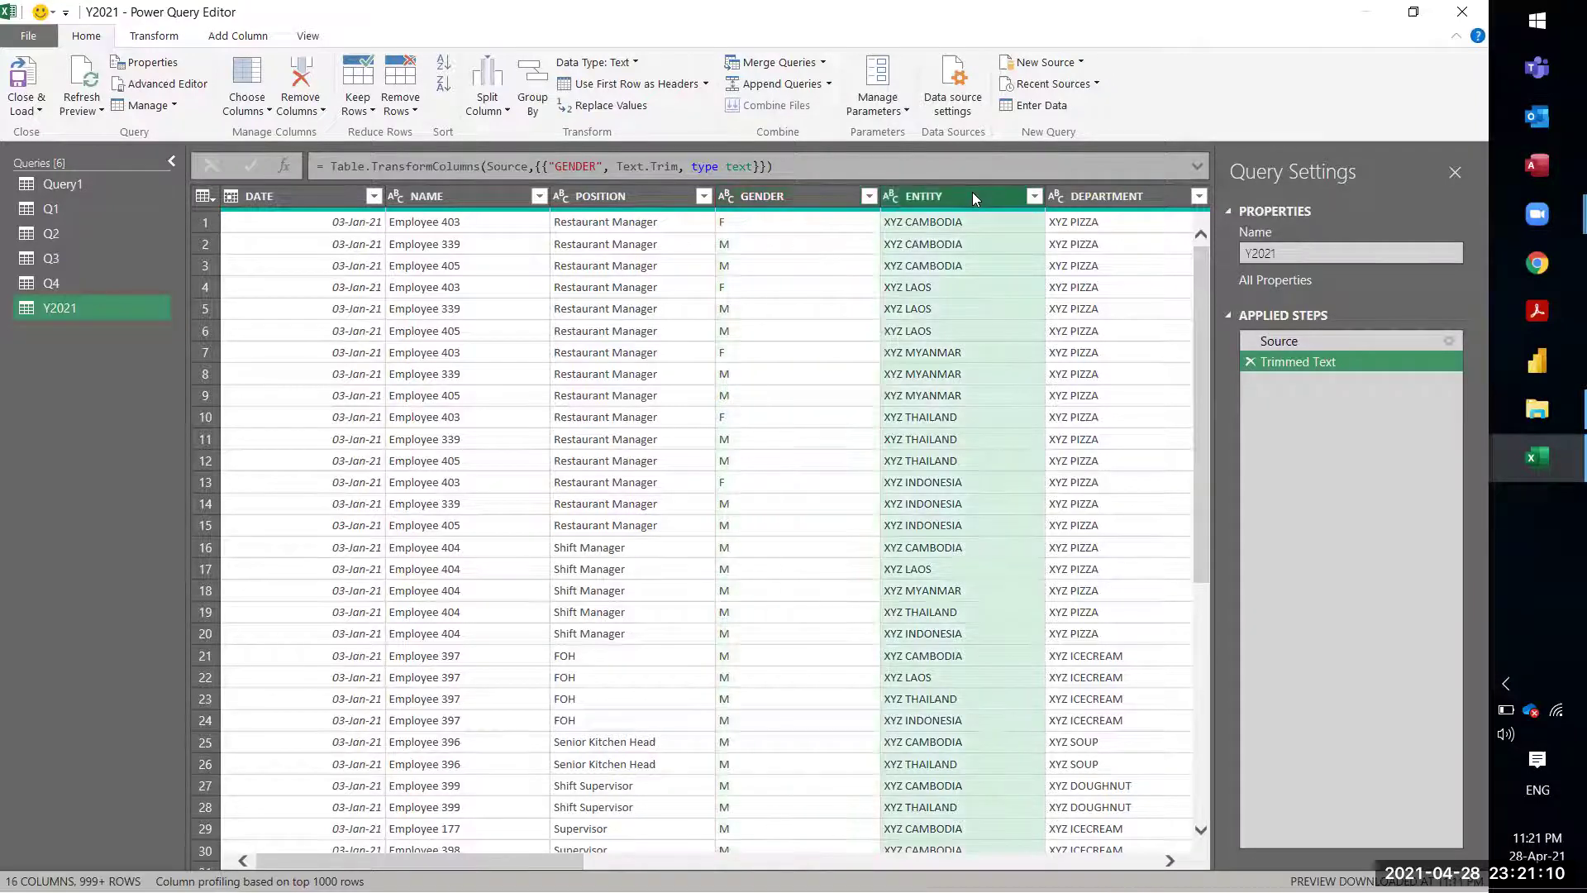
{"action": "scroll", "coordinate": [972, 196], "scroll_direction": "right", "scroll_amount": 4}
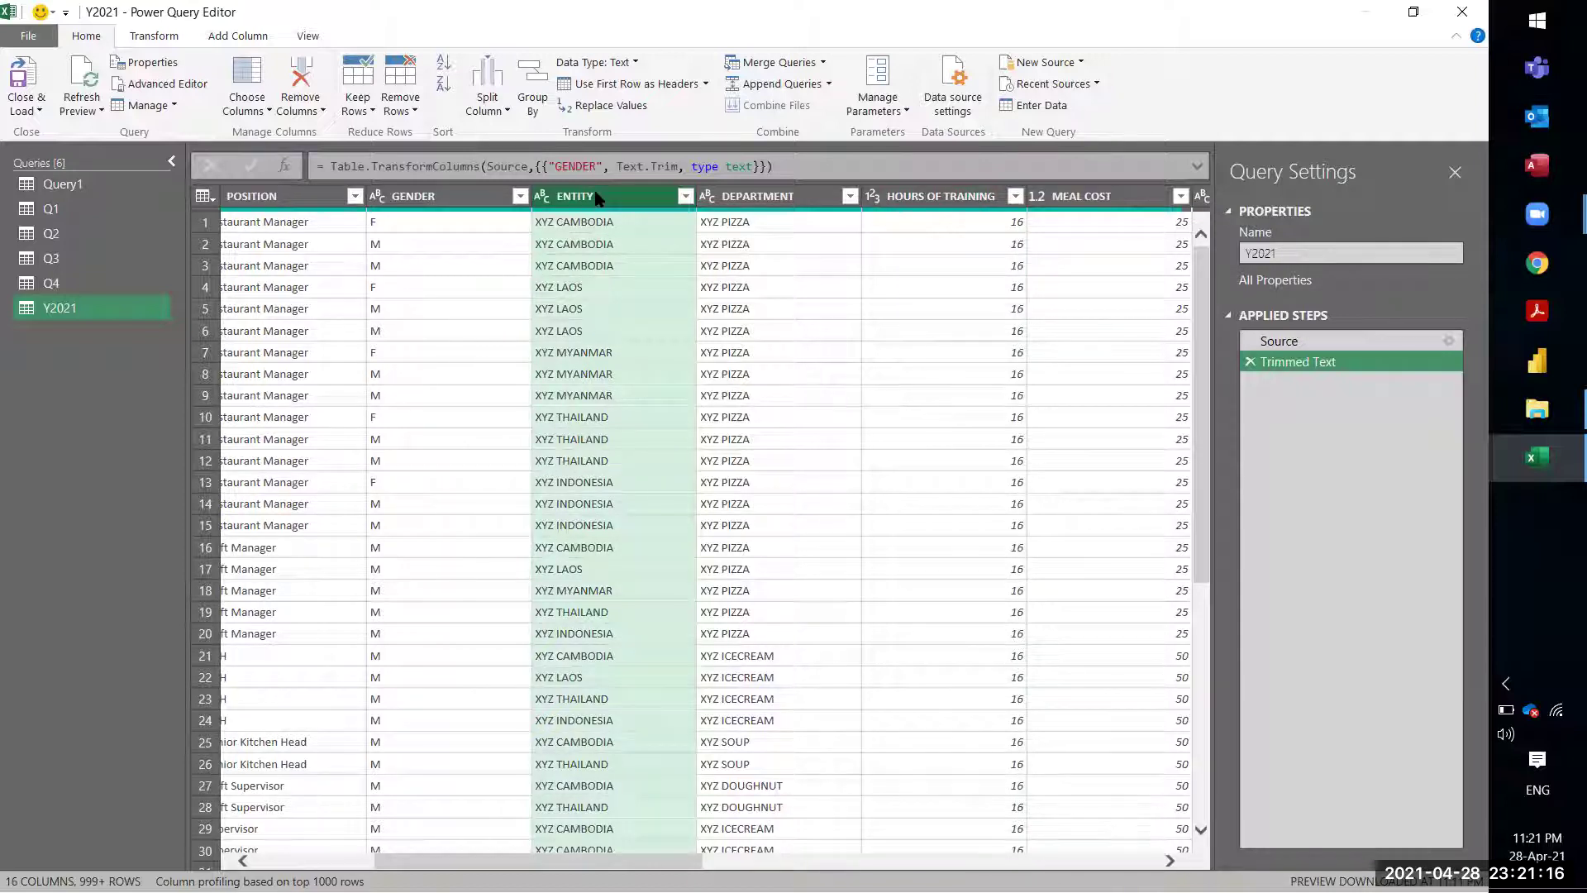
{"action": "mouse_move", "coordinate": [680, 859]}
{"action": "left_mouse_down"}
{"action": "mouse_move", "coordinate": [935, 860]}
{"action": "mouse_move", "coordinate": [675, 858]}
{"action": "left_mouse_up"}
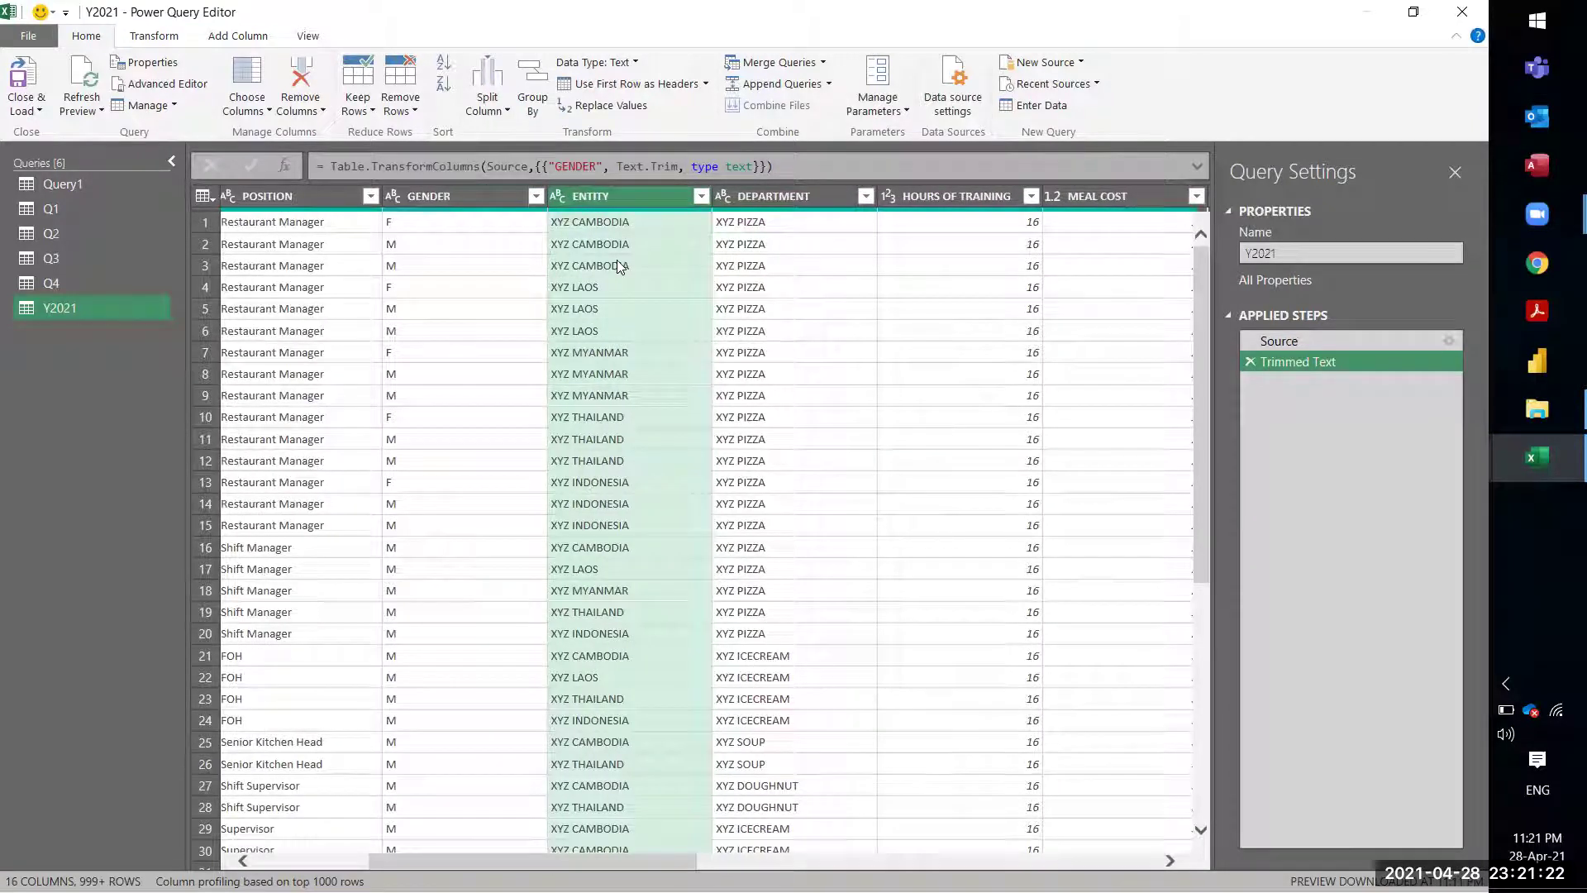
{"action": "left_click", "coordinate": [565, 259]}
{"action": "left_click", "coordinate": [560, 250]}
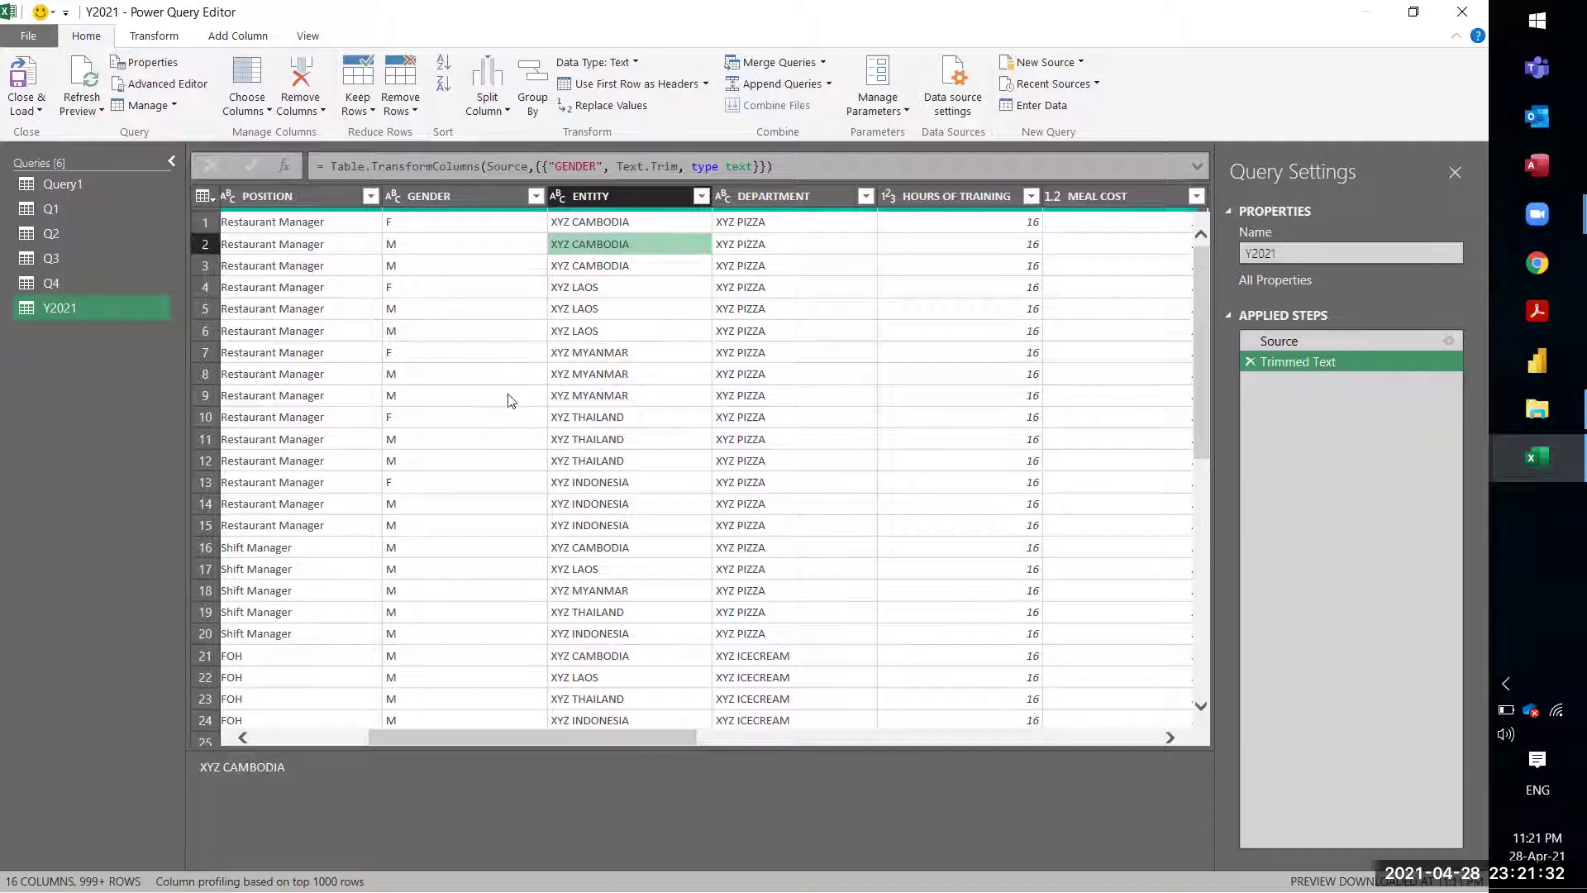
Step: Duplicate the ENTITY column and rename the copy Country
{"action": "left_click", "coordinate": [597, 201]}
{"action": "right_click", "coordinate": [597, 199]}
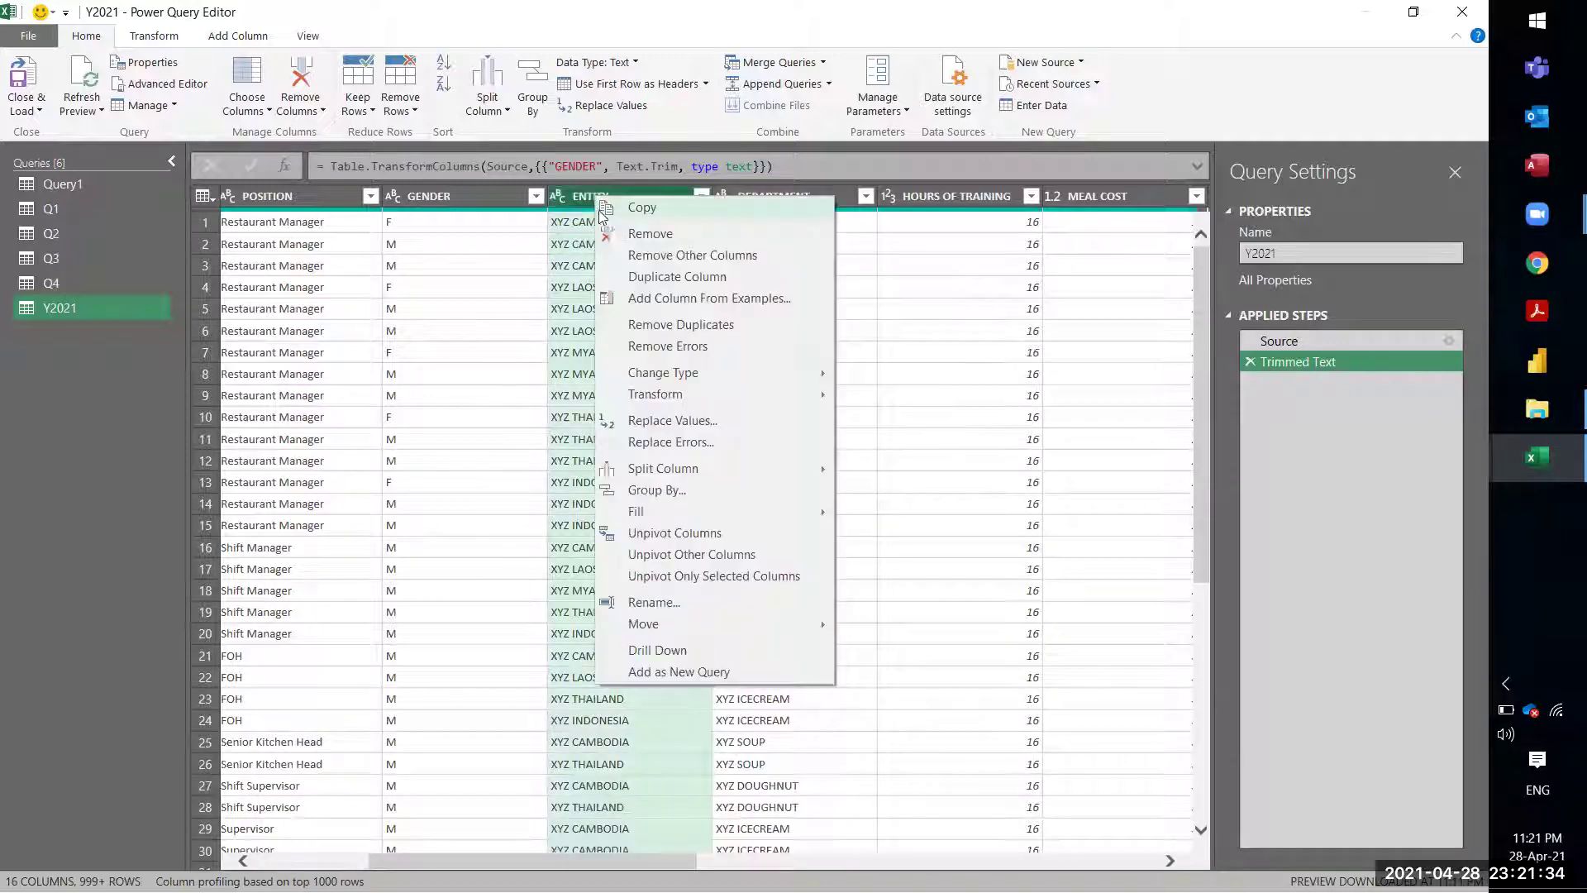
{"action": "left_click", "coordinate": [639, 276]}
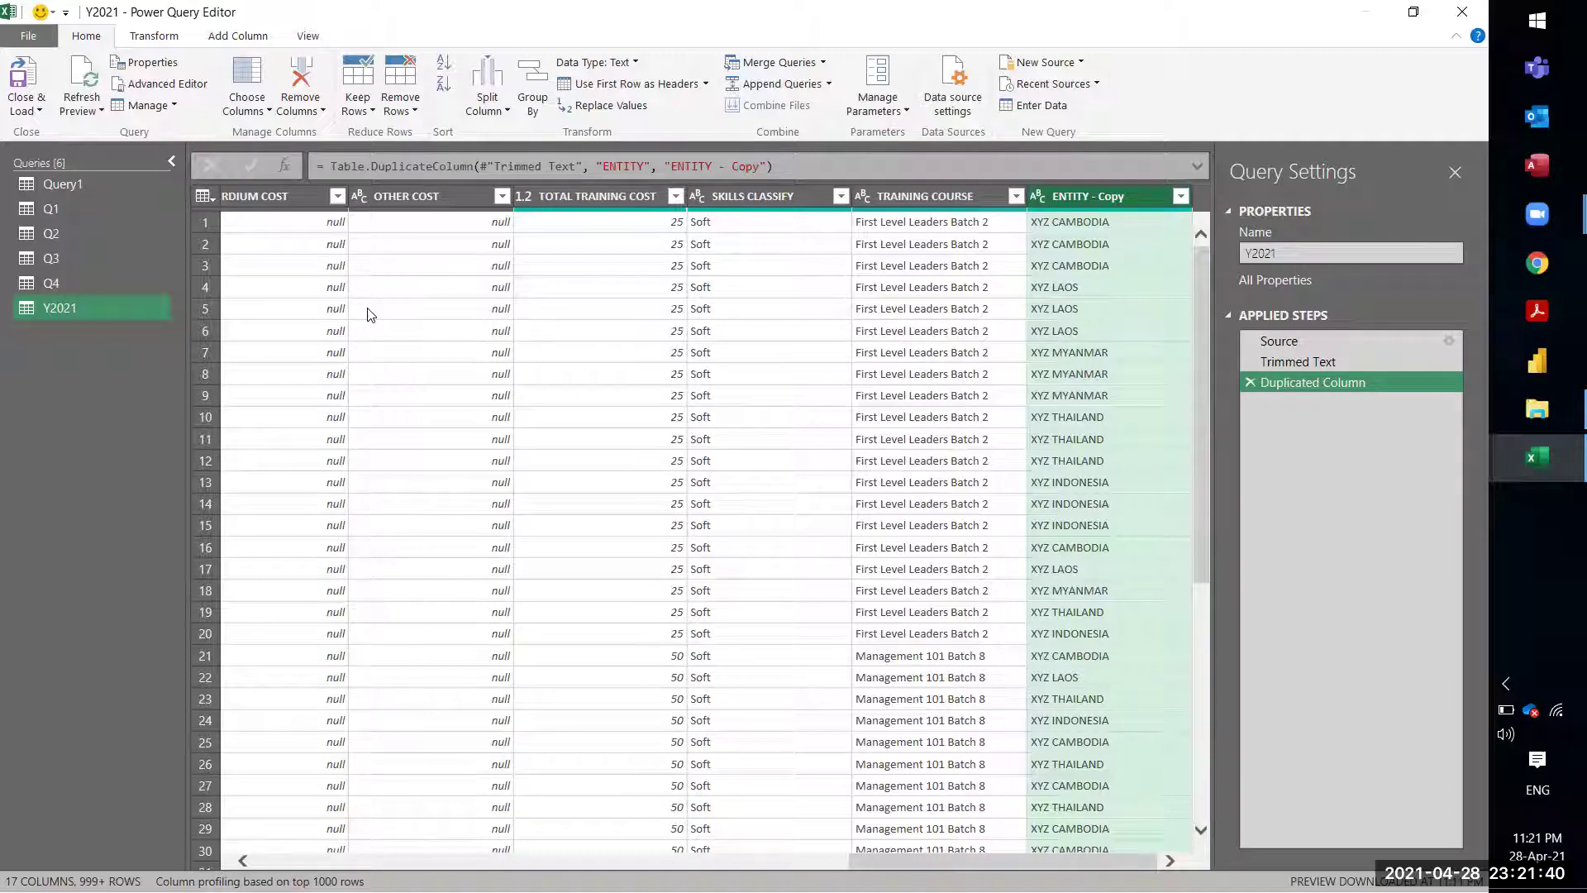
{"action": "double_click", "coordinate": [1095, 200]}
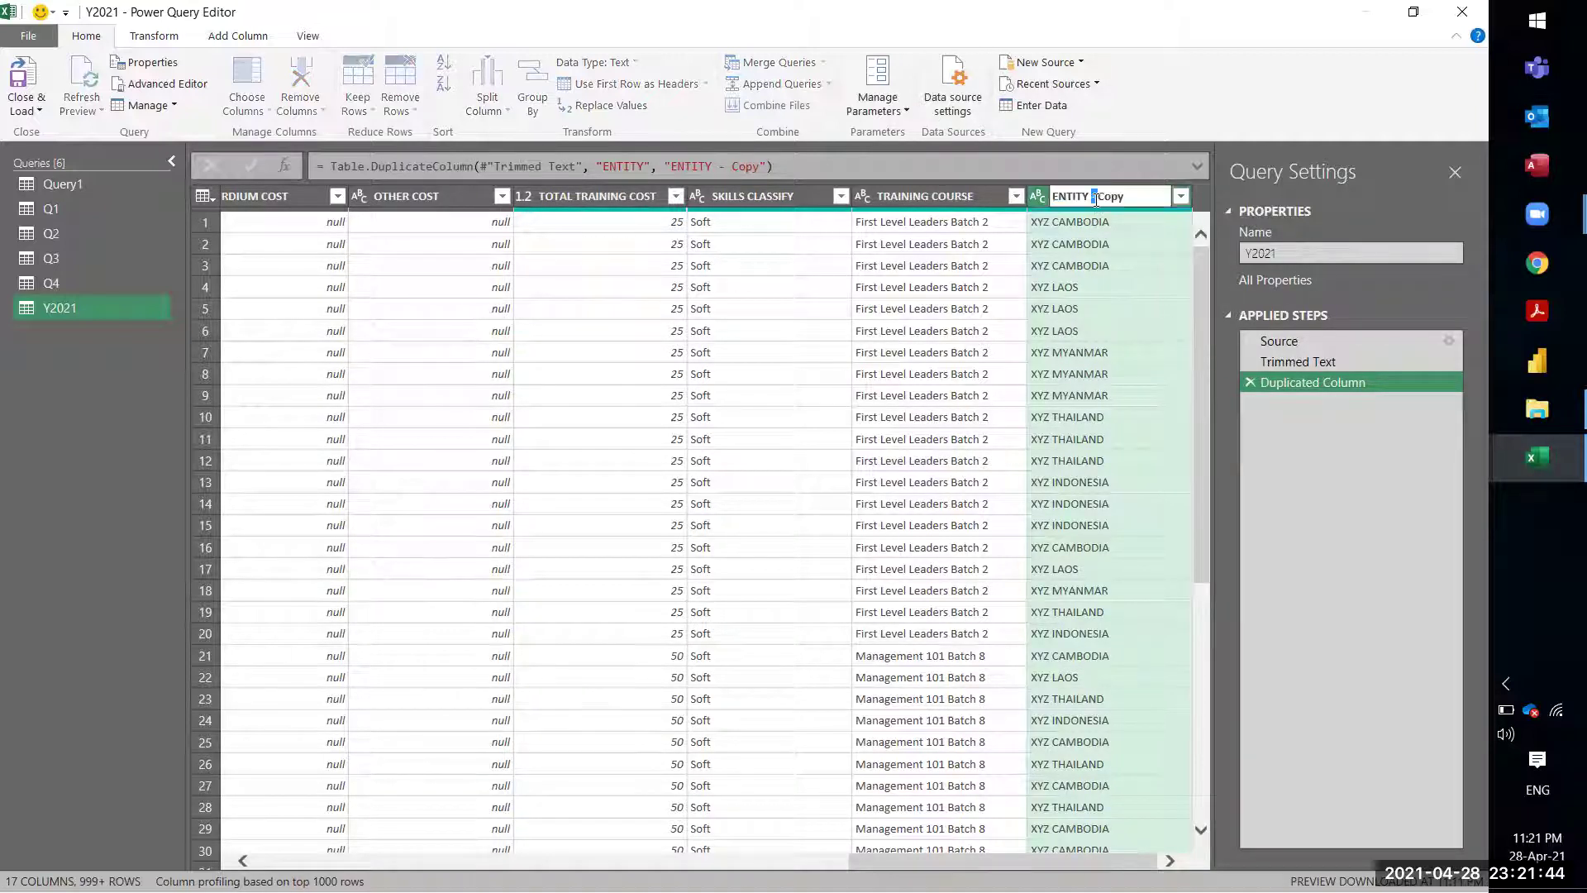
{"action": "type", "text": "Country"}
{"action": "key", "text": "Return"}
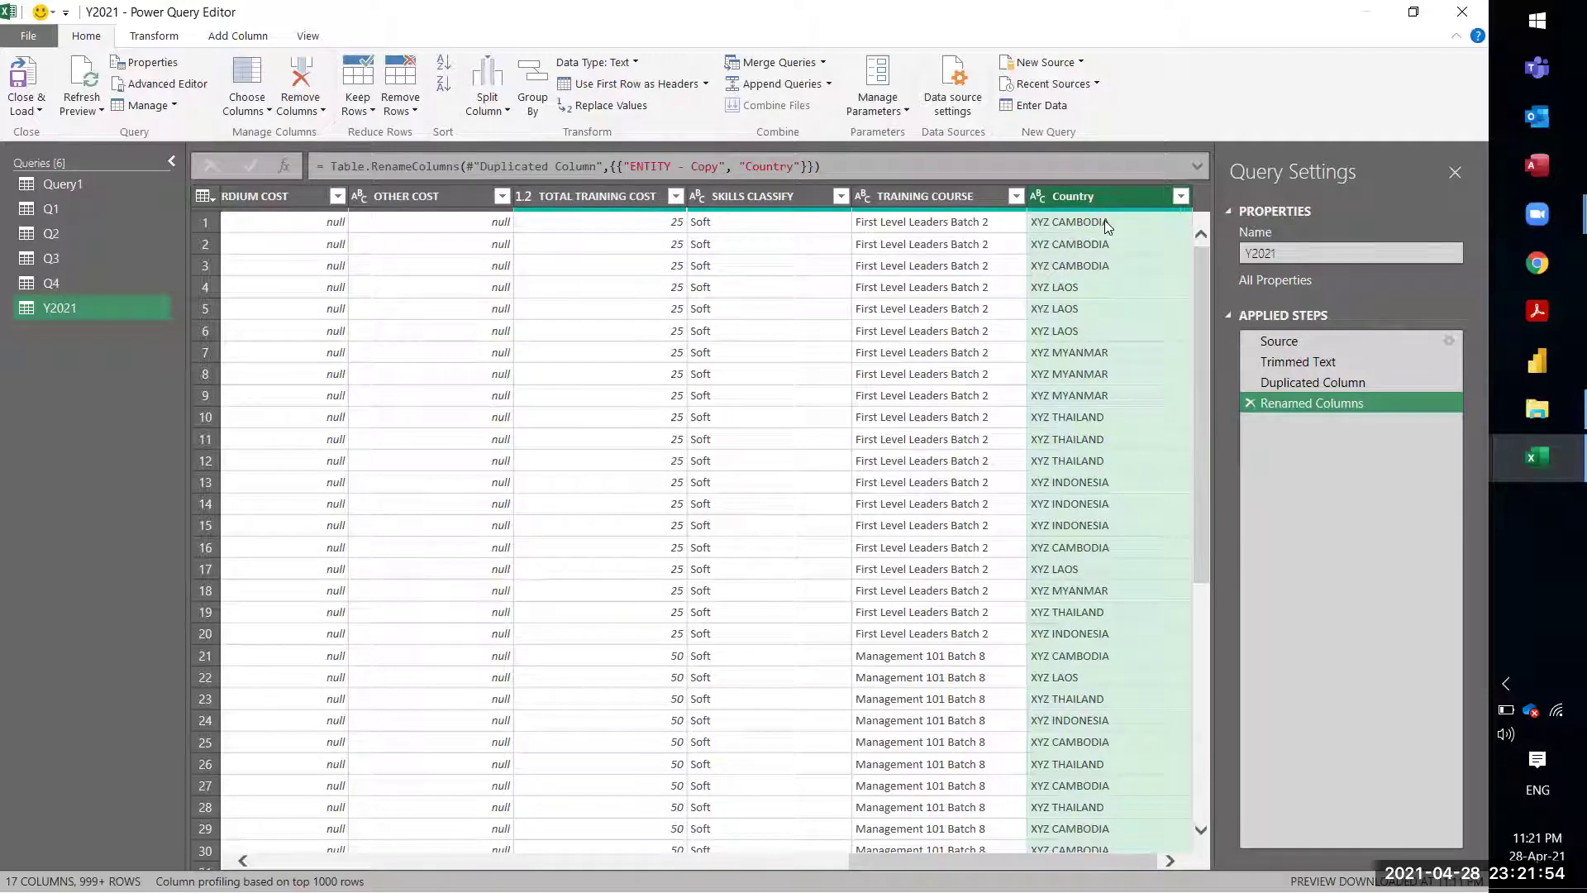
Step: Try replacing 'XYZ' in the Country column, then delete that Replaced Value step
{"action": "right_click", "coordinate": [1066, 203]}
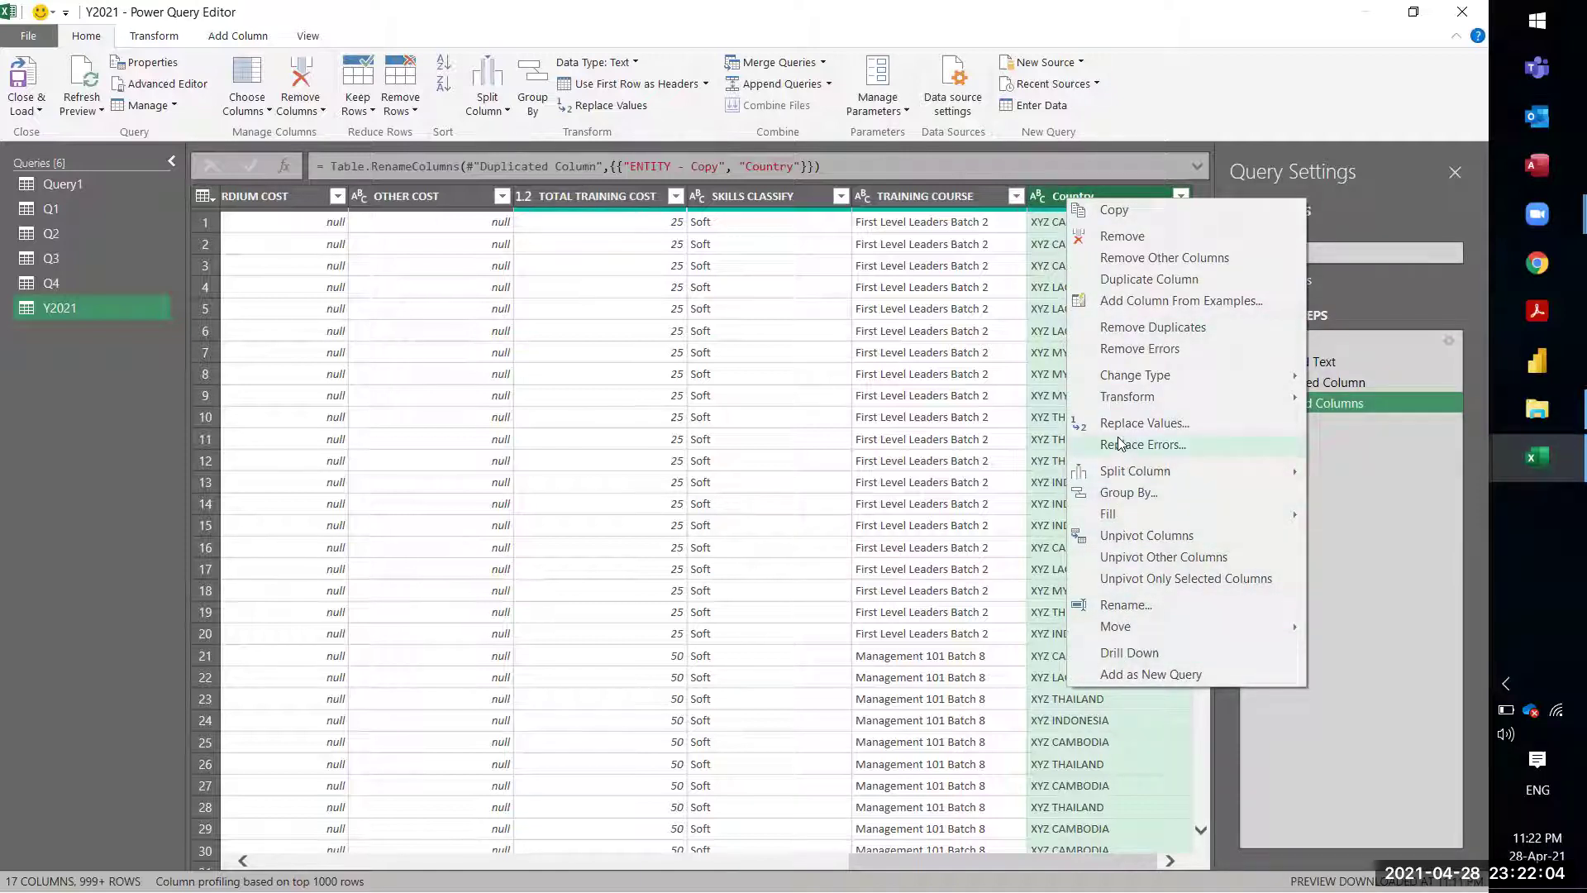
{"action": "left_click", "coordinate": [1118, 425]}
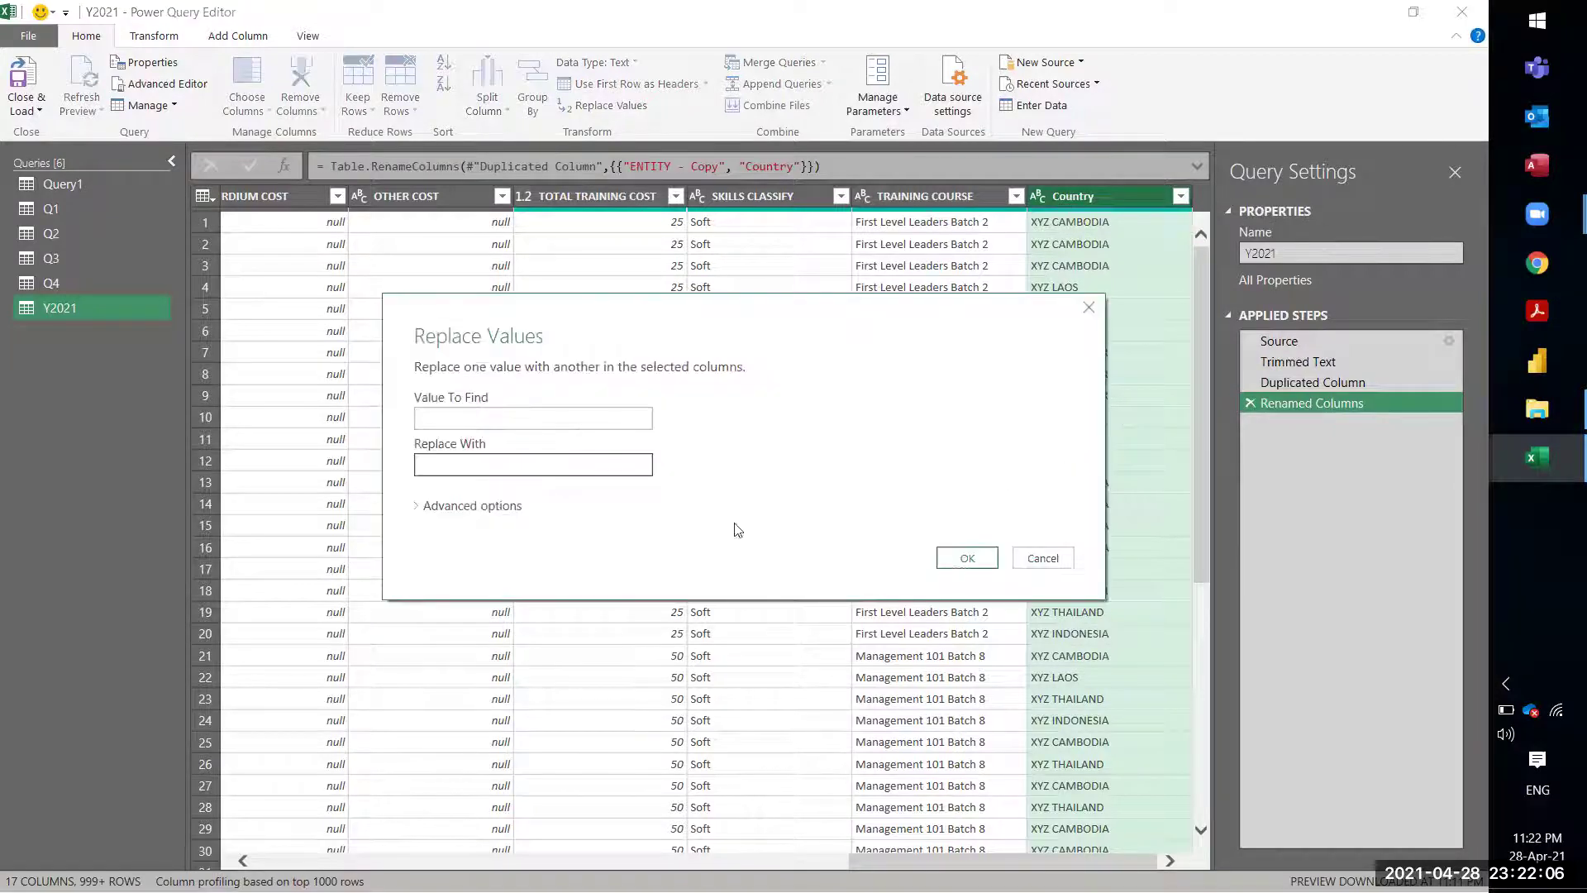
{"action": "type", "text": "XYZ"}
{"action": "left_click", "coordinate": [476, 465]}
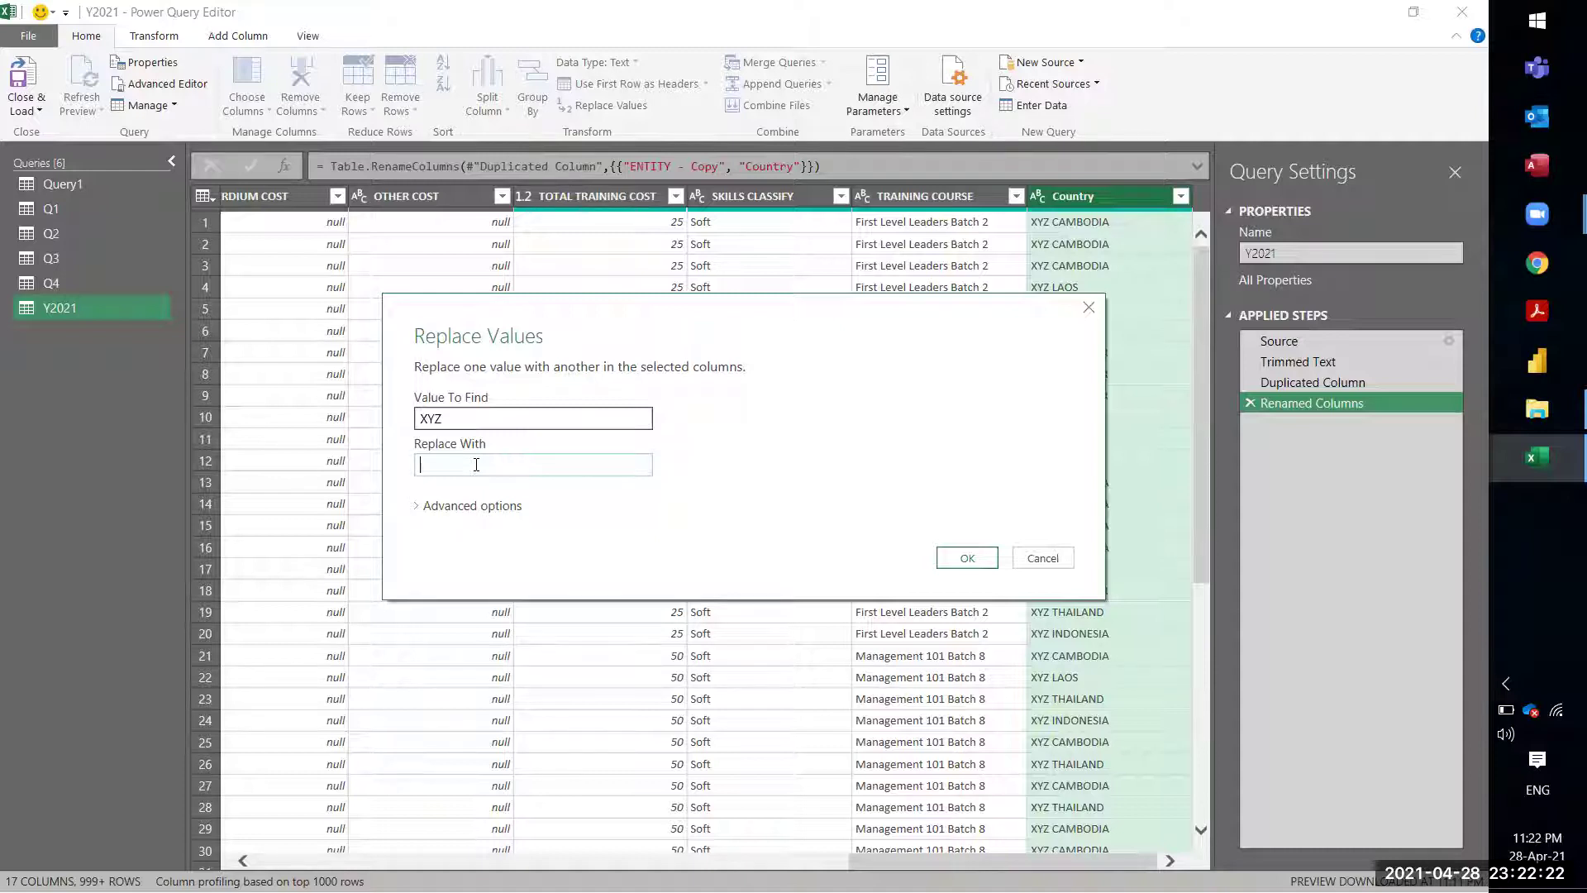
{"action": "left_click", "coordinate": [977, 561]}
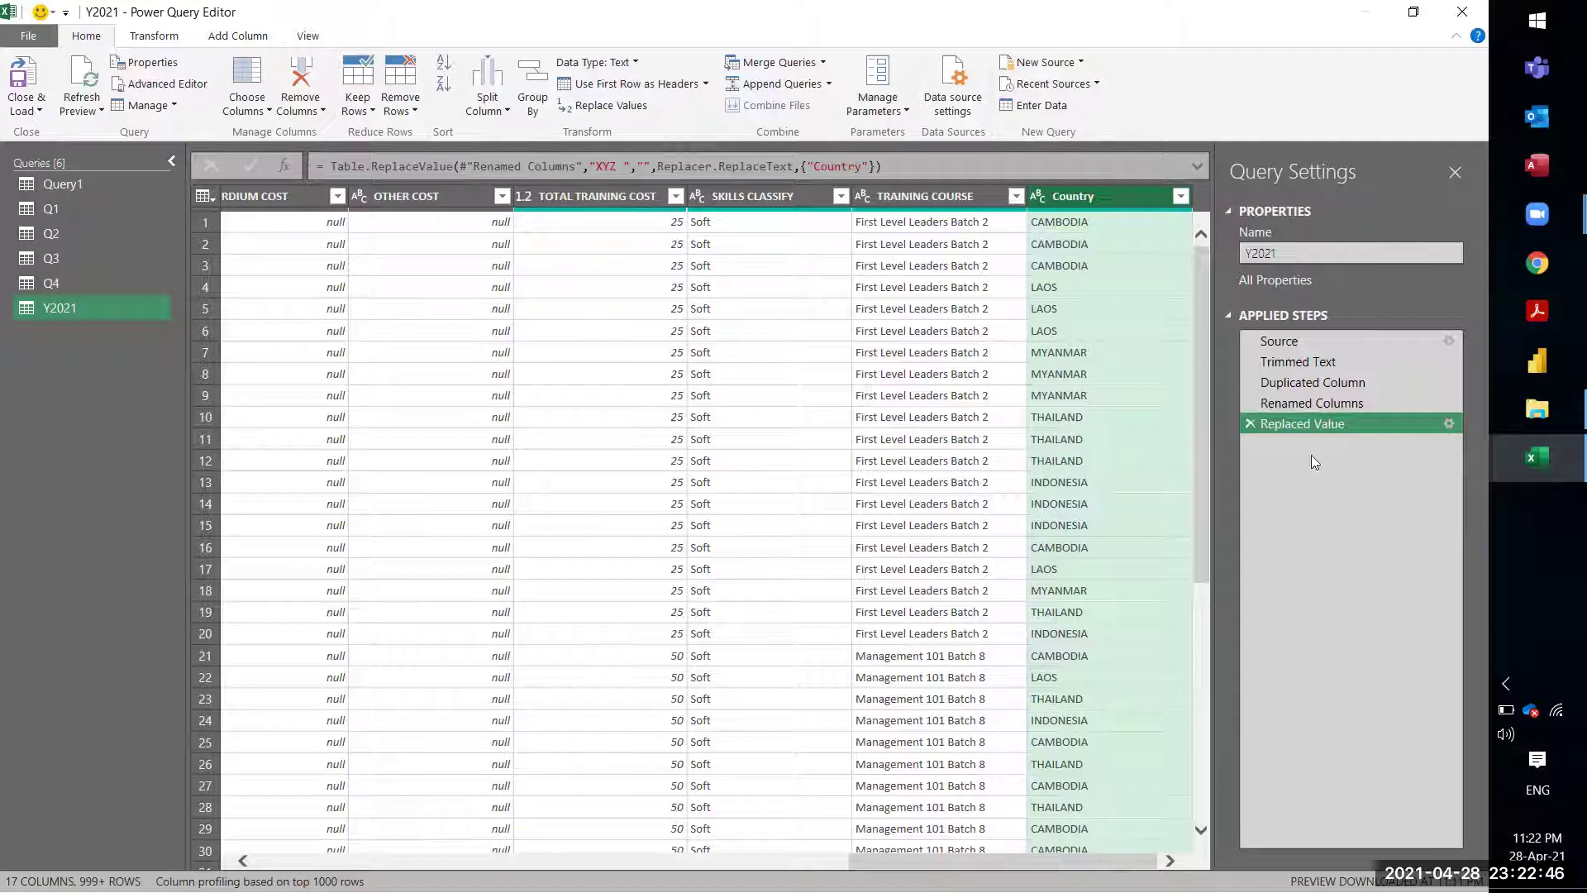
{"action": "left_click", "coordinate": [1250, 423]}
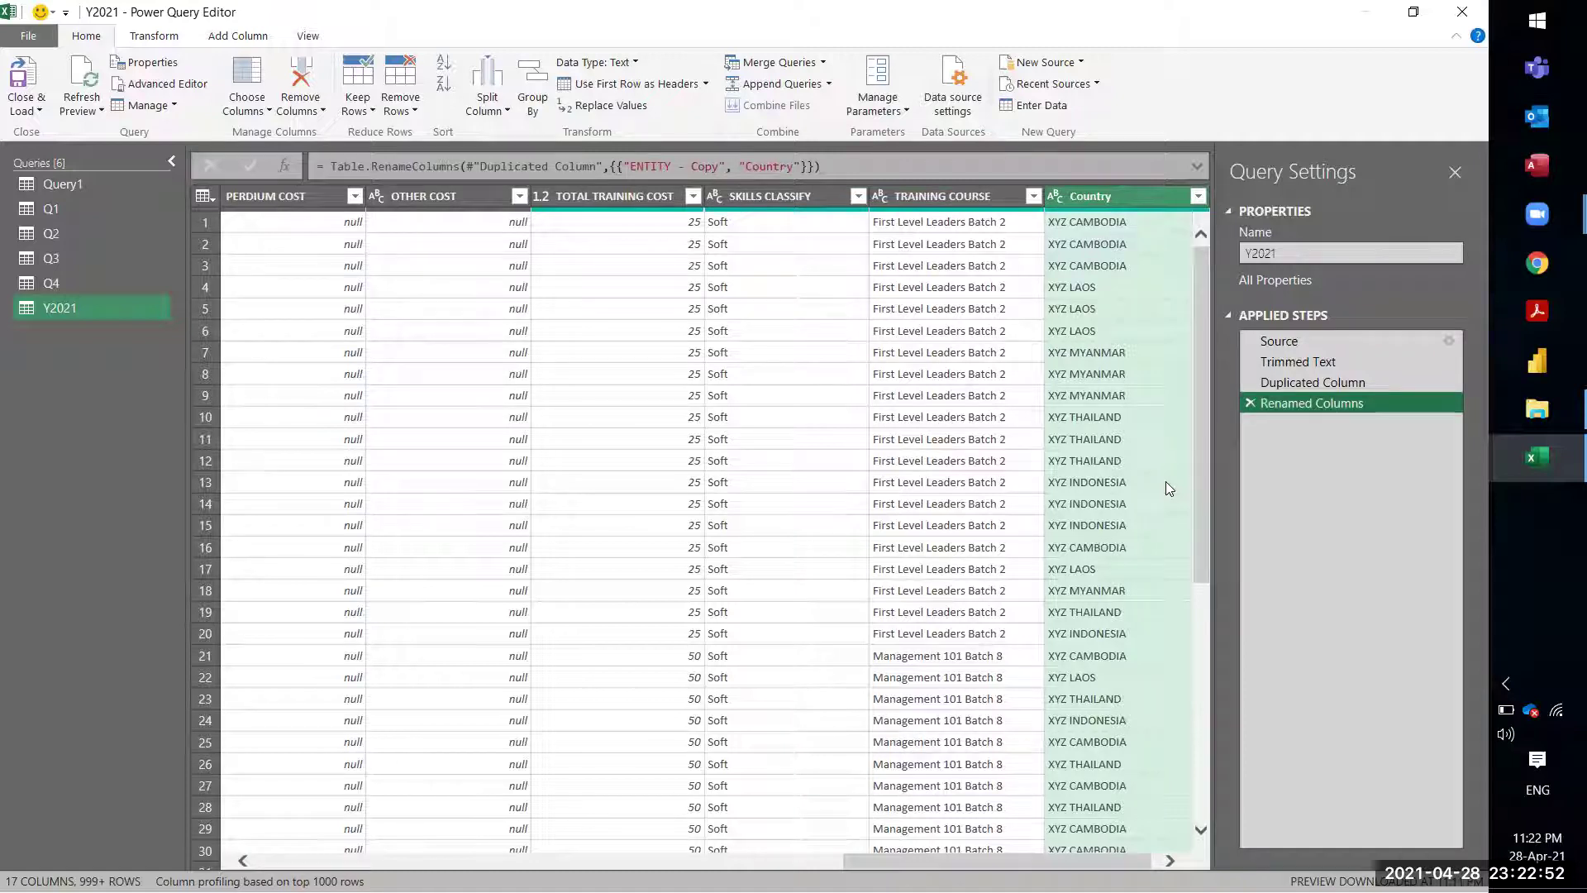
Step: Replace 'XYZ' with nothing in the Country column
{"action": "right_click", "coordinate": [1074, 200]}
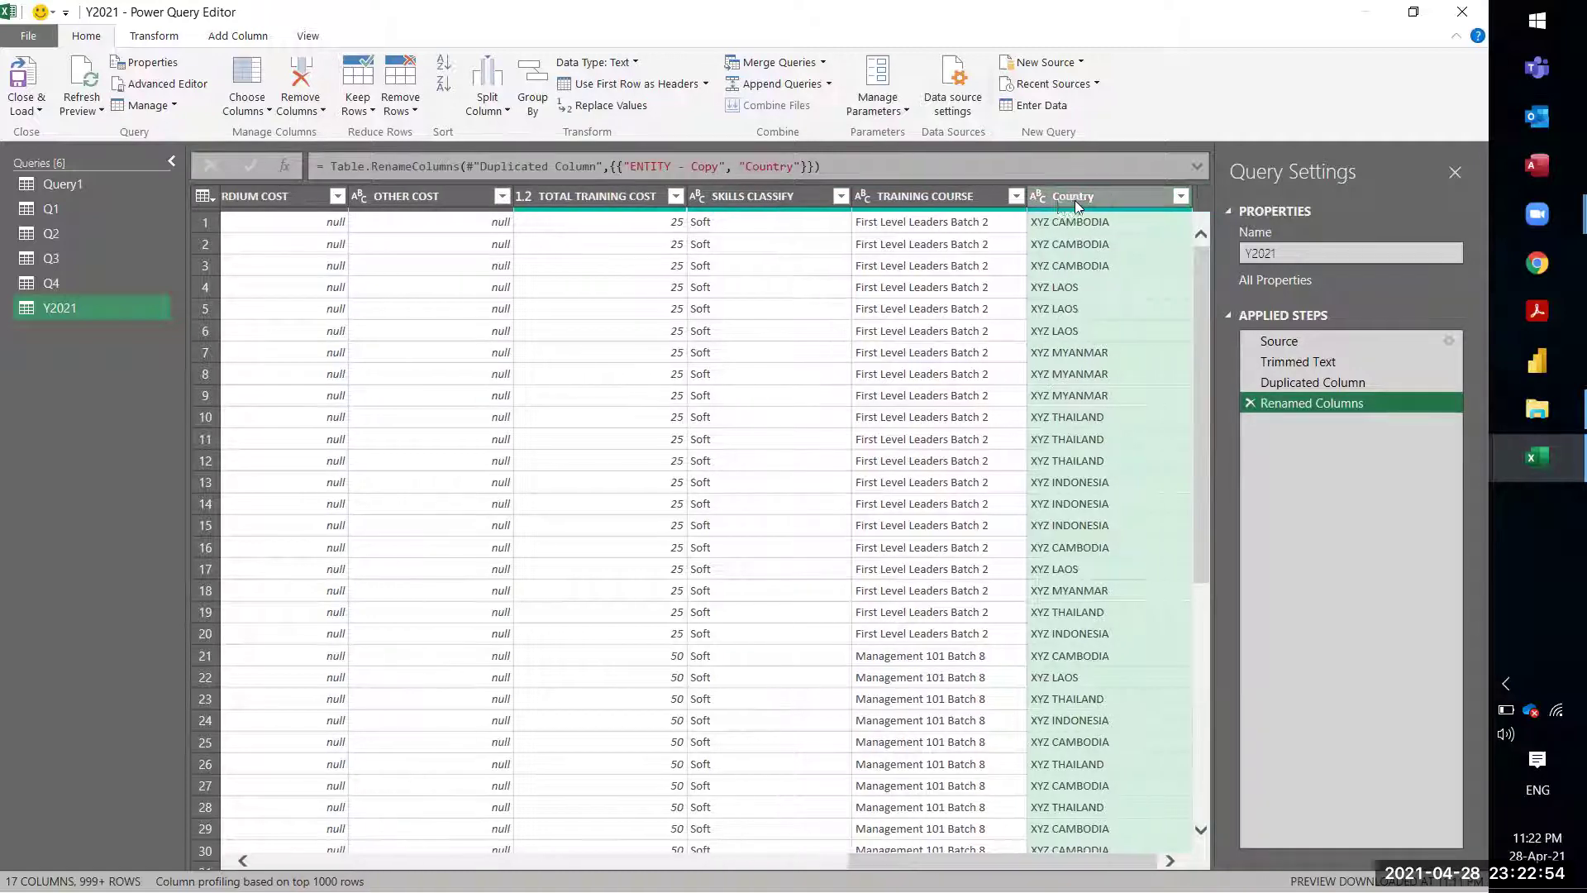
{"action": "left_click", "coordinate": [1108, 426]}
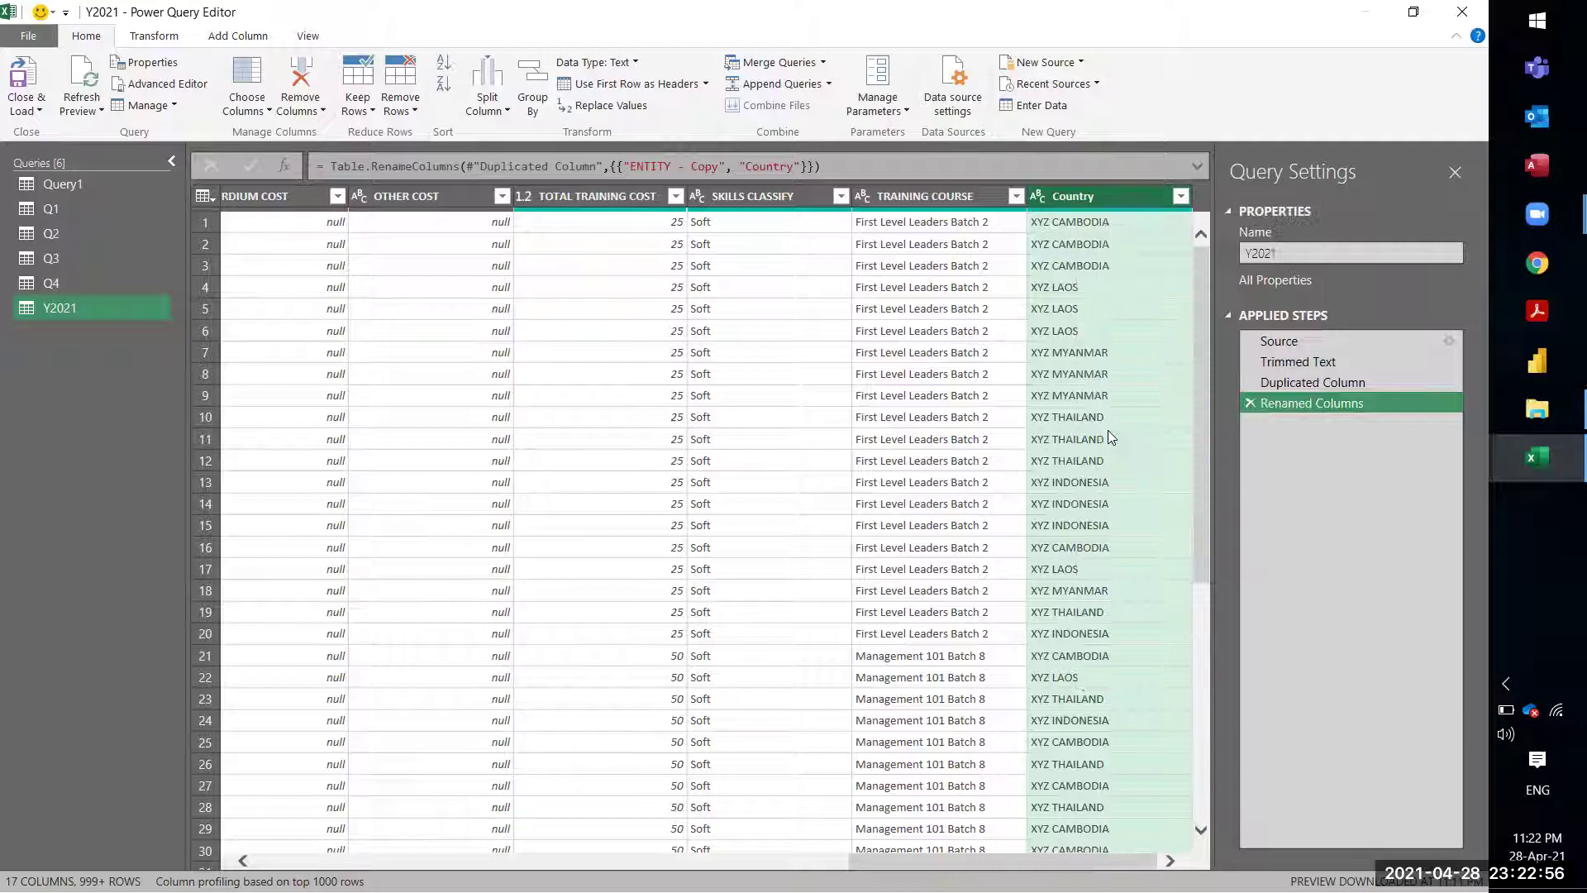
{"action": "type", "text": "XYZ"}
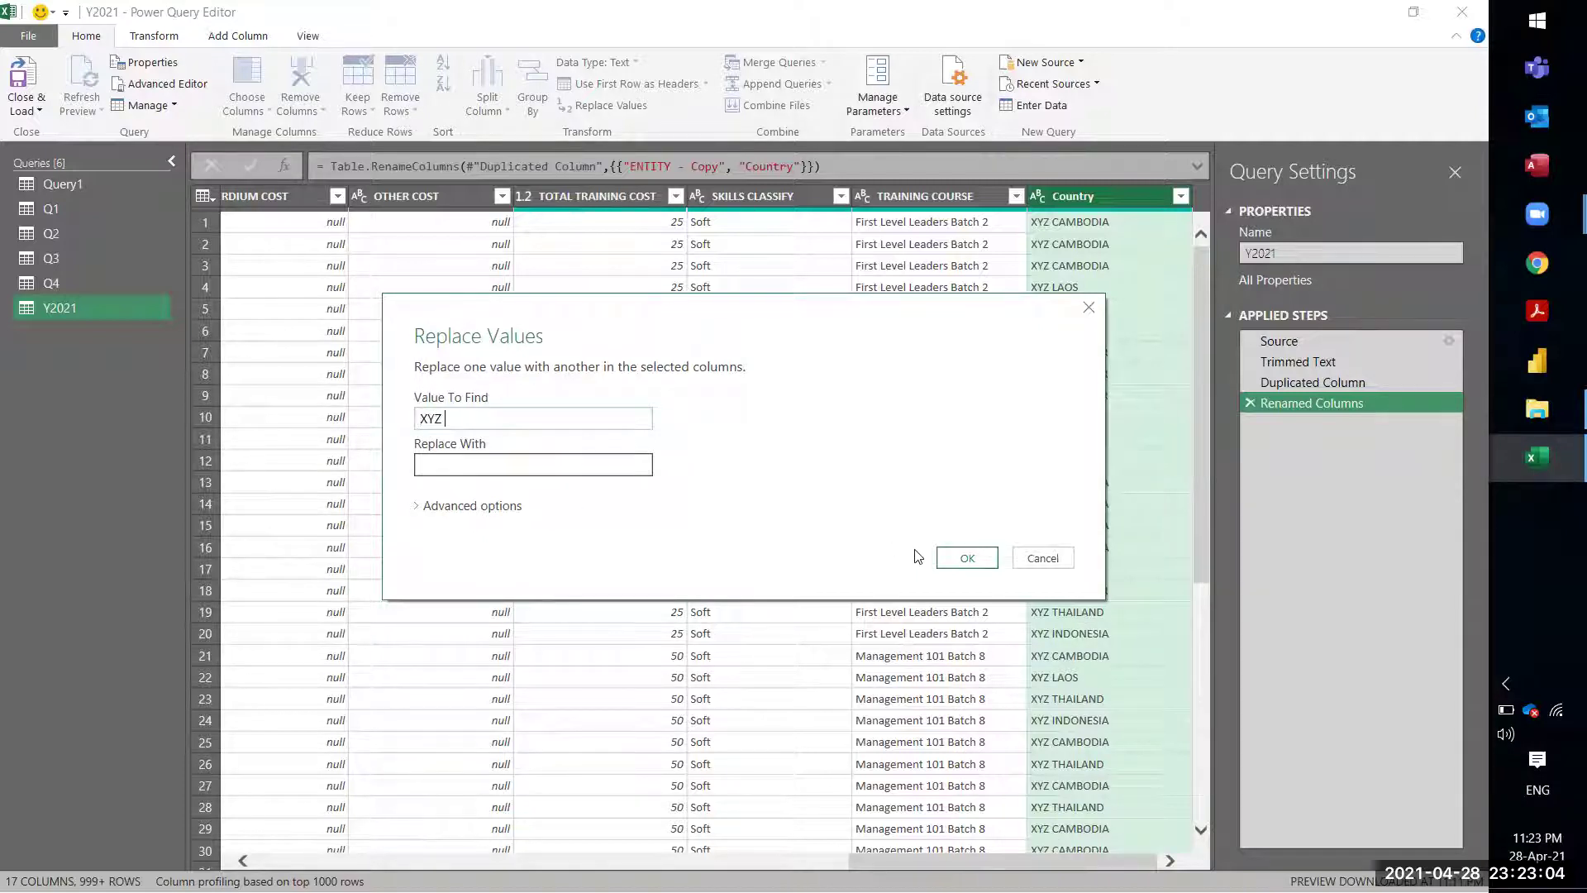
{"action": "left_click", "coordinate": [951, 555]}
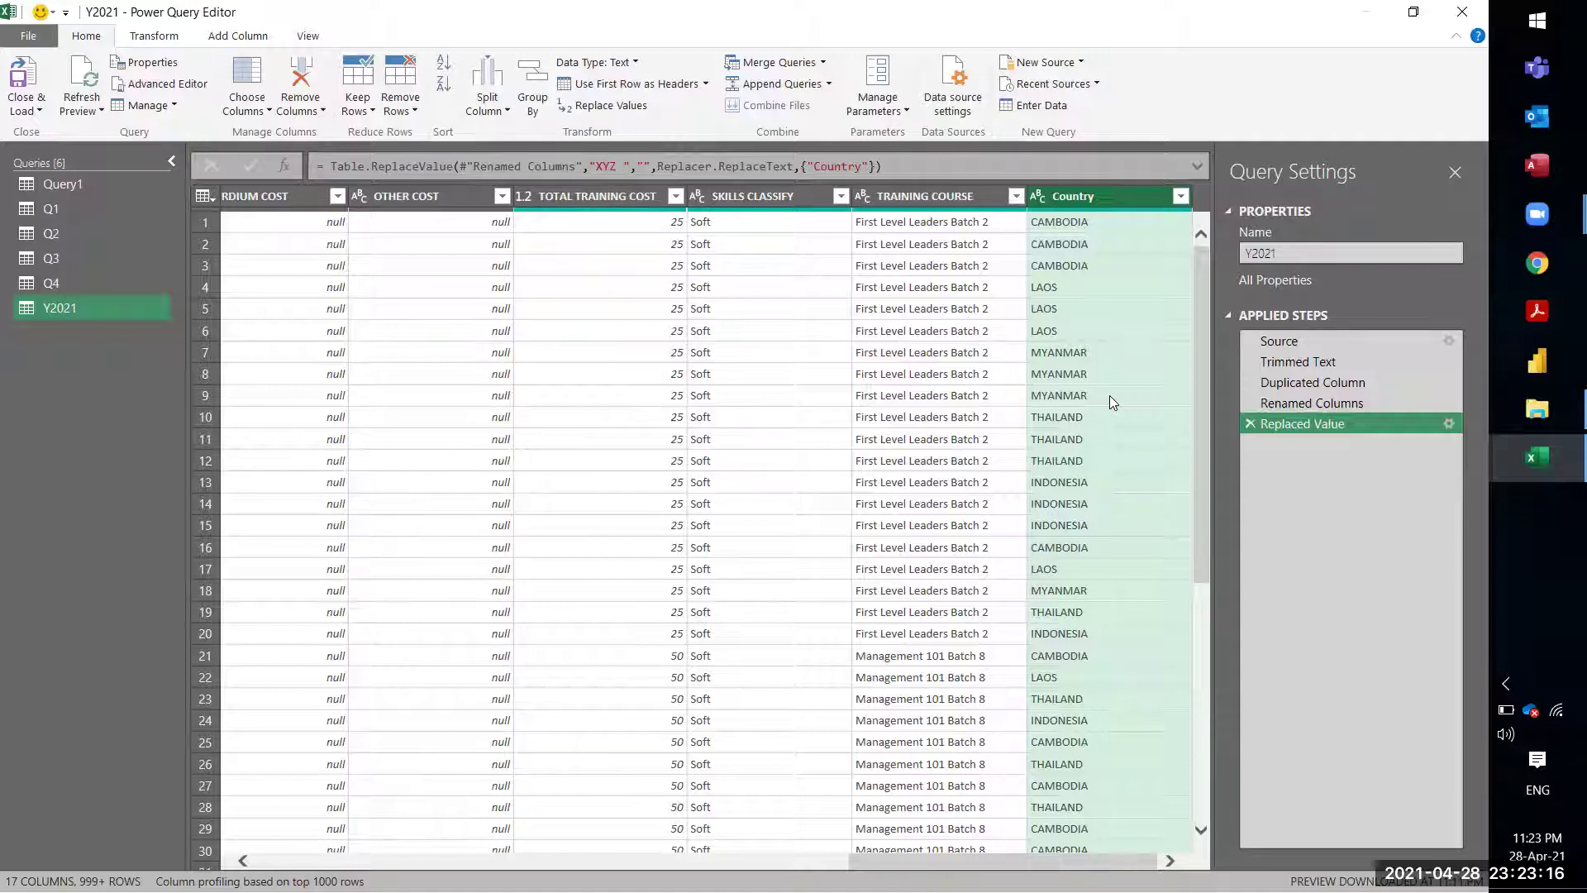
Step: Edit the Replaced Value step, briefly trying 'X', then set the replacement back to empty
{"action": "left_click", "coordinate": [1449, 424]}
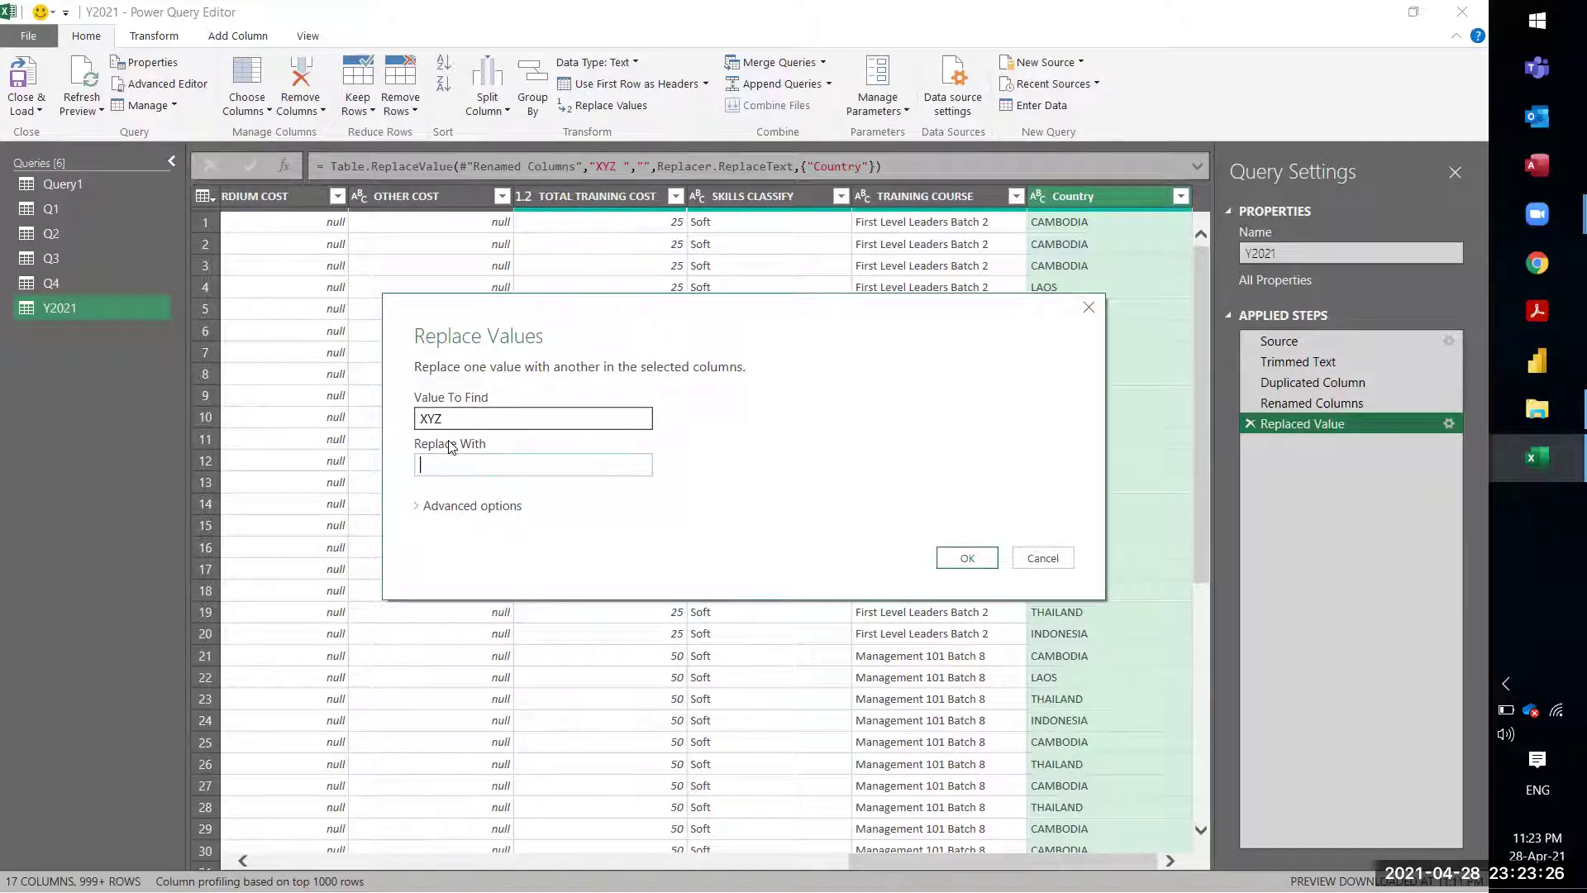
{"action": "type", "text": "X"}
{"action": "left_click", "coordinate": [966, 558]}
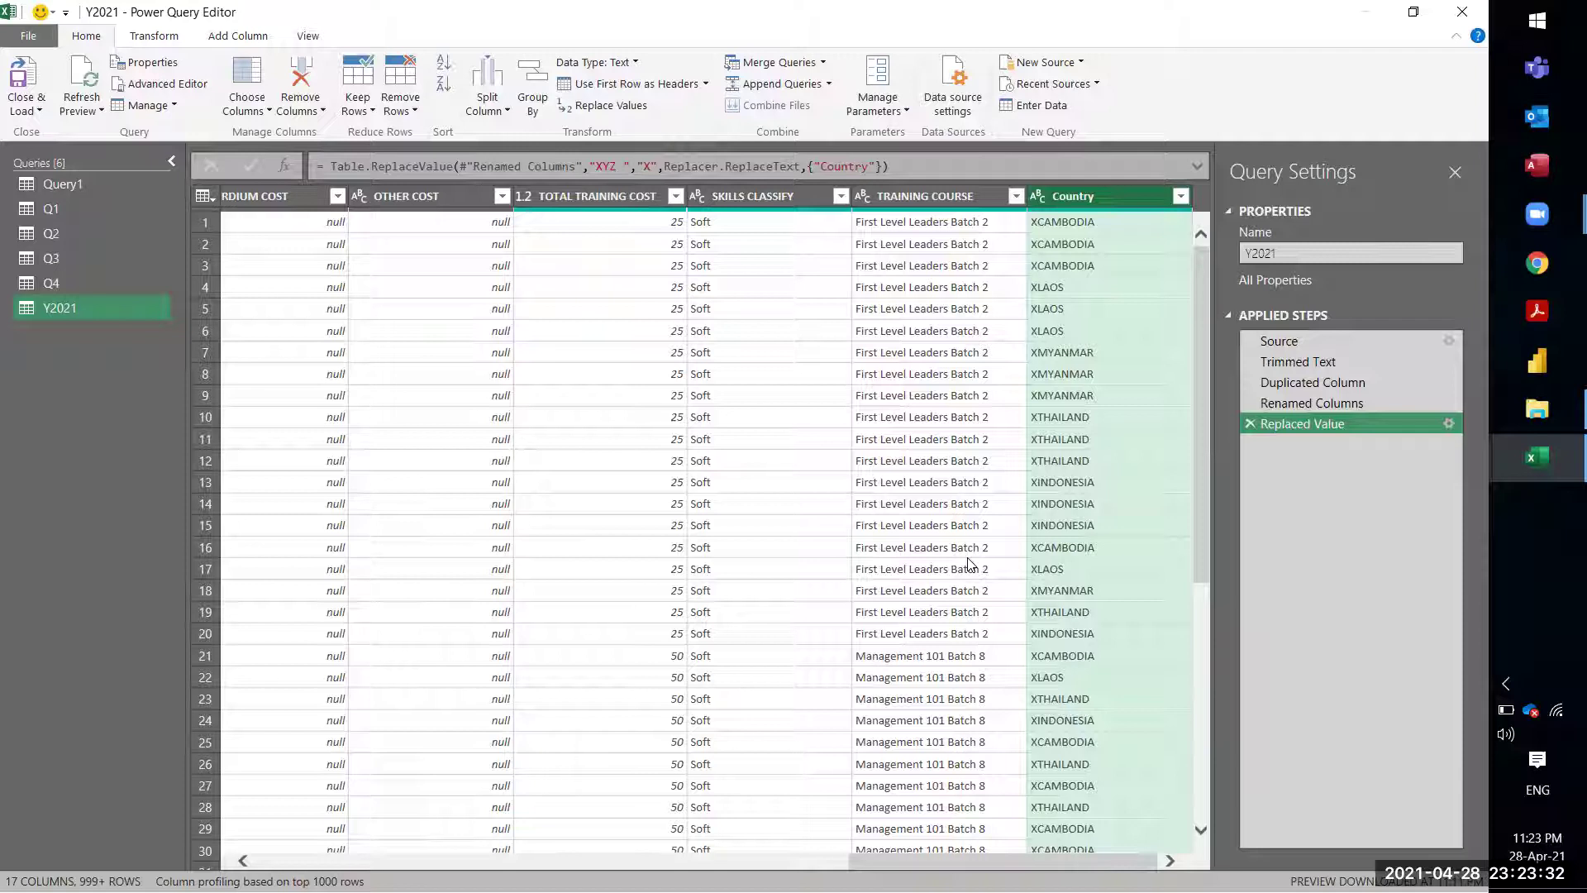
{"action": "left_click", "coordinate": [1449, 424]}
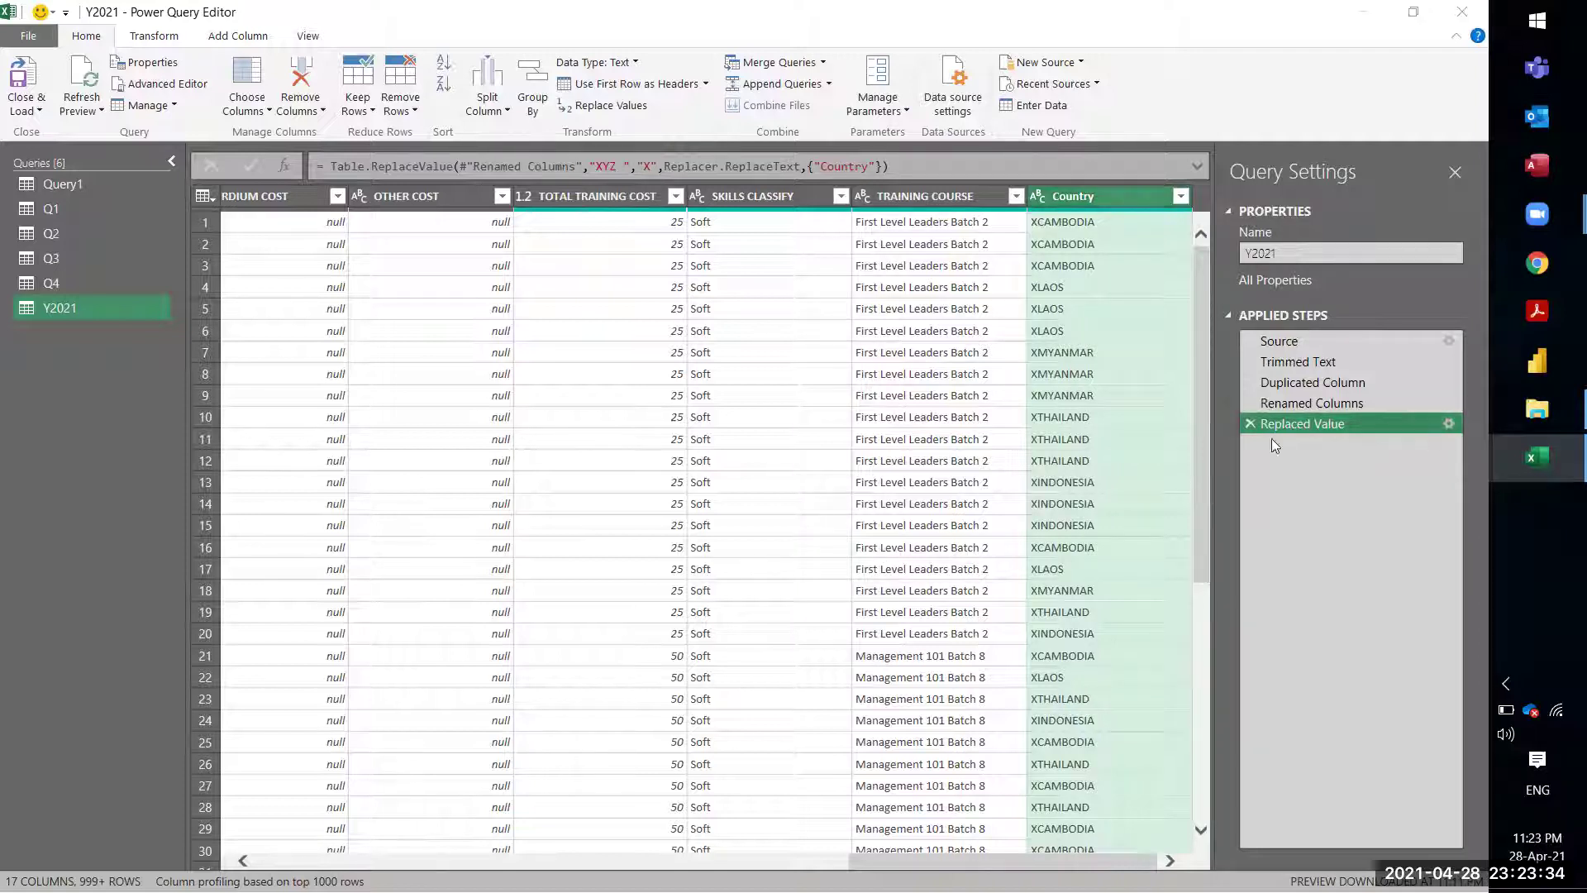
{"action": "left_click_drag", "start_coordinate": [432, 465], "coordinate": [399, 463]}
{"action": "key", "text": "BackSpace"}
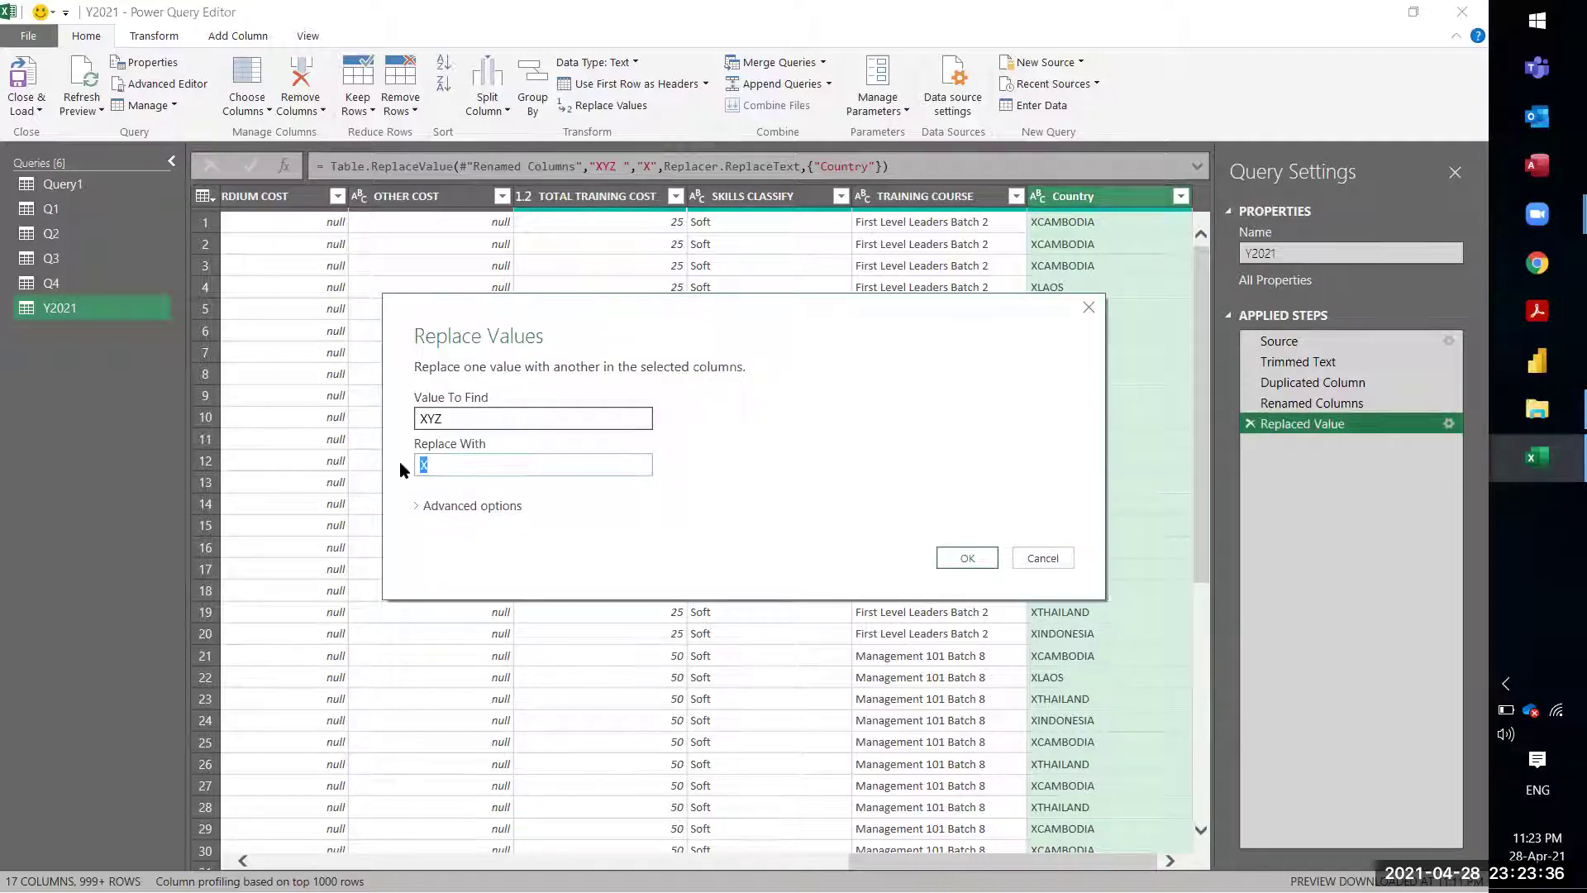
{"action": "left_click", "coordinate": [958, 564]}
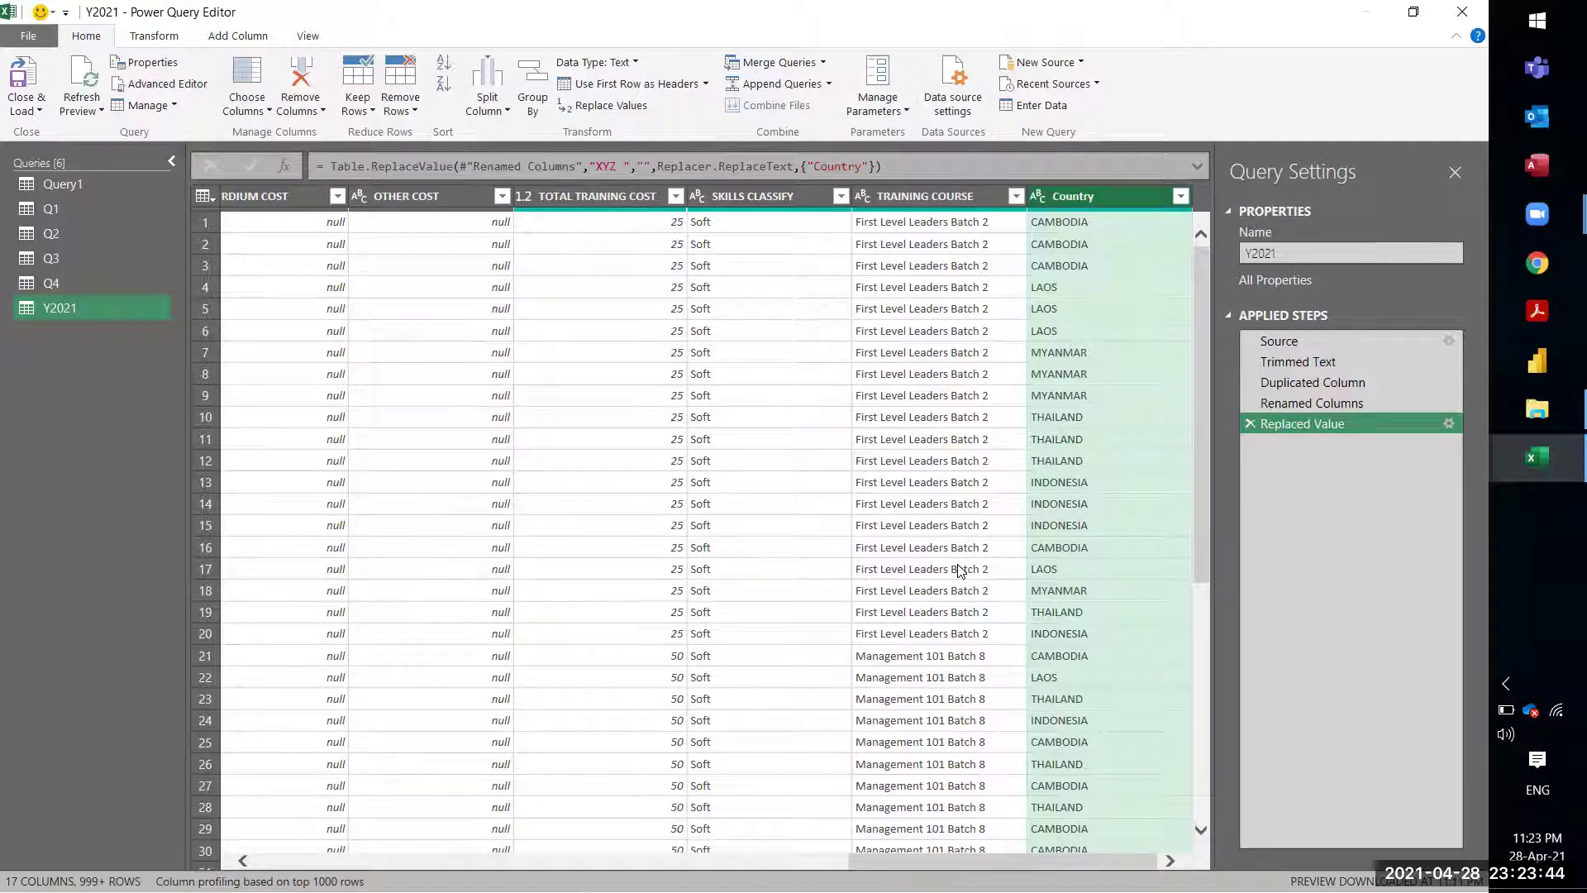
Step: Duplicate the ENTITY column, creating ENTITY - Copy at the end of Y2021
{"action": "key", "text": "Left"}
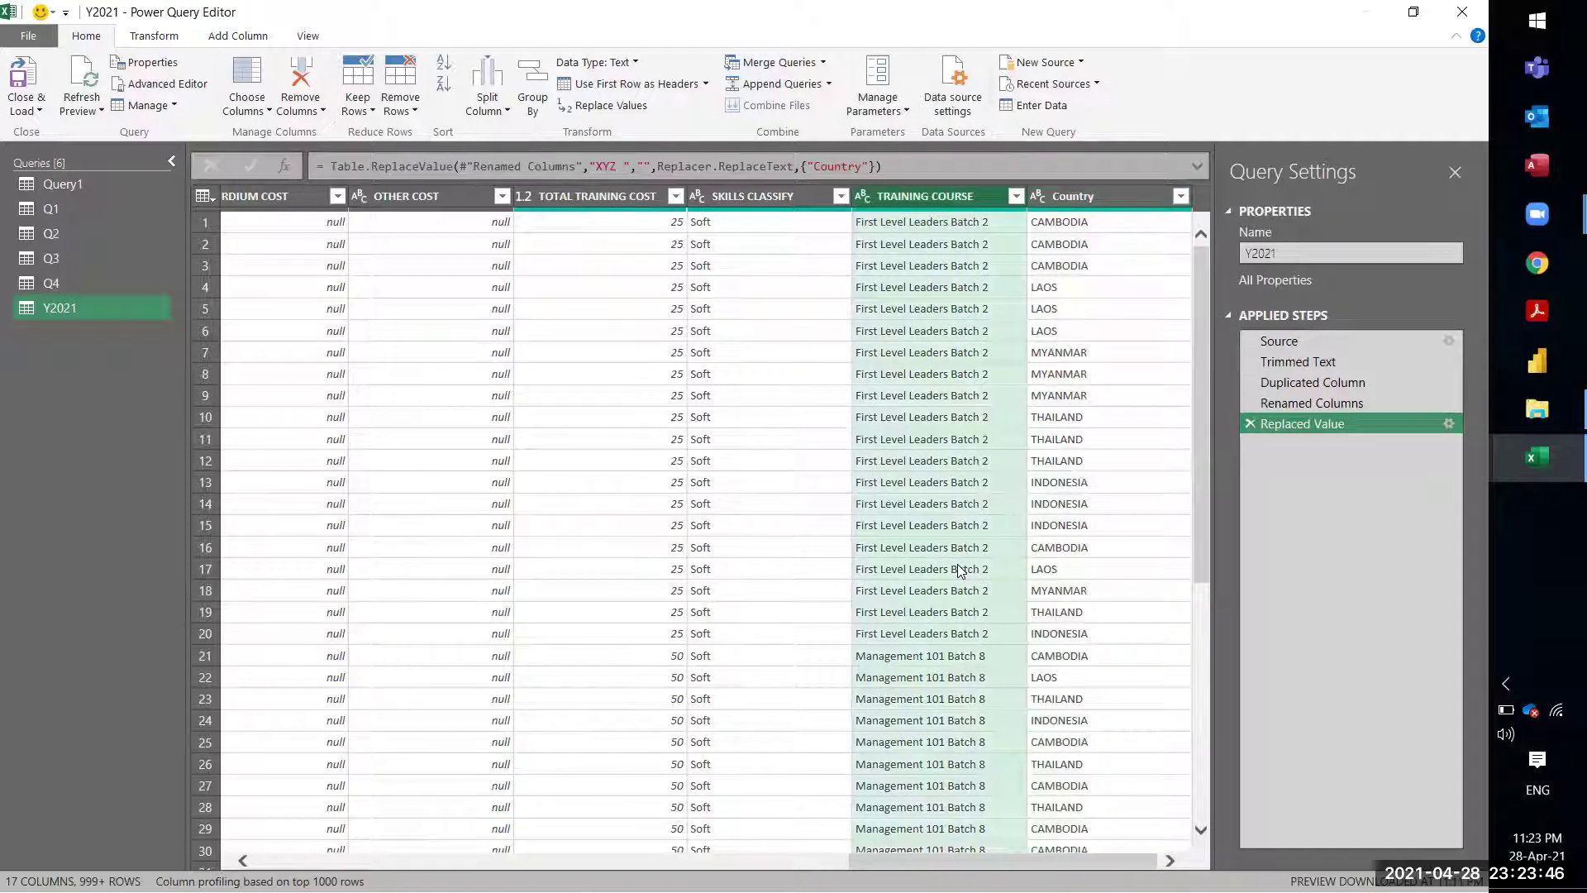
{"action": "key", "text": "Left"}
{"action": "key", "text": "Left"}
{"action": "key", "text": "Left"}
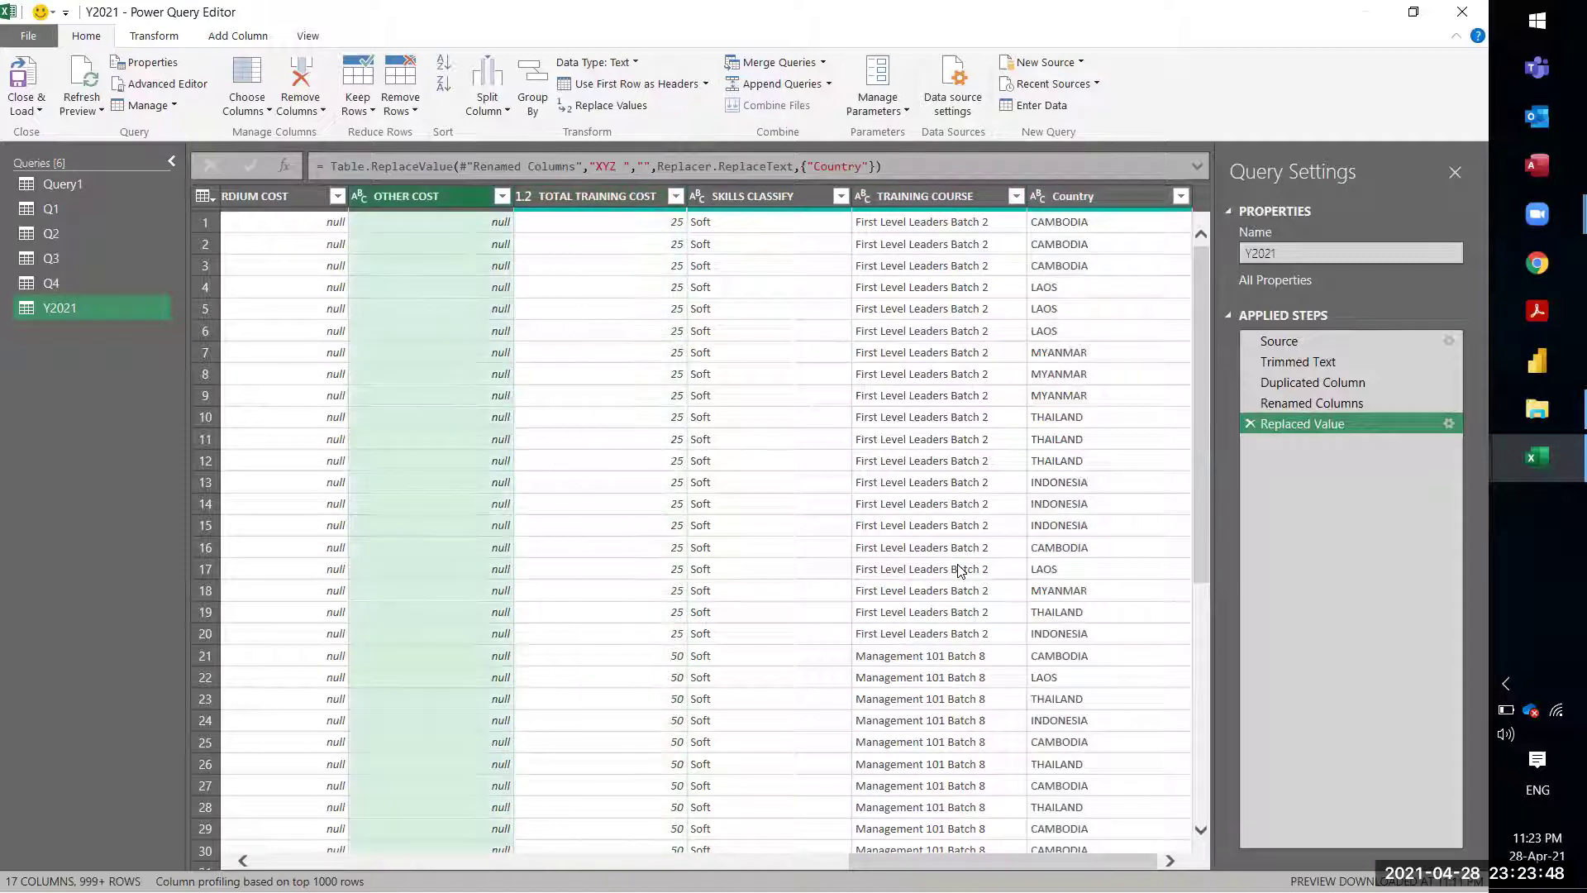
{"action": "key", "text": "Left"}
{"action": "key", "text": "Left"}
{"action": "key", "text": "Left"}
{"action": "key", "text": "Left"}
{"action": "key", "text": "Left"}
{"action": "key", "text": "Left"}
{"action": "key", "text": "Left"}
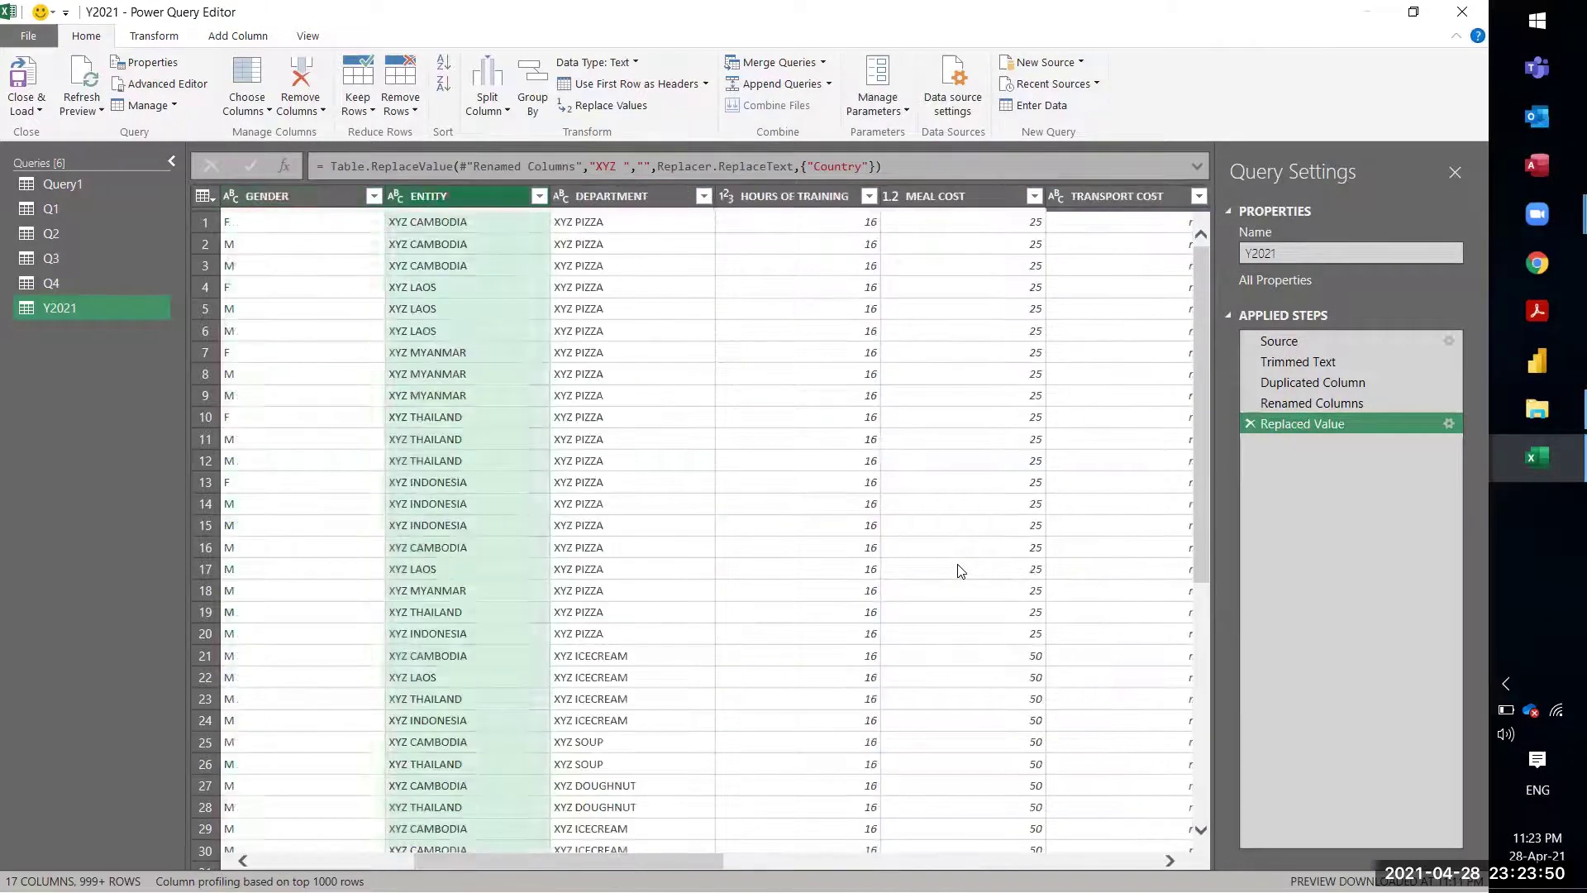
{"action": "key", "text": "Left"}
{"action": "key", "text": "Left"}
{"action": "key", "text": "Left"}
{"action": "key", "text": "Right"}
{"action": "key", "text": "Right"}
{"action": "key", "text": "Right"}
{"action": "key", "text": "Right"}
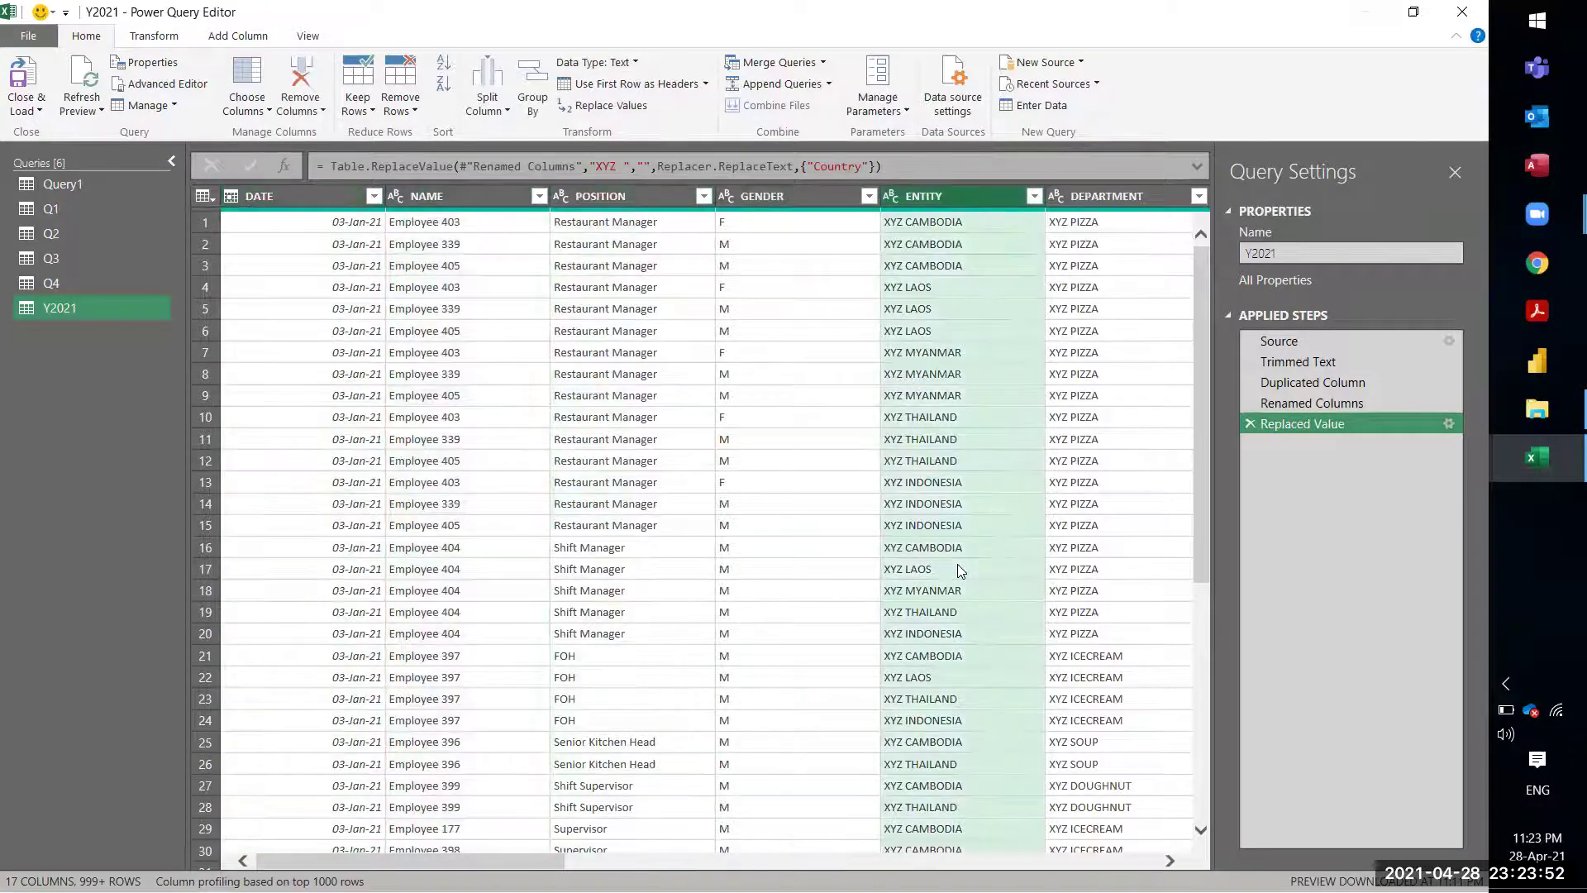
{"action": "key", "text": "Right"}
{"action": "key", "text": "Right"}
{"action": "key", "text": "Right"}
{"action": "key", "text": "Left"}
{"action": "key", "text": "Left"}
{"action": "key", "text": "Left"}
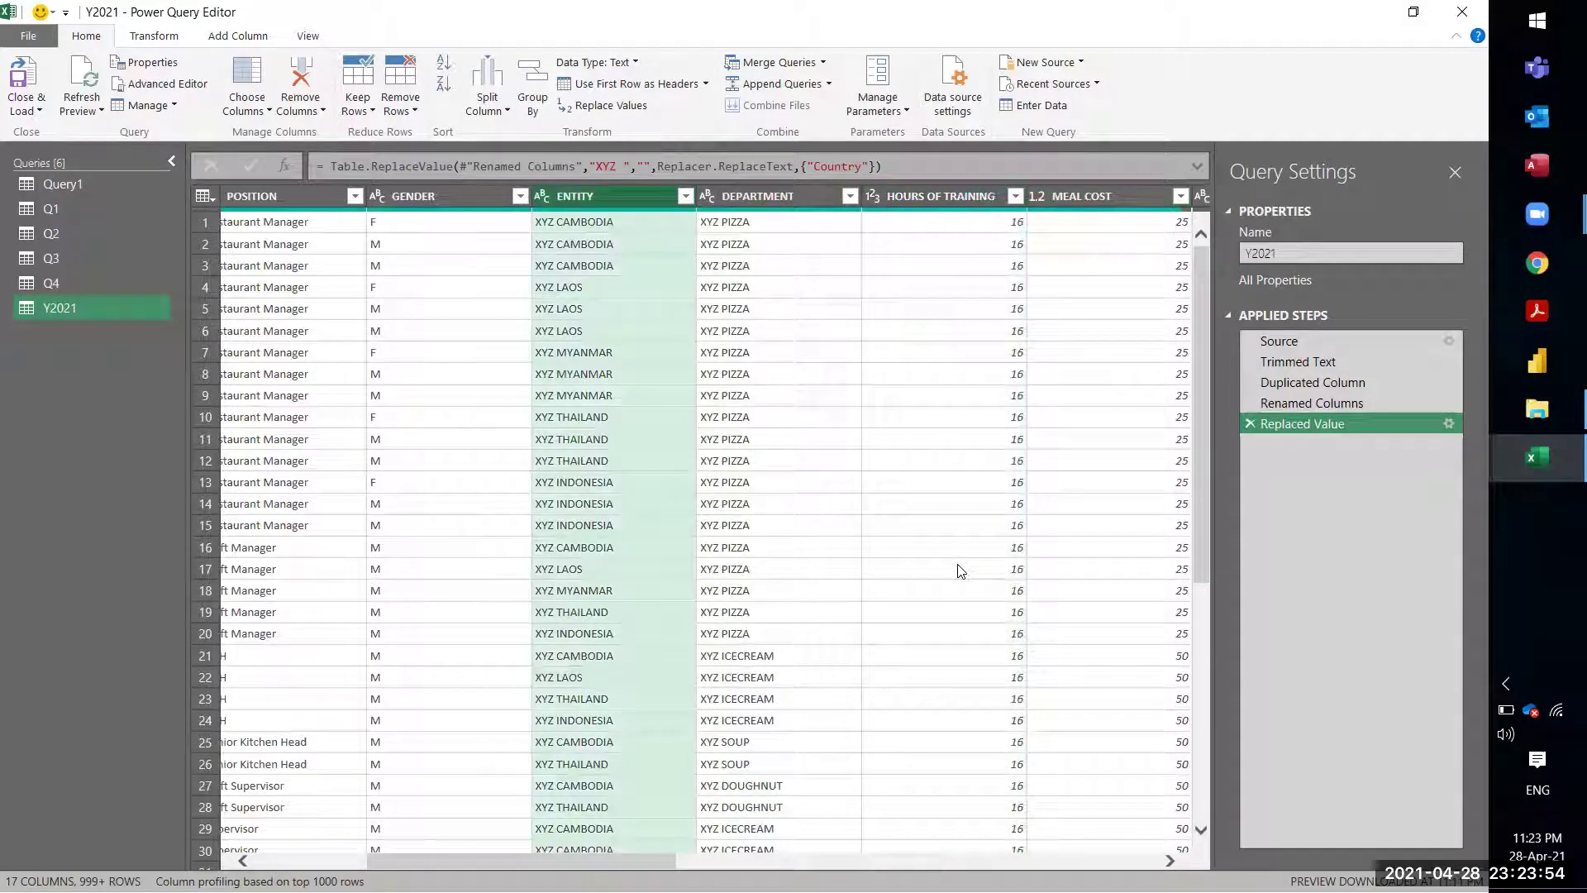
{"action": "right_click", "coordinate": [592, 199]}
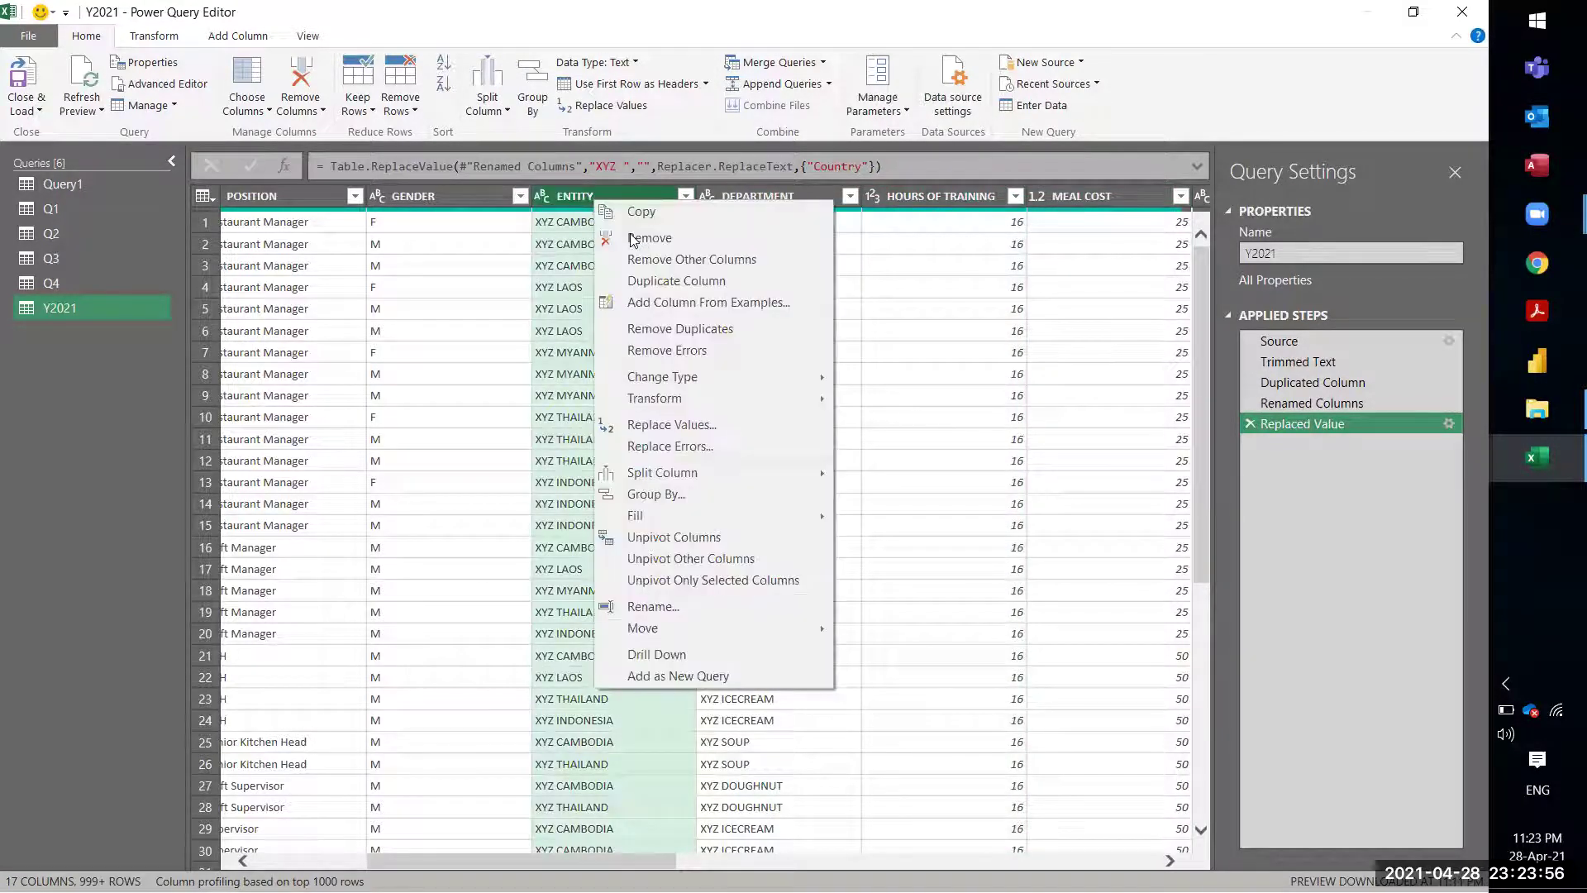
{"action": "left_click", "coordinate": [638, 282]}
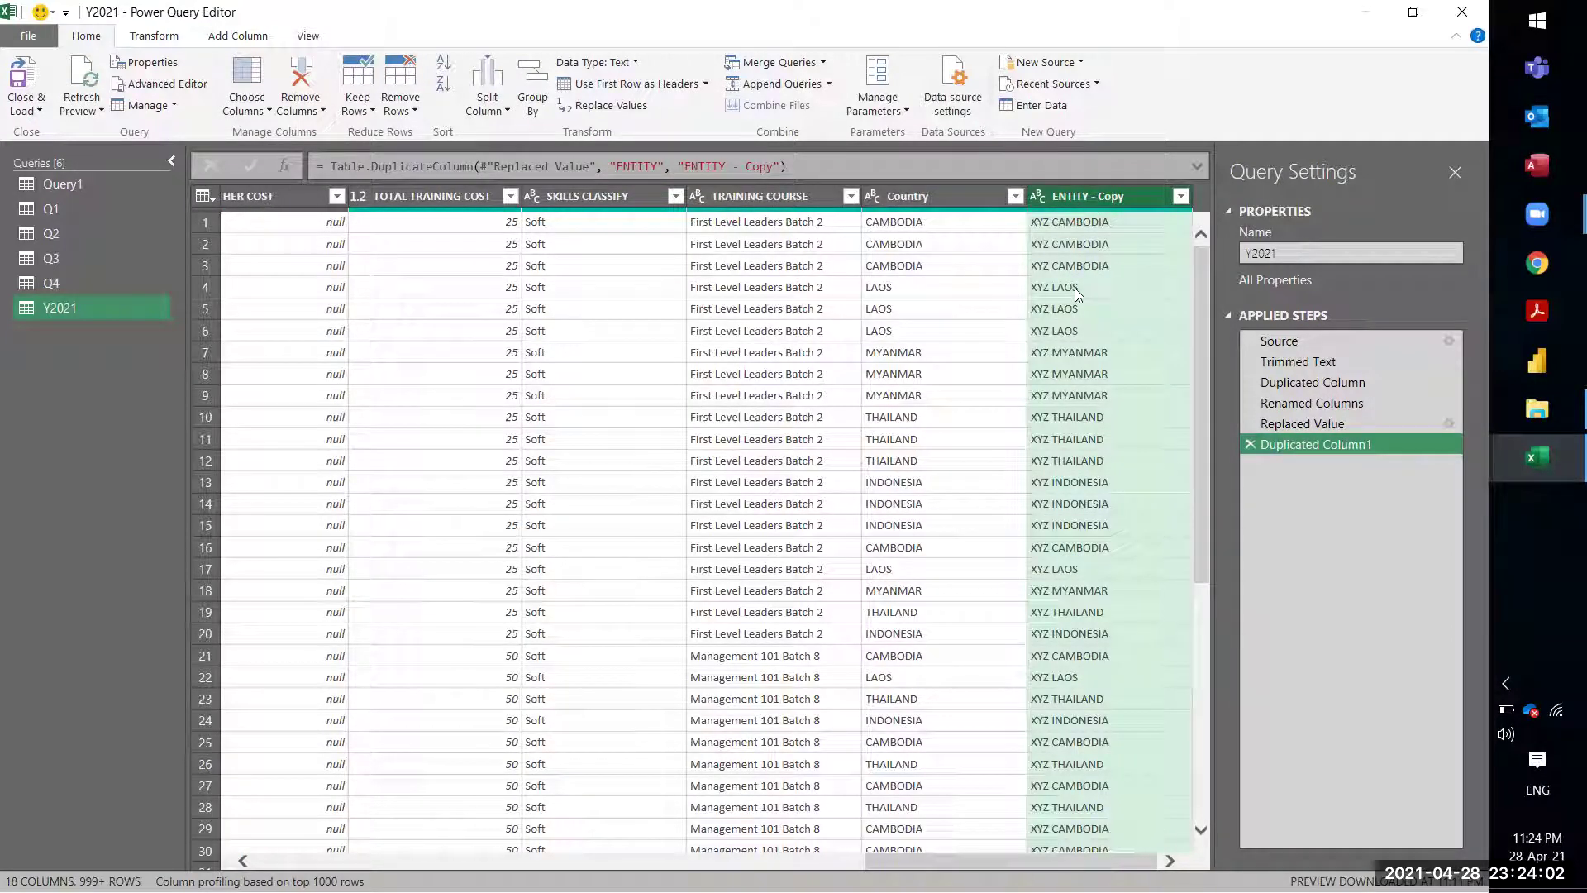
{"action": "right_click", "coordinate": [1070, 196]}
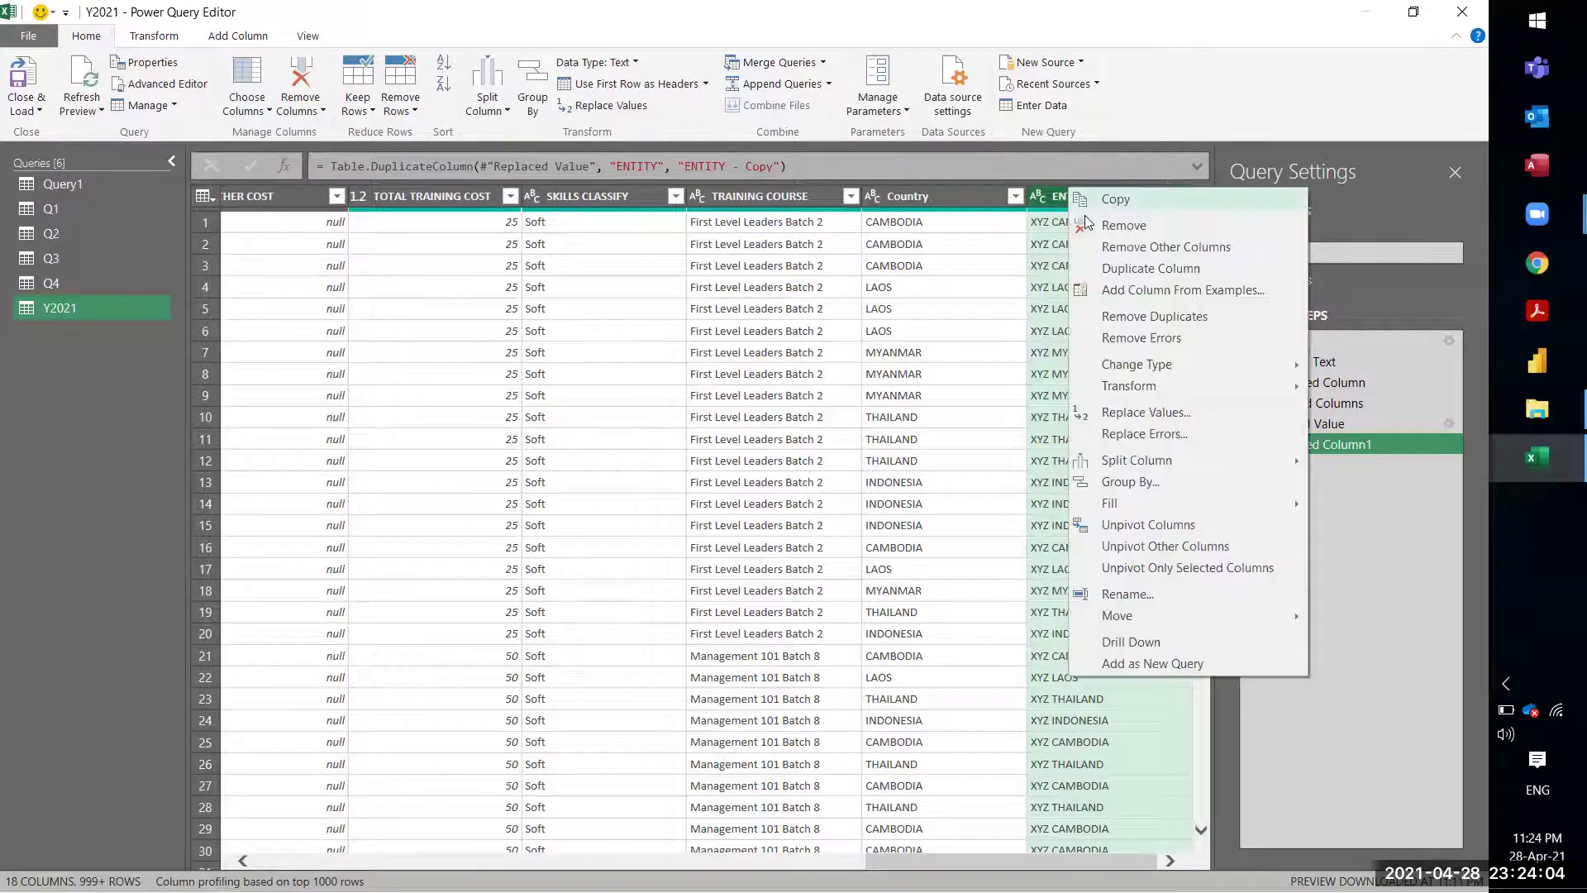
{"action": "mouse_move", "coordinate": [1136, 460]}
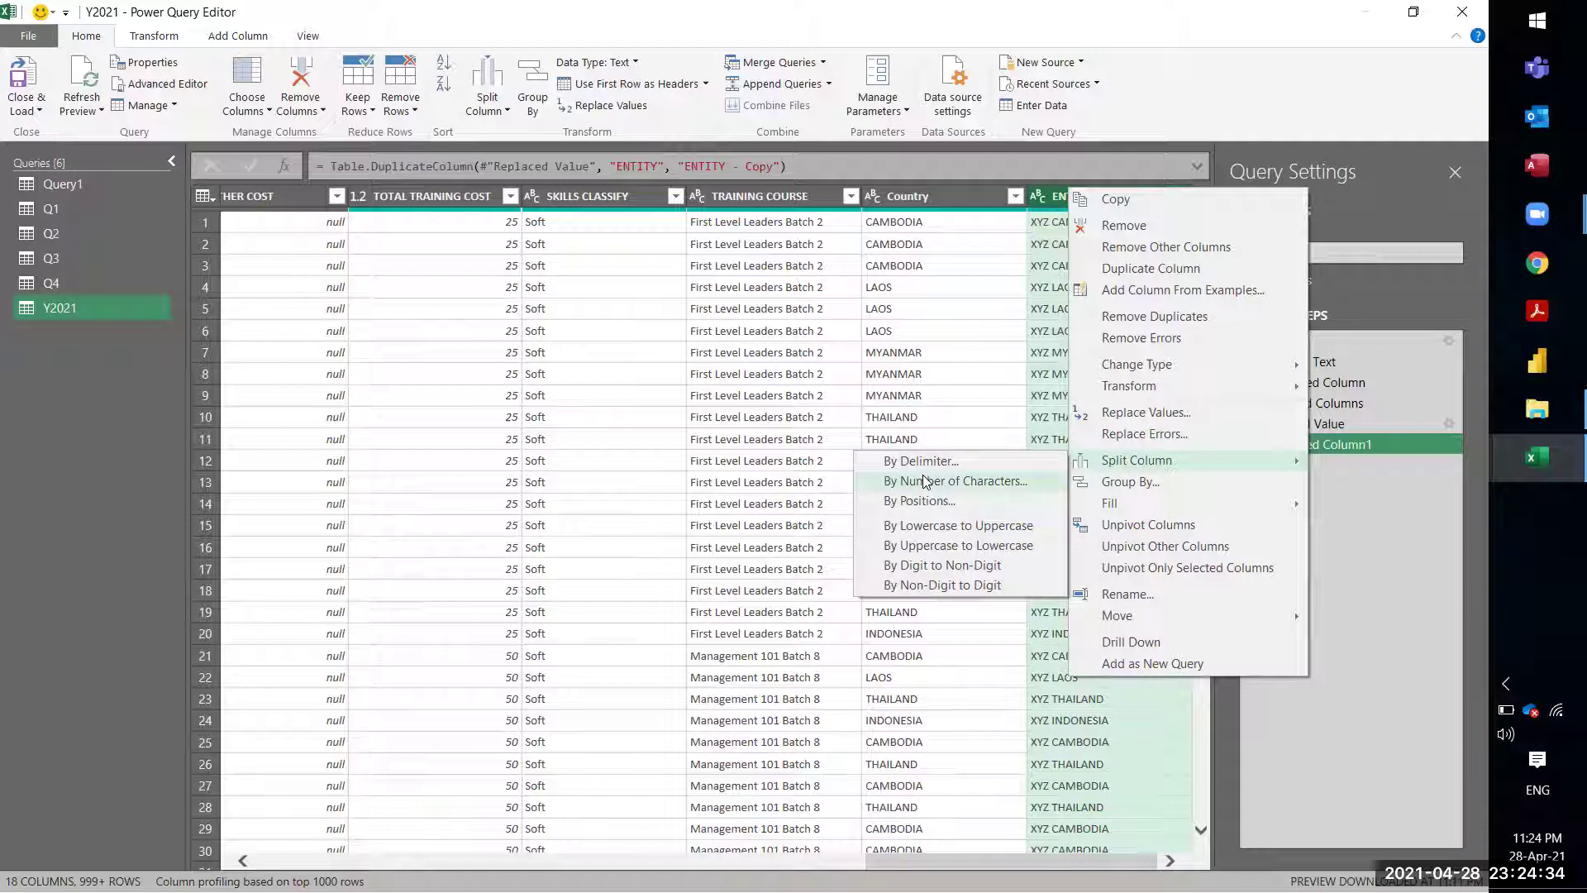
Step: Split ENTITY - Copy by Space at the left-most delimiter into ENTITY - Copy.1 and .2
{"action": "left_click", "coordinate": [925, 462]}
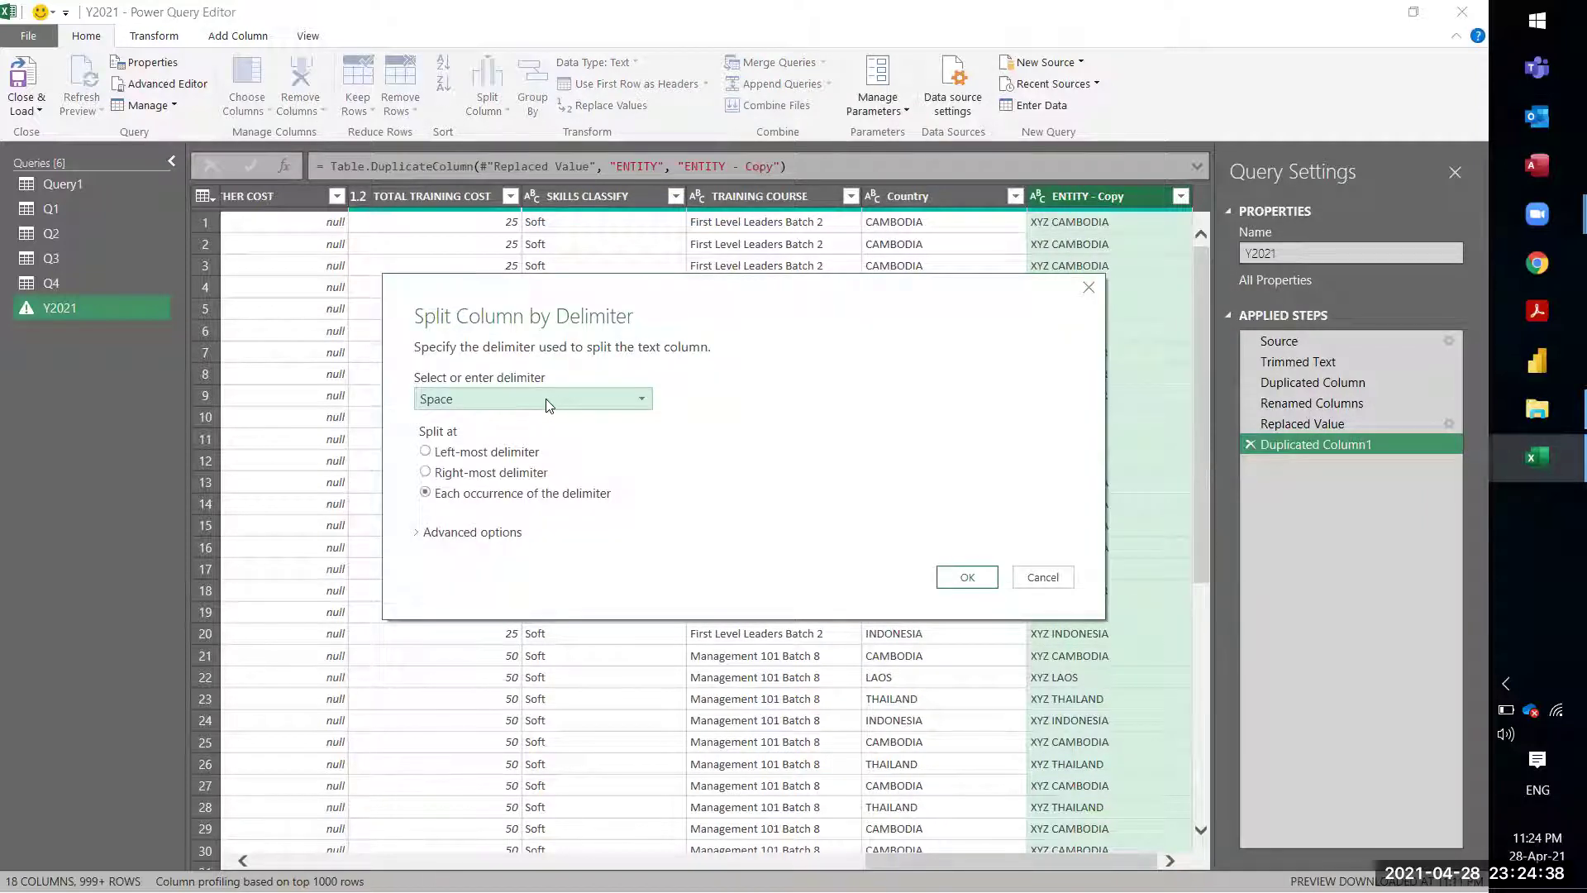
{"action": "left_click", "coordinate": [504, 400]}
{"action": "left_click", "coordinate": [442, 503]}
{"action": "left_click", "coordinate": [433, 456]}
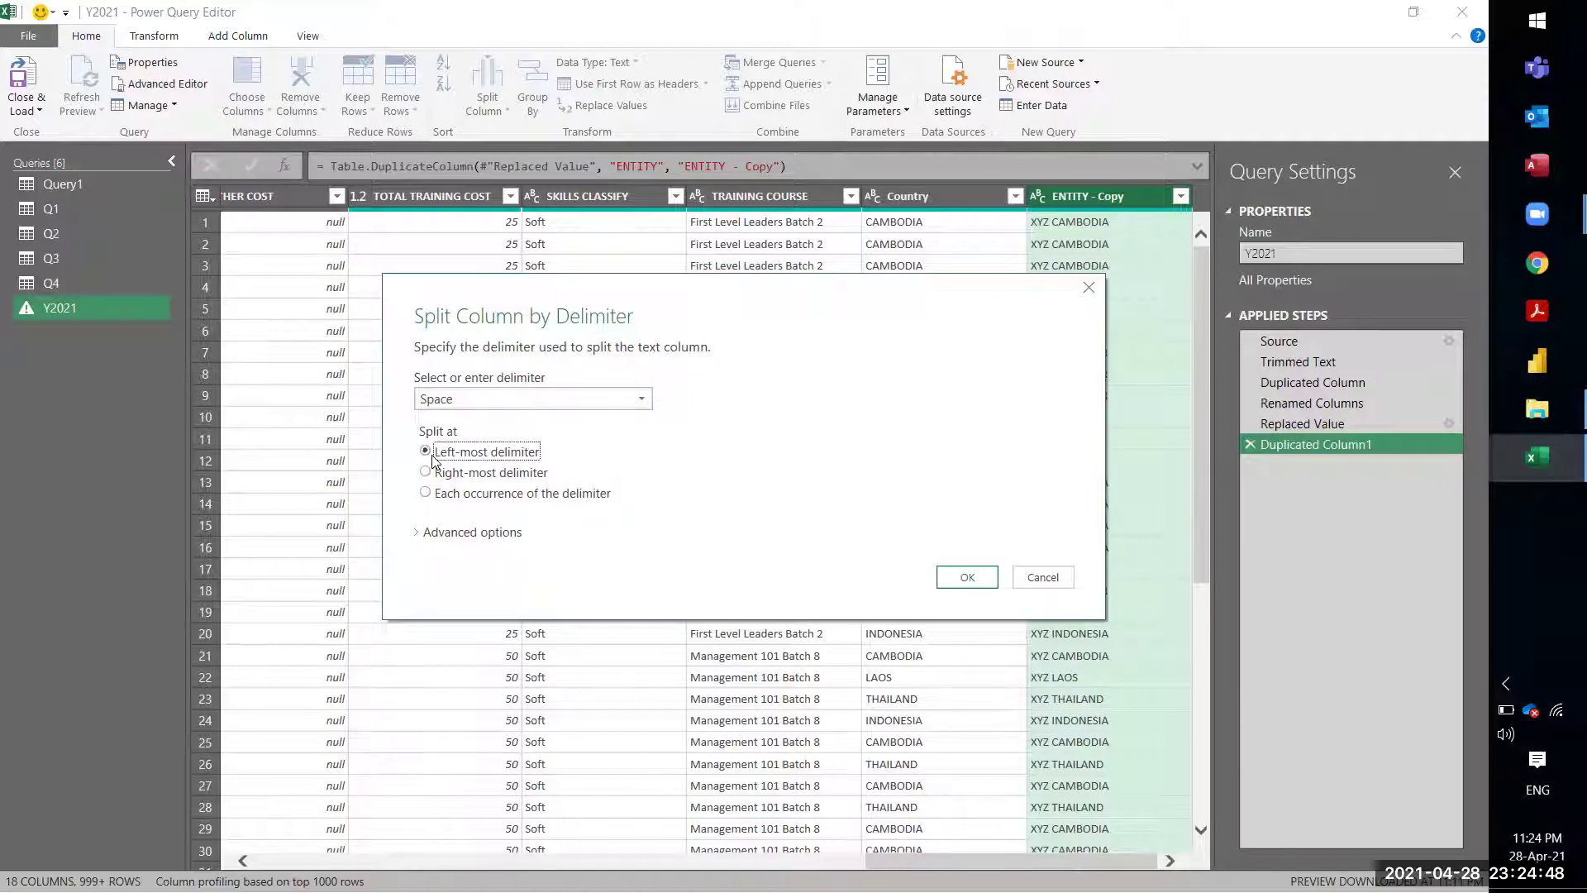
{"action": "left_click", "coordinate": [942, 579]}
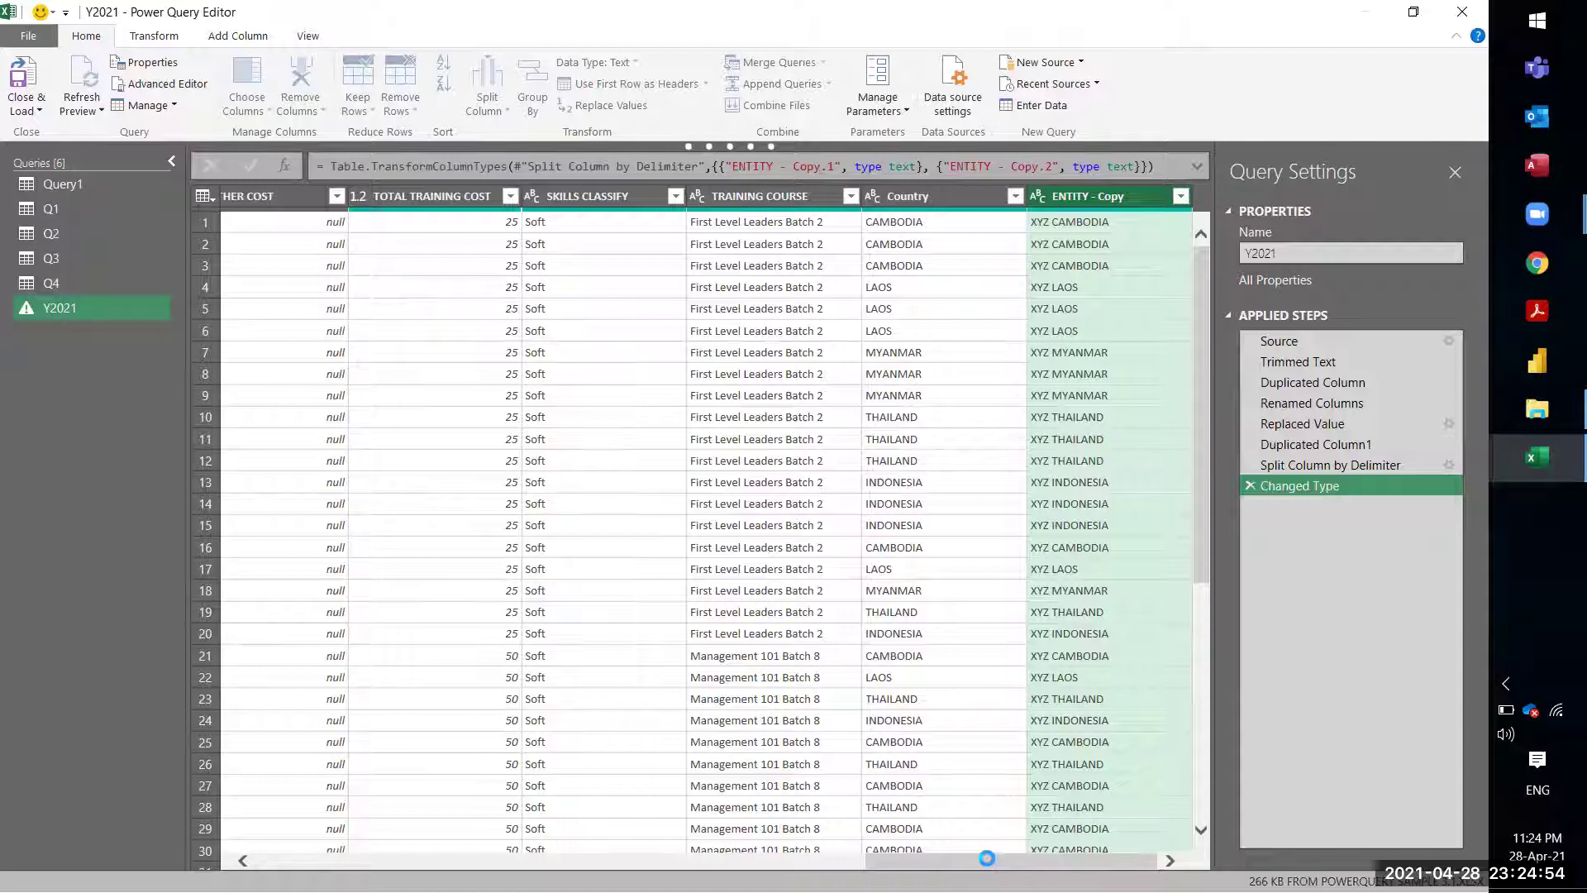
{"action": "left_click_drag", "start_coordinate": [987, 858], "coordinate": [1081, 858]}
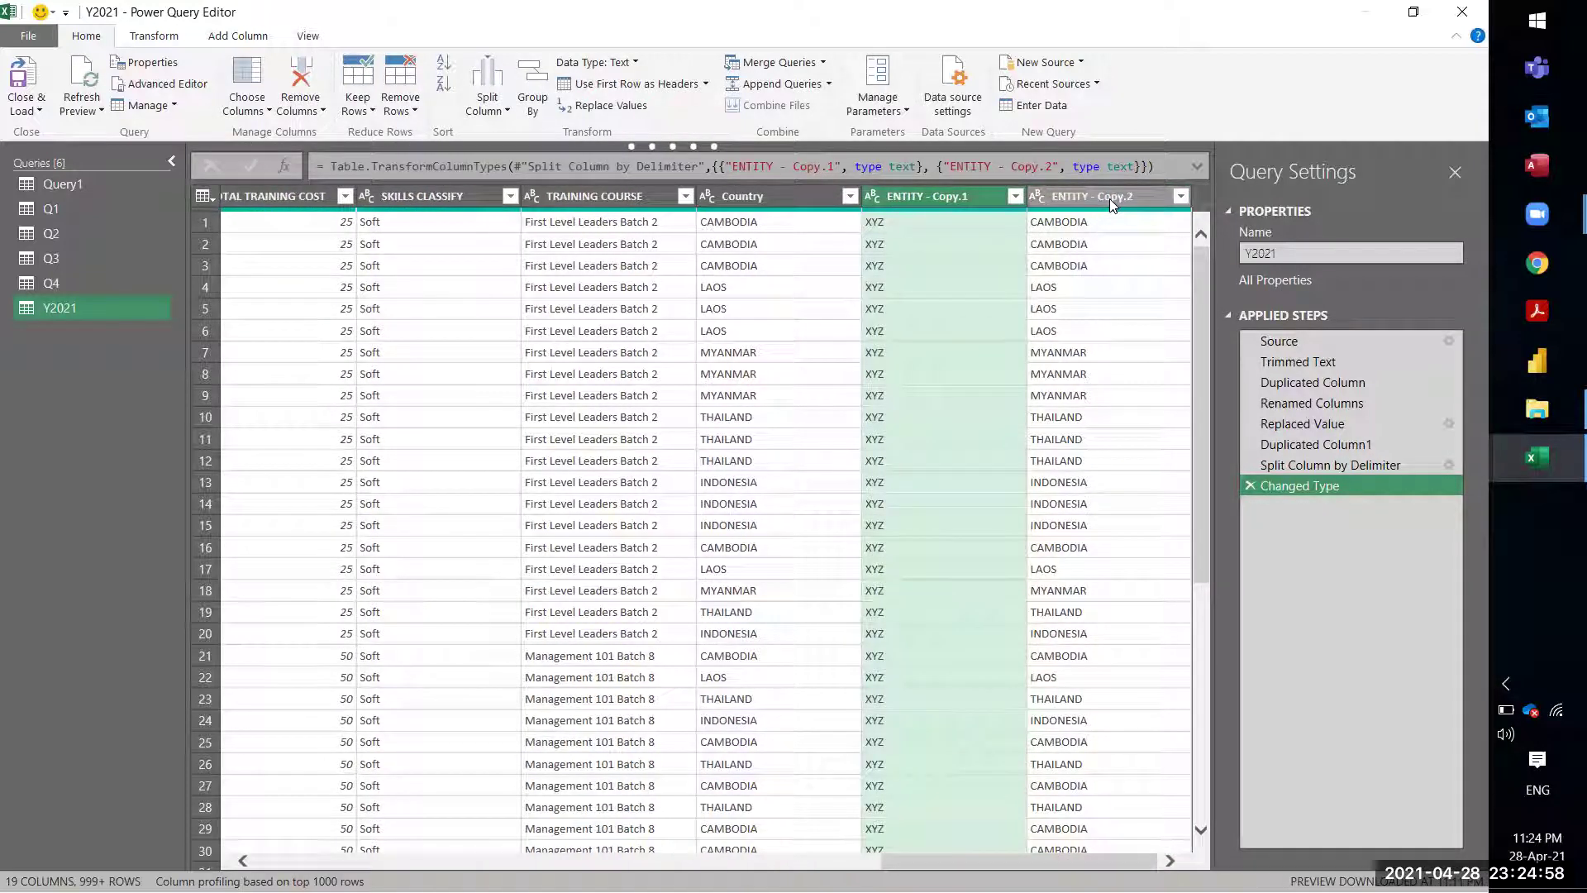
Step: Remove the ENTITY - Copy.1 and ENTITY - Copy.2 columns, leaving 17 columns
{"action": "right_click", "coordinate": [947, 196]}
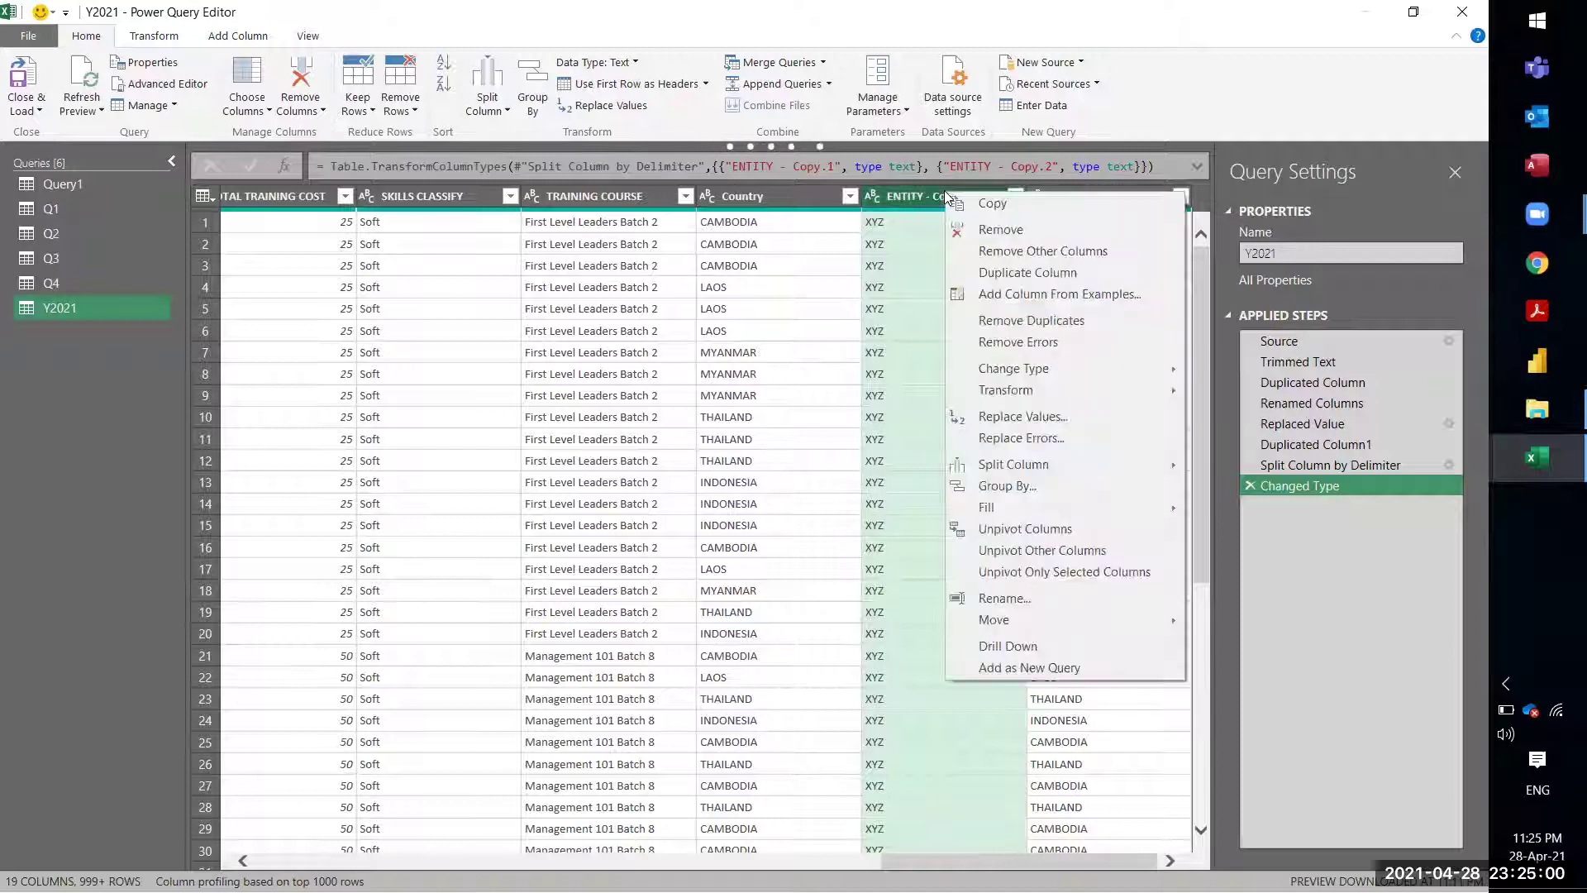
{"action": "left_click", "coordinate": [973, 226]}
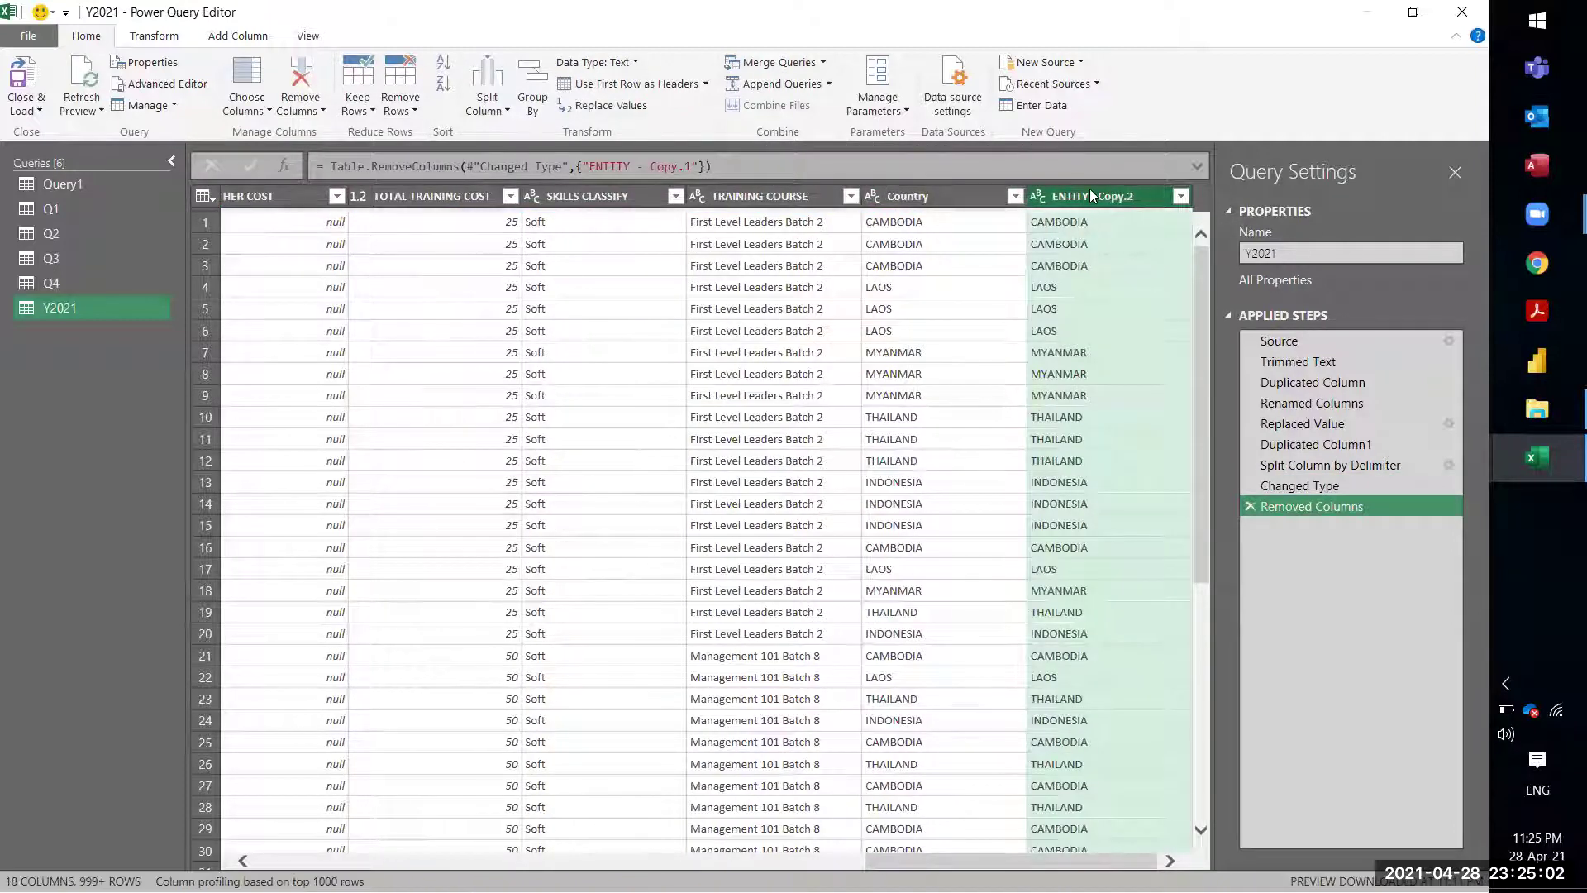
{"action": "double_click", "coordinate": [1091, 194]}
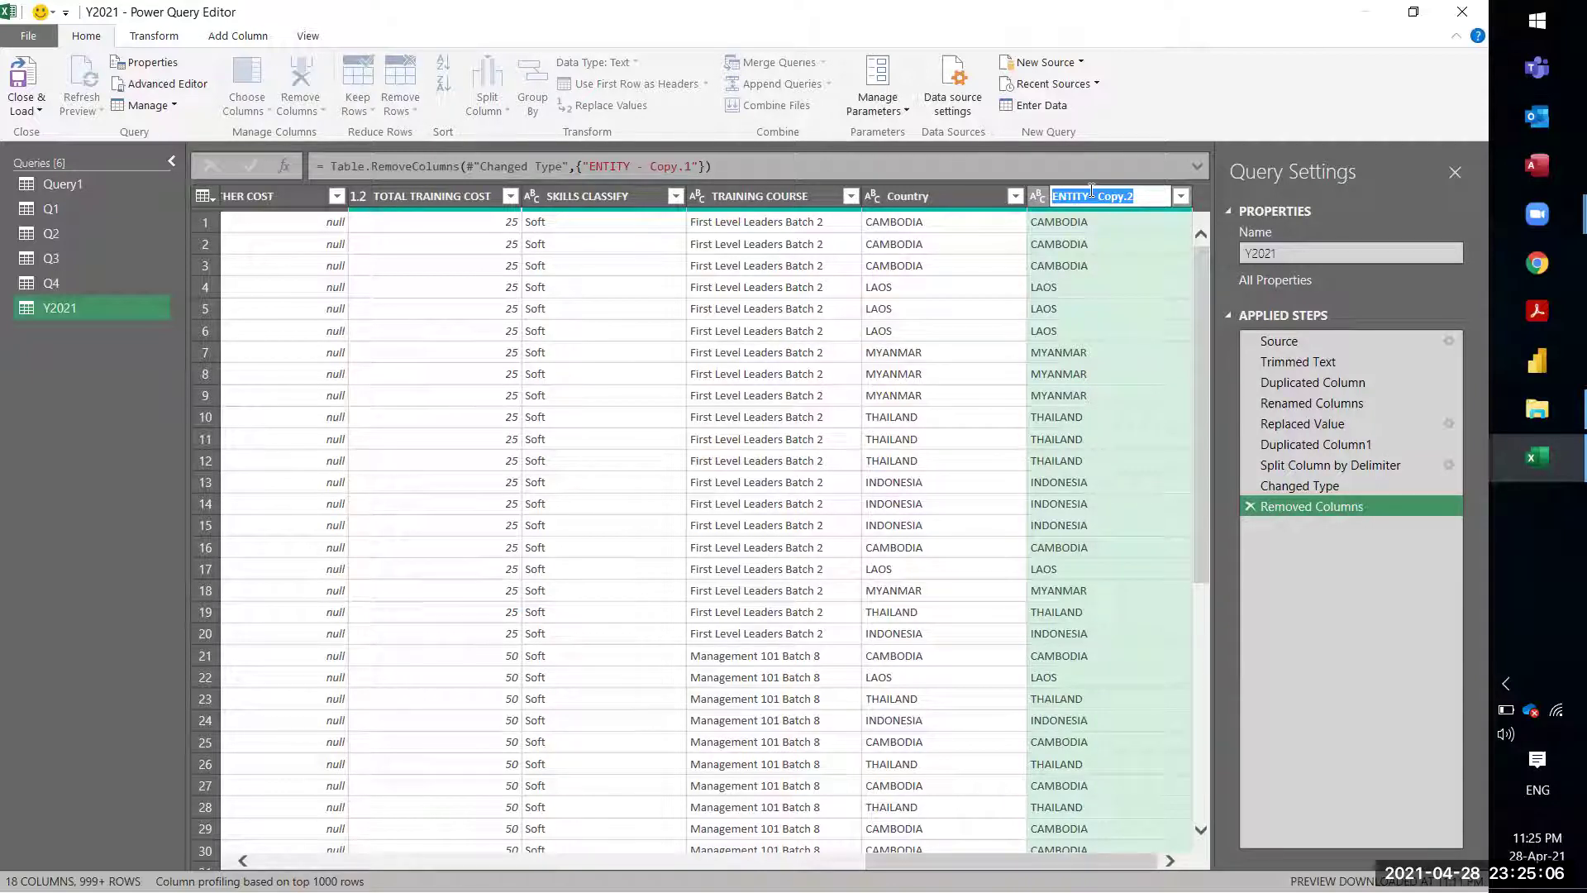
{"action": "key", "text": "Return"}
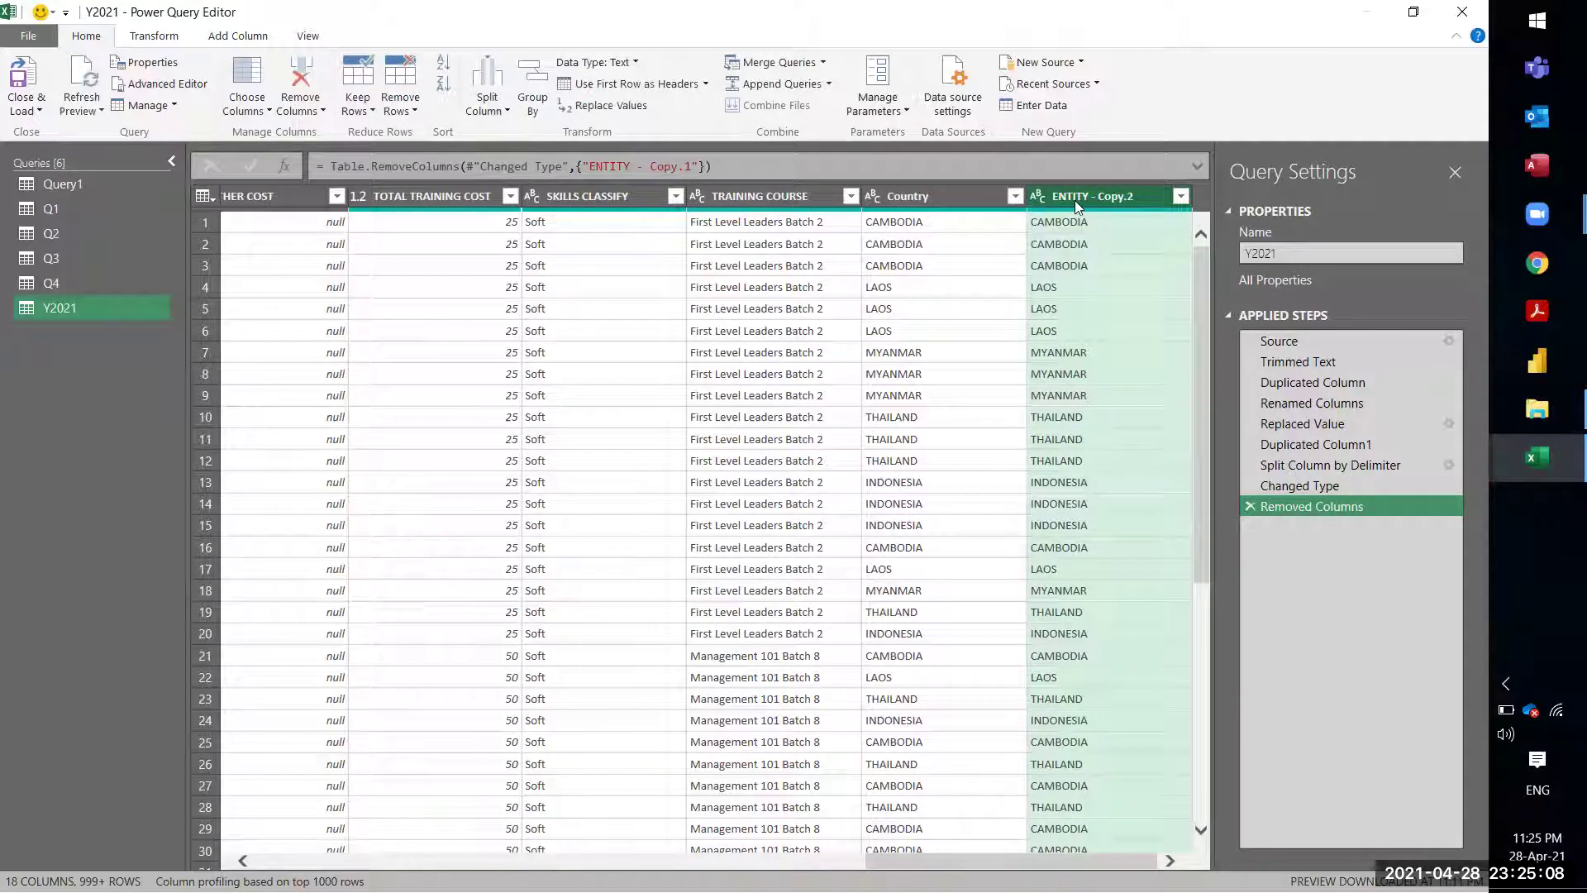
{"action": "right_click", "coordinate": [1078, 200]}
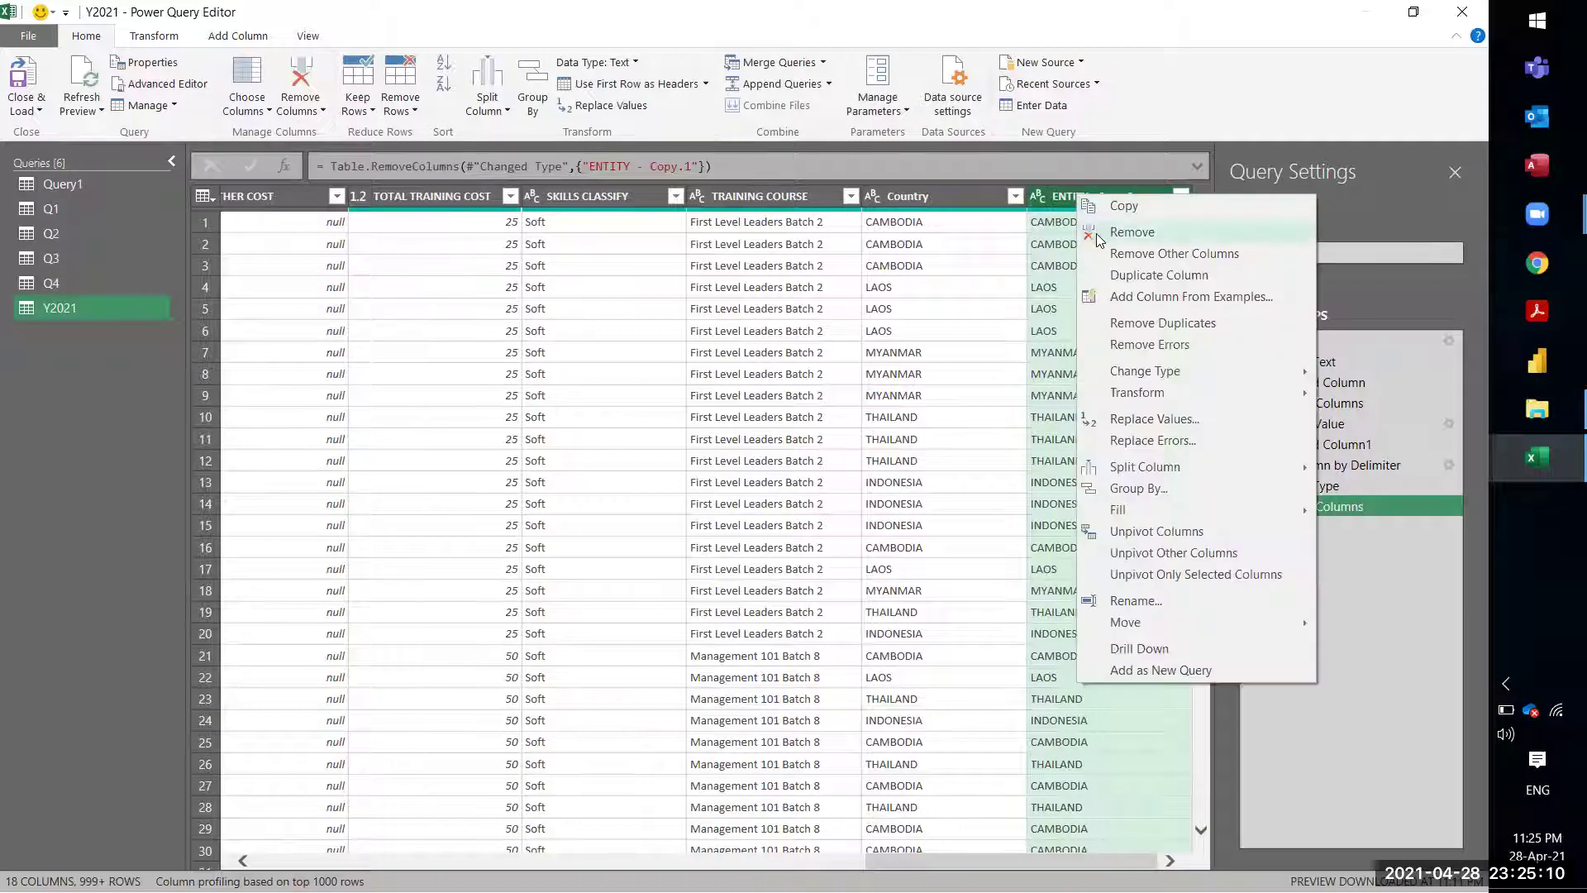
{"action": "left_click", "coordinate": [1102, 234]}
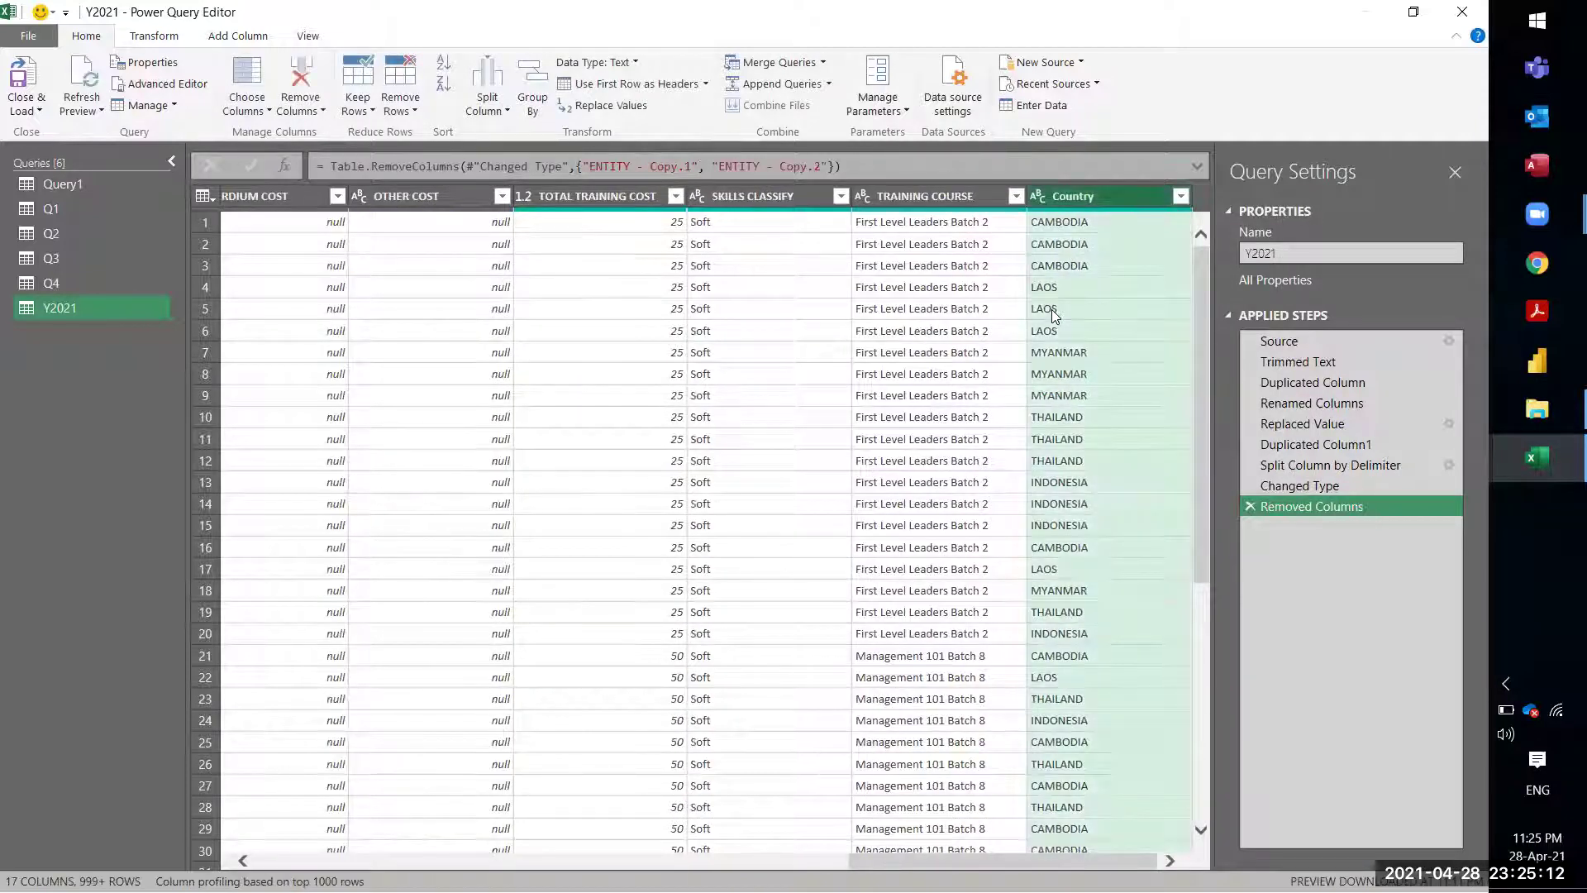
Step: Move the column selection back to DATE at the start of the table
{"action": "key", "text": "Left"}
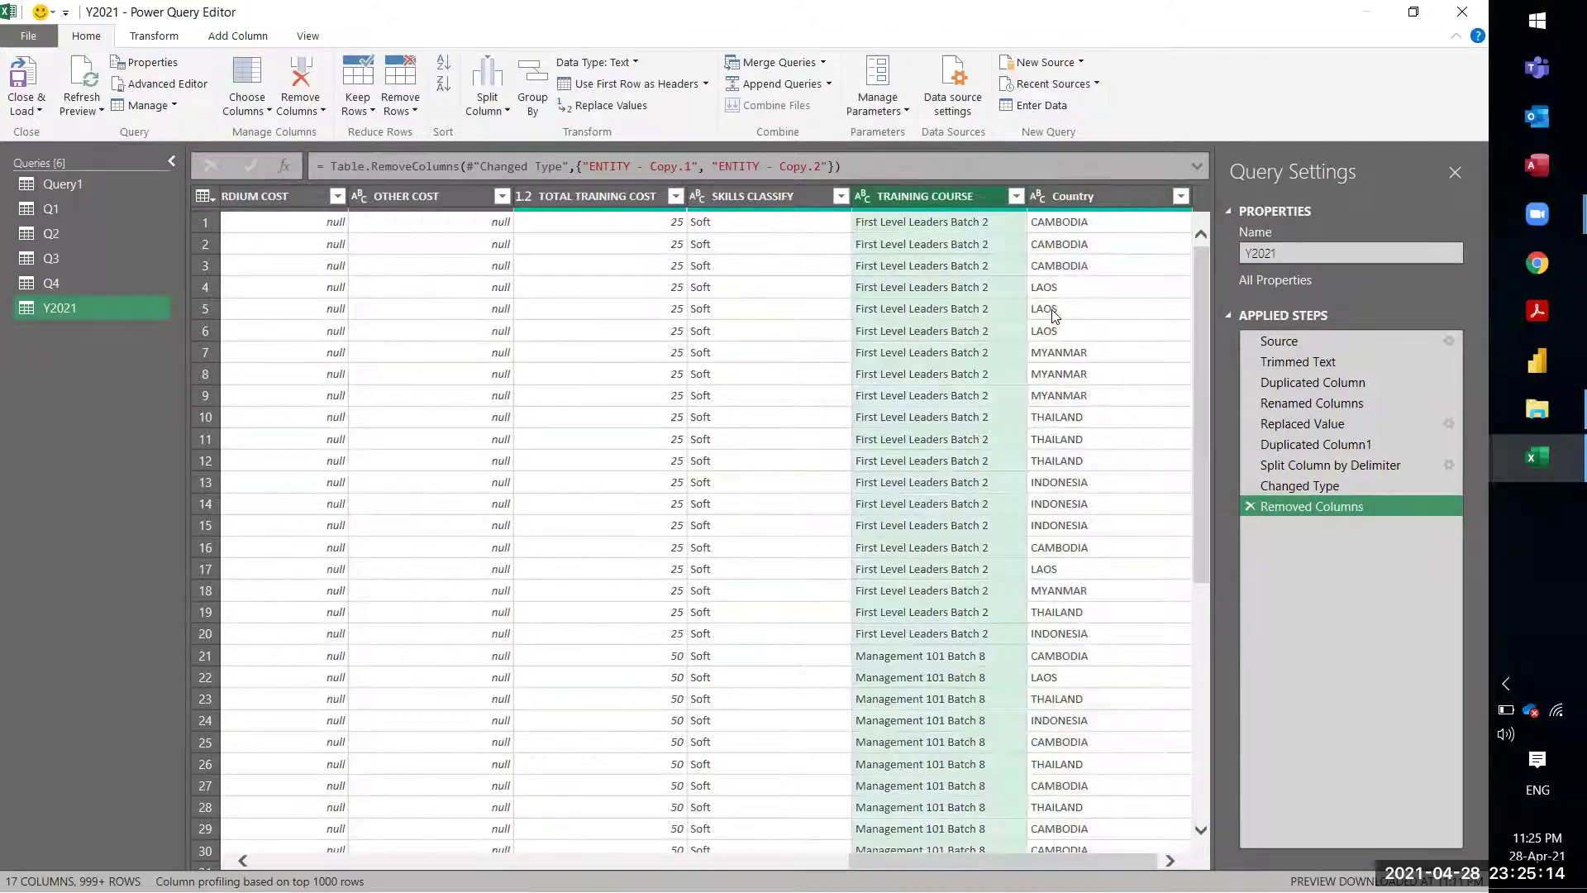
{"action": "key", "text": "Left"}
{"action": "key", "text": "Left"}
{"action": "key", "text": "Left"}
{"action": "key", "text": "Left"}
{"action": "key", "text": "Left"}
{"action": "key", "text": "Left"}
{"action": "key", "text": "Left"}
{"action": "key", "text": "Left"}
{"action": "key", "text": "Left"}
{"action": "key", "text": "Left"}
{"action": "key", "text": "Left"}
{"action": "key", "text": "Right"}
{"action": "key", "text": "Right"}
{"action": "key", "text": "Right"}
{"action": "key", "text": "Right"}
{"action": "key", "text": "Right"}
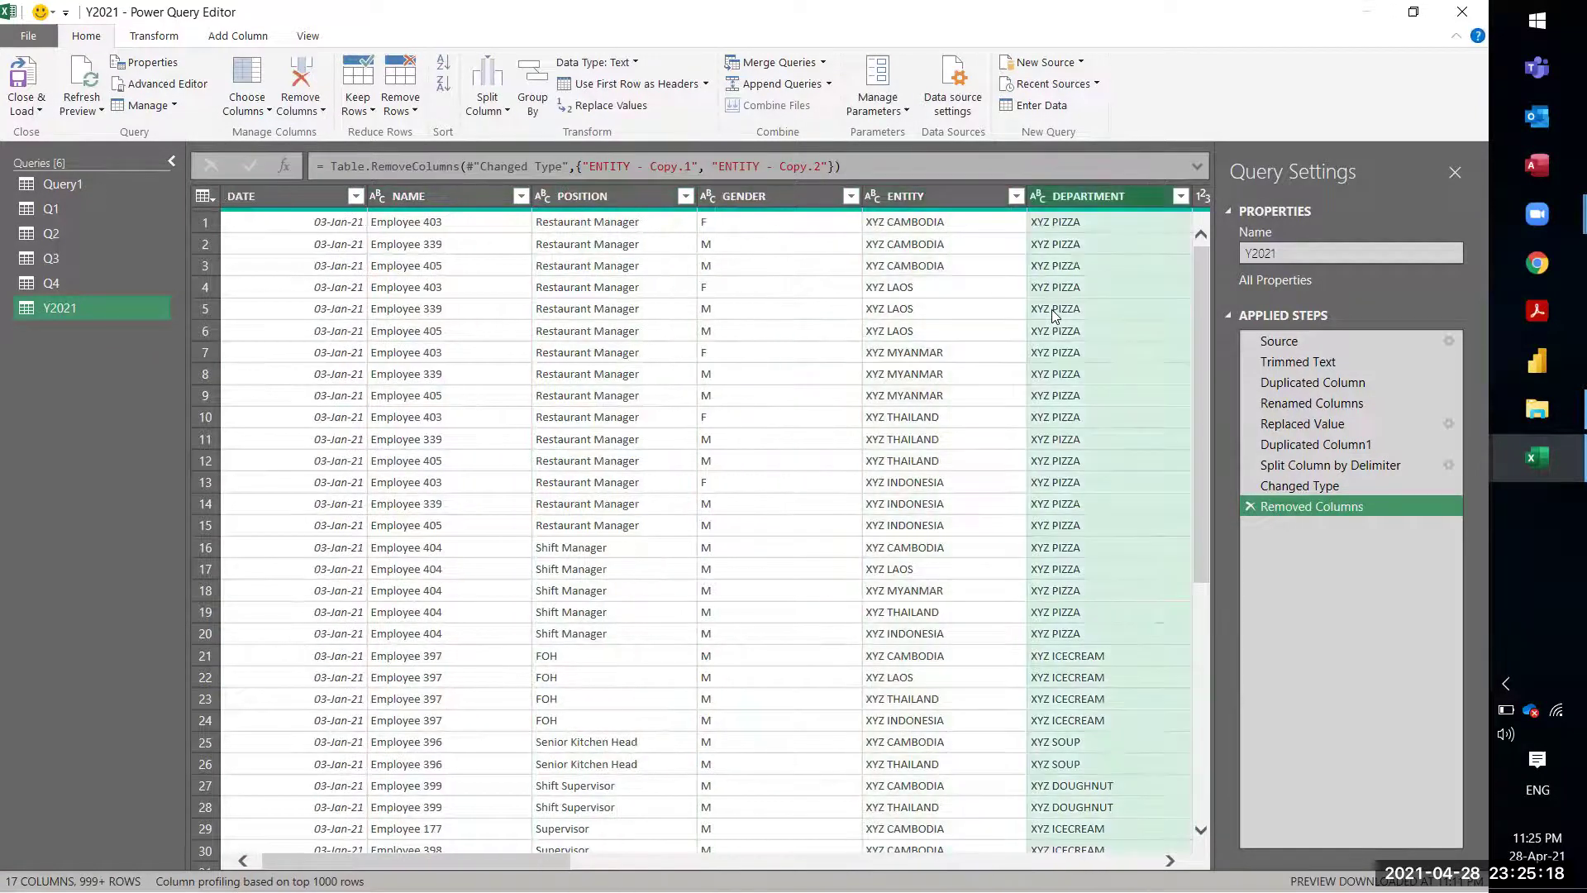
{"action": "key", "text": "Right"}
{"action": "key", "text": "Right"}
{"action": "key", "text": "Right"}
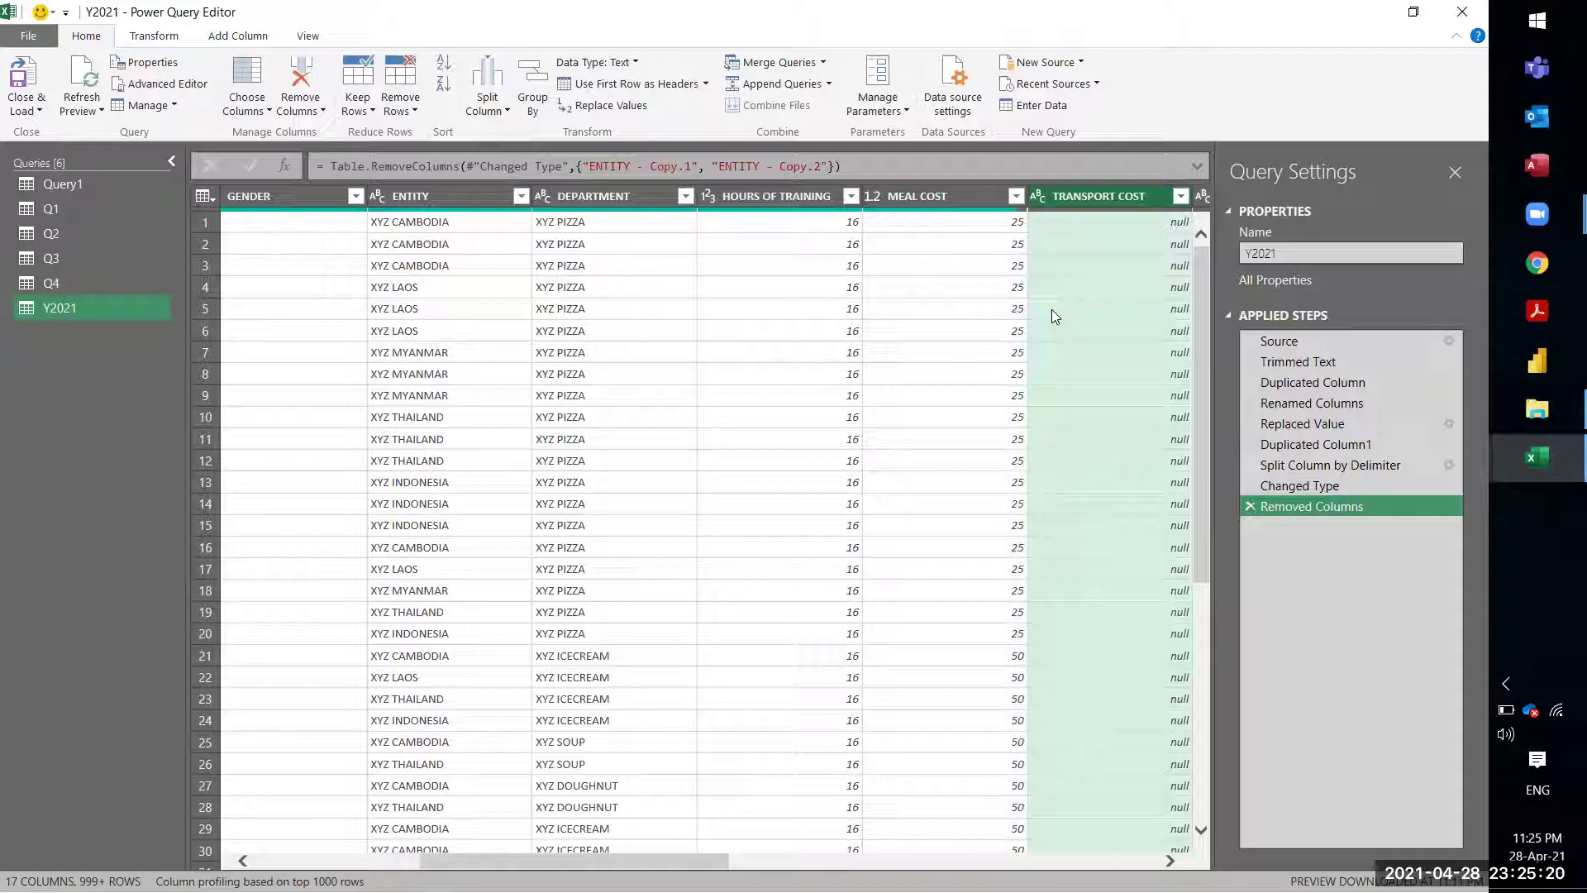
{"action": "key", "text": "Left"}
{"action": "key", "text": "Left"}
{"action": "key", "text": "Left"}
{"action": "key", "text": "Left"}
{"action": "key", "text": "Left"}
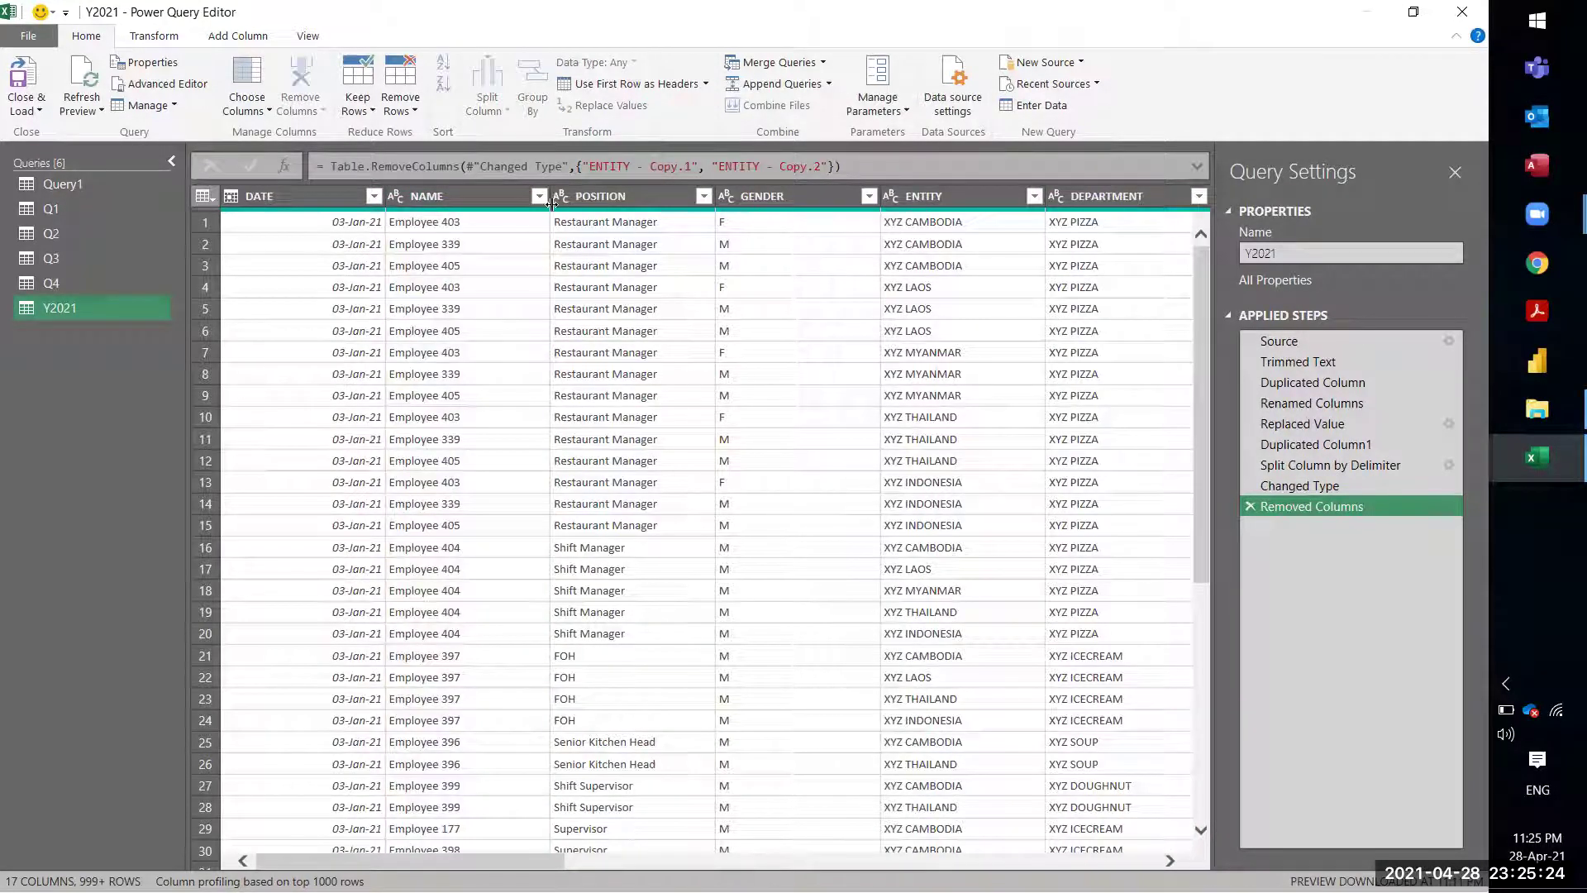
Step: Use Close & Load To to load Y2021 as a table on a new worksheet
{"action": "left_click", "coordinate": [343, 202]}
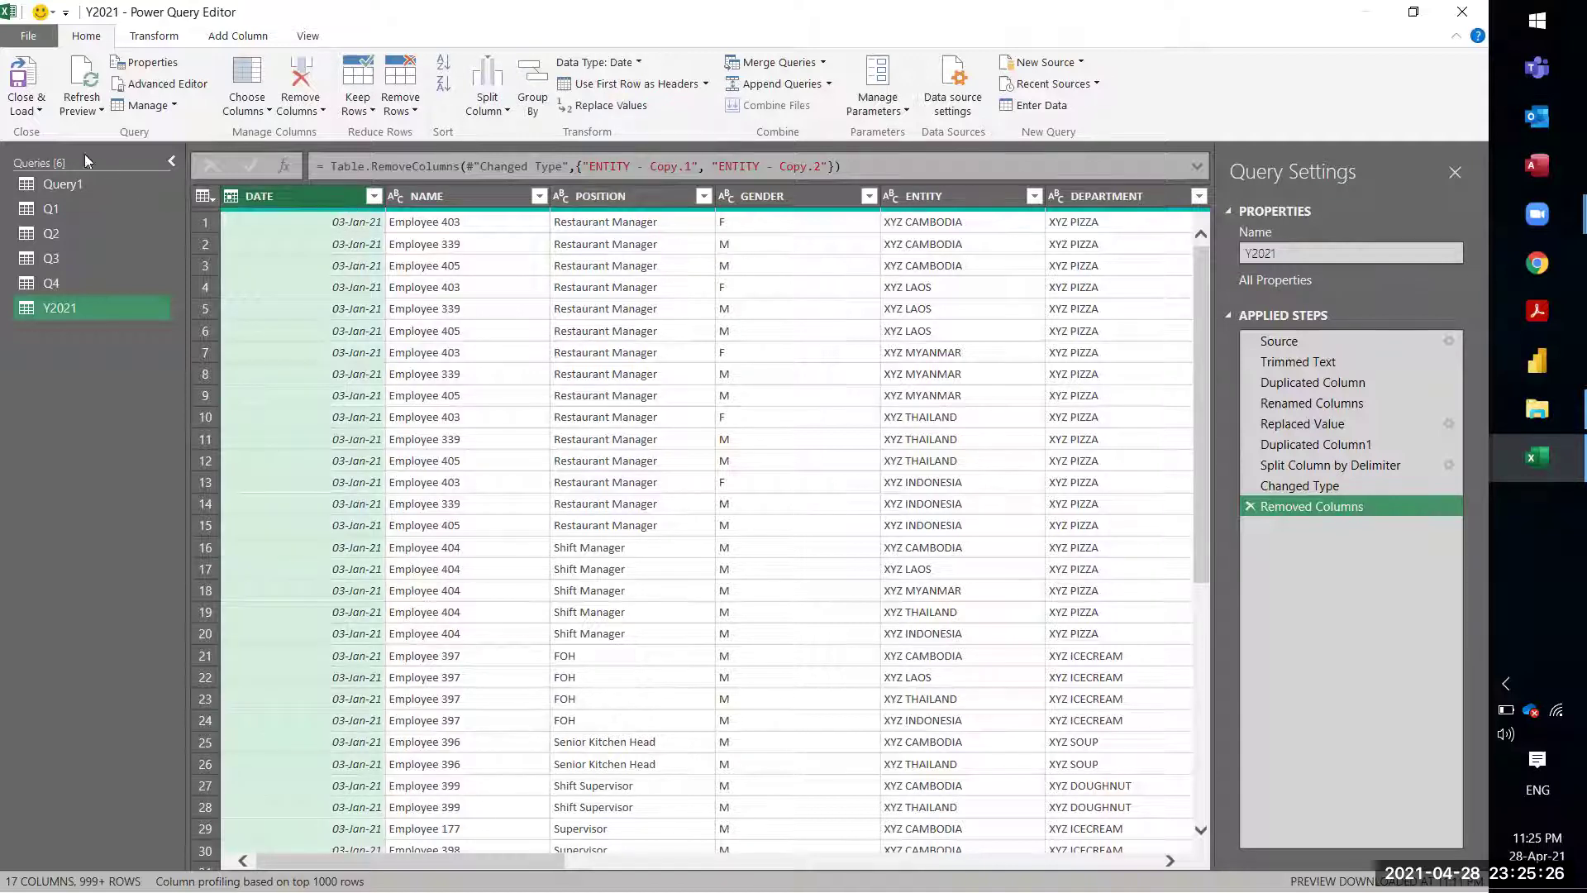
{"action": "left_click", "coordinate": [31, 118]}
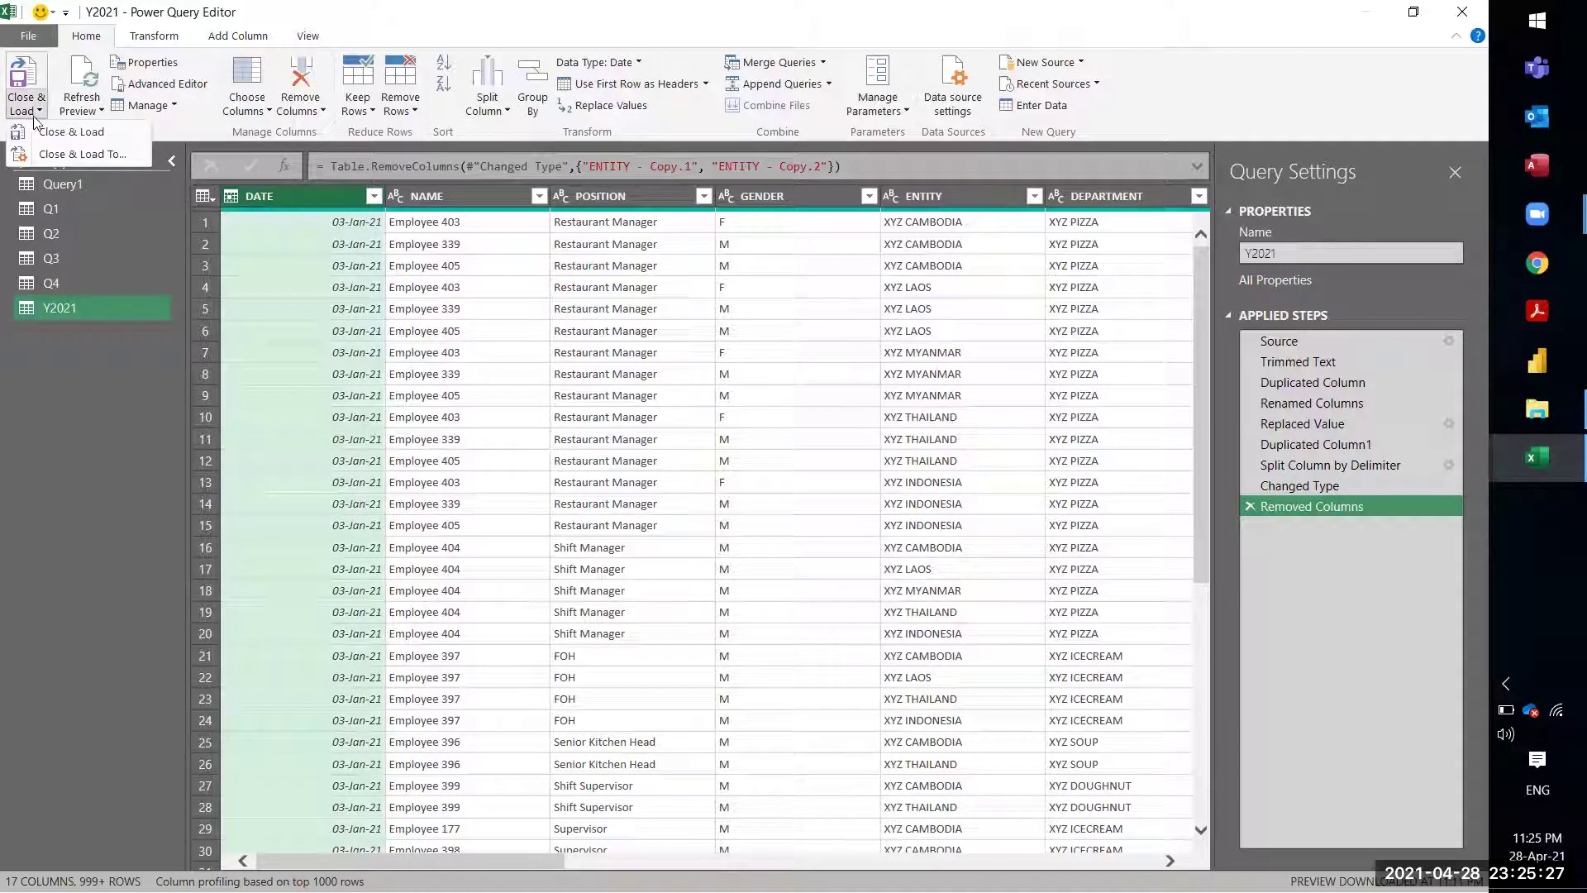
{"action": "left_click", "coordinate": [72, 155]}
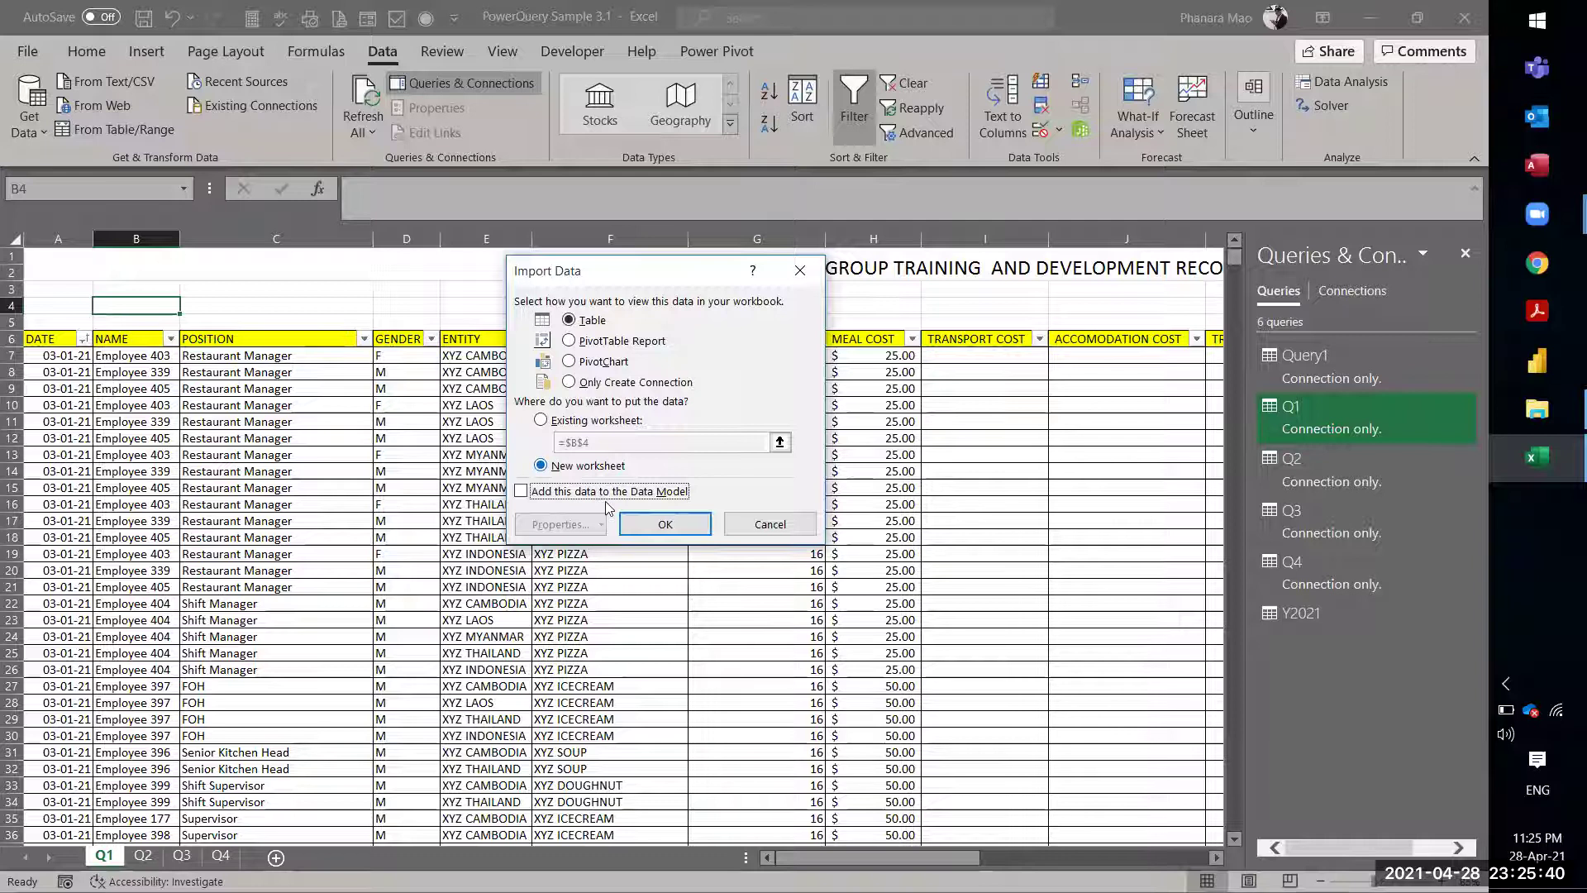
{"action": "left_click", "coordinate": [643, 524]}
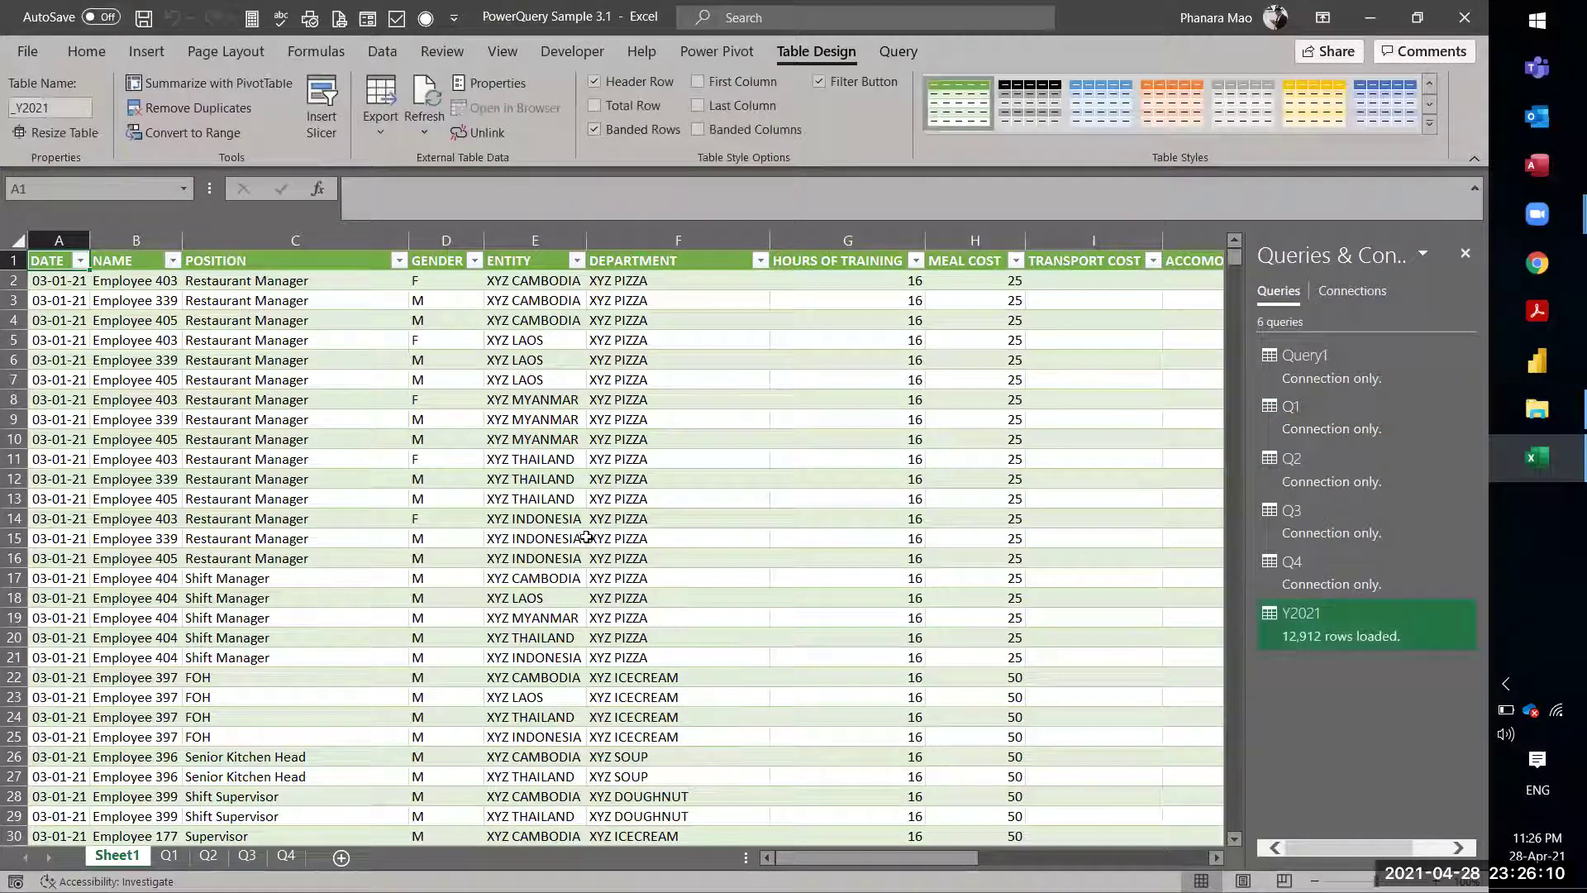
{"action": "left_click", "coordinate": [272, 441]}
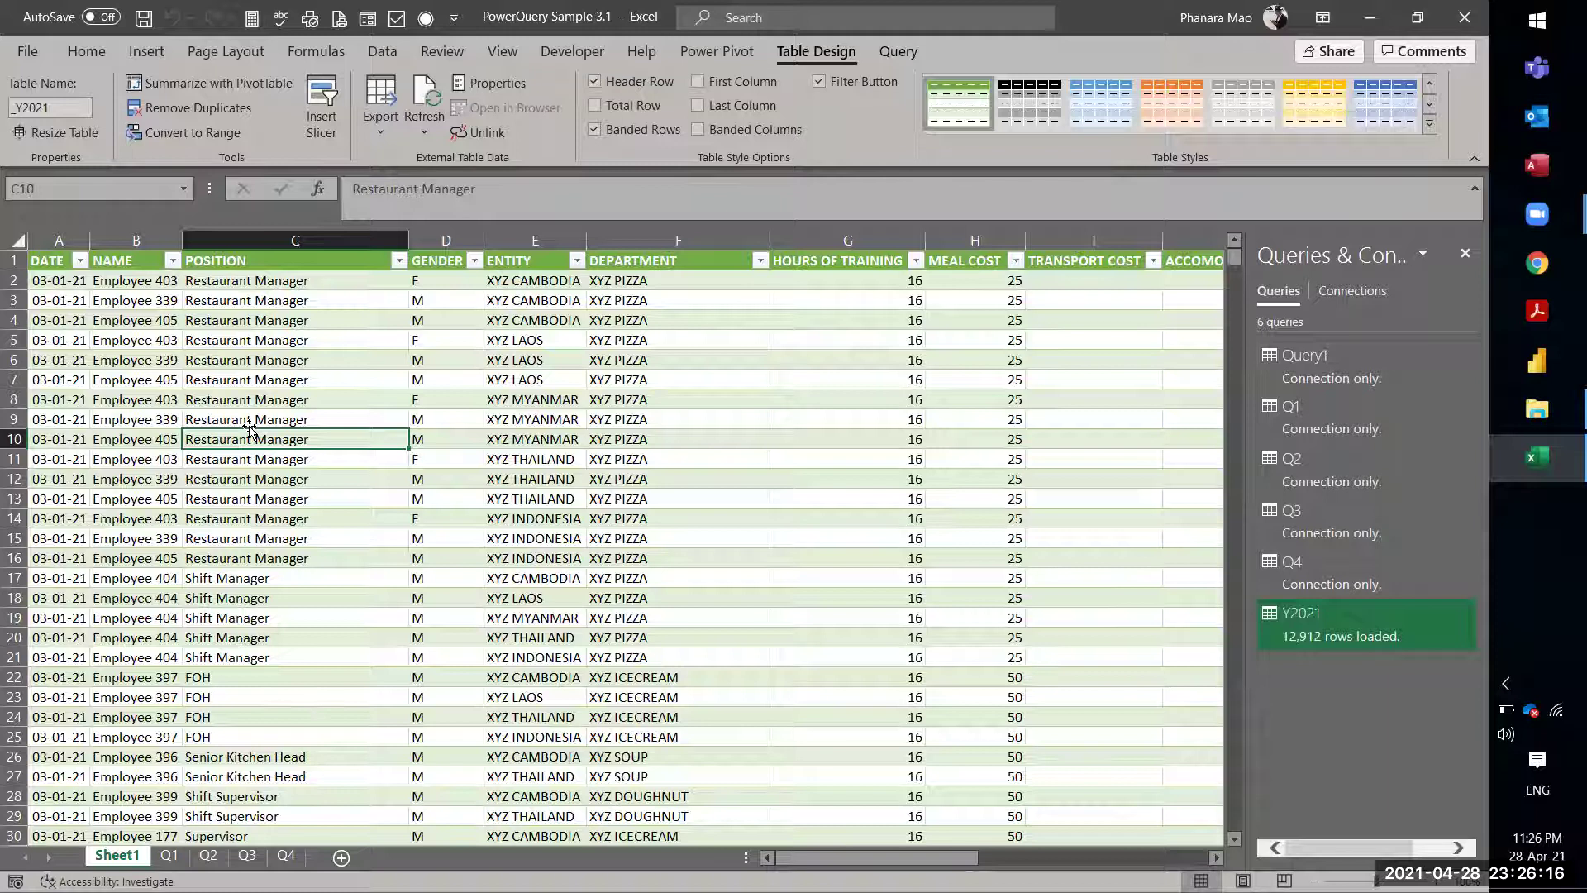
{"action": "left_click", "coordinate": [289, 300]}
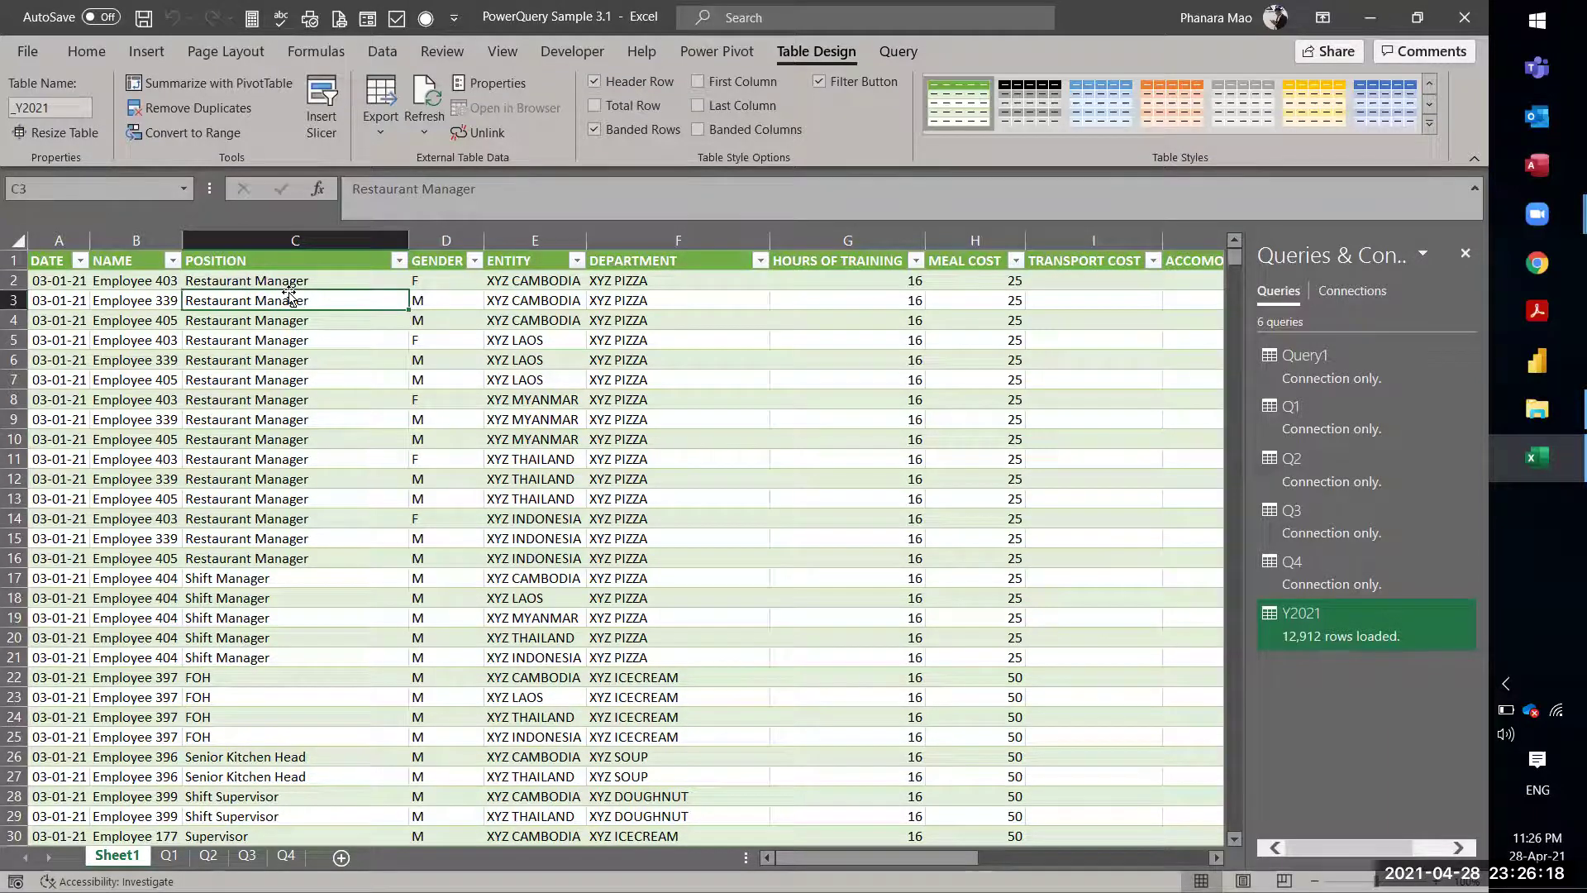
{"action": "key", "text": "Right"}
{"action": "key", "text": "Right"}
{"action": "key", "text": "Right"}
{"action": "key", "text": "Right"}
{"action": "key", "text": "Right"}
{"action": "key", "text": "Right"}
{"action": "key", "text": "Right"}
{"action": "key", "text": "Right"}
{"action": "key", "text": "Right"}
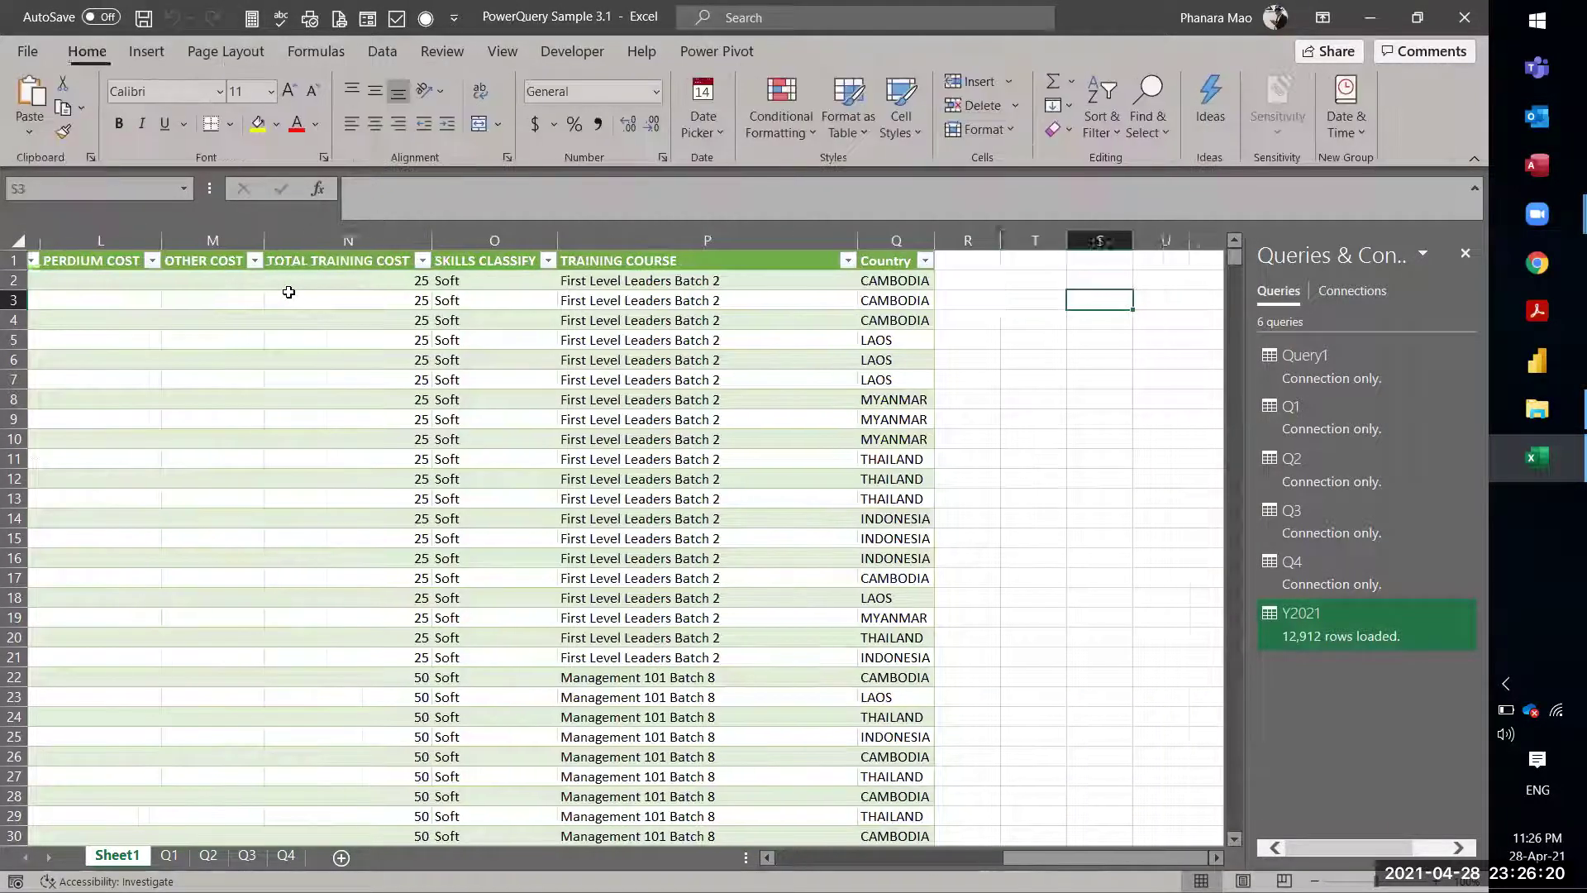
{"action": "key", "text": "Left"}
{"action": "key", "text": "Left"}
{"action": "key", "text": "Left"}
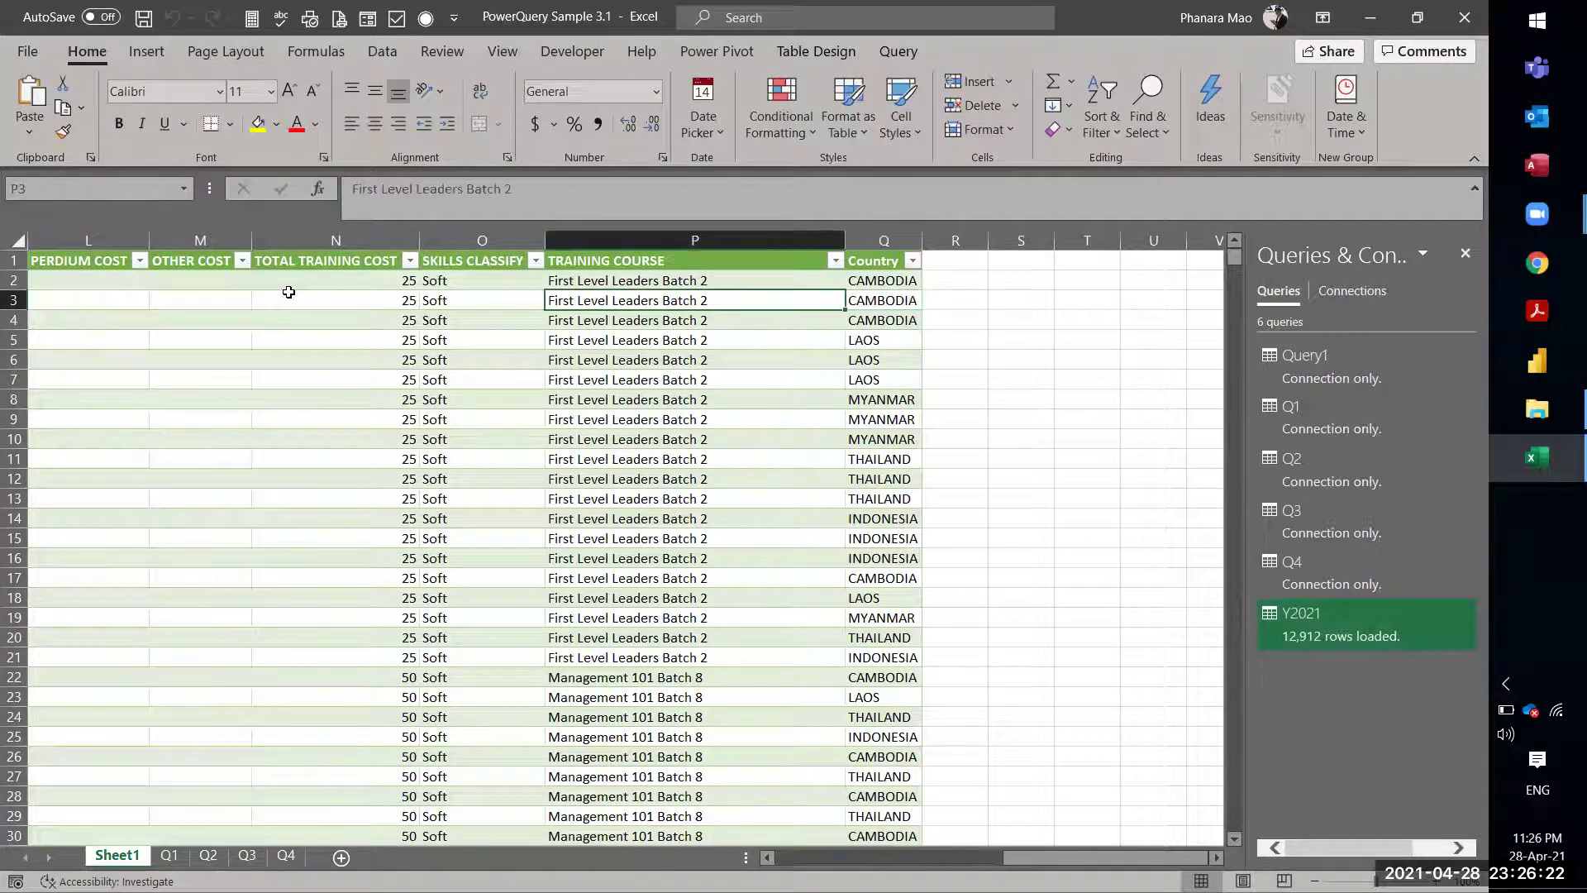
{"action": "key", "text": "Left"}
{"action": "key", "text": "Left"}
{"action": "key", "text": "Left"}
{"action": "key", "text": "Left"}
{"action": "key", "text": "Left"}
{"action": "key", "text": "Left"}
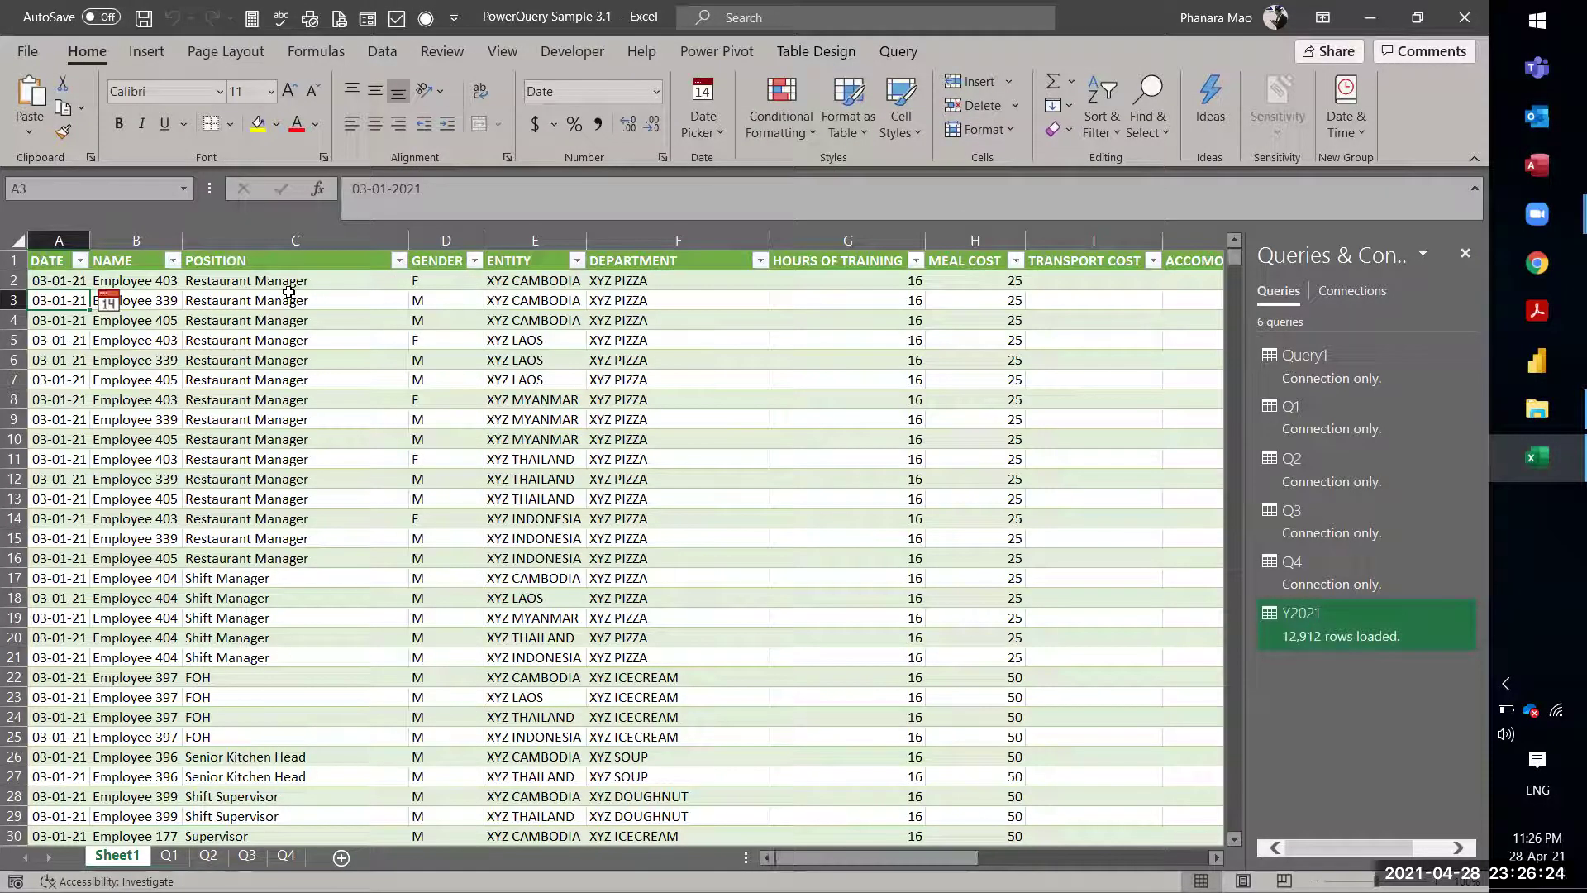
{"action": "left_click", "coordinate": [150, 262]}
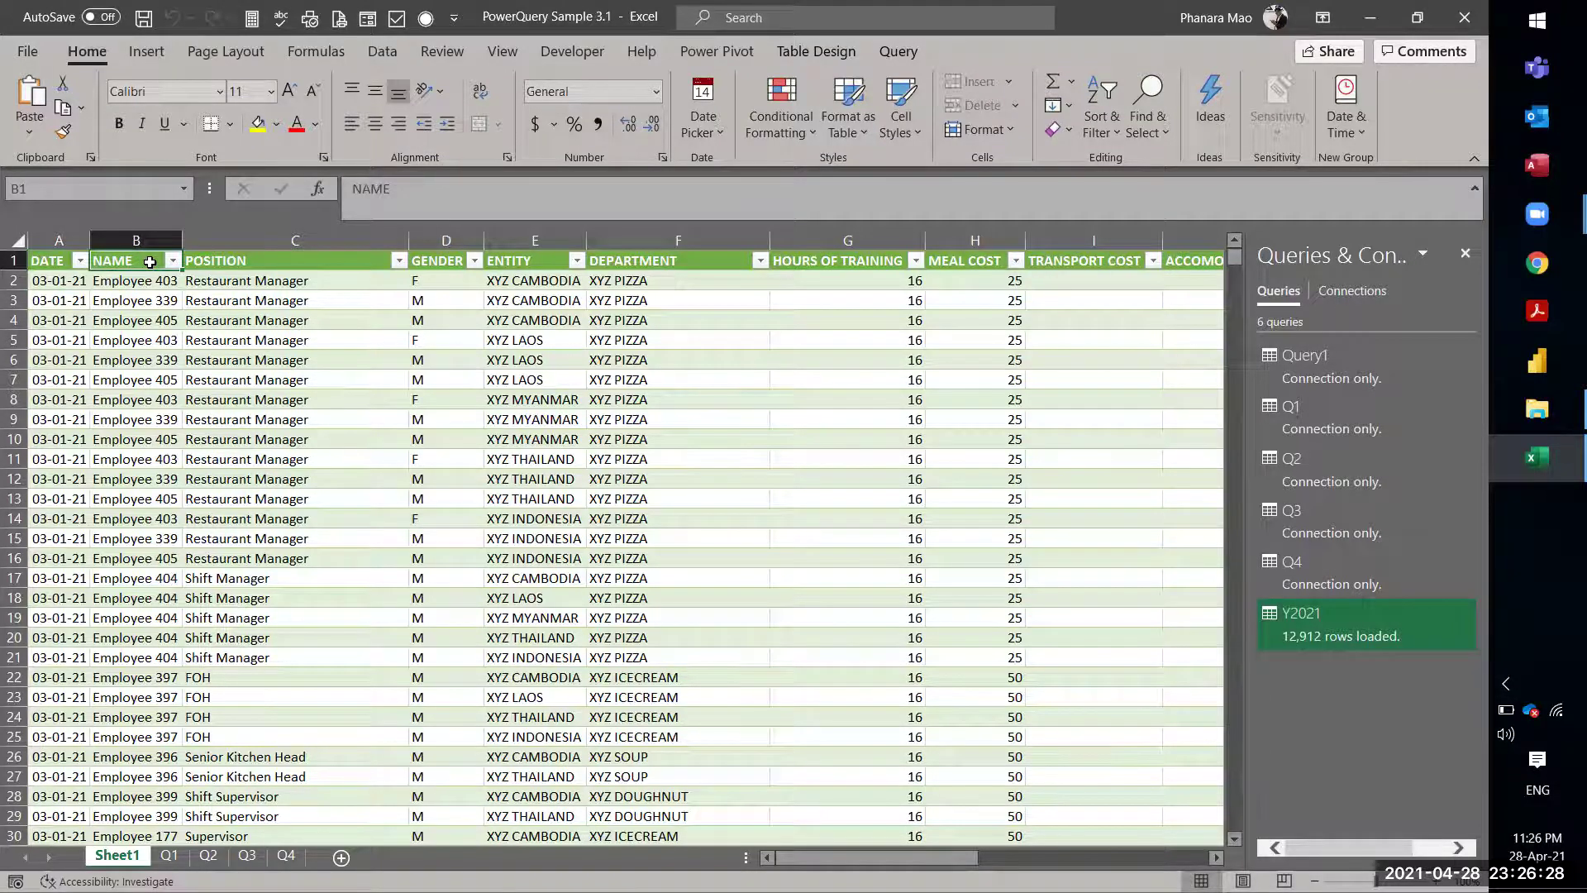
{"action": "key", "text": "ctrl+shift+Down"}
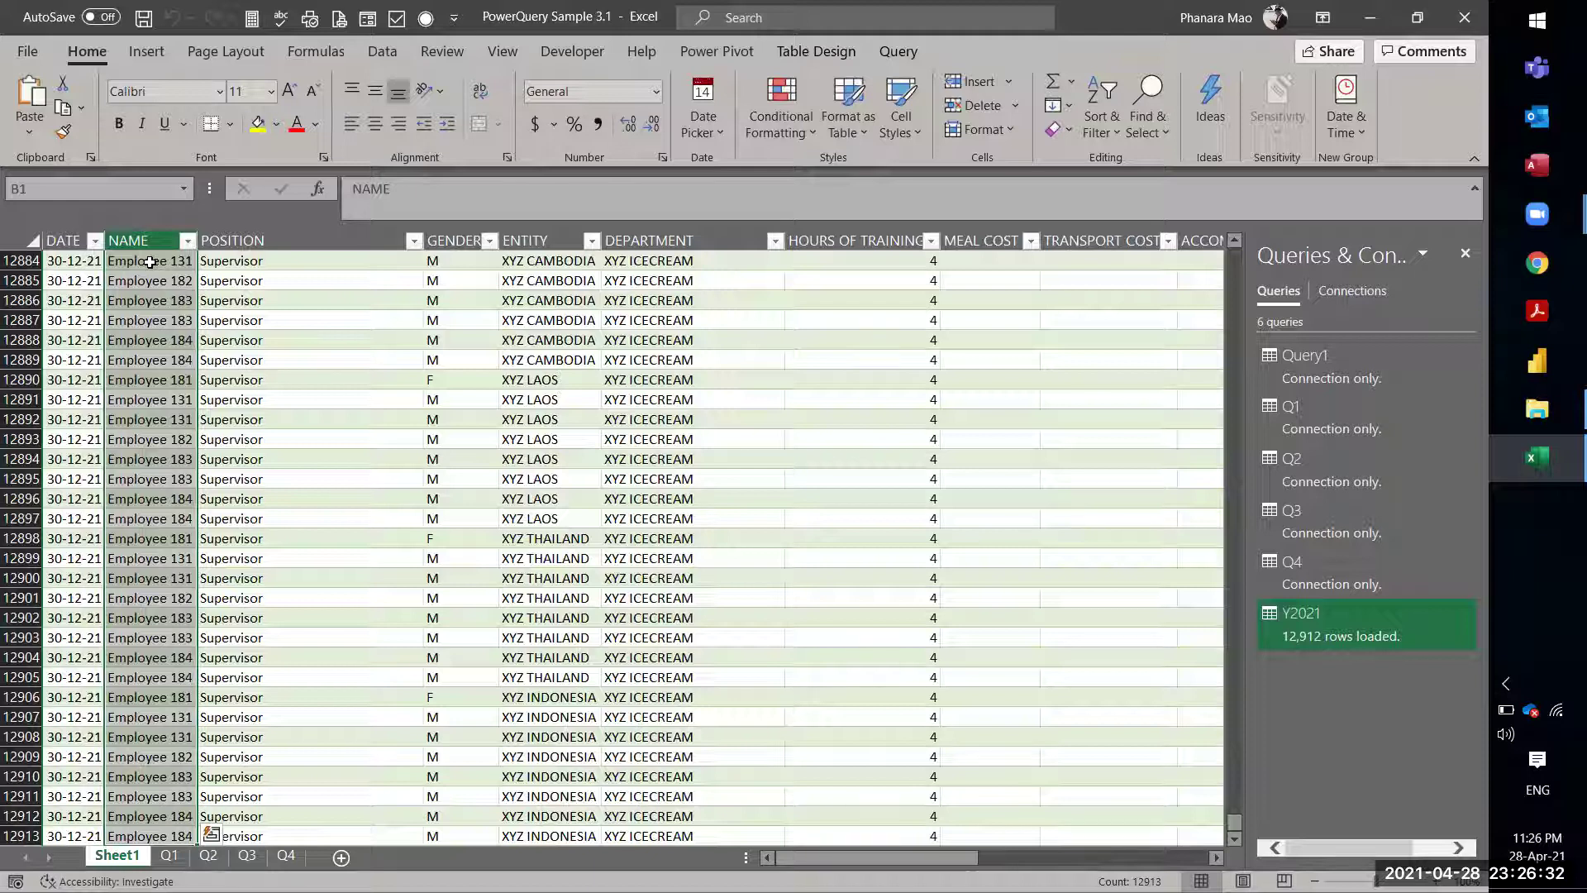
{"action": "left_click", "coordinate": [351, 362]}
{"action": "scroll", "coordinate": [345, 404], "scroll_direction": "up", "scroll_amount": 4}
{"action": "scroll", "coordinate": [441, 474], "scroll_direction": "up", "scroll_amount": 2}
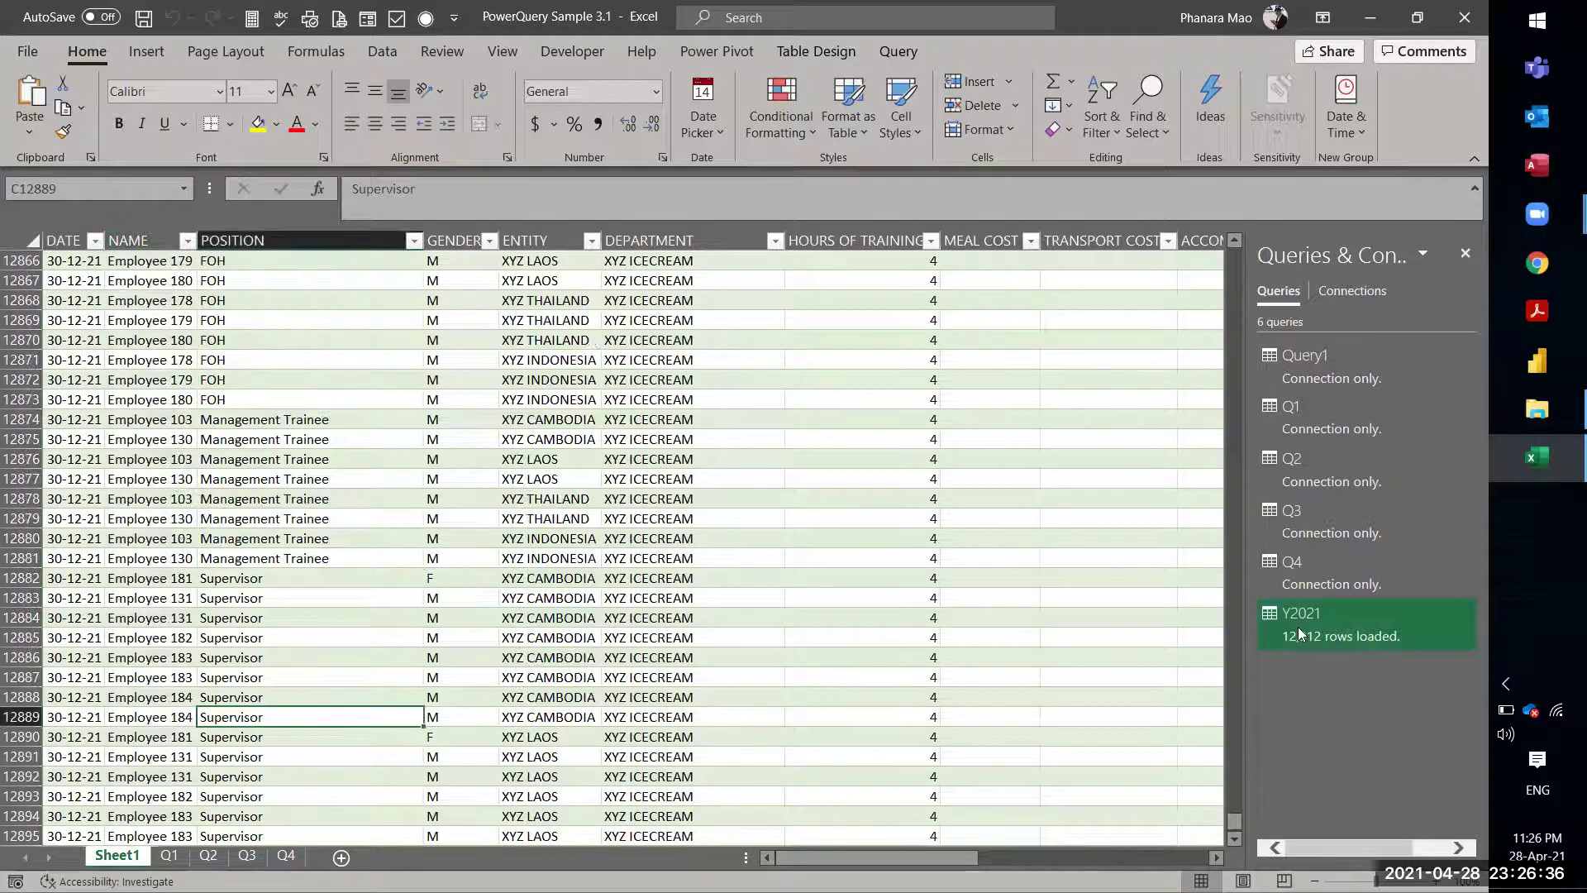
{"action": "left_click_drag", "start_coordinate": [1232, 824], "coordinate": [1234, 258]}
{"action": "left_click", "coordinate": [581, 377]}
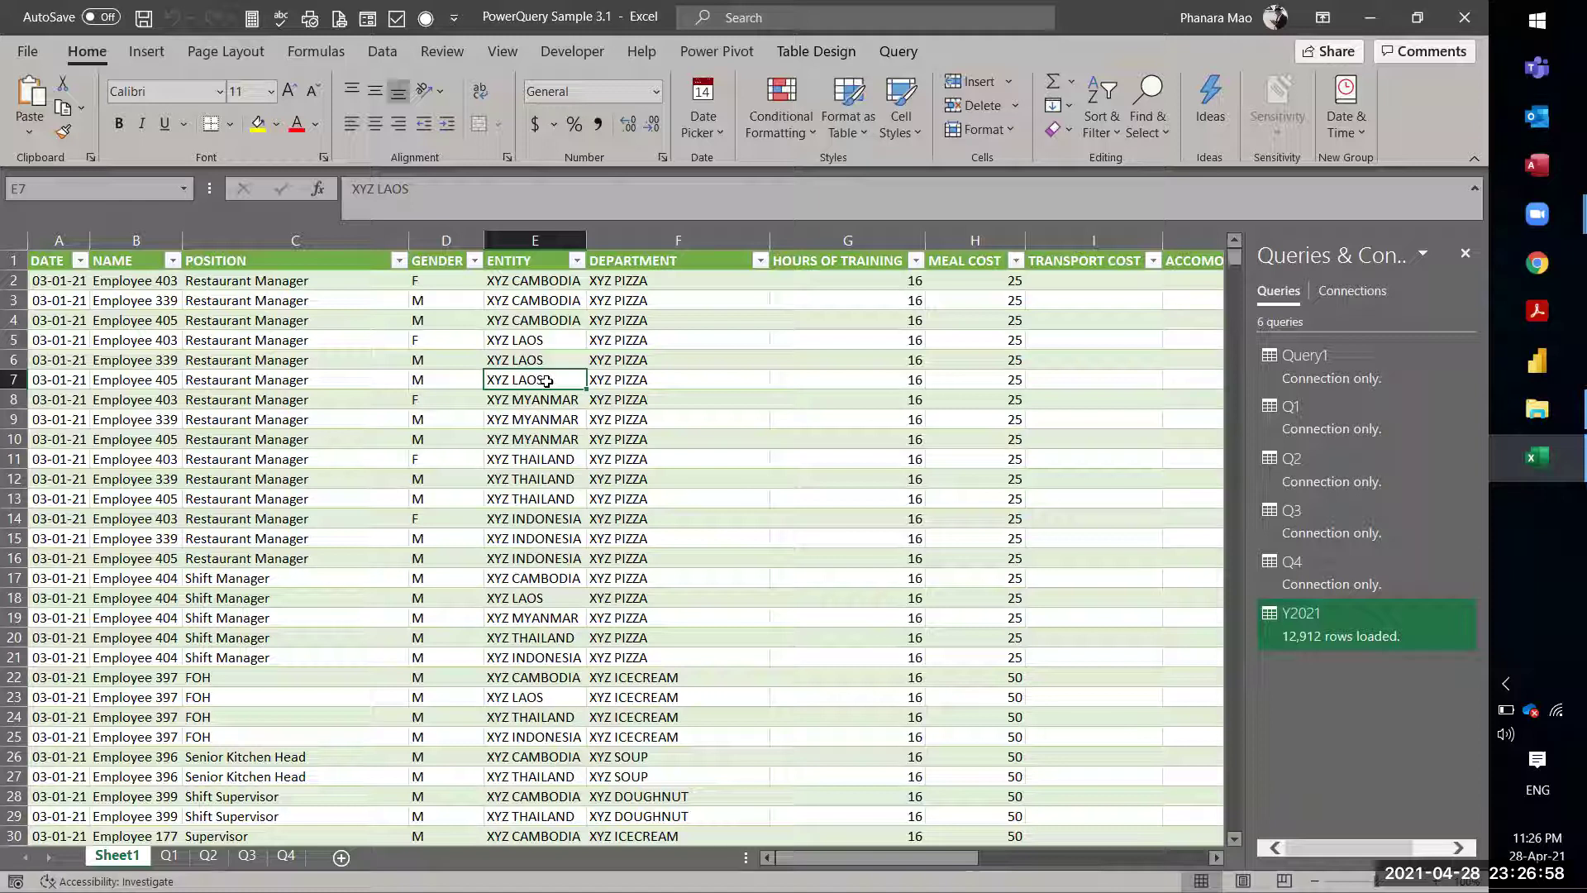
{"action": "mouse_move", "coordinate": [1301, 620]}
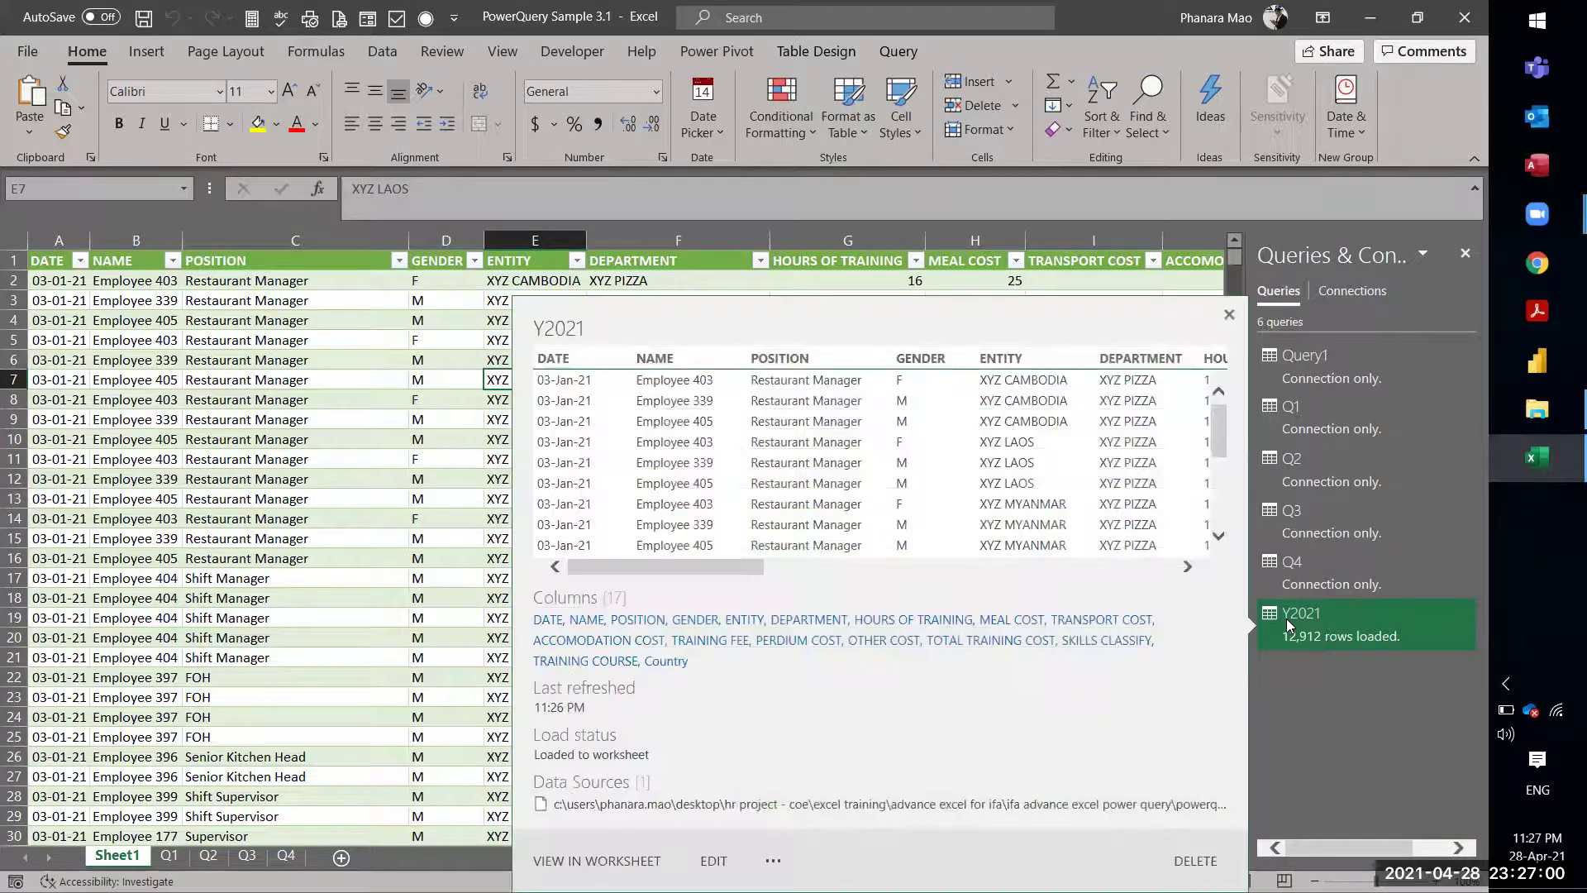
Step: Edit the Y2021 query from the Queries & Connections pane in Power Query Editor
{"action": "right_click", "coordinate": [1286, 618]}
{"action": "left_click", "coordinate": [1341, 551]}
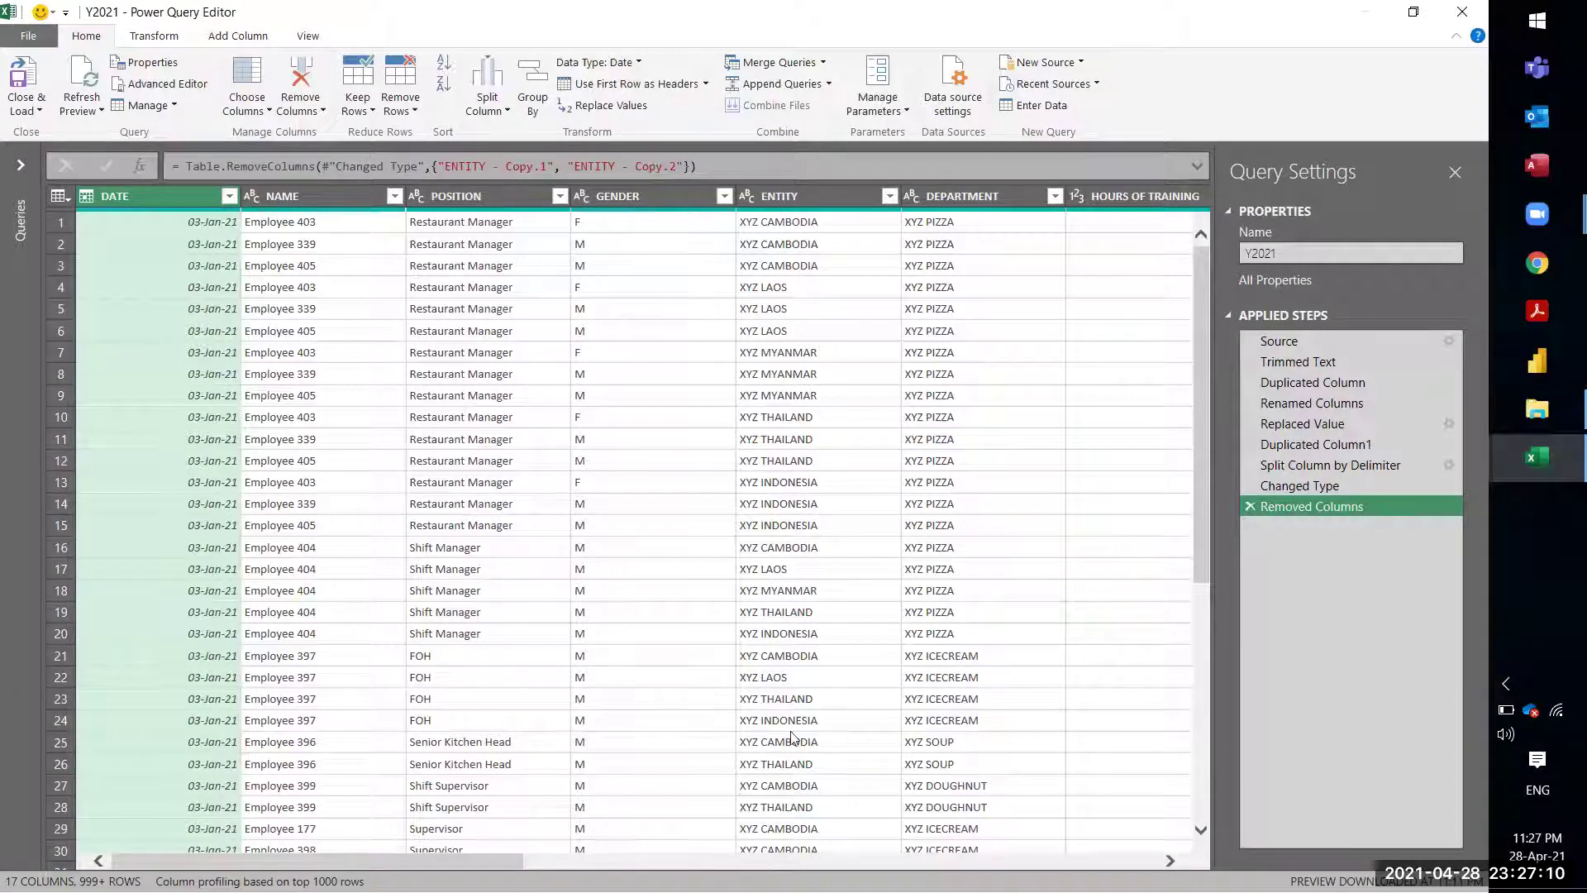
{"action": "left_click_drag", "start_coordinate": [521, 861], "coordinate": [1179, 861]}
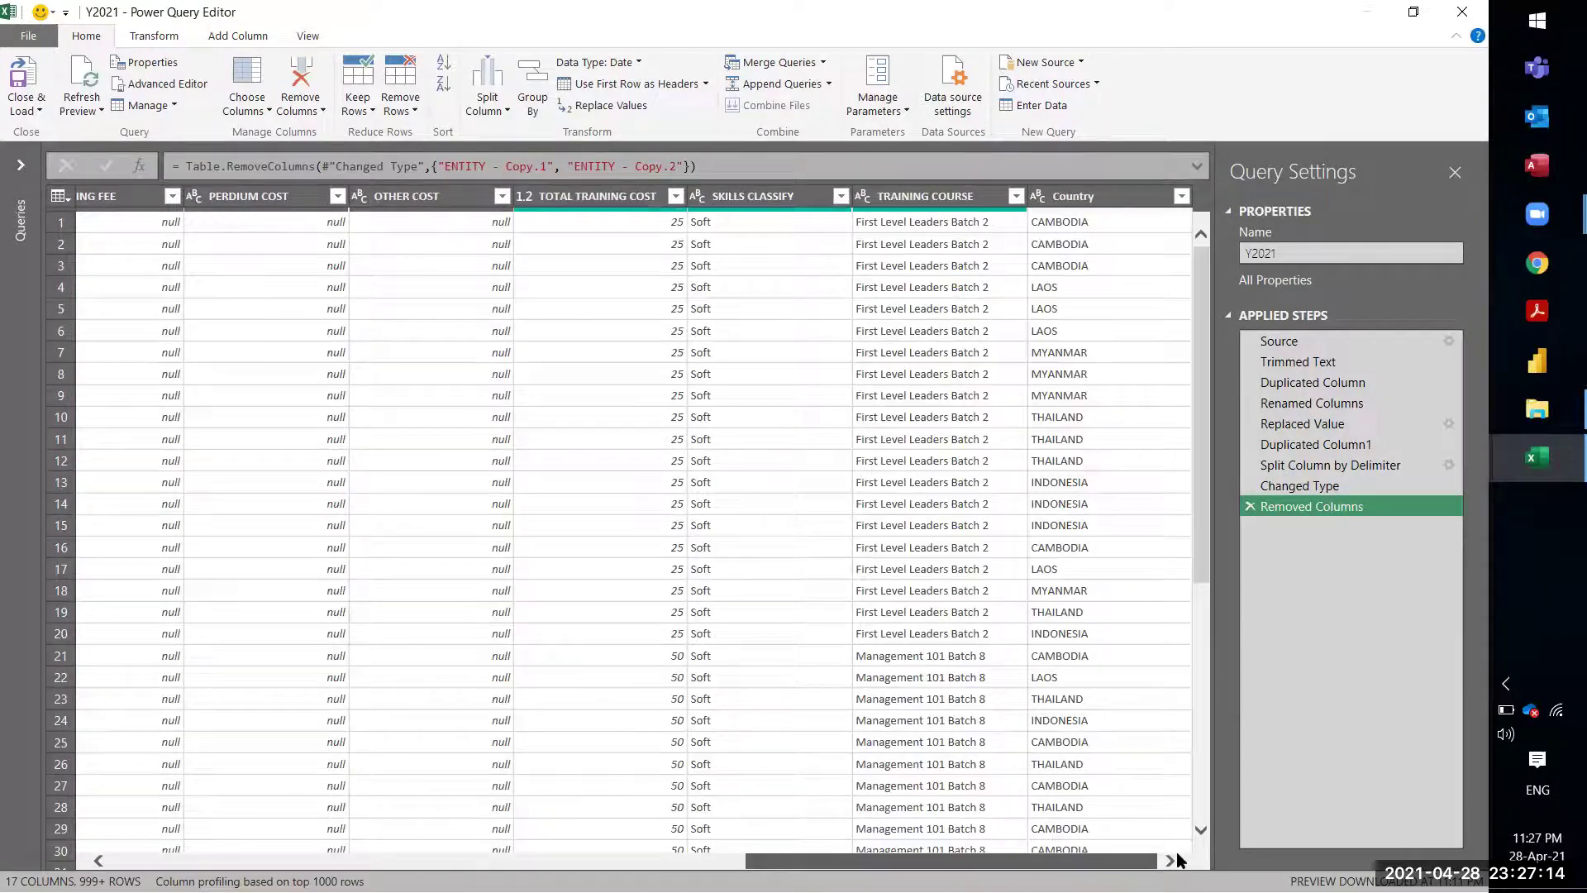
{"action": "left_click_drag", "start_coordinate": [1008, 857], "coordinate": [375, 860]}
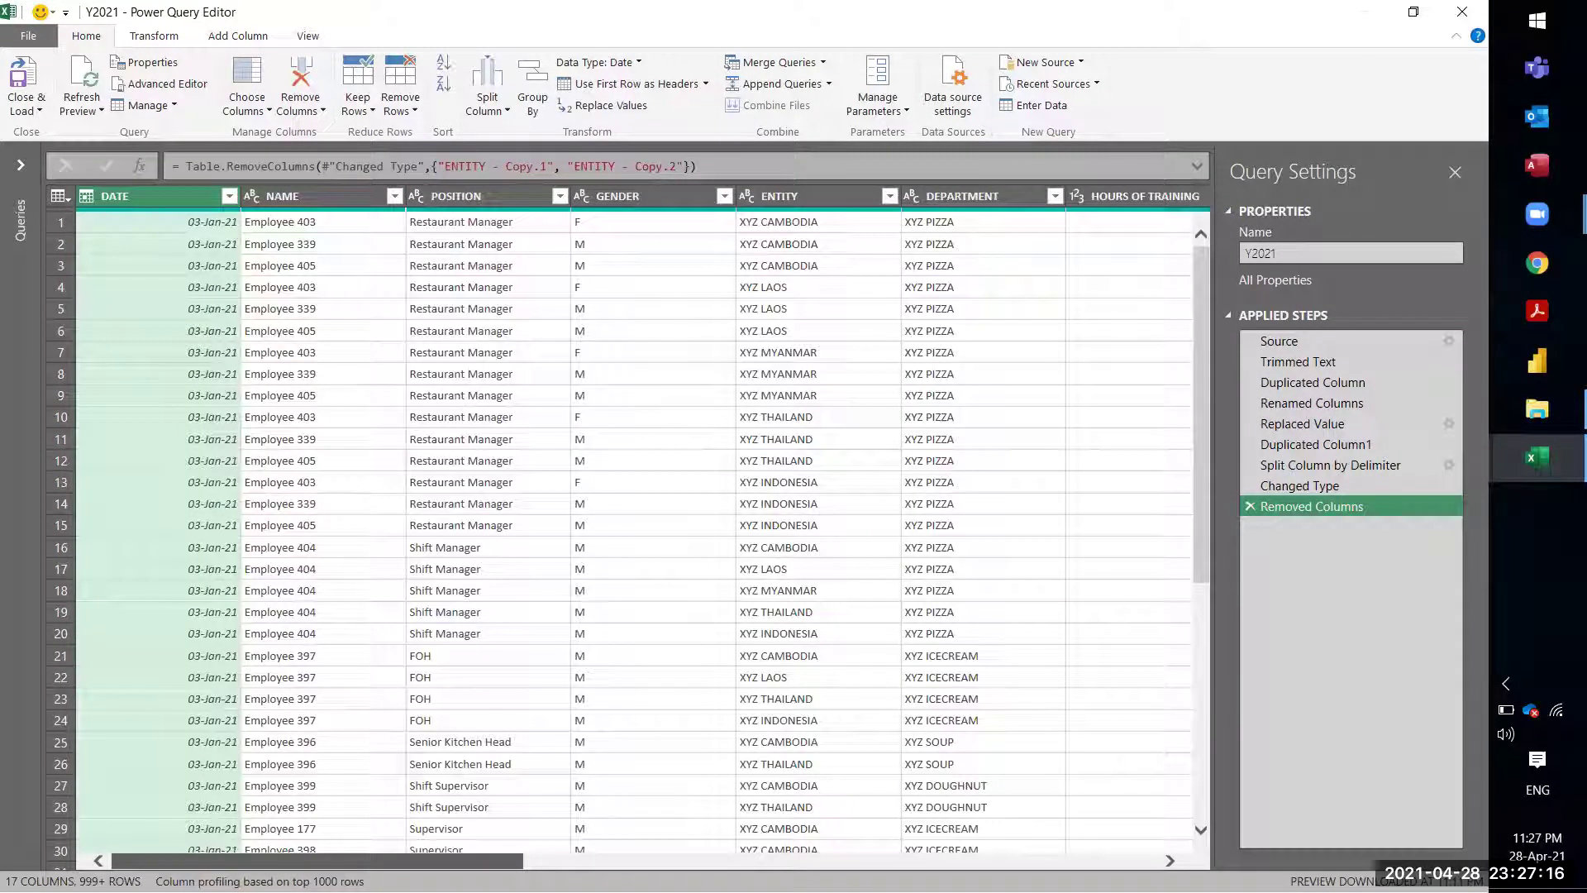
Step: Duplicate DATE twice, creating DATE - Copy and DATE - Copy - Copy
{"action": "left_click", "coordinate": [318, 289]}
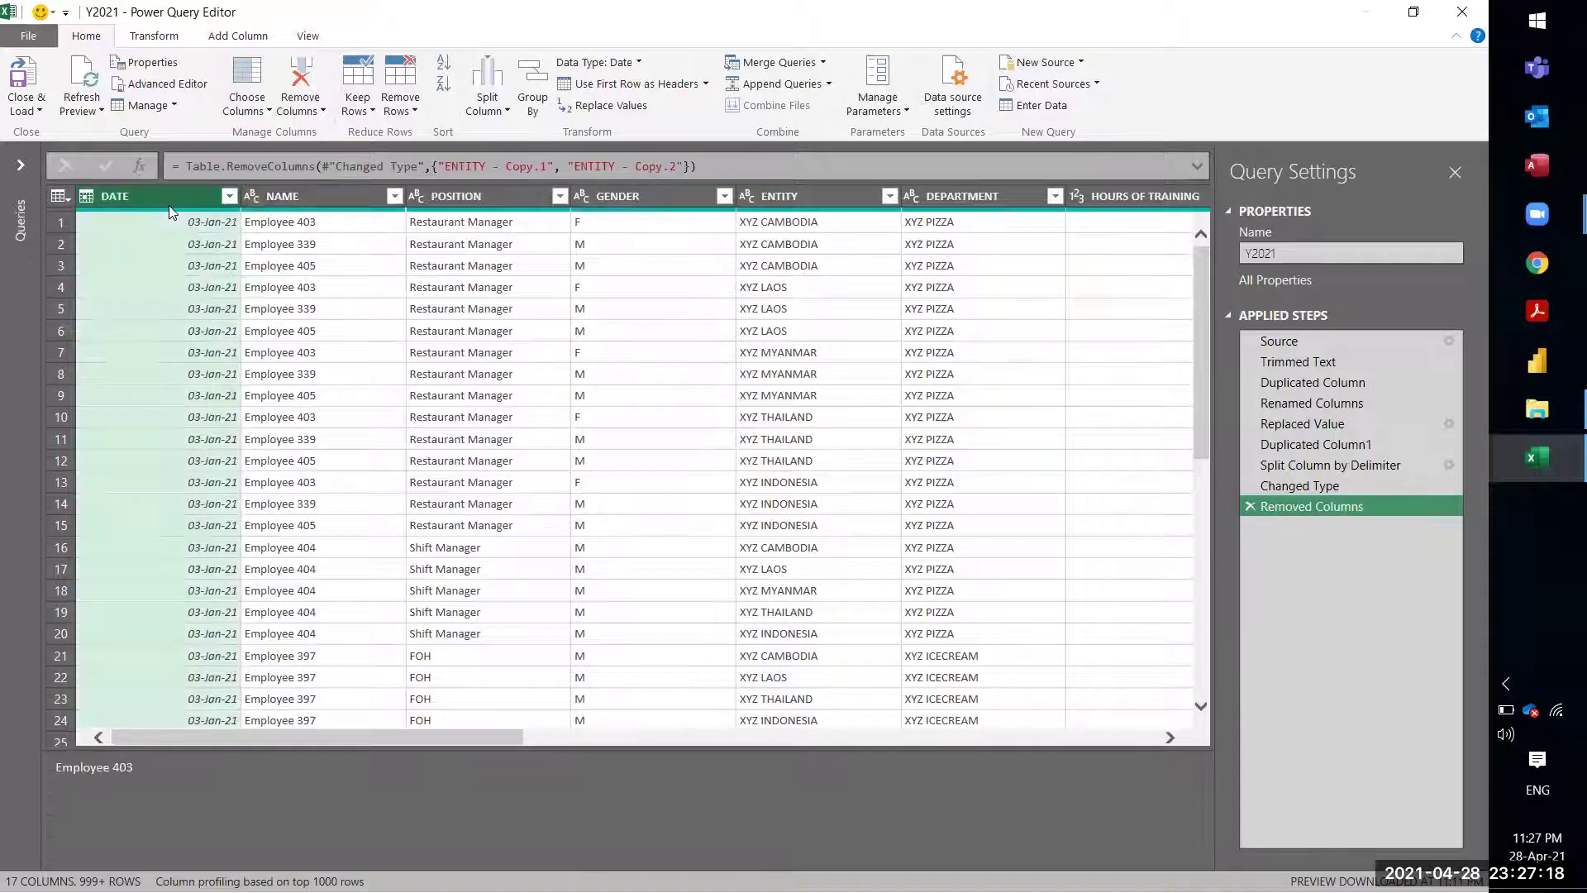
{"action": "left_click", "coordinate": [169, 191]}
{"action": "right_click", "coordinate": [169, 192]}
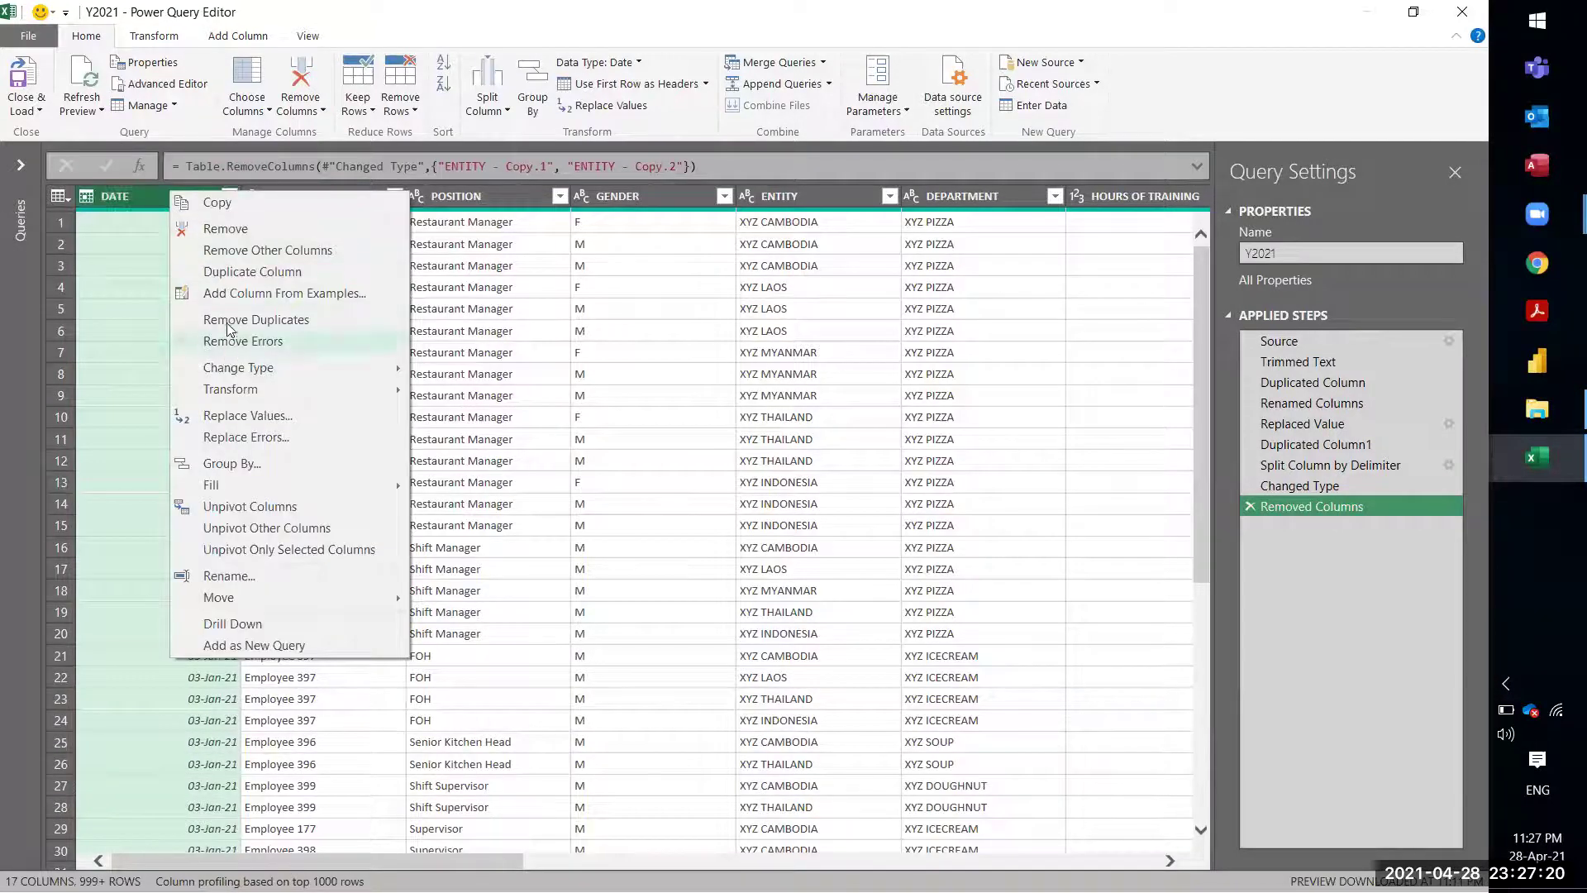
{"action": "left_click", "coordinate": [231, 272]}
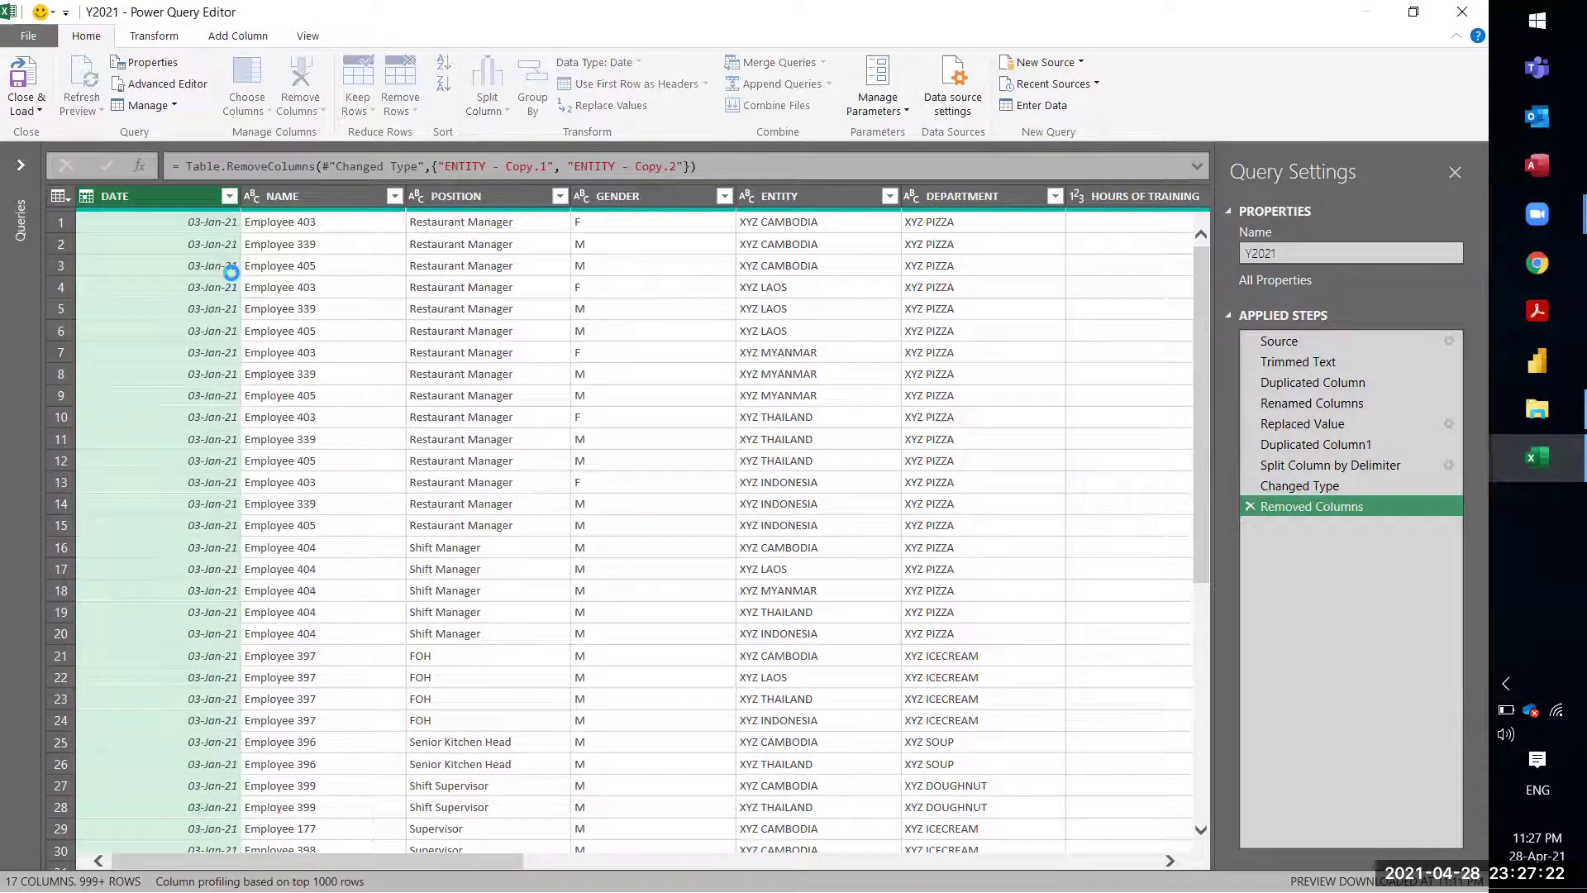
{"action": "right_click", "coordinate": [1073, 198]}
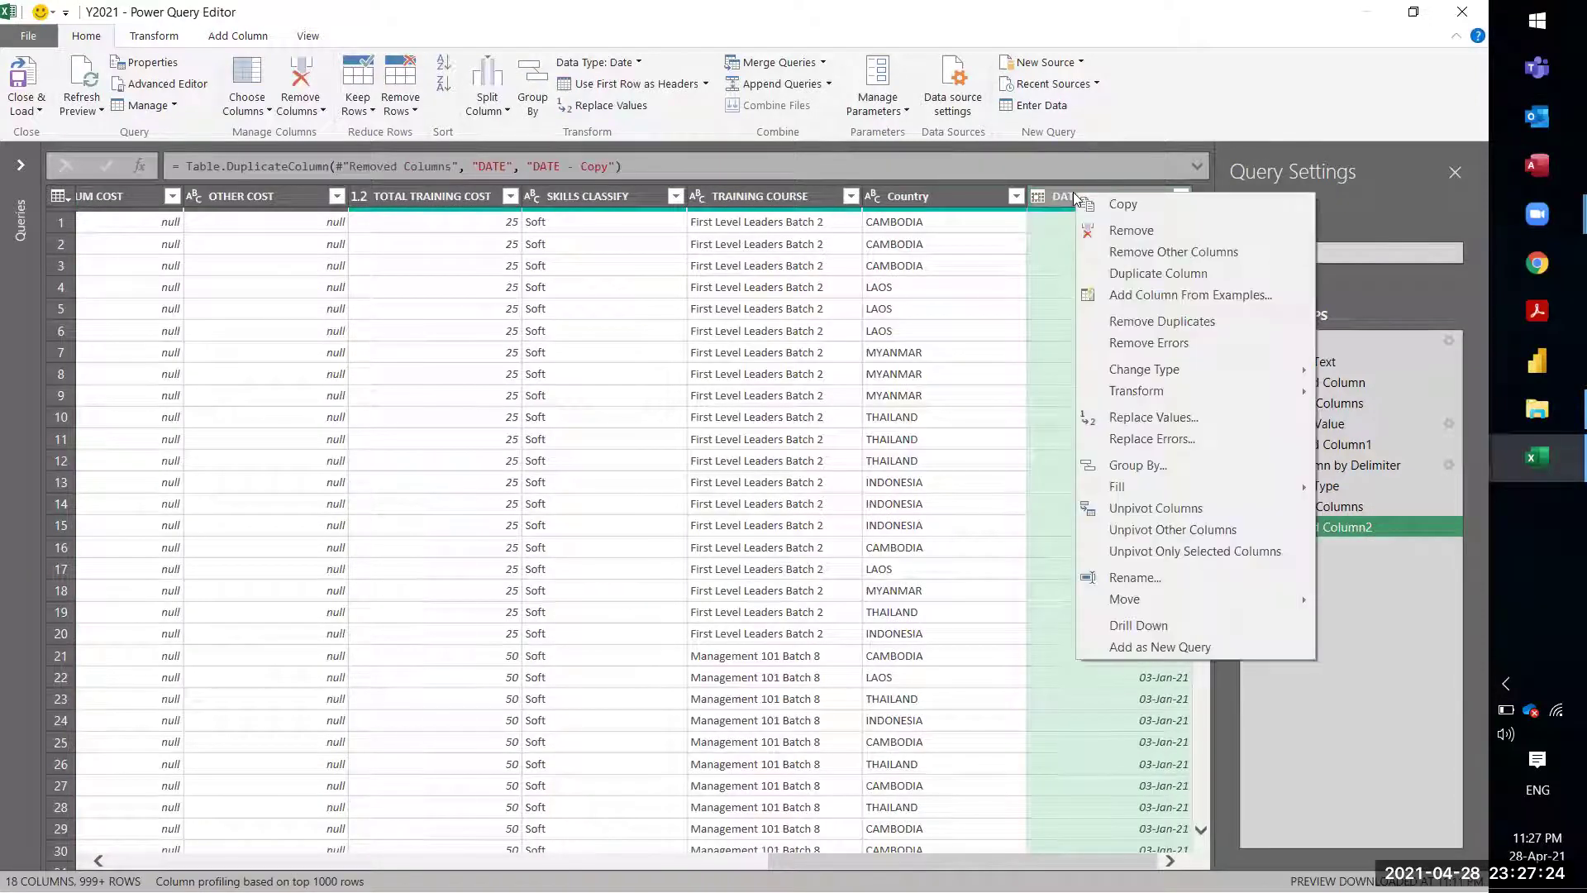
{"action": "left_click", "coordinate": [1120, 276]}
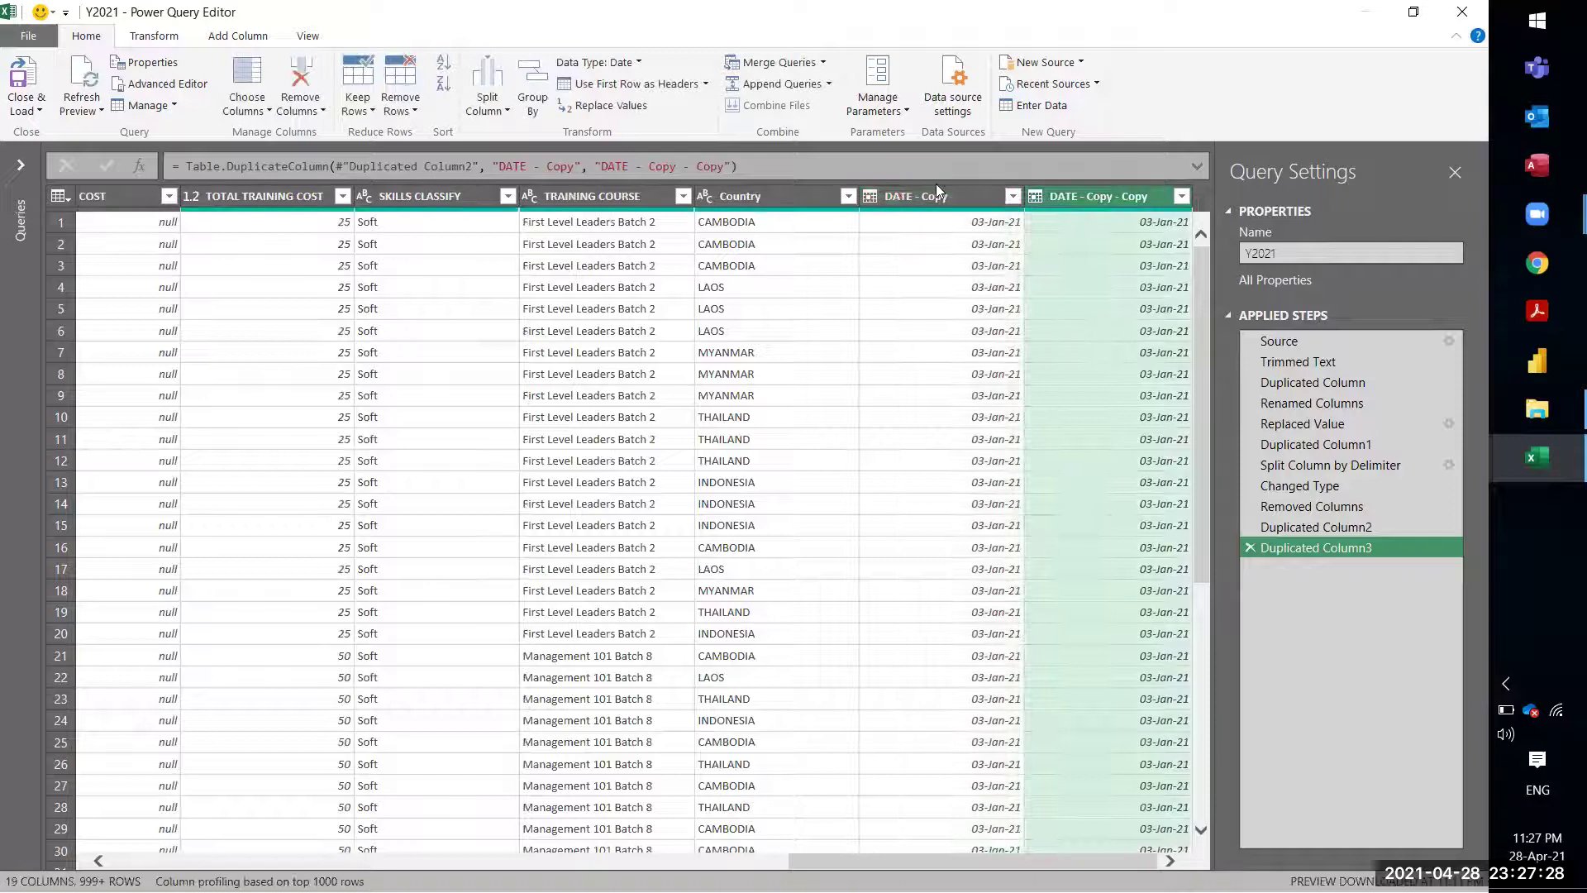
Step: Convert DATE - Copy to month names and rename the column Month
{"action": "left_click", "coordinate": [934, 192]}
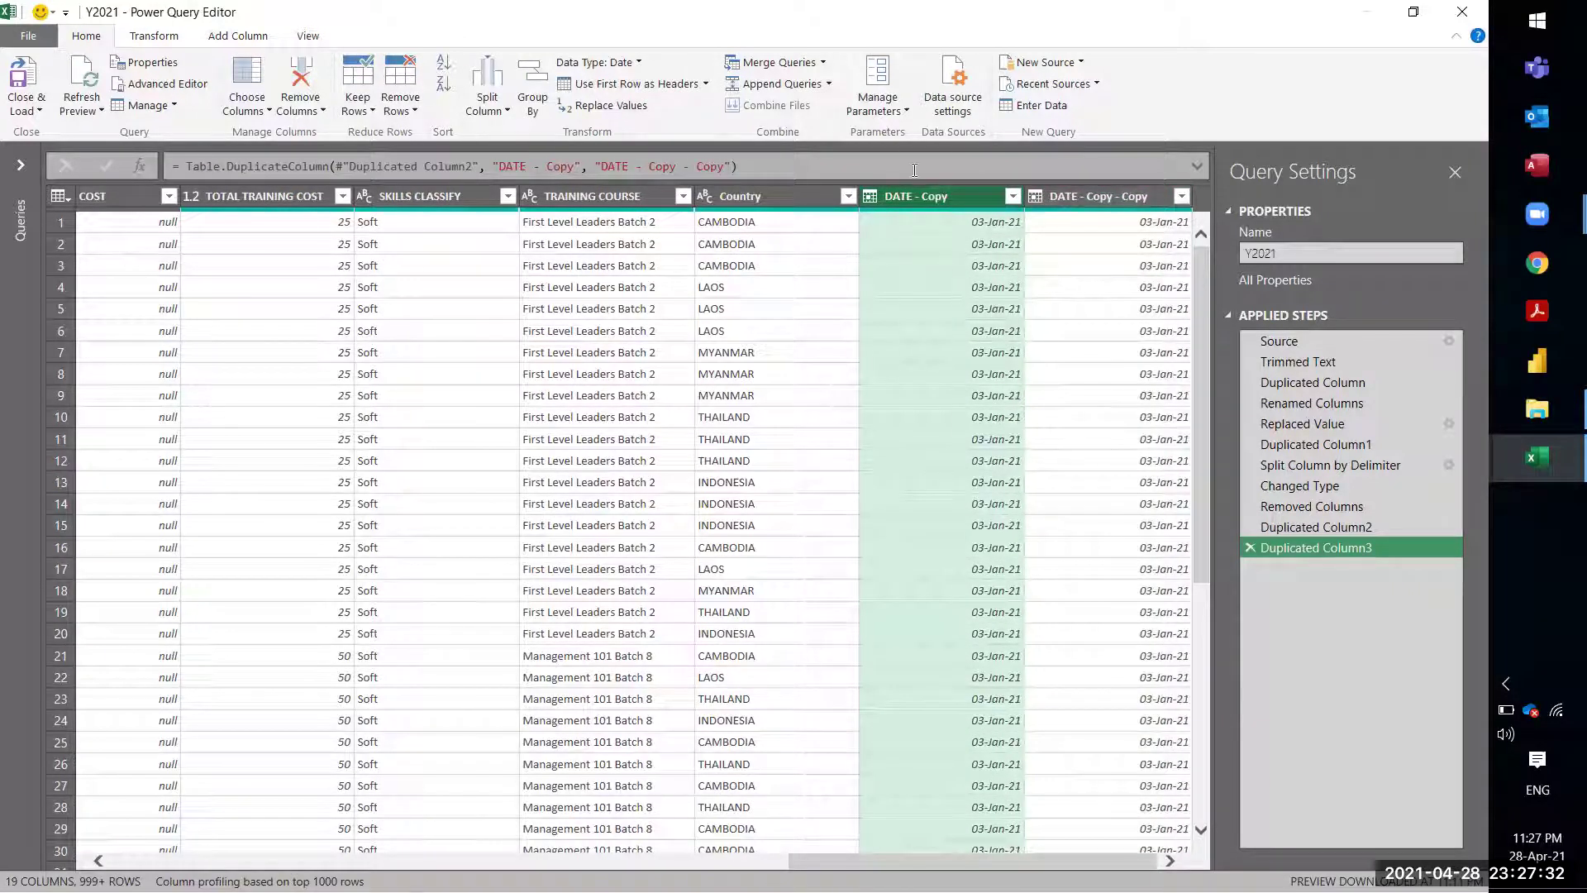
{"action": "right_click", "coordinate": [914, 195]}
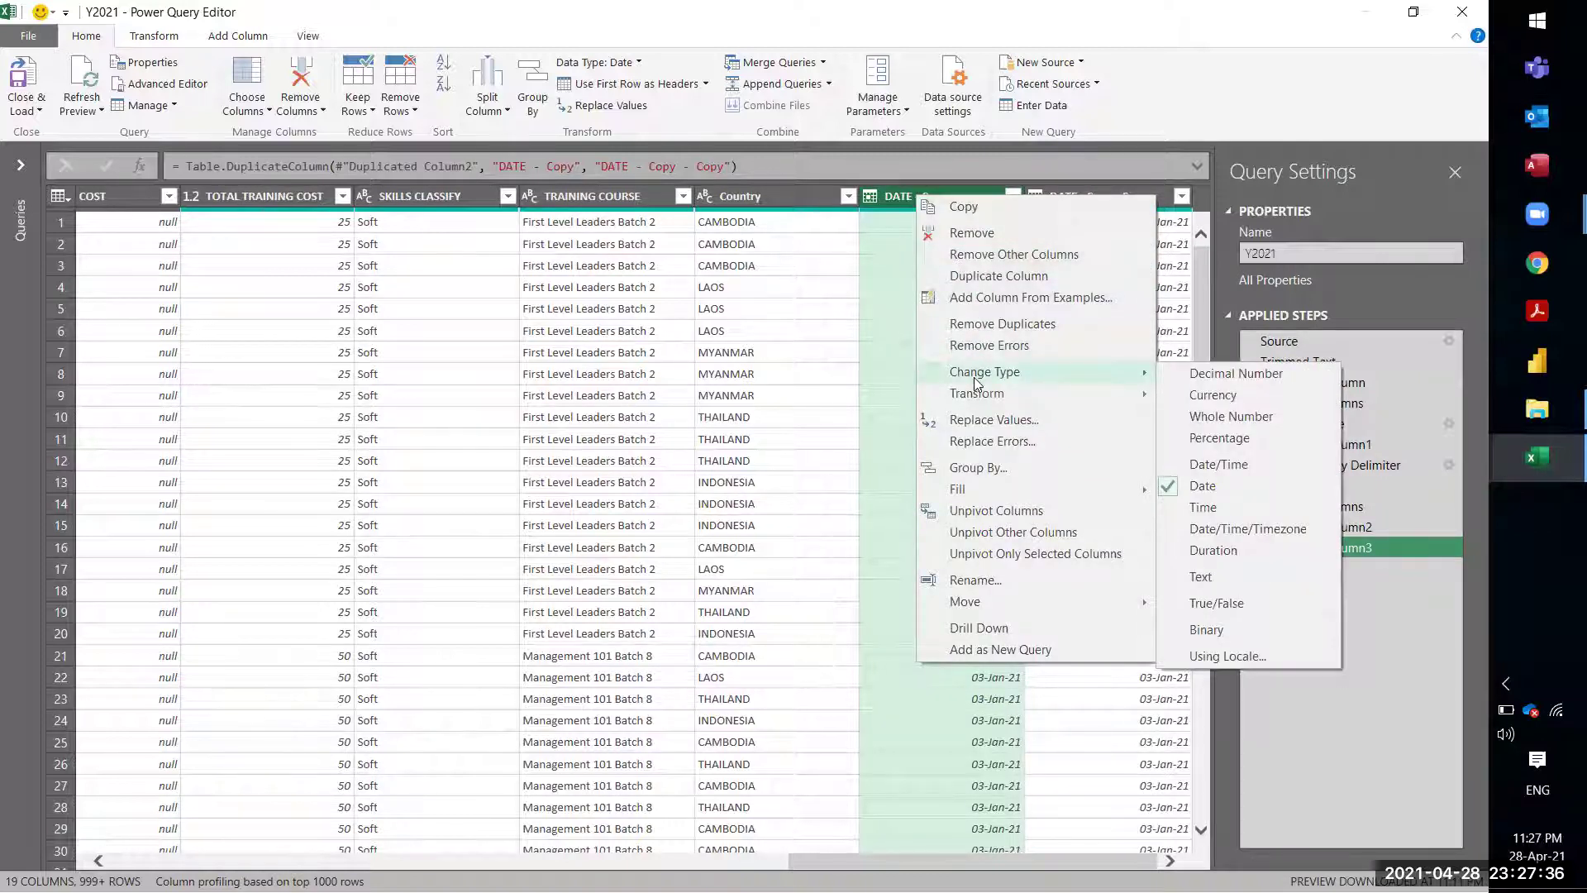
{"action": "mouse_move", "coordinate": [977, 393]}
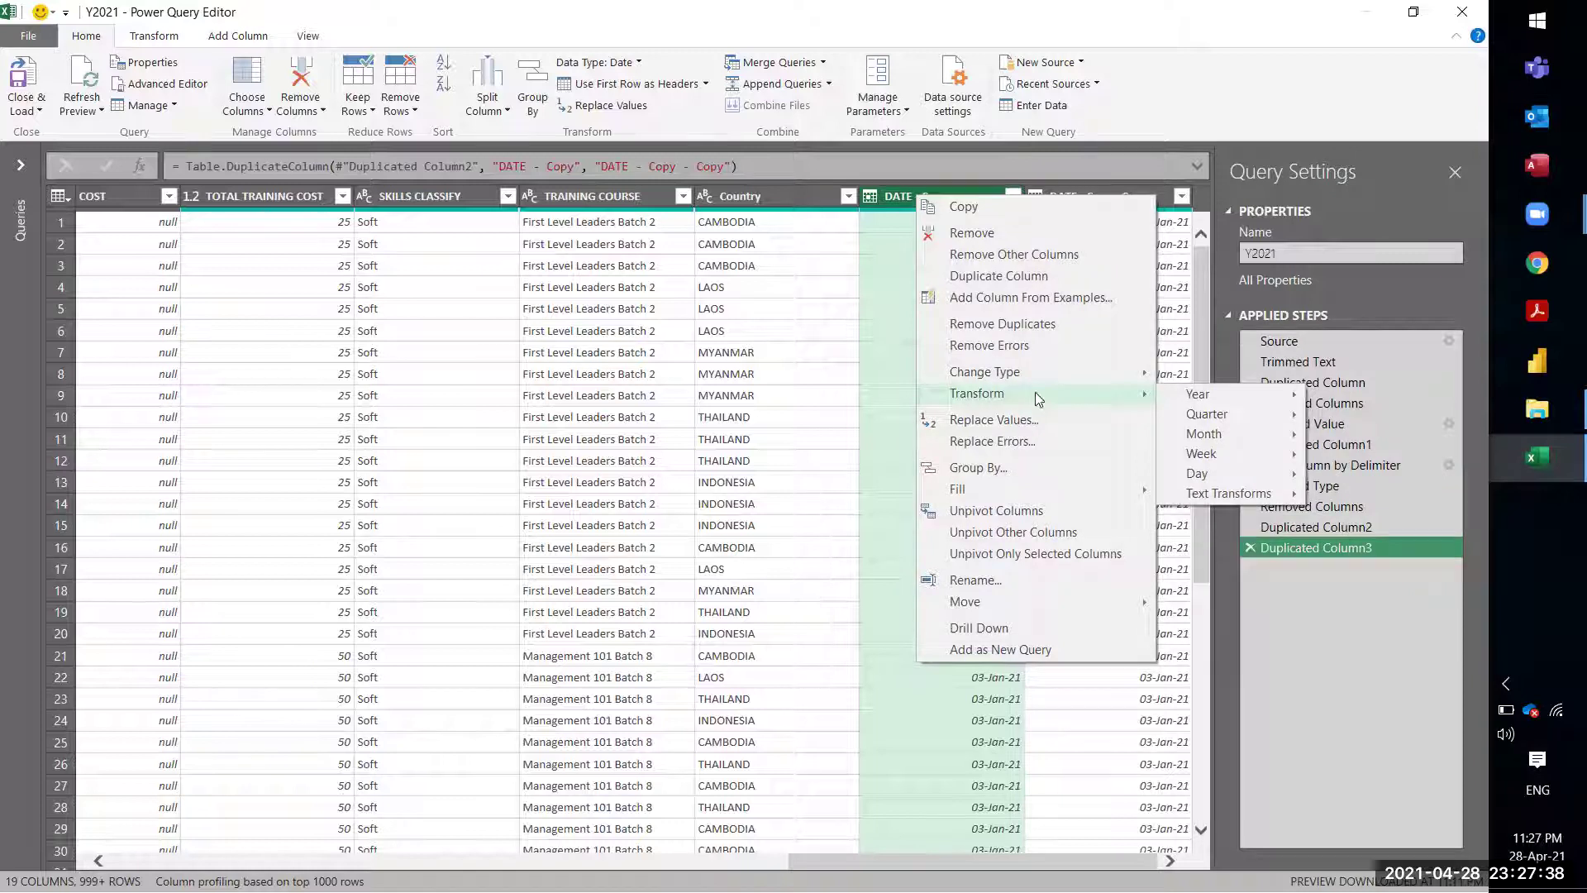
{"action": "mouse_move", "coordinate": [1203, 434]}
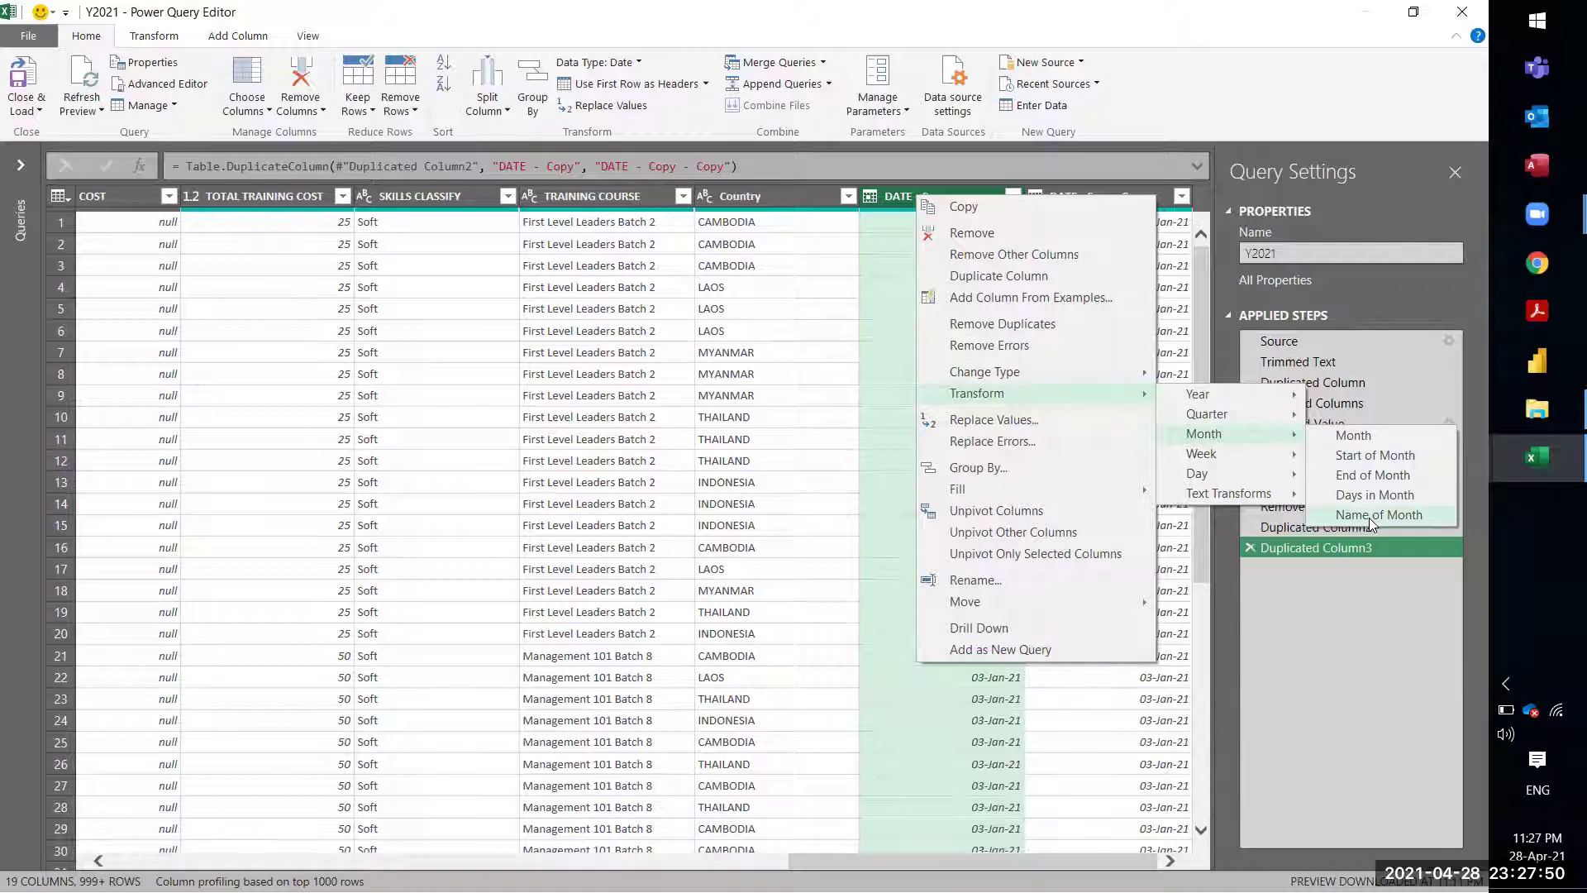
{"action": "left_click", "coordinate": [1369, 515]}
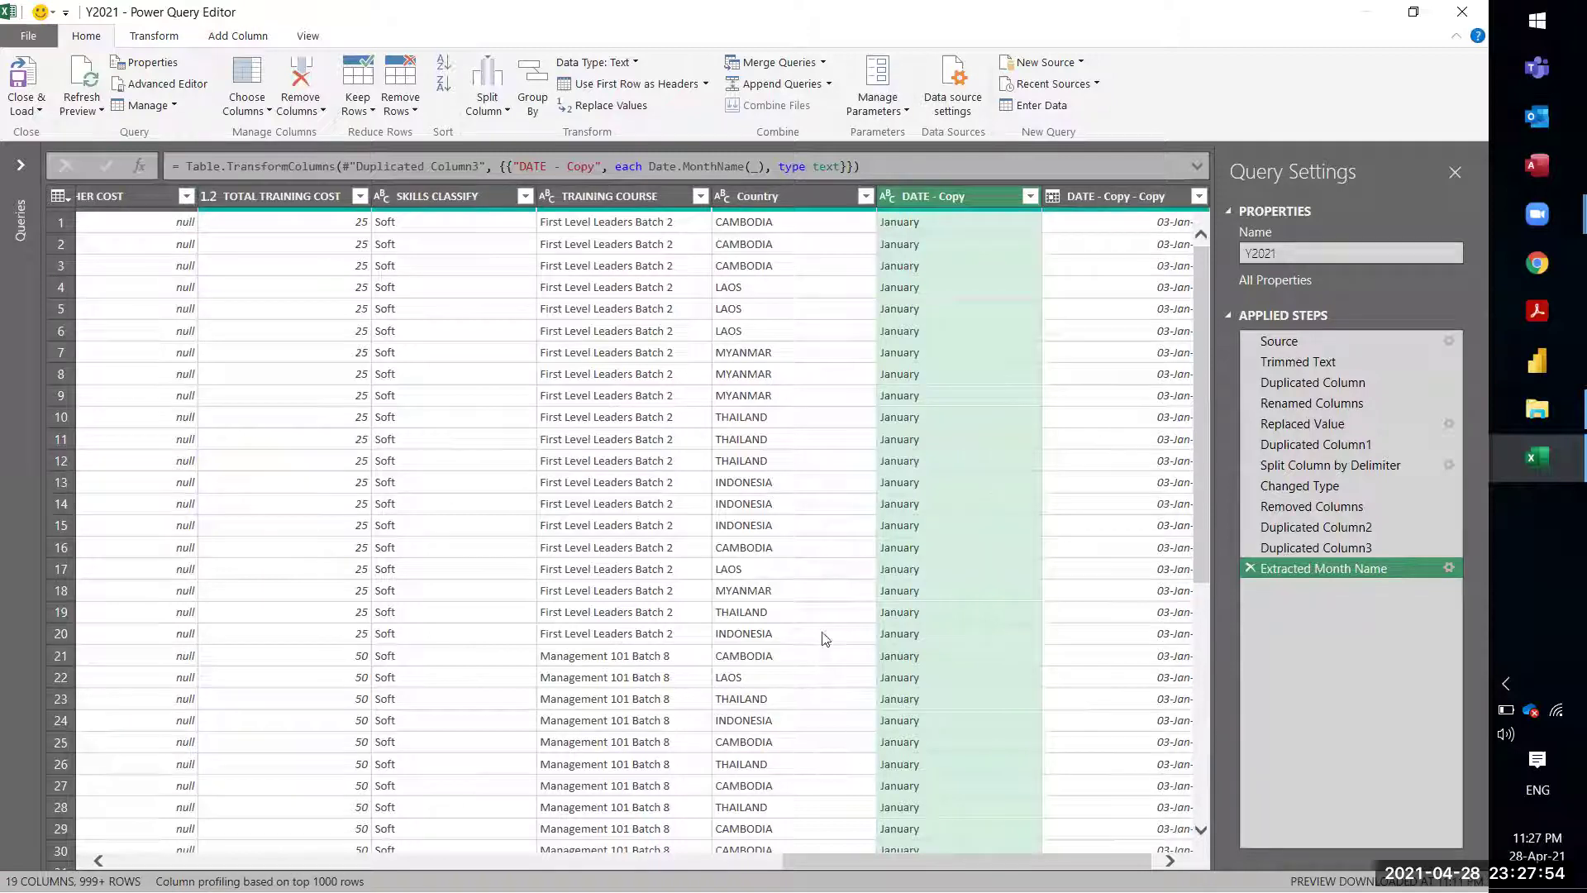
{"action": "double_click", "coordinate": [932, 197]}
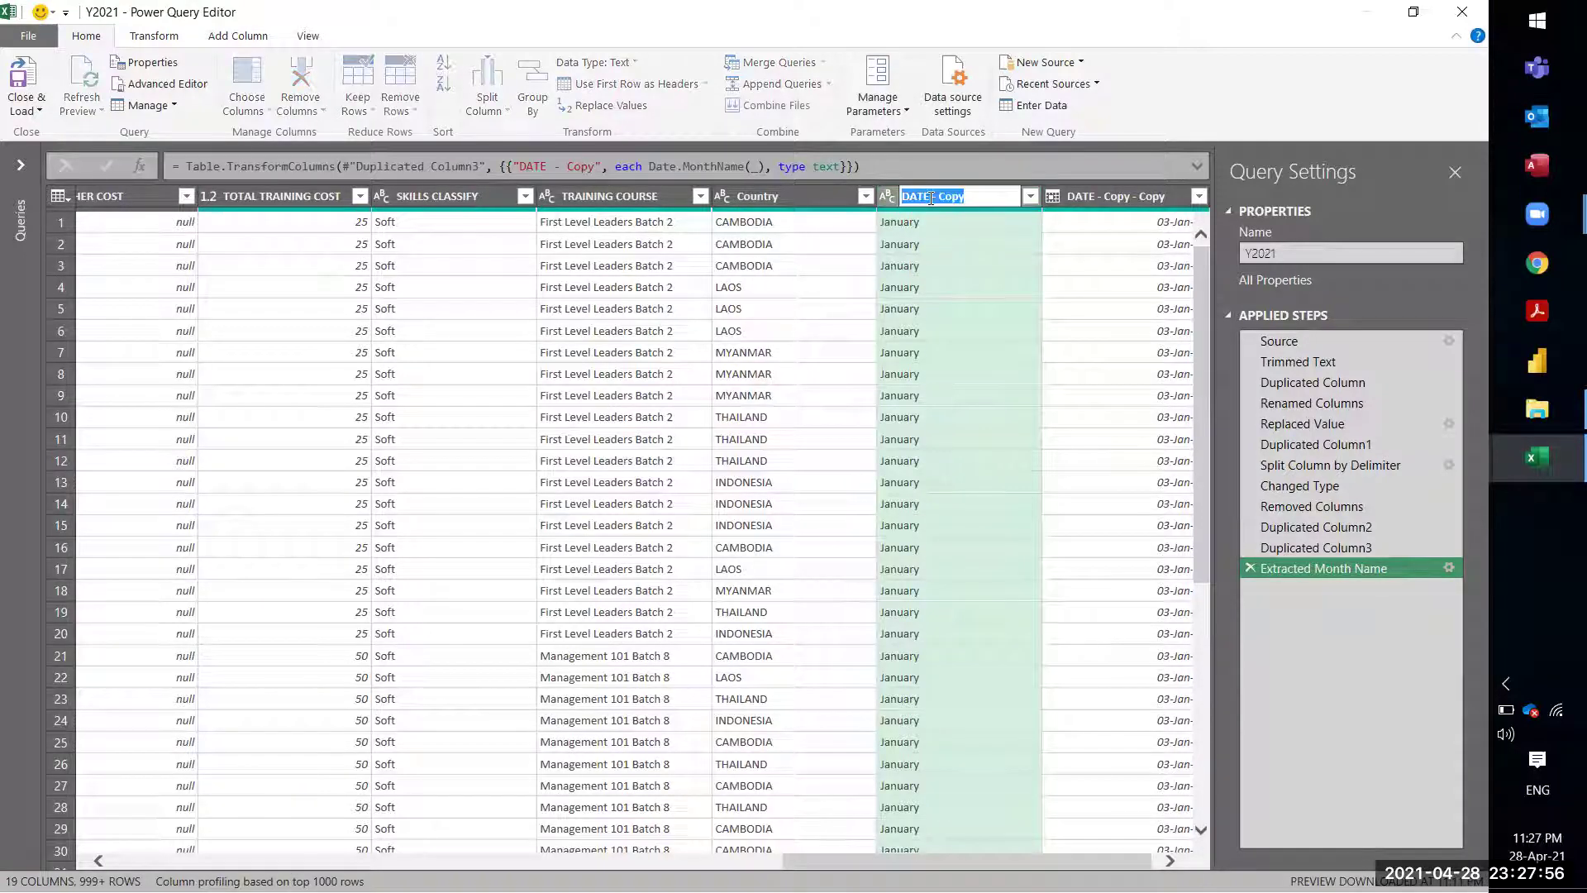
{"action": "type", "text": "mON"}
{"action": "key", "text": "BackSpace"}
{"action": "key", "text": "BackSpace"}
{"action": "key", "text": "BackSpace"}
{"action": "key", "text": "BackSpace"}
{"action": "key", "text": "BackSpace"}
{"action": "type", "text": "Moth"}
{"action": "key", "text": "BackSpace"}
{"action": "key", "text": "BackSpace"}
{"action": "type", "text": "th"}
{"action": "key", "text": "Return"}
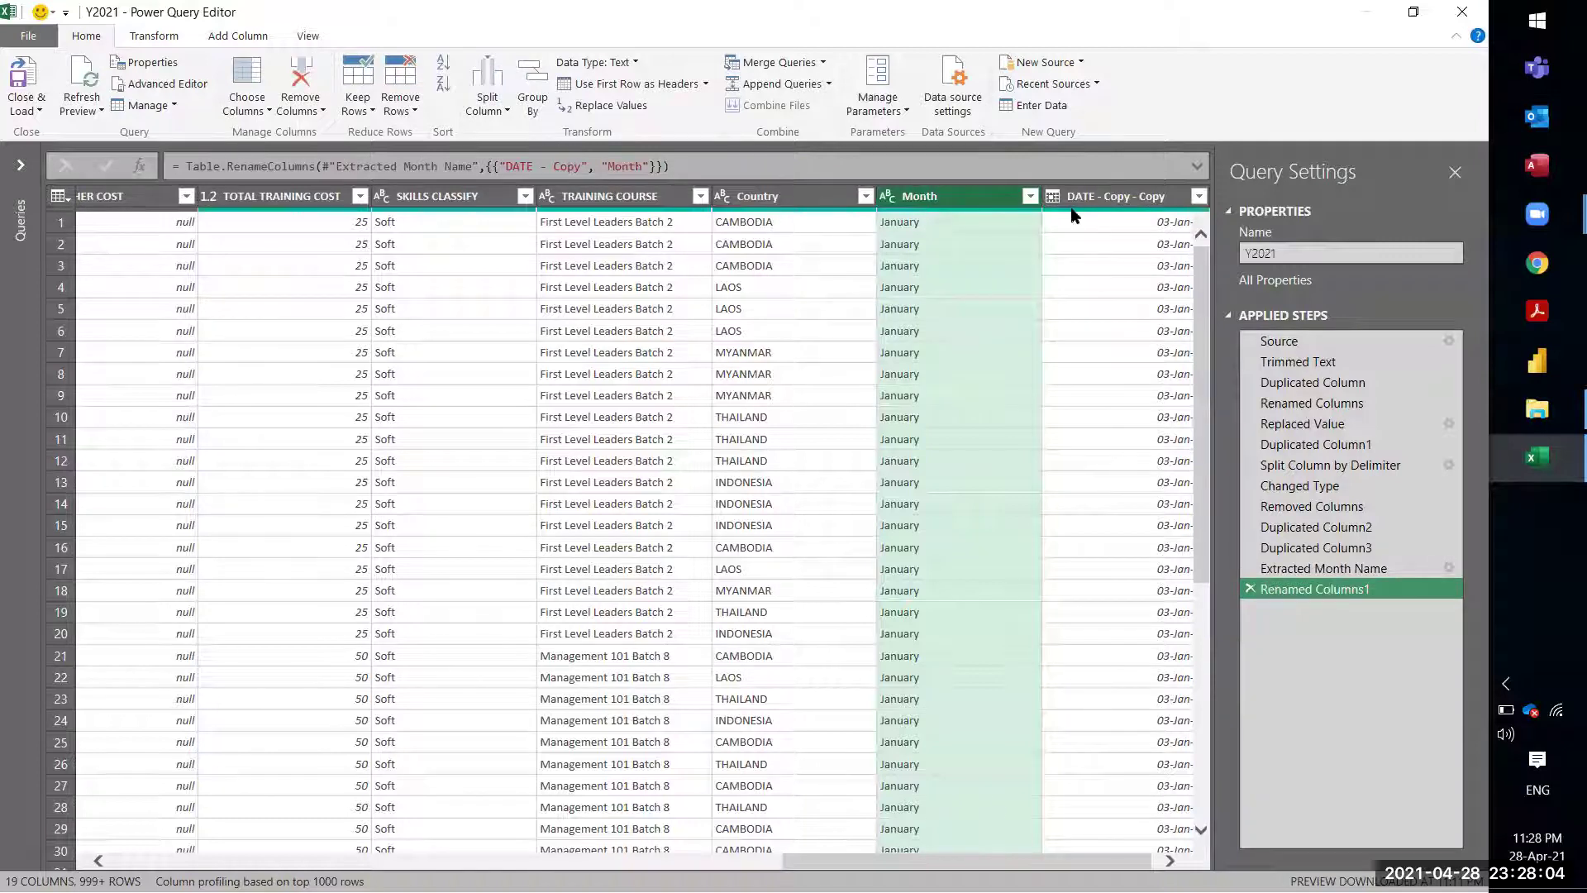
Step: Convert DATE - Copy - Copy to the year and rename the column Year
{"action": "left_click", "coordinate": [1092, 197]}
{"action": "right_click", "coordinate": [1100, 196]}
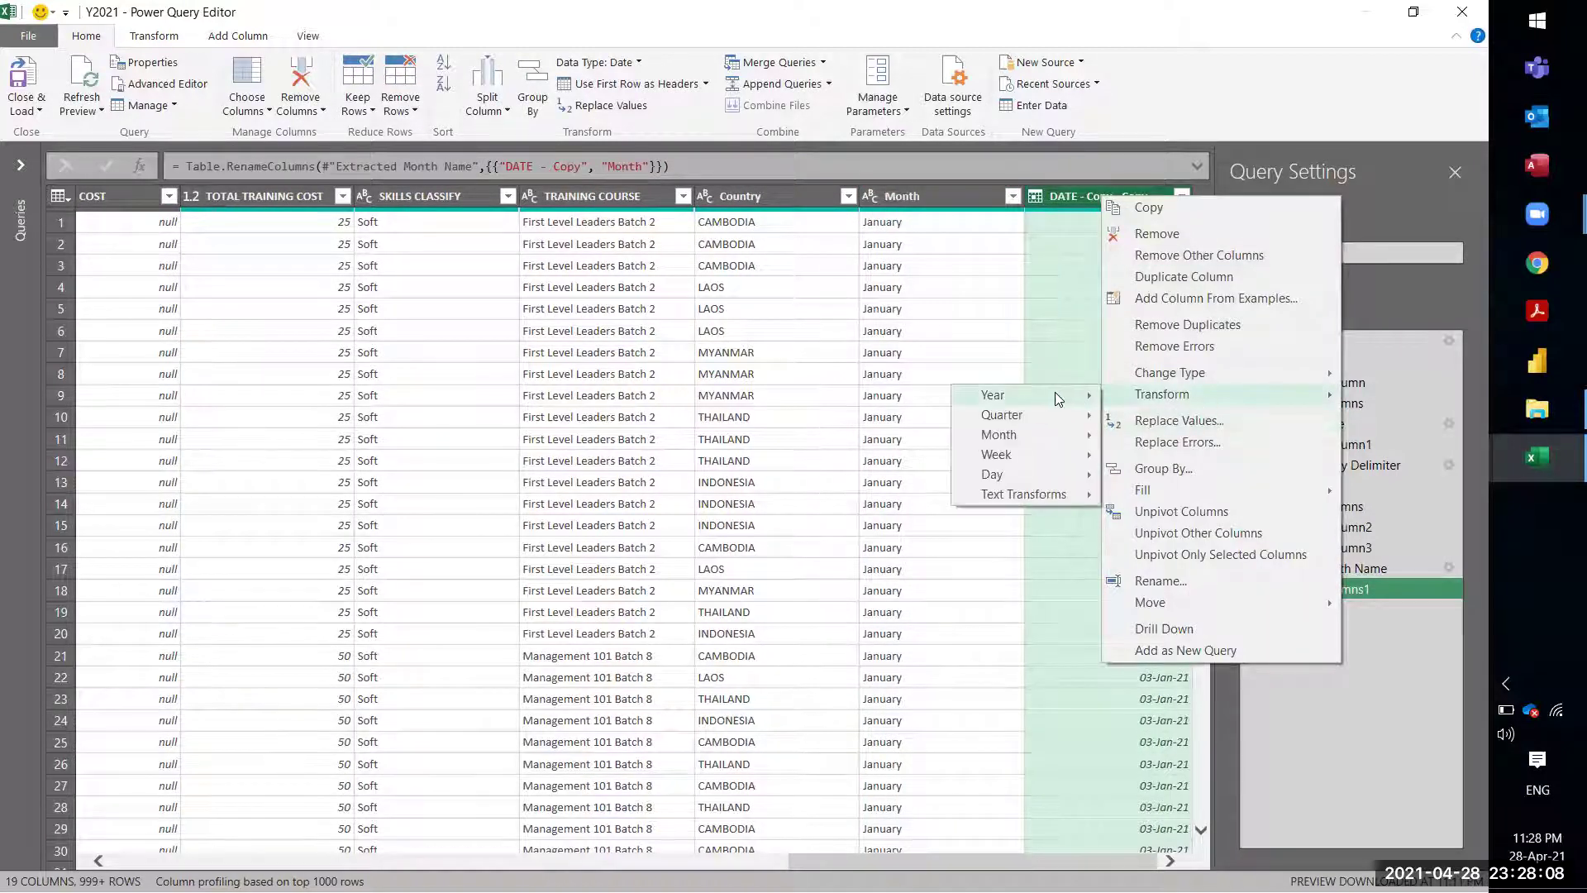
{"action": "mouse_move", "coordinate": [994, 394]}
{"action": "left_click", "coordinate": [1141, 397]}
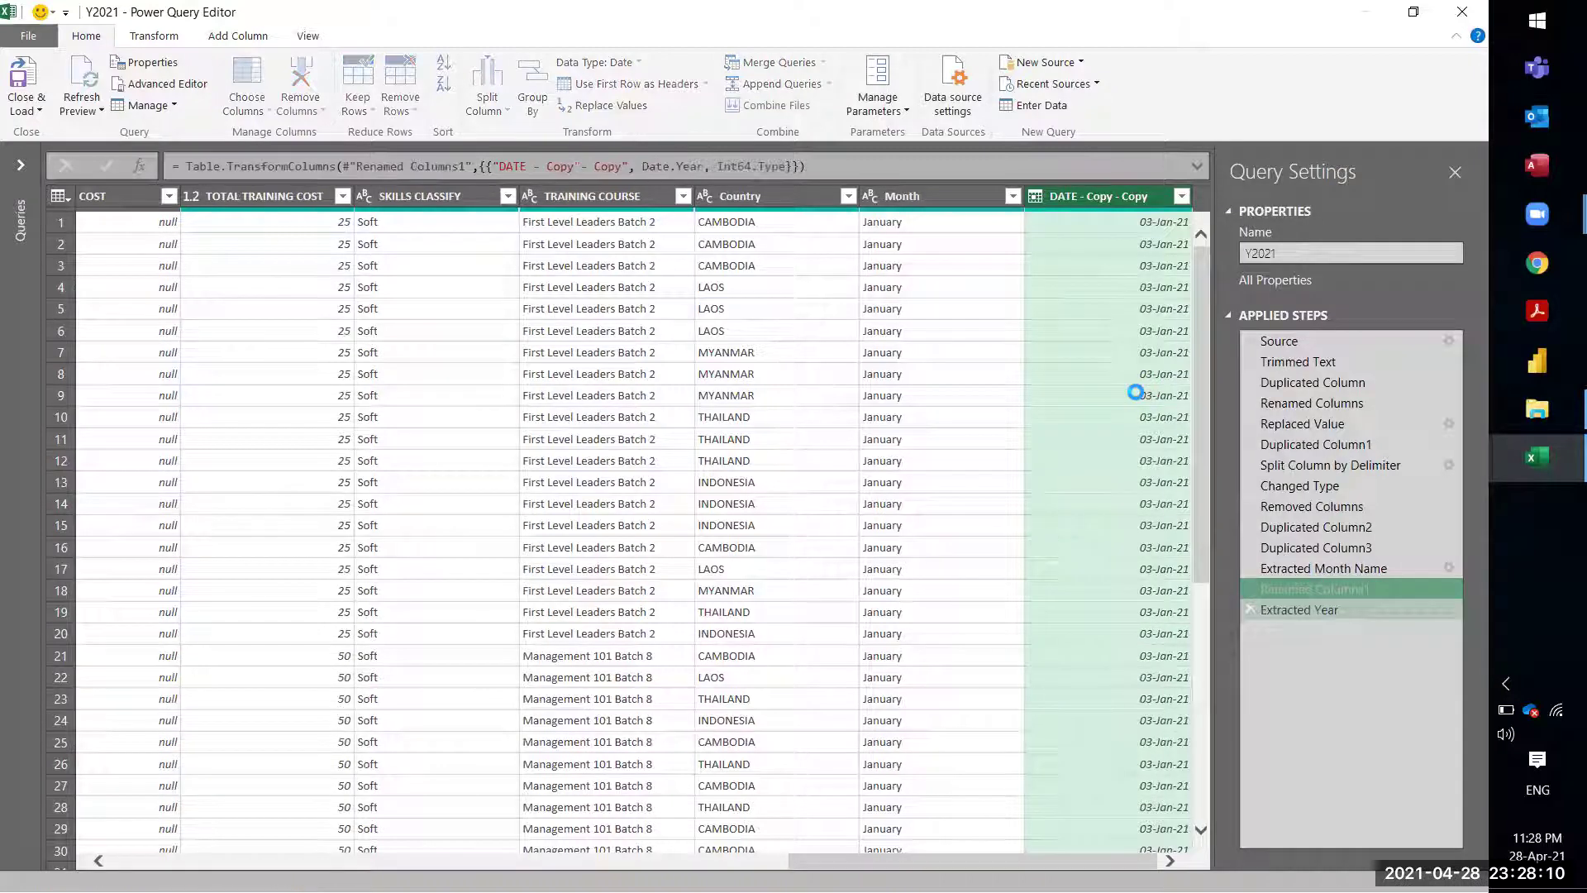
{"action": "left_click", "coordinate": [905, 850]}
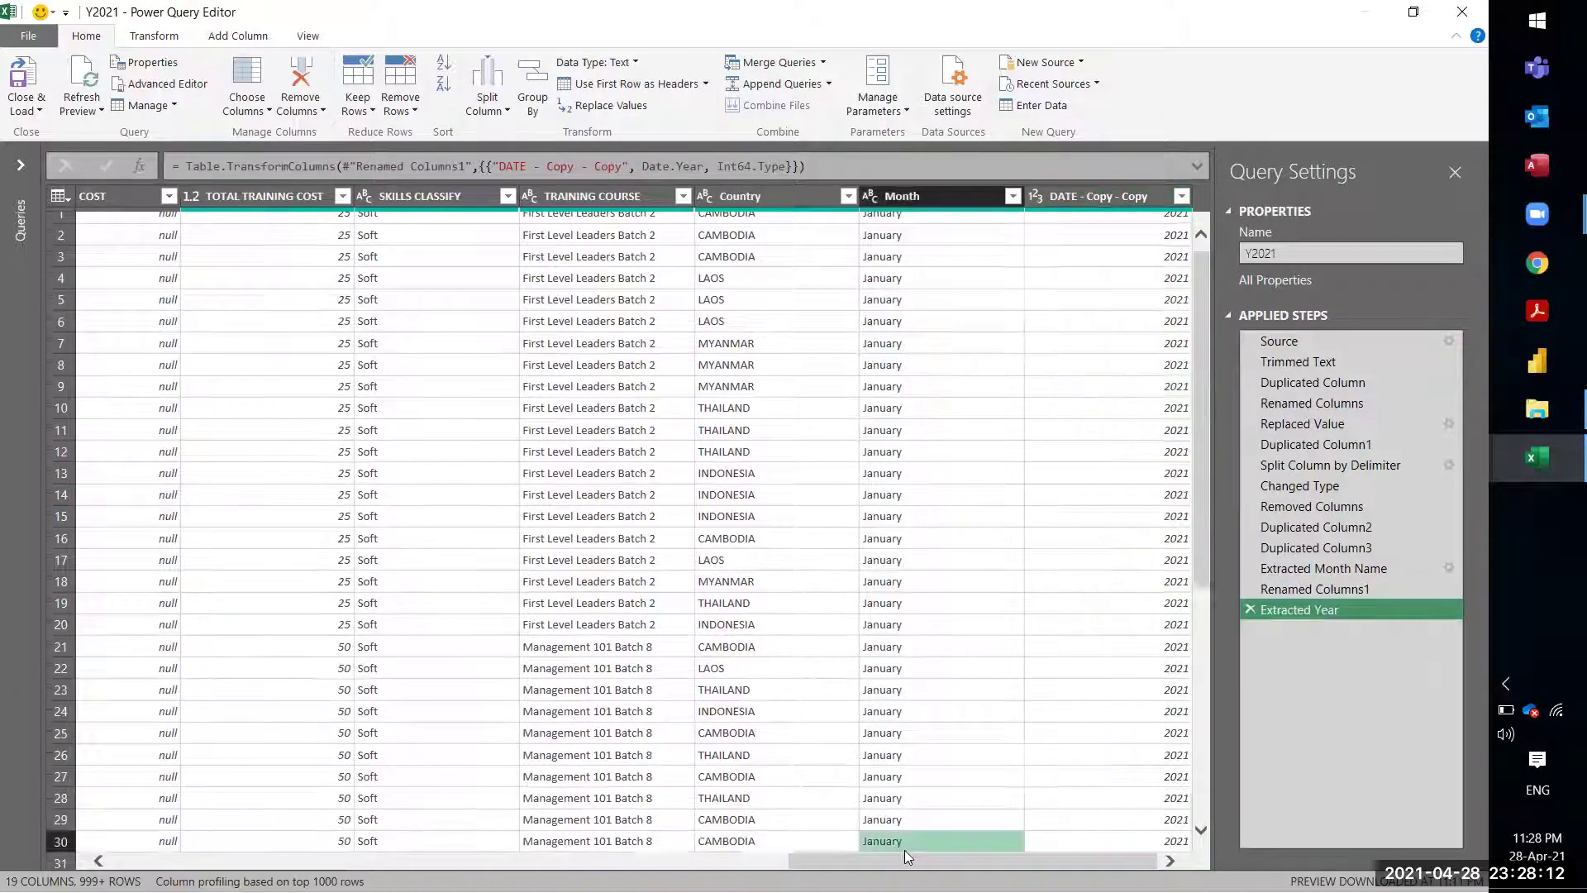
{"action": "scroll", "coordinate": [1108, 626], "scroll_direction": "up", "scroll_amount": 2}
{"action": "double_click", "coordinate": [1096, 200]}
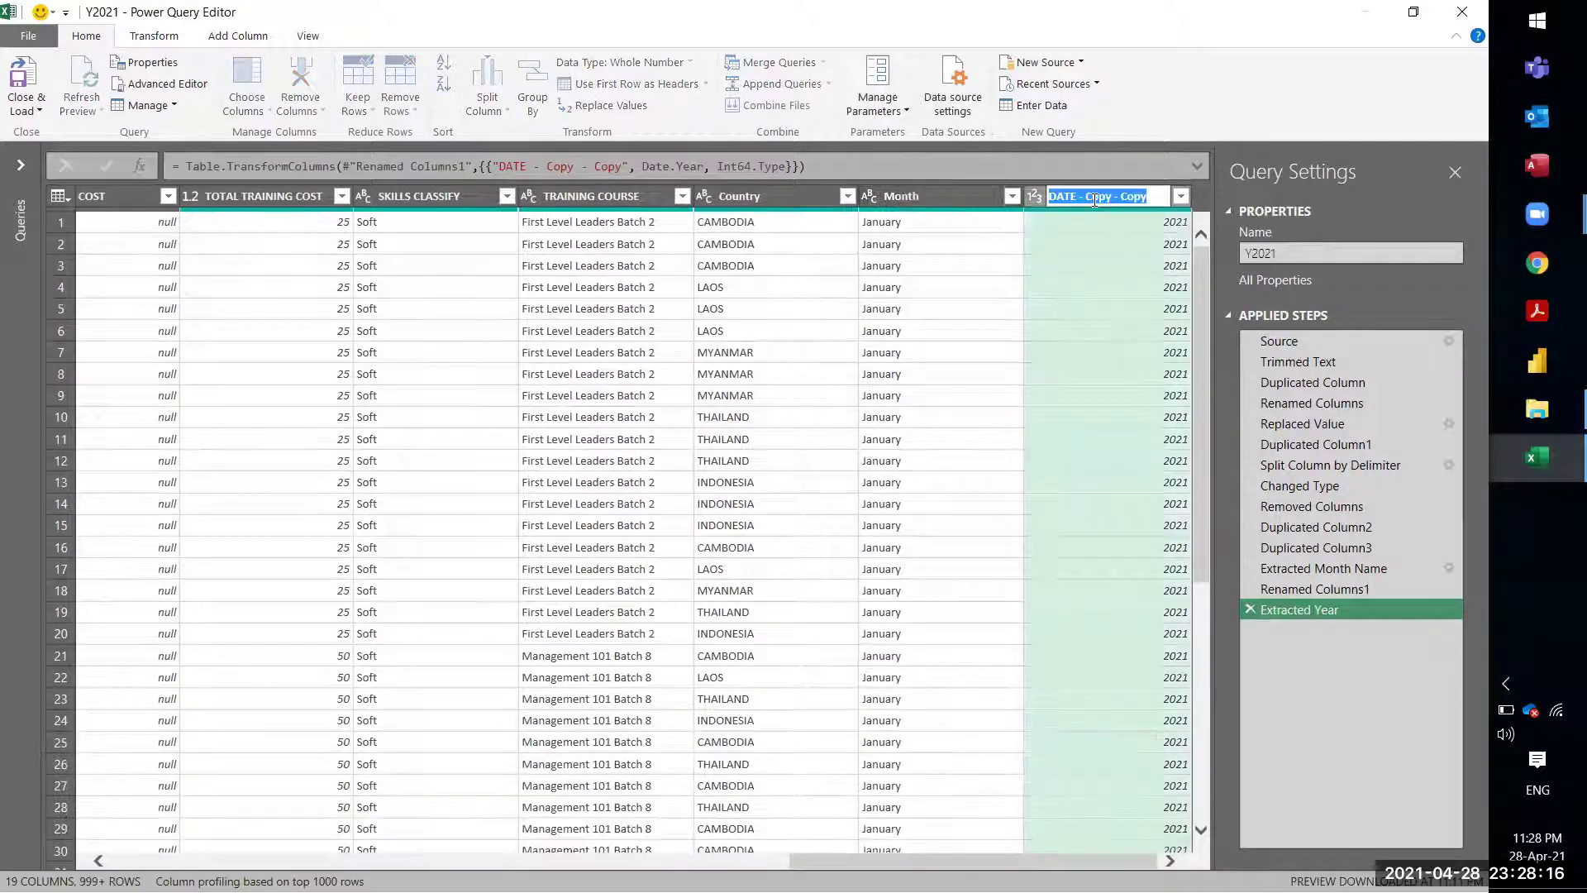
{"action": "type", "text": "Year"}
{"action": "key", "text": "Return"}
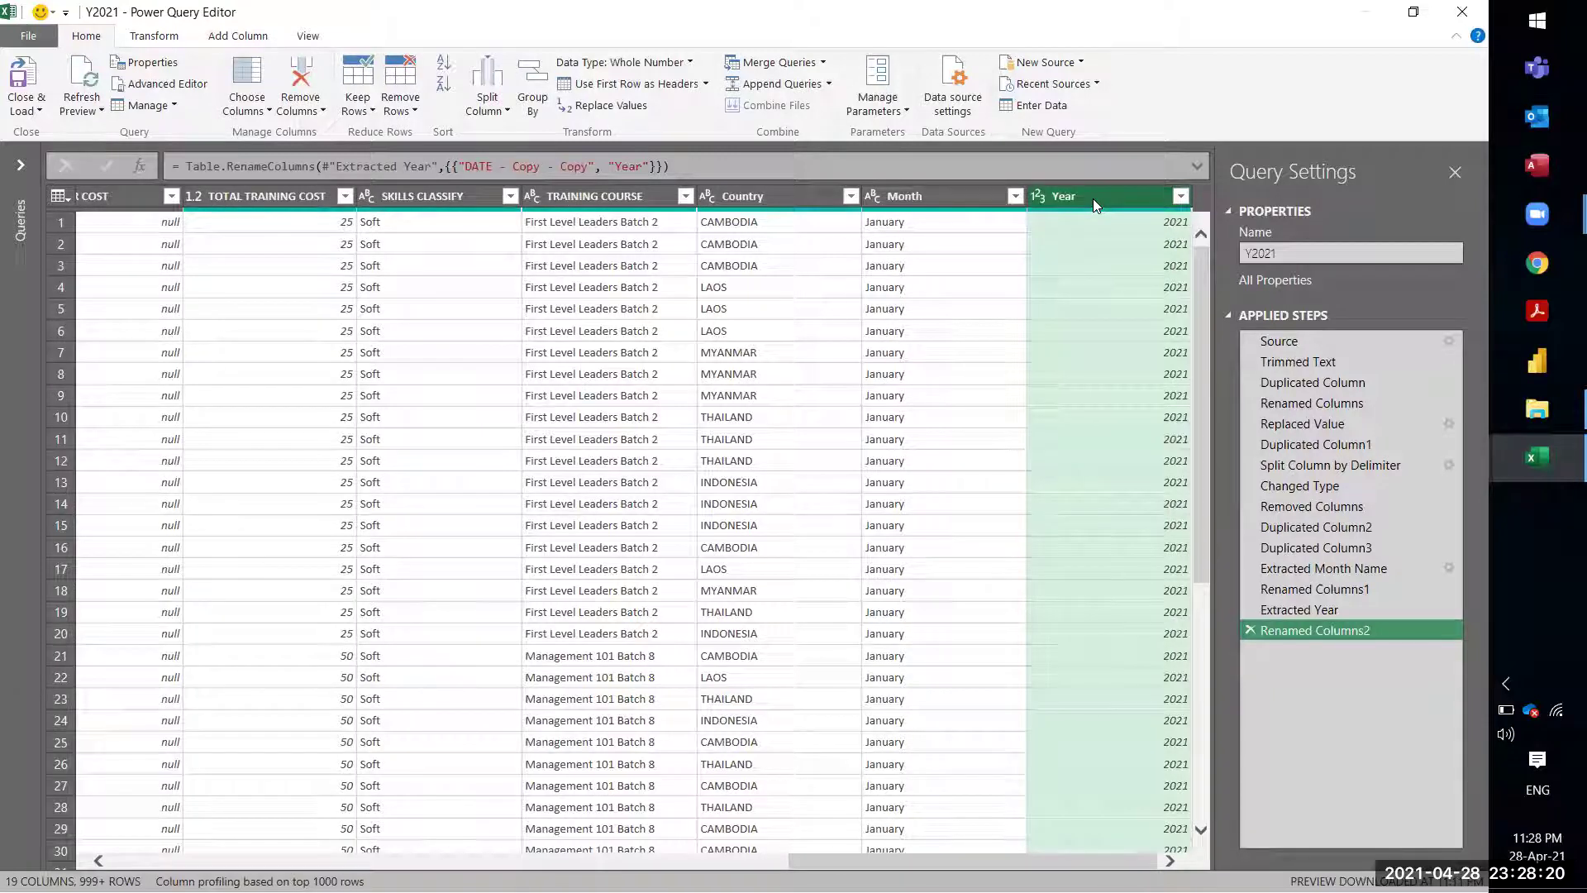
{"action": "left_click_drag", "start_coordinate": [914, 860], "coordinate": [215, 818]}
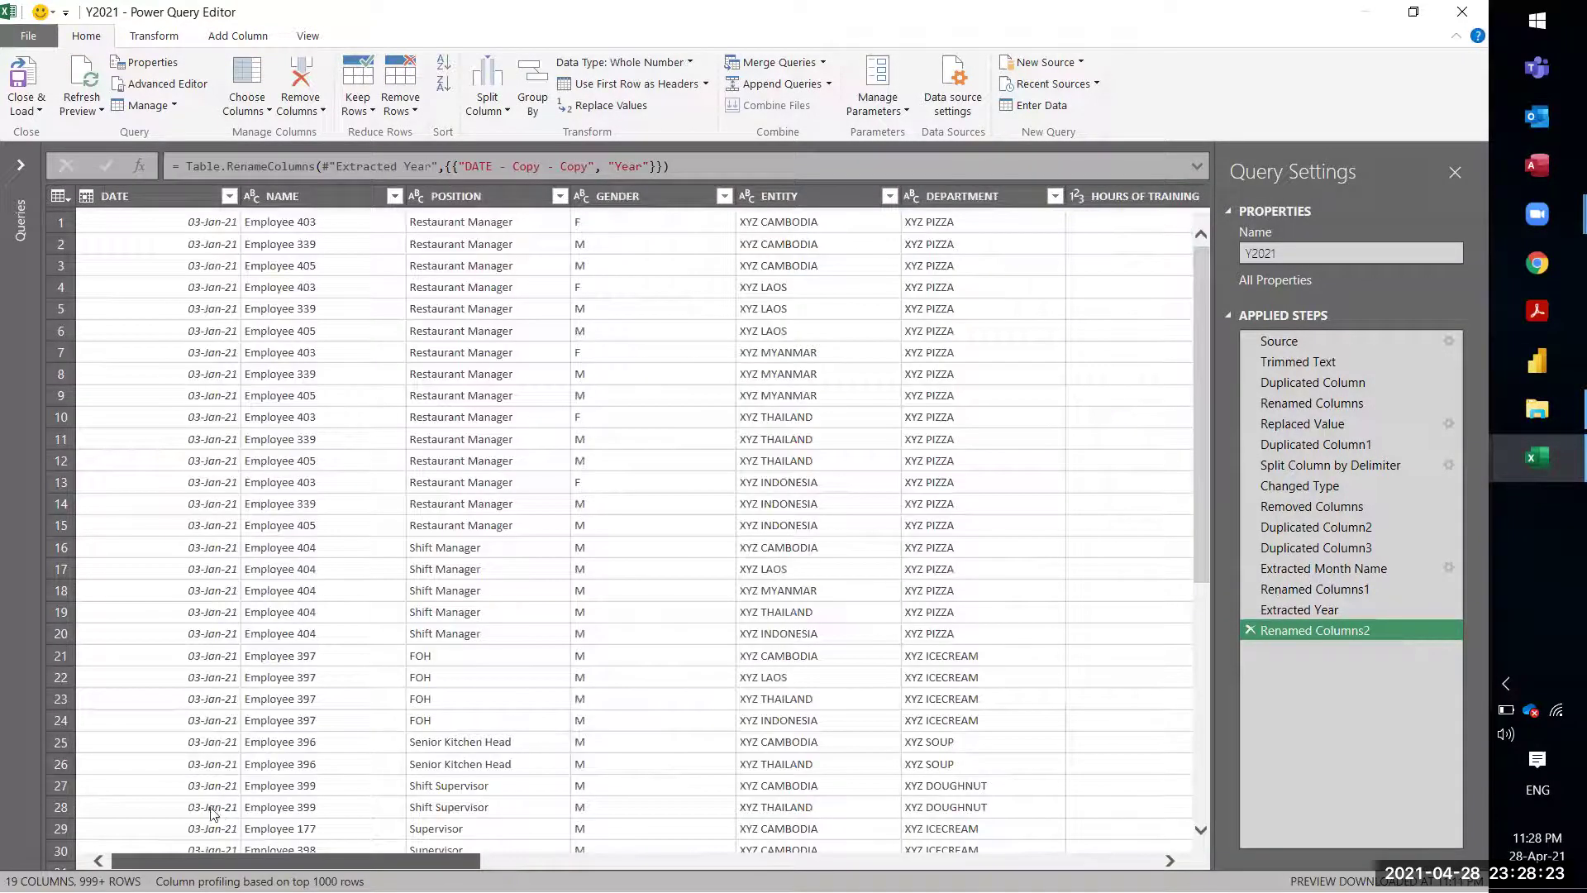
Step: Duplicate DATE, transform the copy to quarter numbers, and name it Quater
{"action": "left_click", "coordinate": [163, 198]}
{"action": "right_click", "coordinate": [163, 200]}
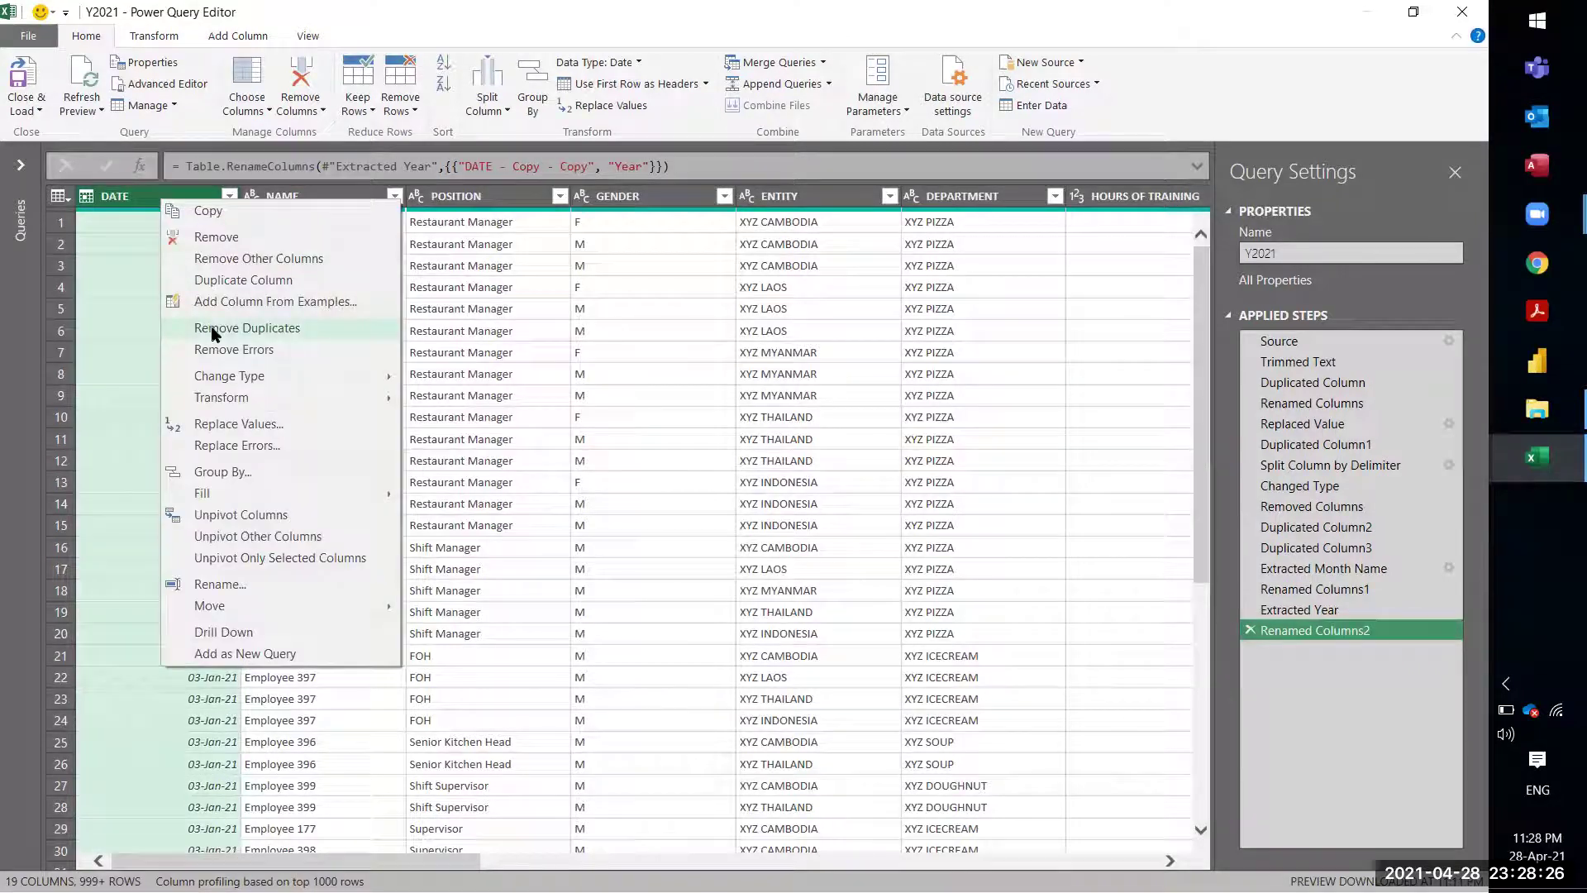
{"action": "left_click", "coordinate": [212, 281]}
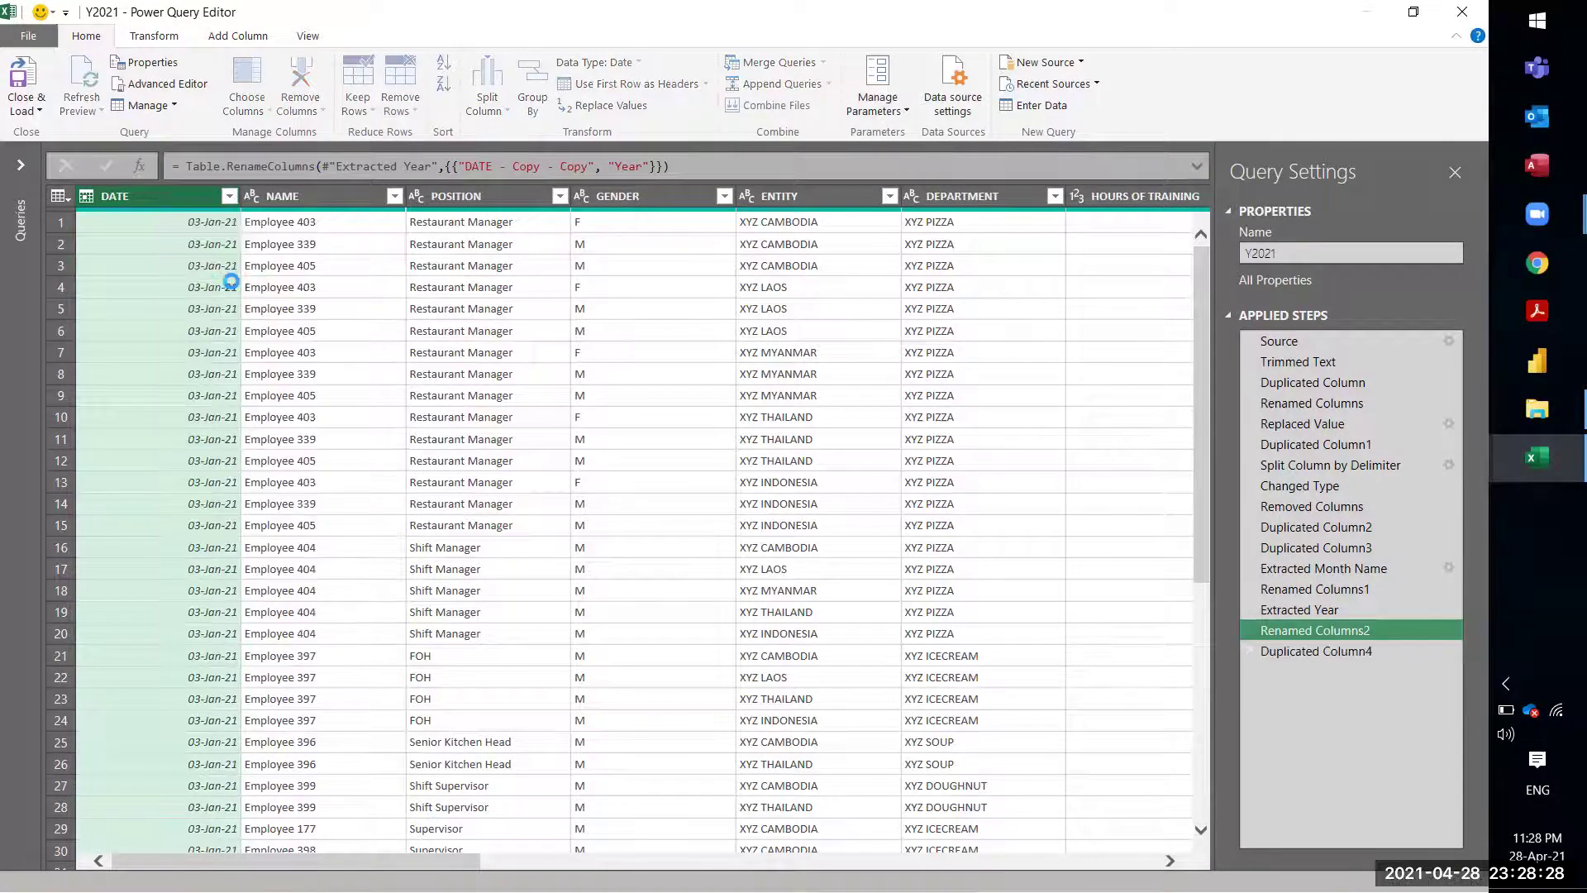
{"action": "right_click", "coordinate": [1101, 201]}
{"action": "mouse_move", "coordinate": [1163, 395]}
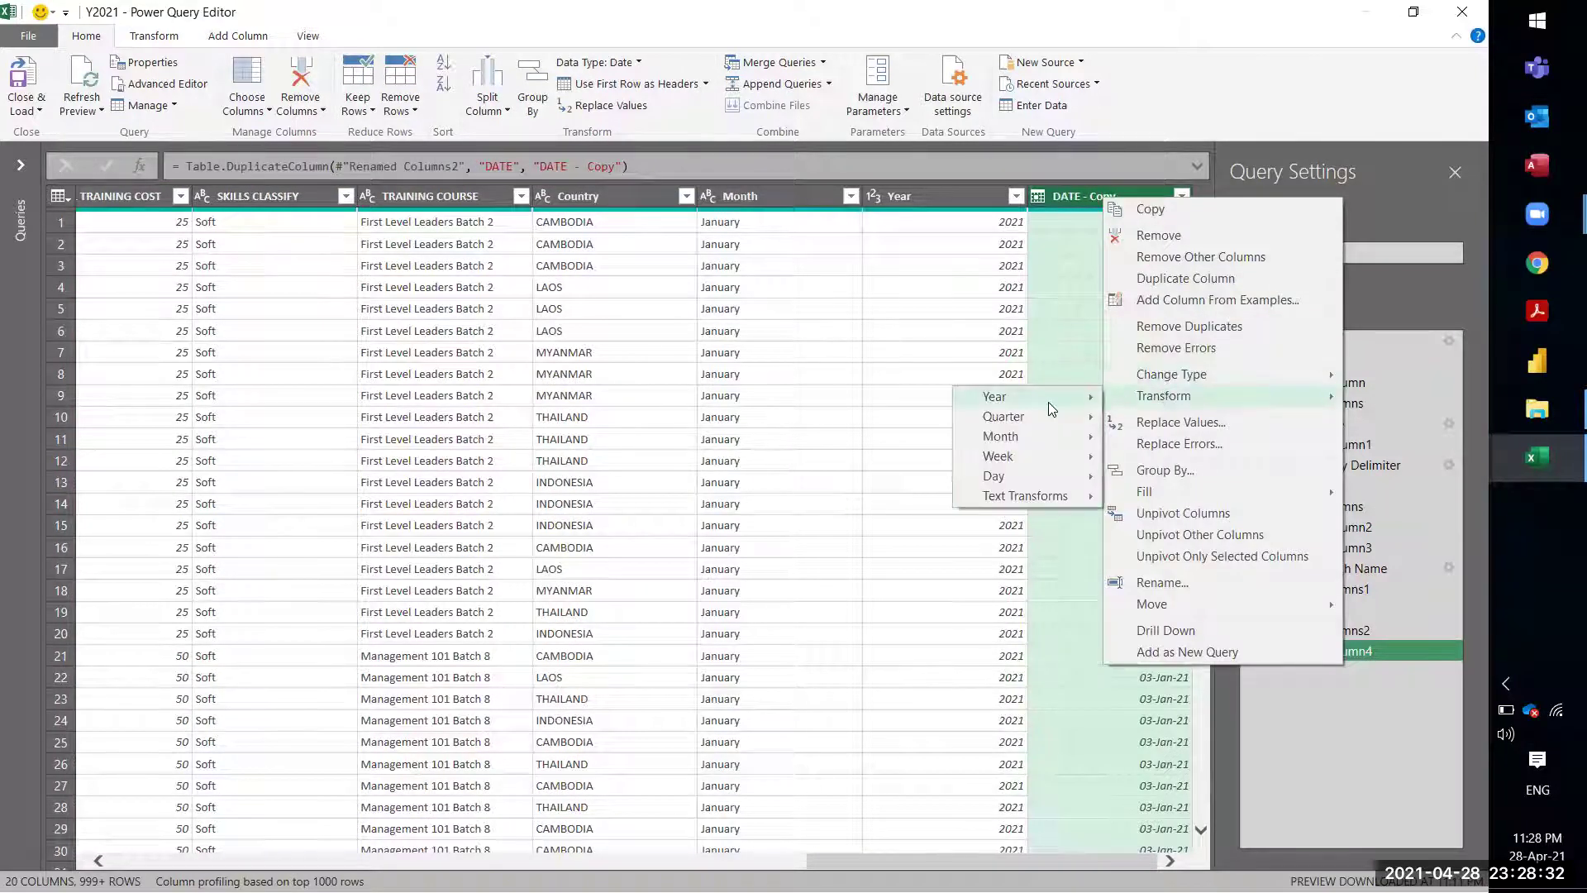
{"action": "mouse_move", "coordinate": [1004, 417]}
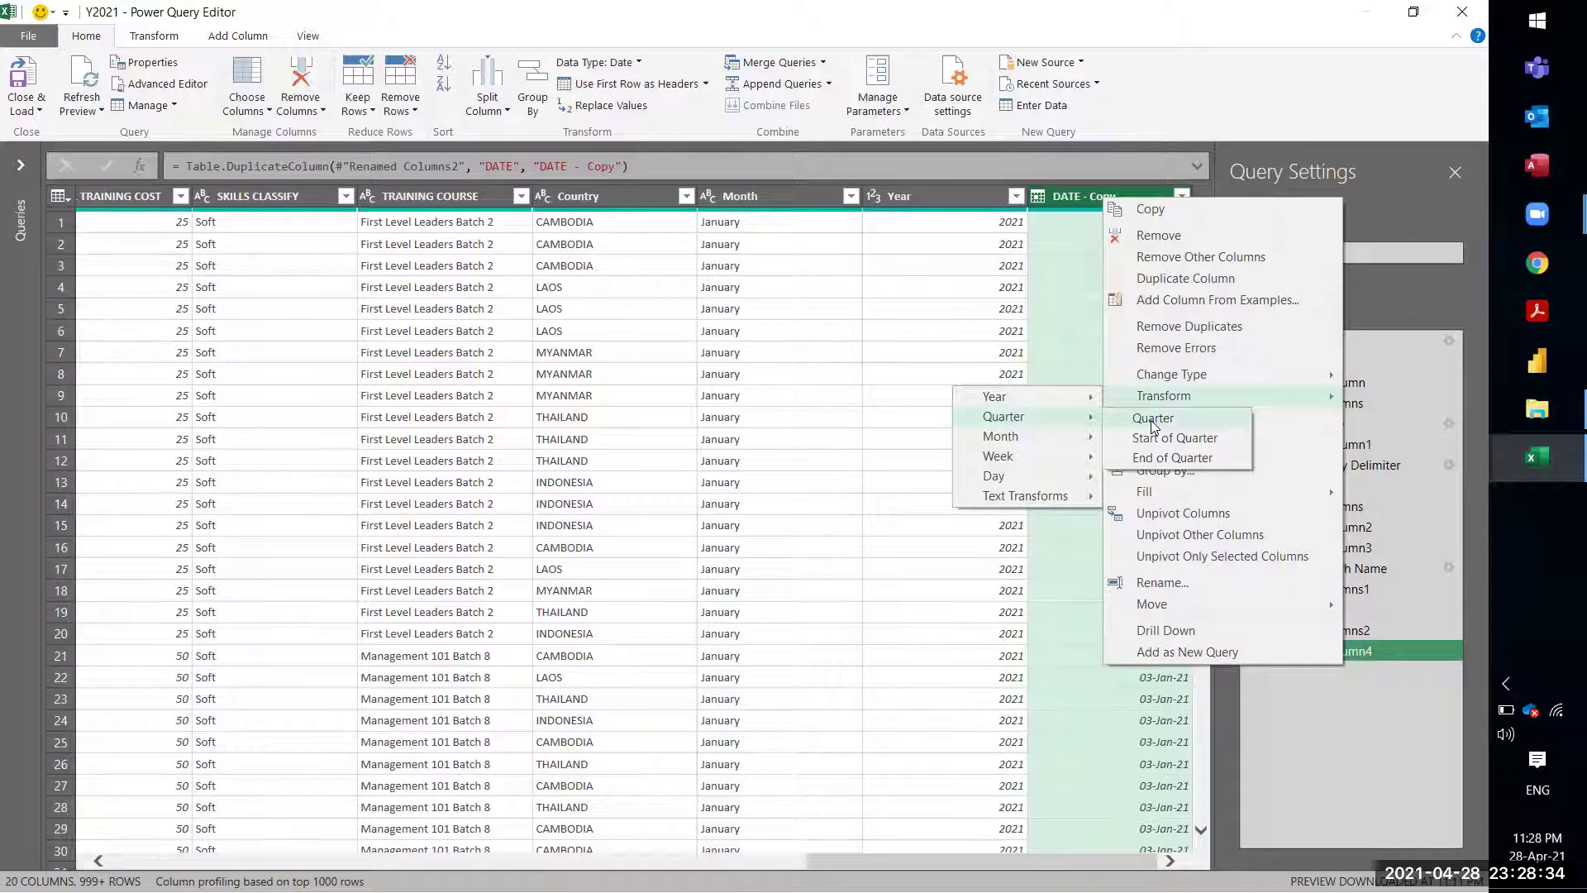
{"action": "left_click", "coordinate": [1153, 420]}
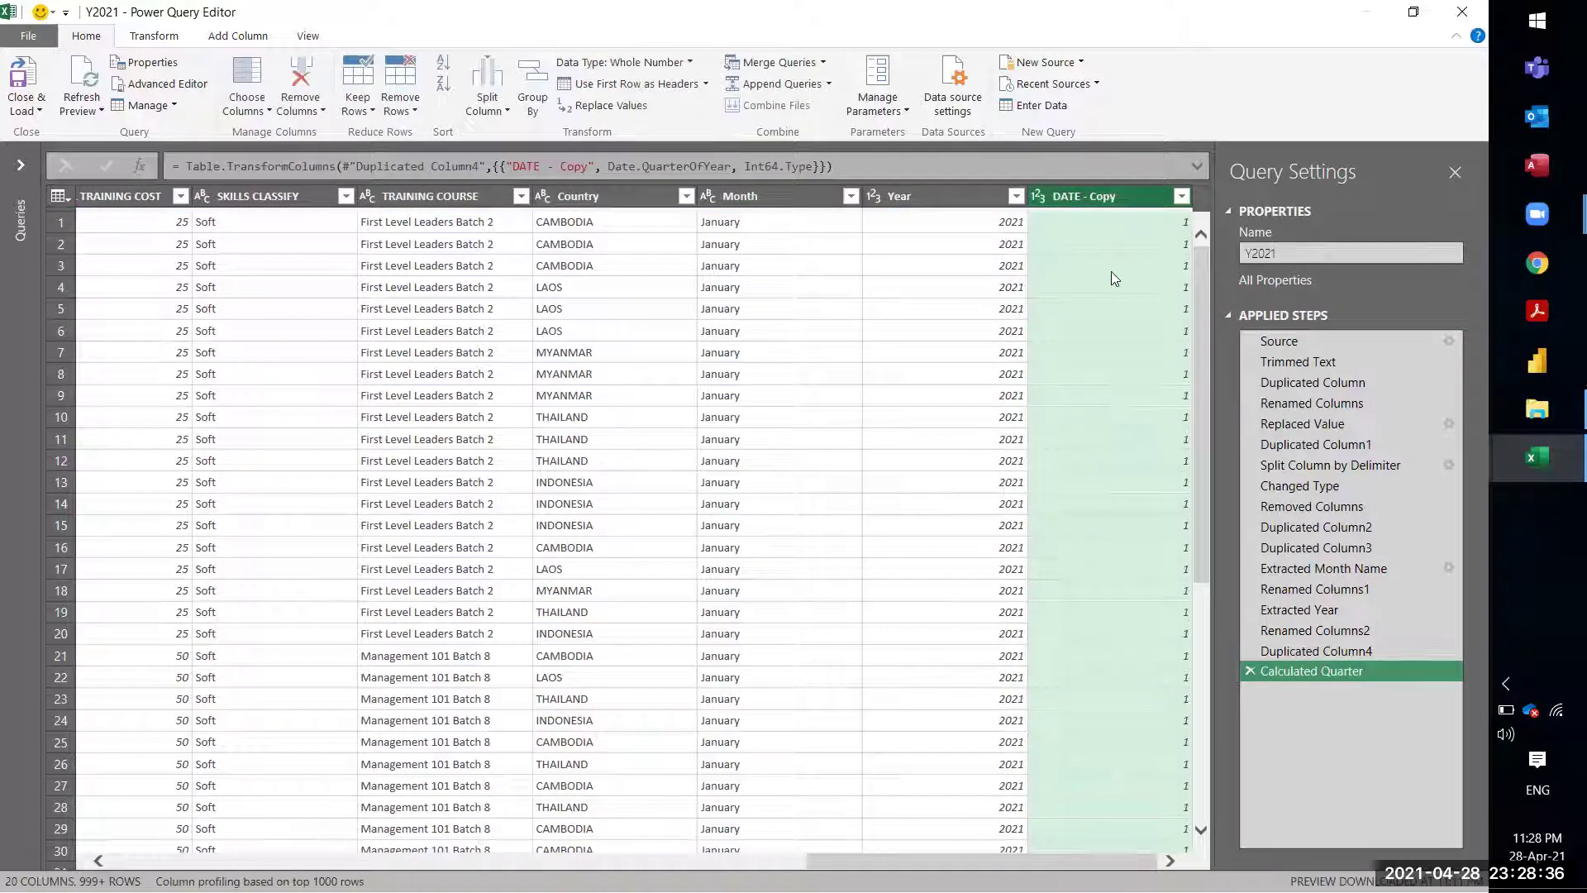
{"action": "double_click", "coordinate": [1073, 195]}
{"action": "type", "text": "Qua"}
{"action": "type", "text": "rter"}
{"action": "key", "text": "Return"}
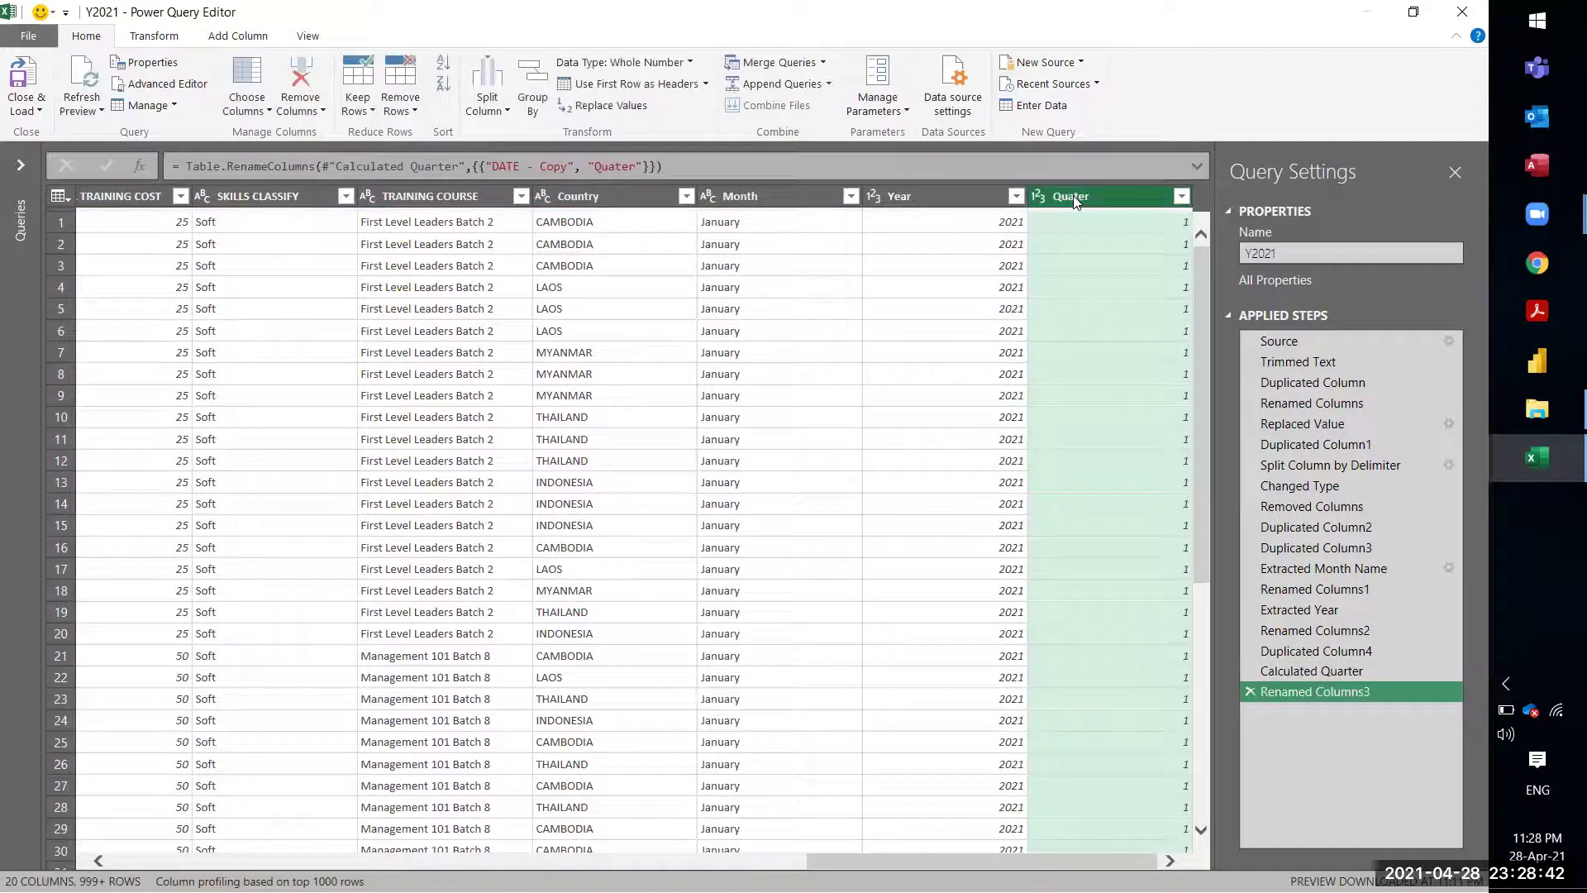
{"action": "left_click_drag", "start_coordinate": [910, 862], "coordinate": [155, 847]}
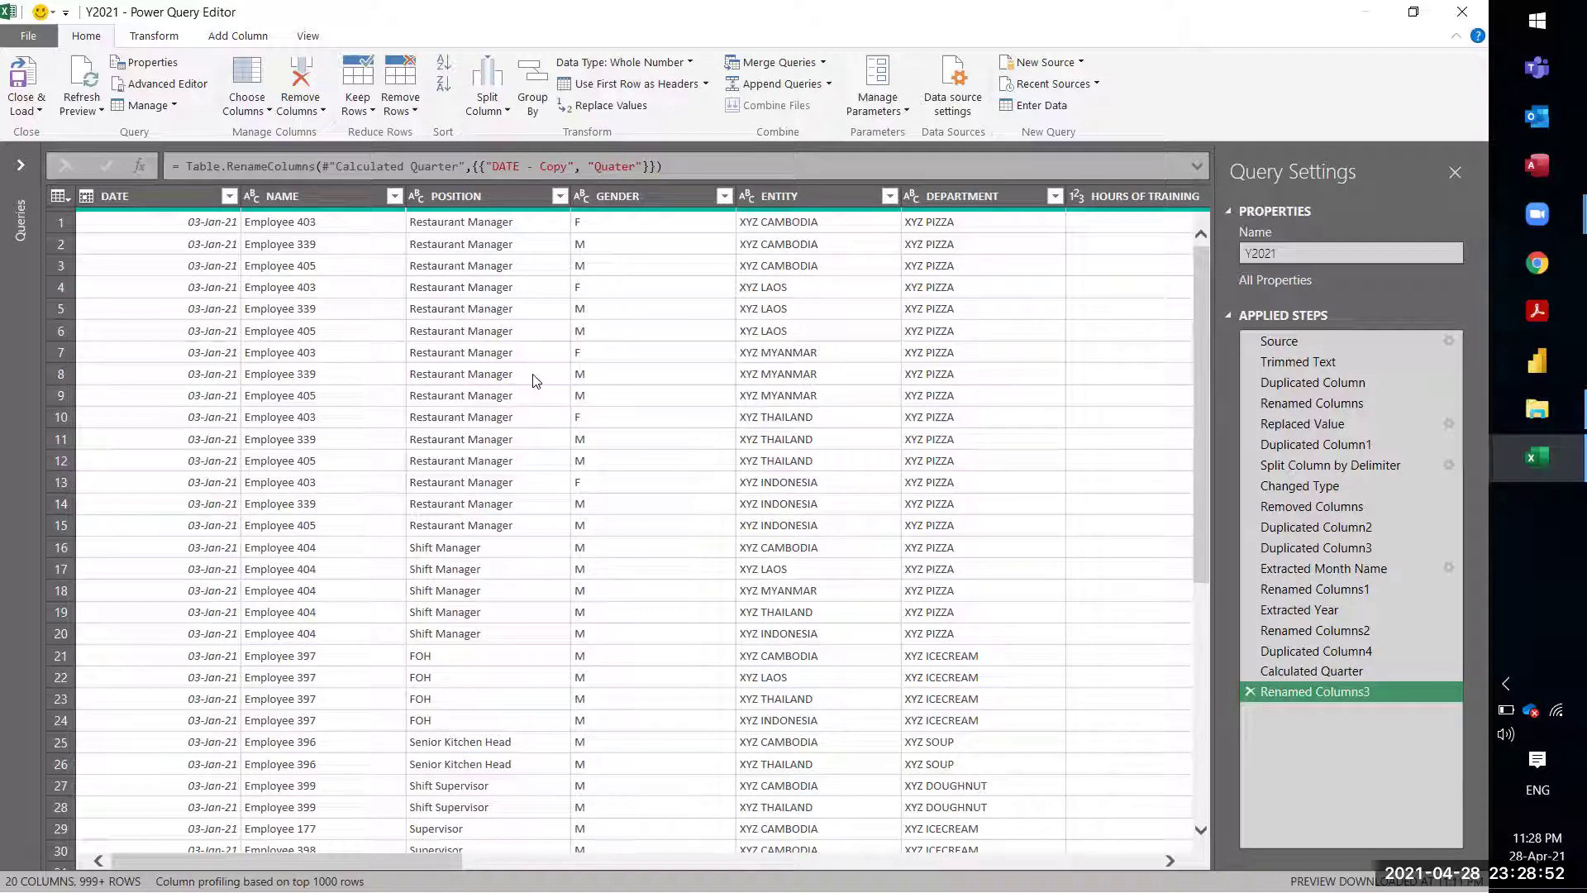
Step: Close & Load the updated Y2021 query into the Sheet1 table
{"action": "left_click", "coordinate": [23, 104]}
{"action": "left_click", "coordinate": [75, 135]}
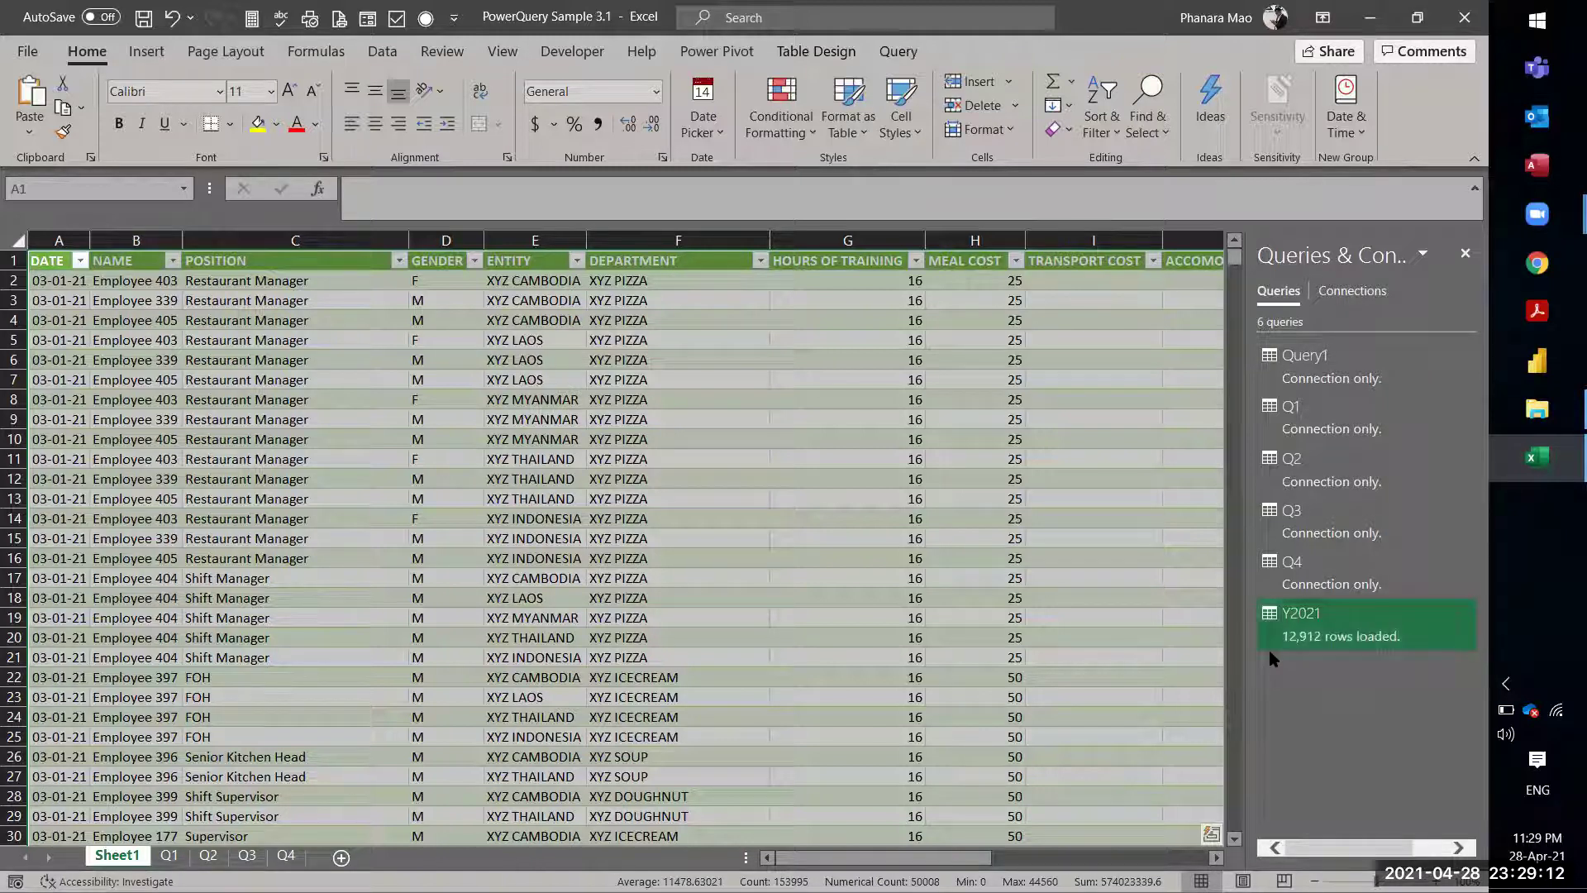
{"action": "left_click", "coordinate": [1122, 451]}
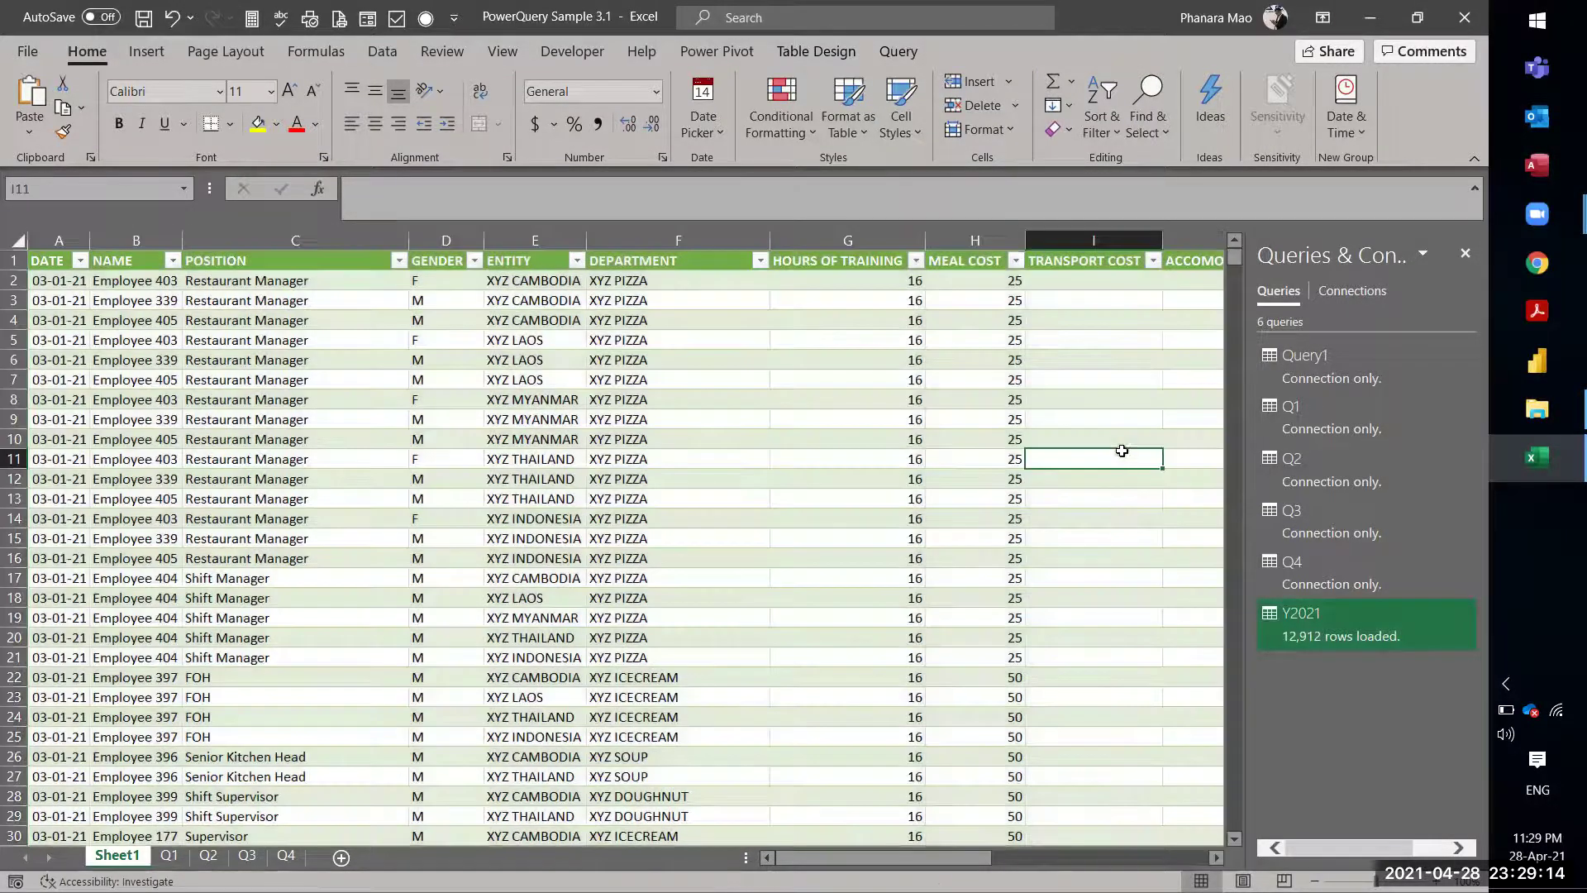
Step: Check the loaded Month, Year and Quater values, then return to the table's first column
{"action": "scroll", "coordinate": [1122, 450], "scroll_direction": "right", "scroll_amount": 3}
{"action": "scroll", "coordinate": [1122, 451], "scroll_direction": "right", "scroll_amount": 3}
{"action": "scroll", "coordinate": [1122, 453], "scroll_direction": "right", "scroll_amount": 1}
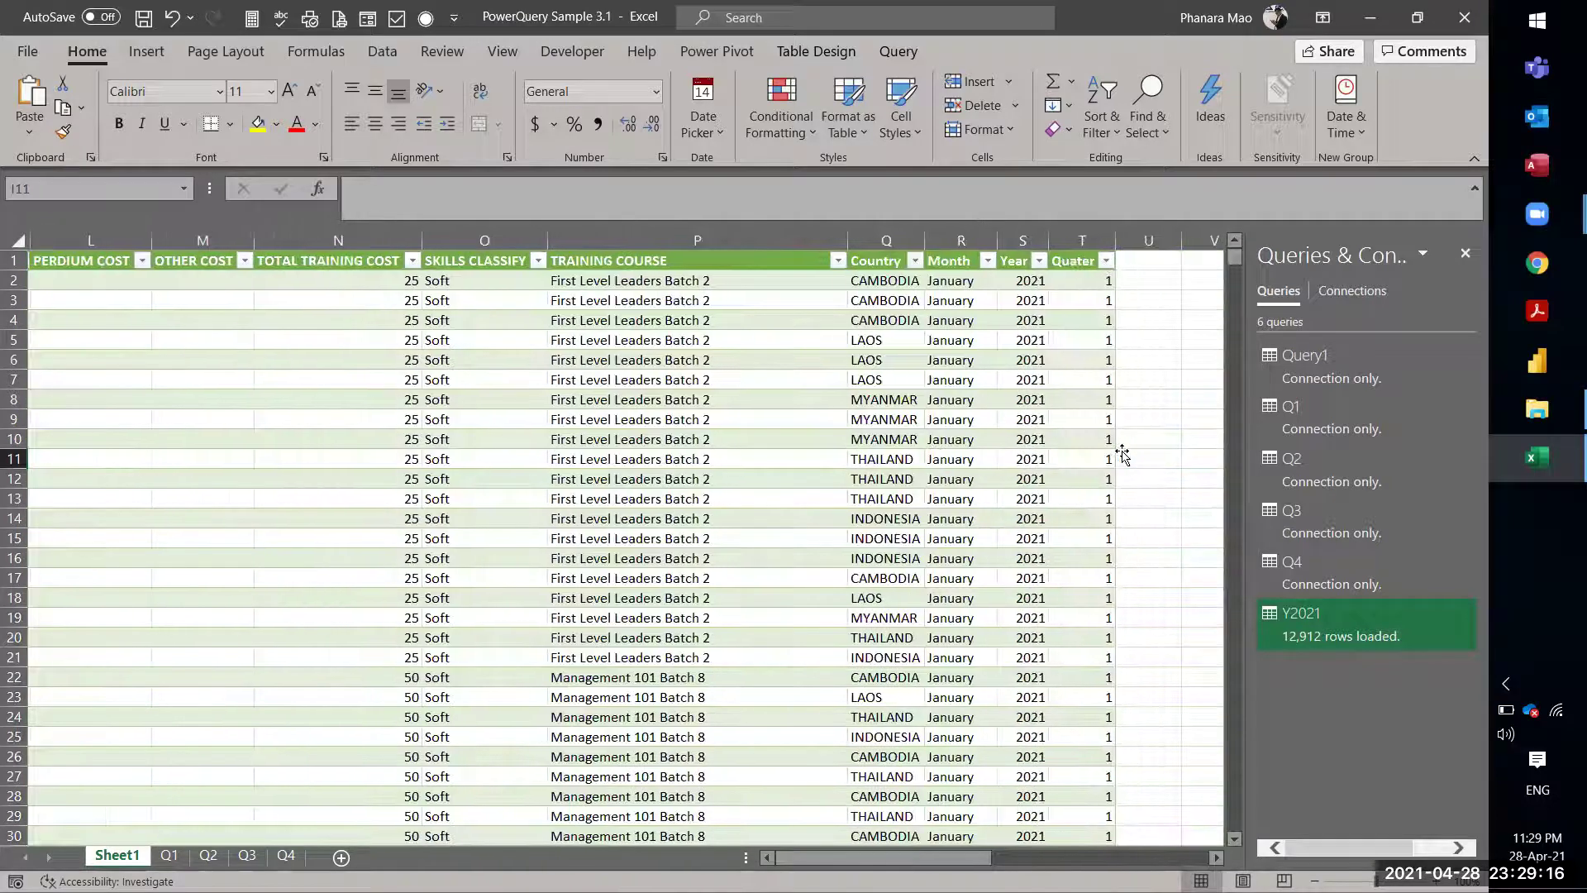
{"action": "scroll", "coordinate": [1122, 453], "scroll_direction": "right", "scroll_amount": 1}
{"action": "left_click", "coordinate": [829, 300]}
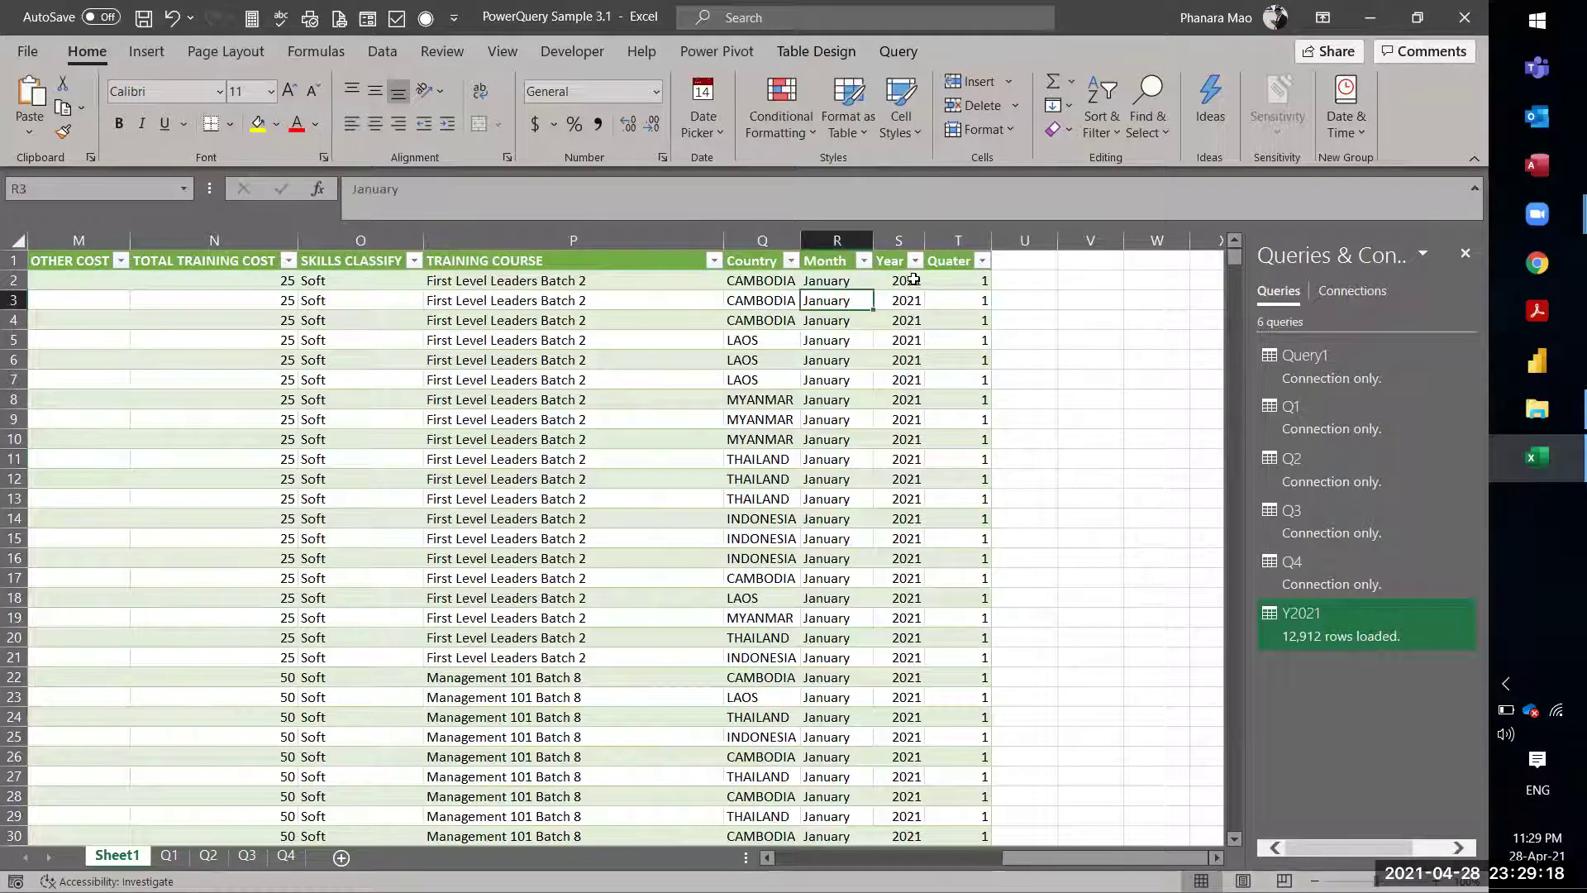
{"action": "left_click", "coordinate": [913, 279]}
{"action": "left_click", "coordinate": [953, 281]}
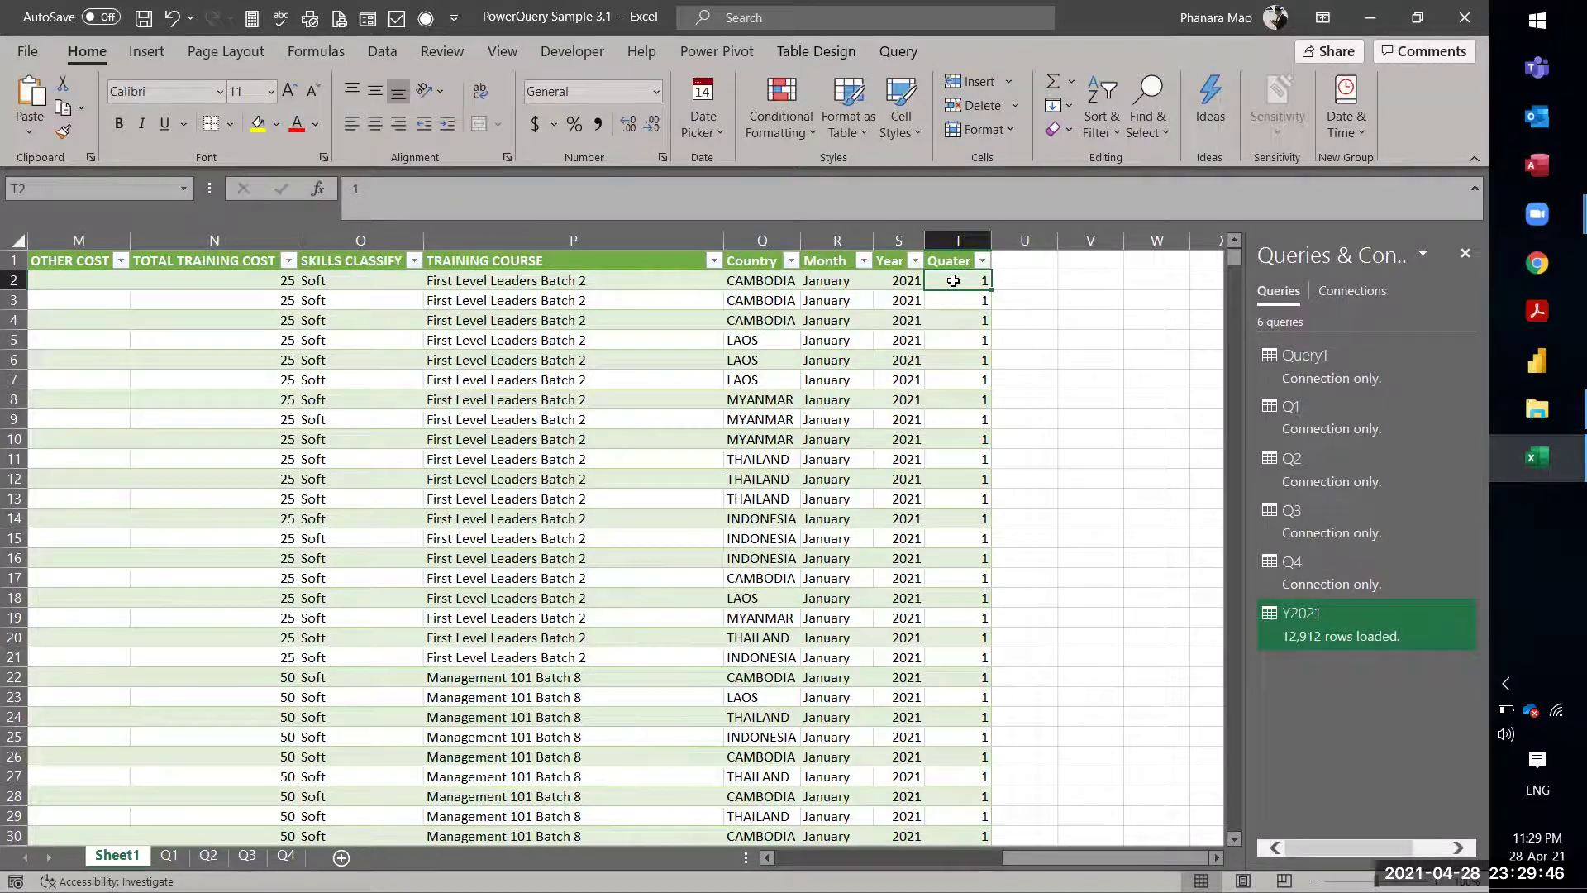
{"action": "key", "text": "Home"}
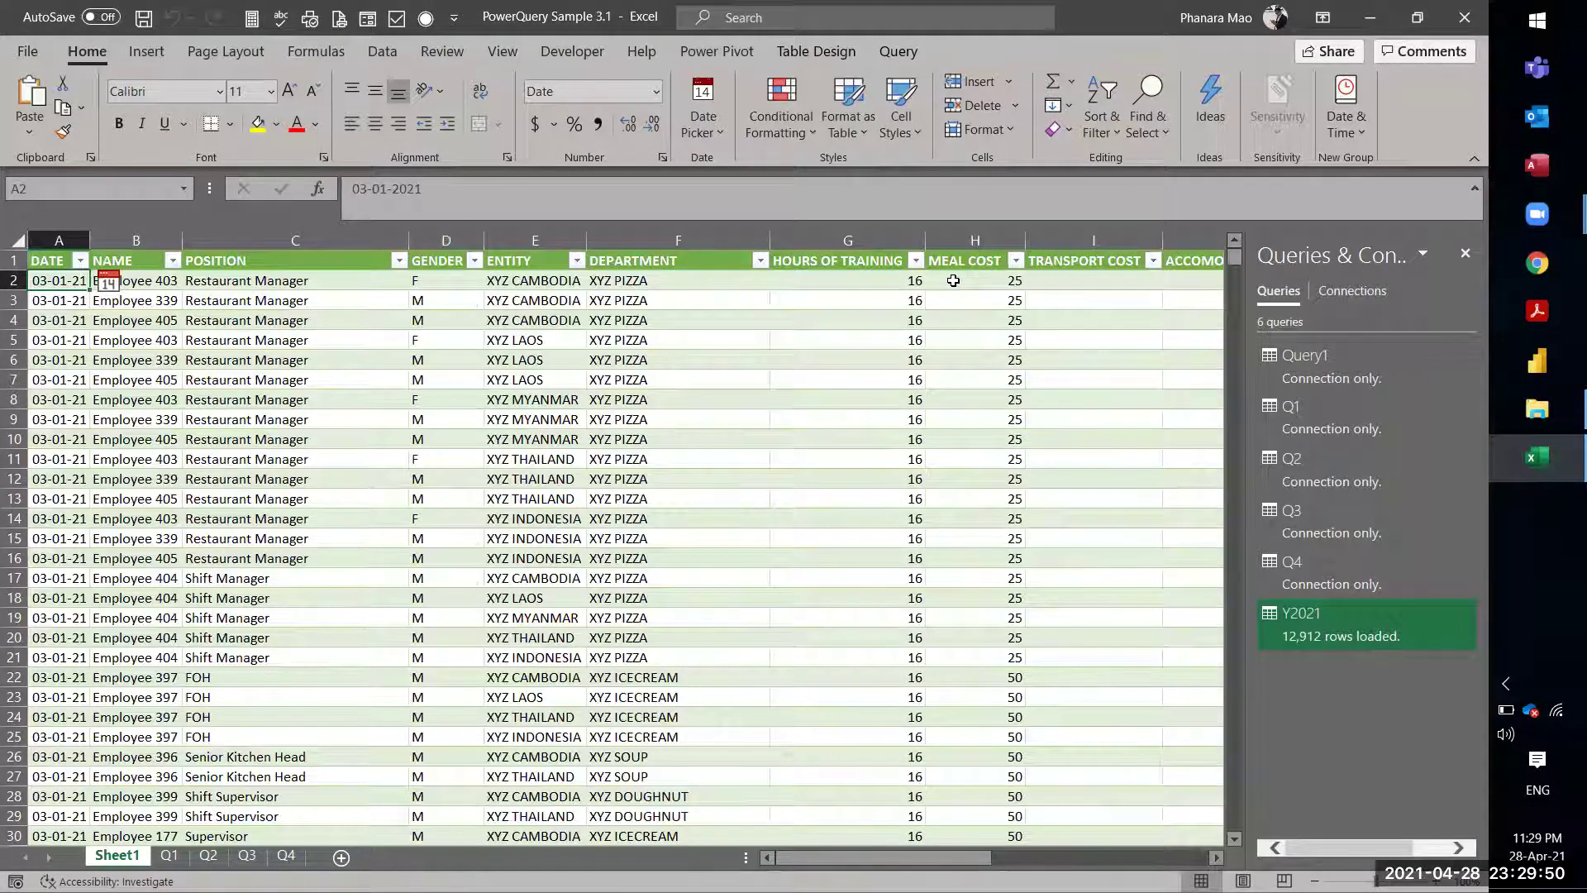
{"action": "left_click", "coordinate": [461, 336]}
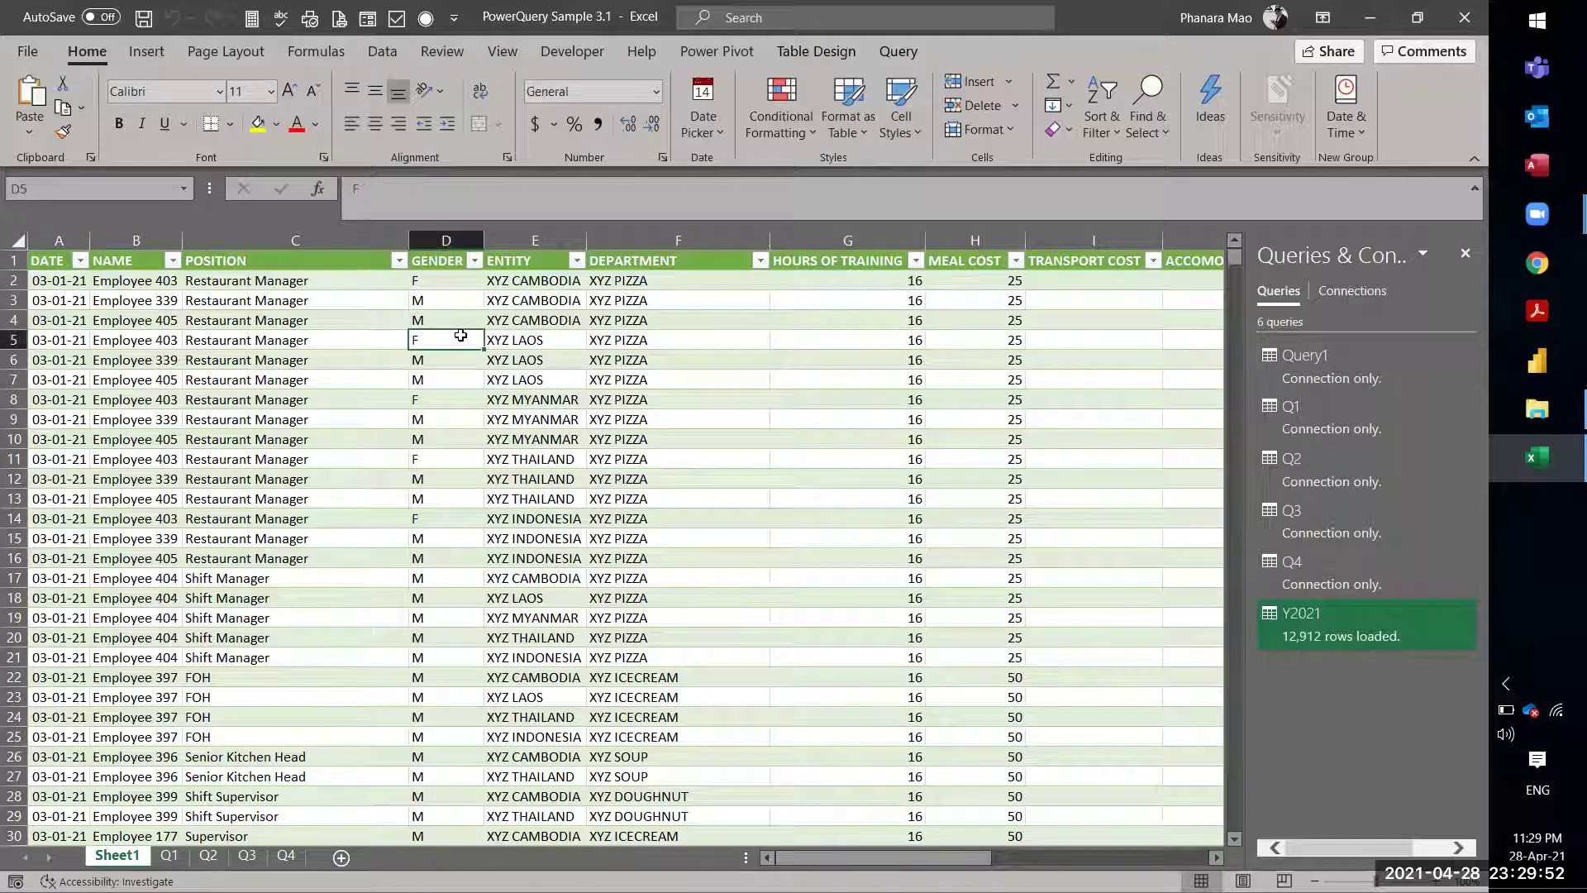
{"action": "left_click", "coordinate": [918, 52]}
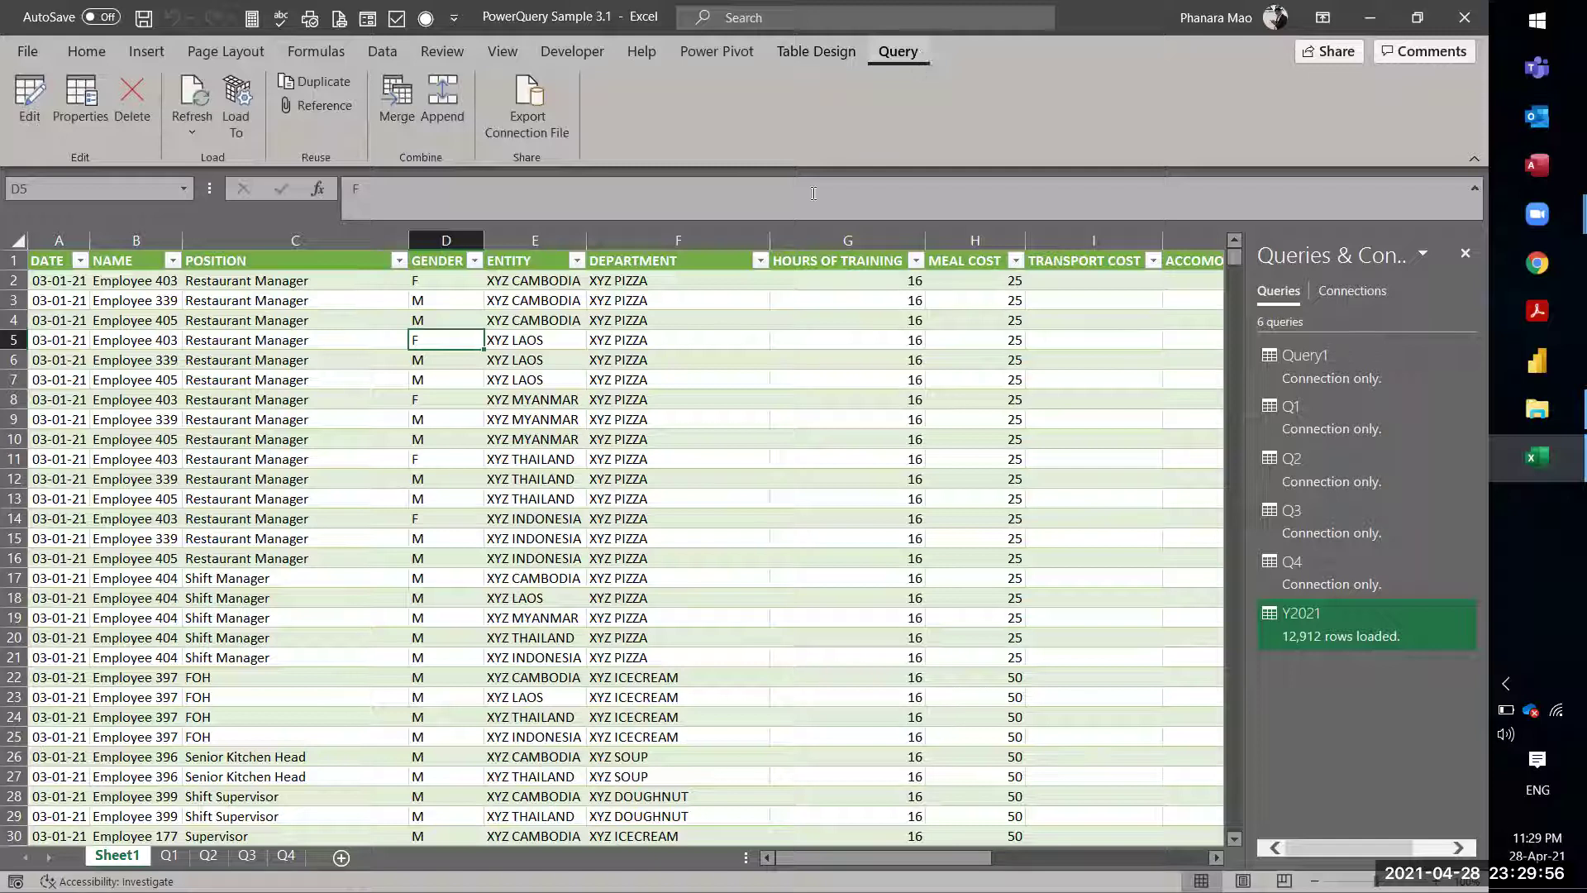
{"action": "right_click", "coordinate": [1326, 620]}
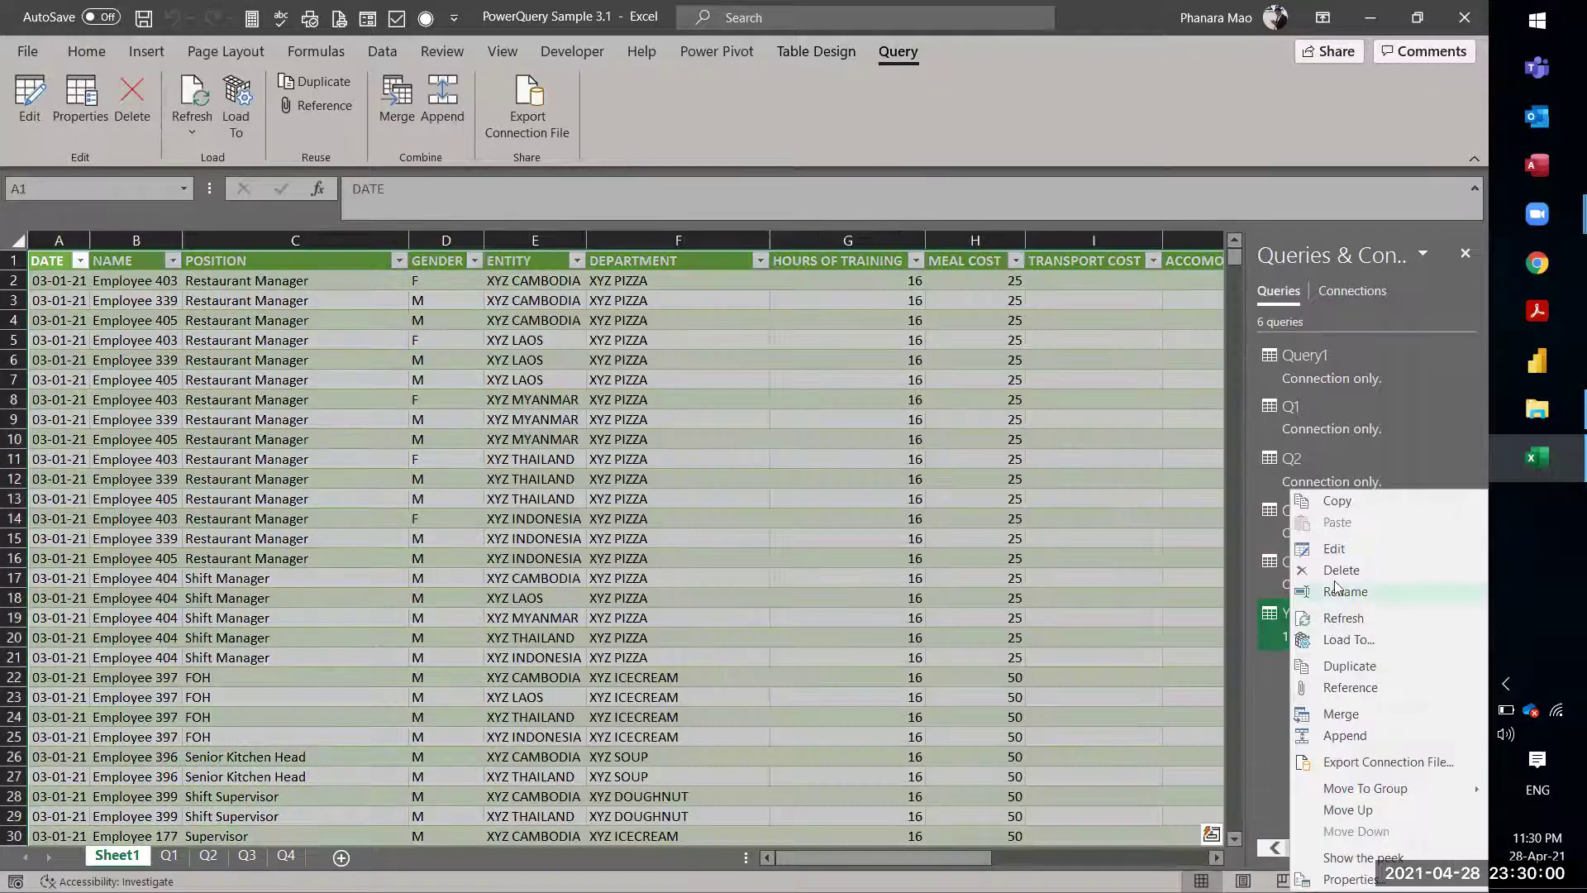
{"action": "left_click", "coordinate": [1341, 551]}
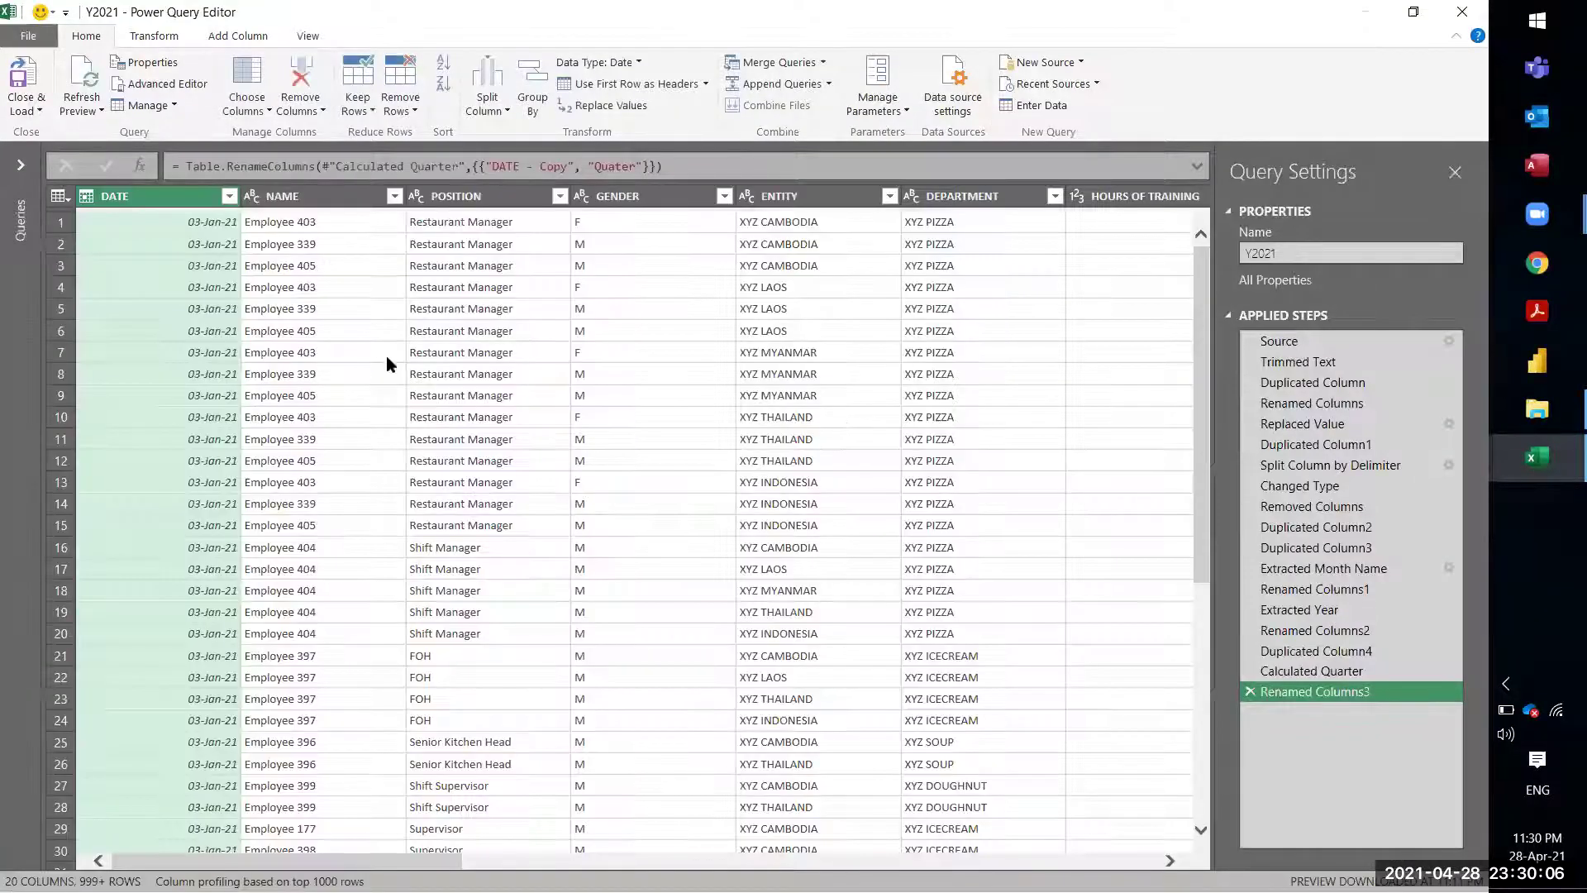
{"action": "left_click", "coordinate": [21, 165]}
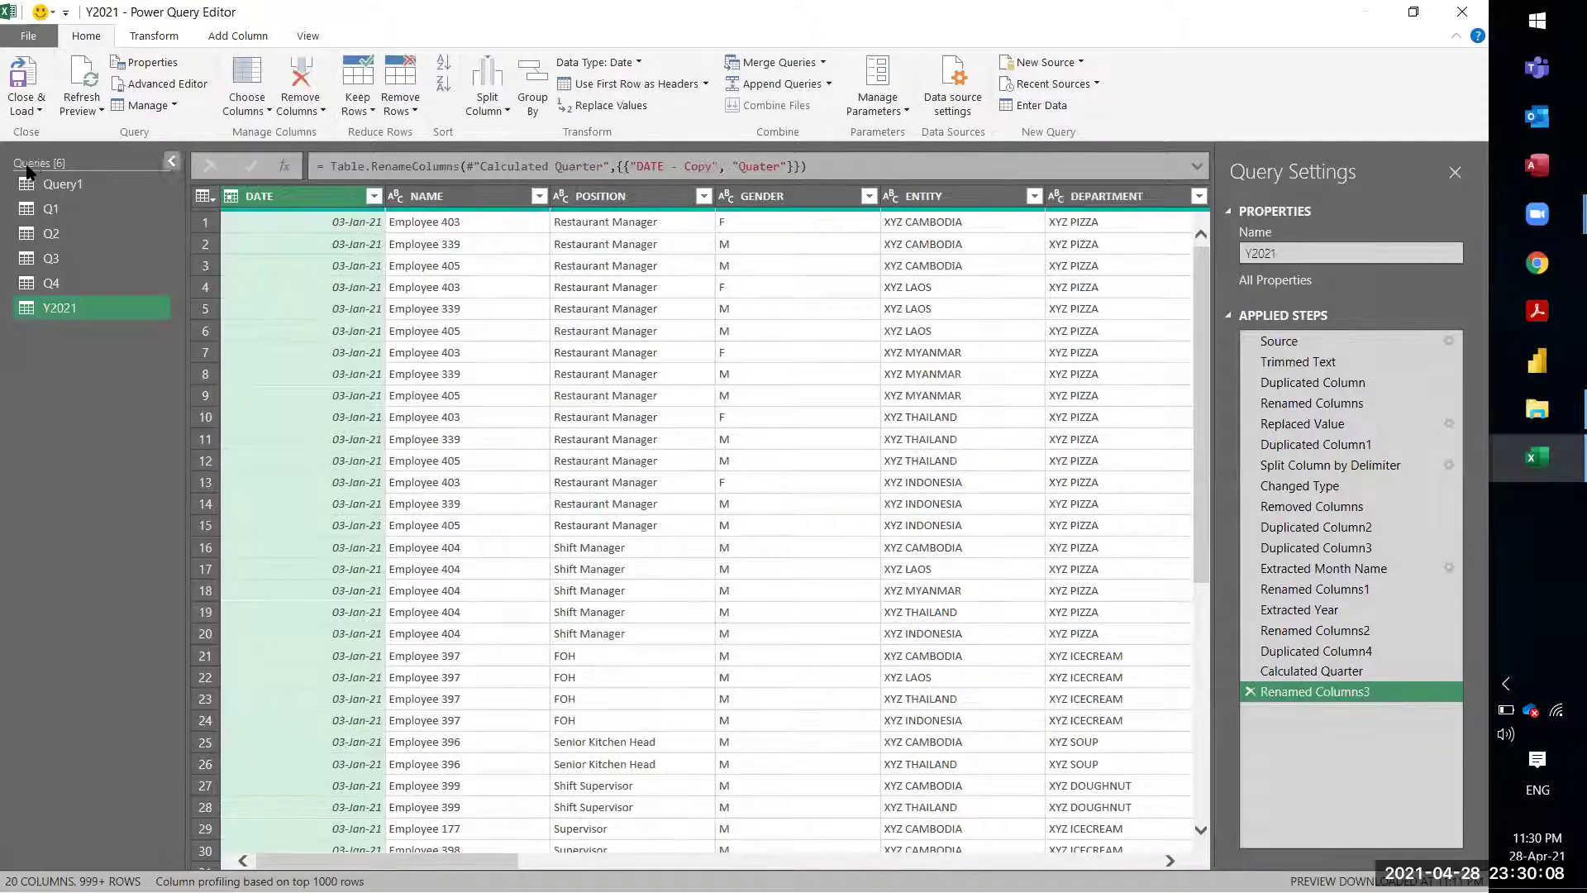
{"action": "left_click", "coordinate": [25, 108]}
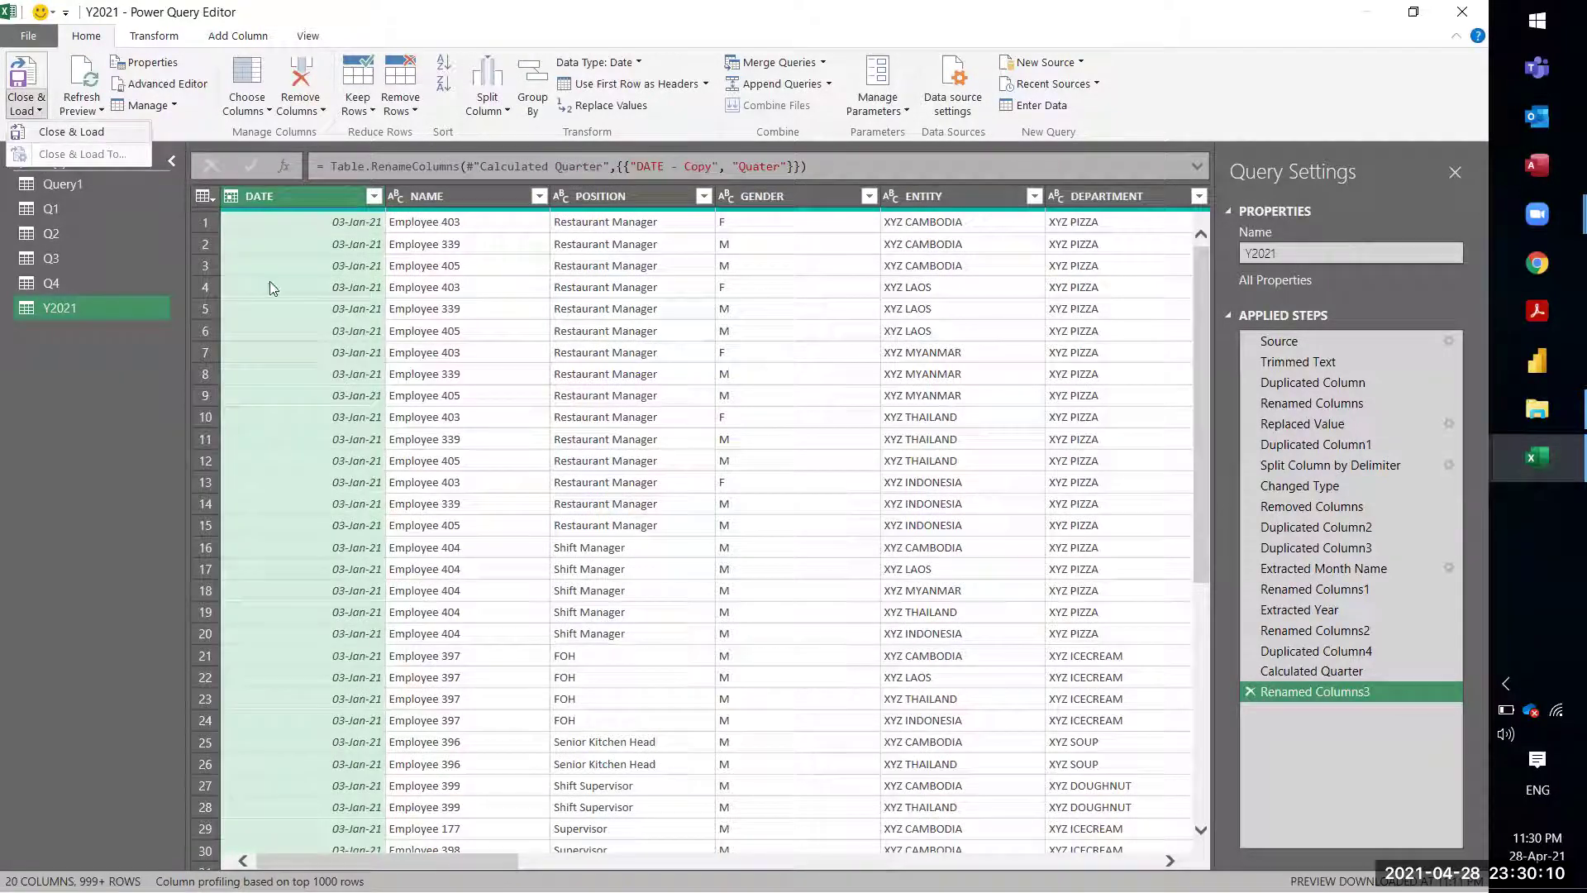
{"action": "left_click", "coordinate": [70, 132]}
{"action": "left_click", "coordinate": [28, 109]}
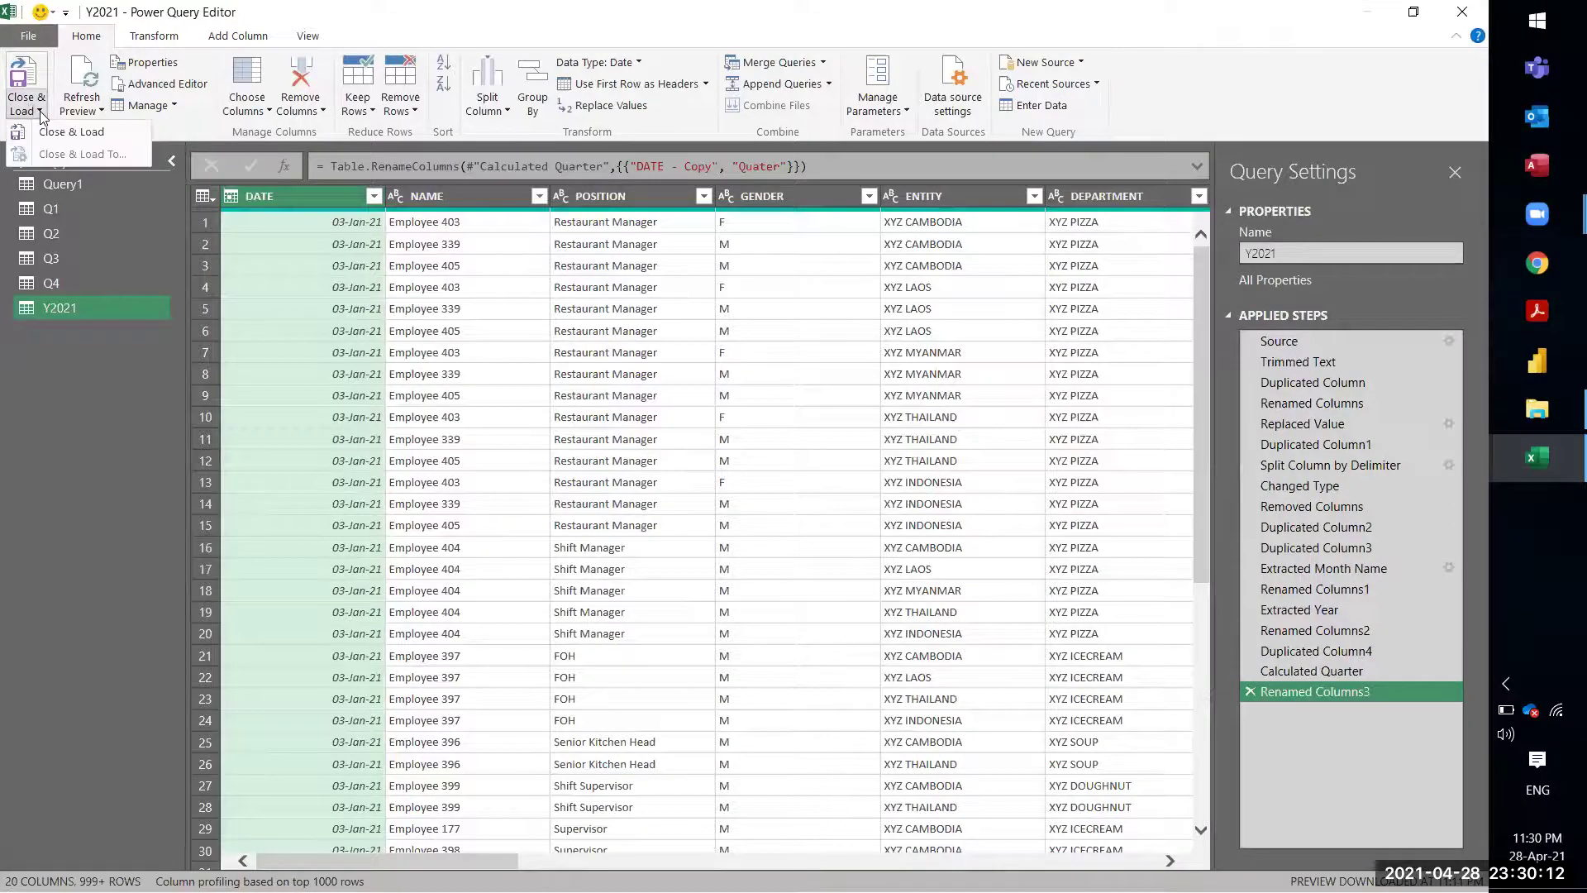
{"action": "left_click", "coordinate": [49, 133]}
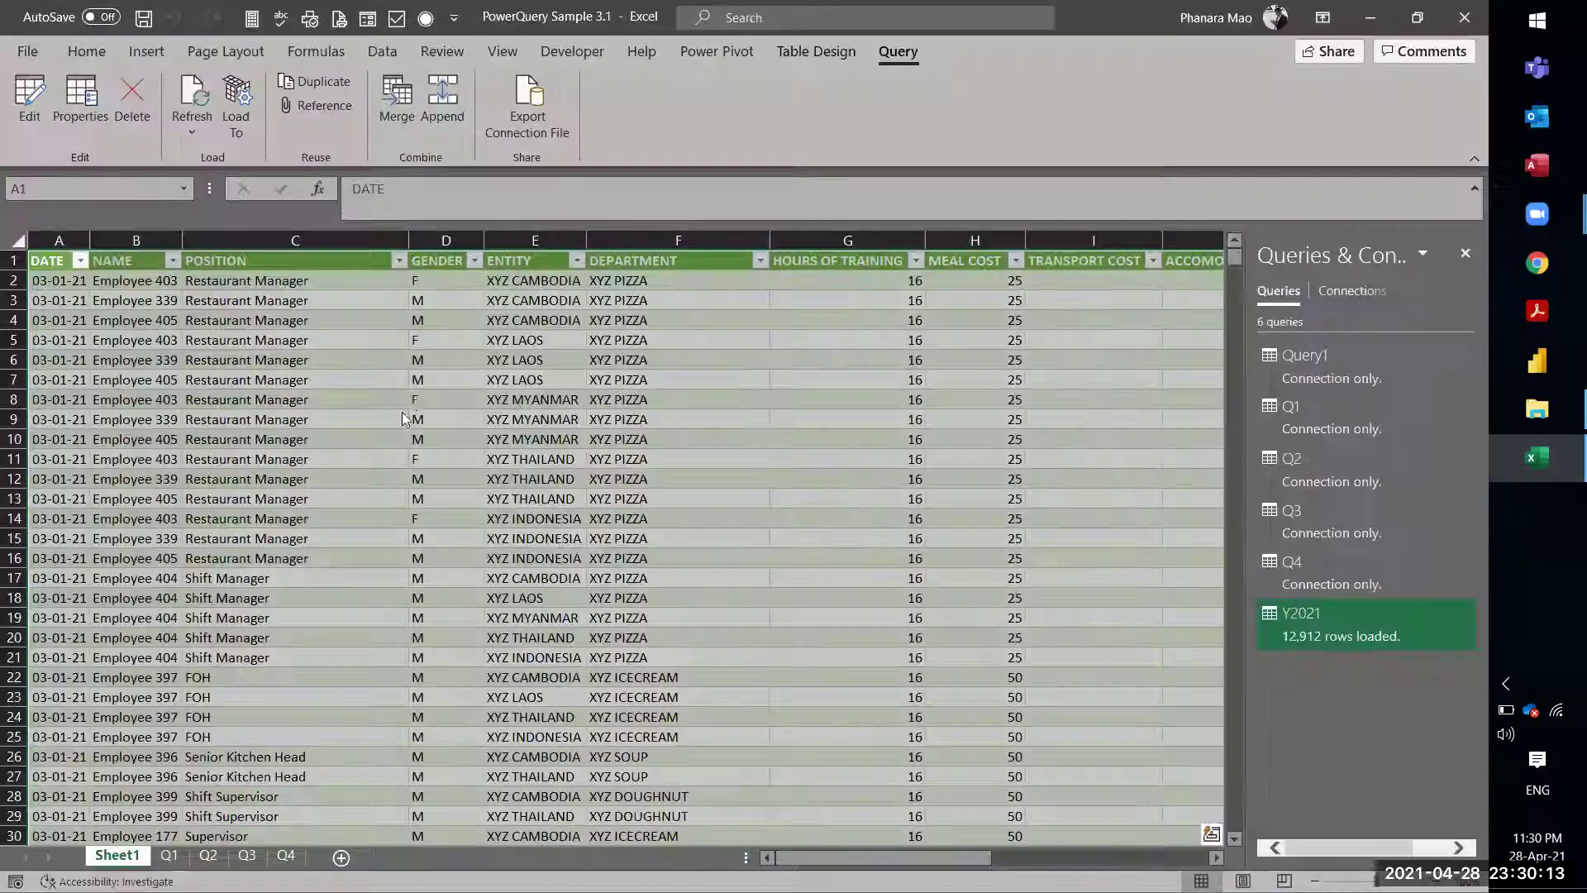
{"action": "left_click", "coordinate": [358, 364]}
{"action": "left_click", "coordinate": [490, 355]}
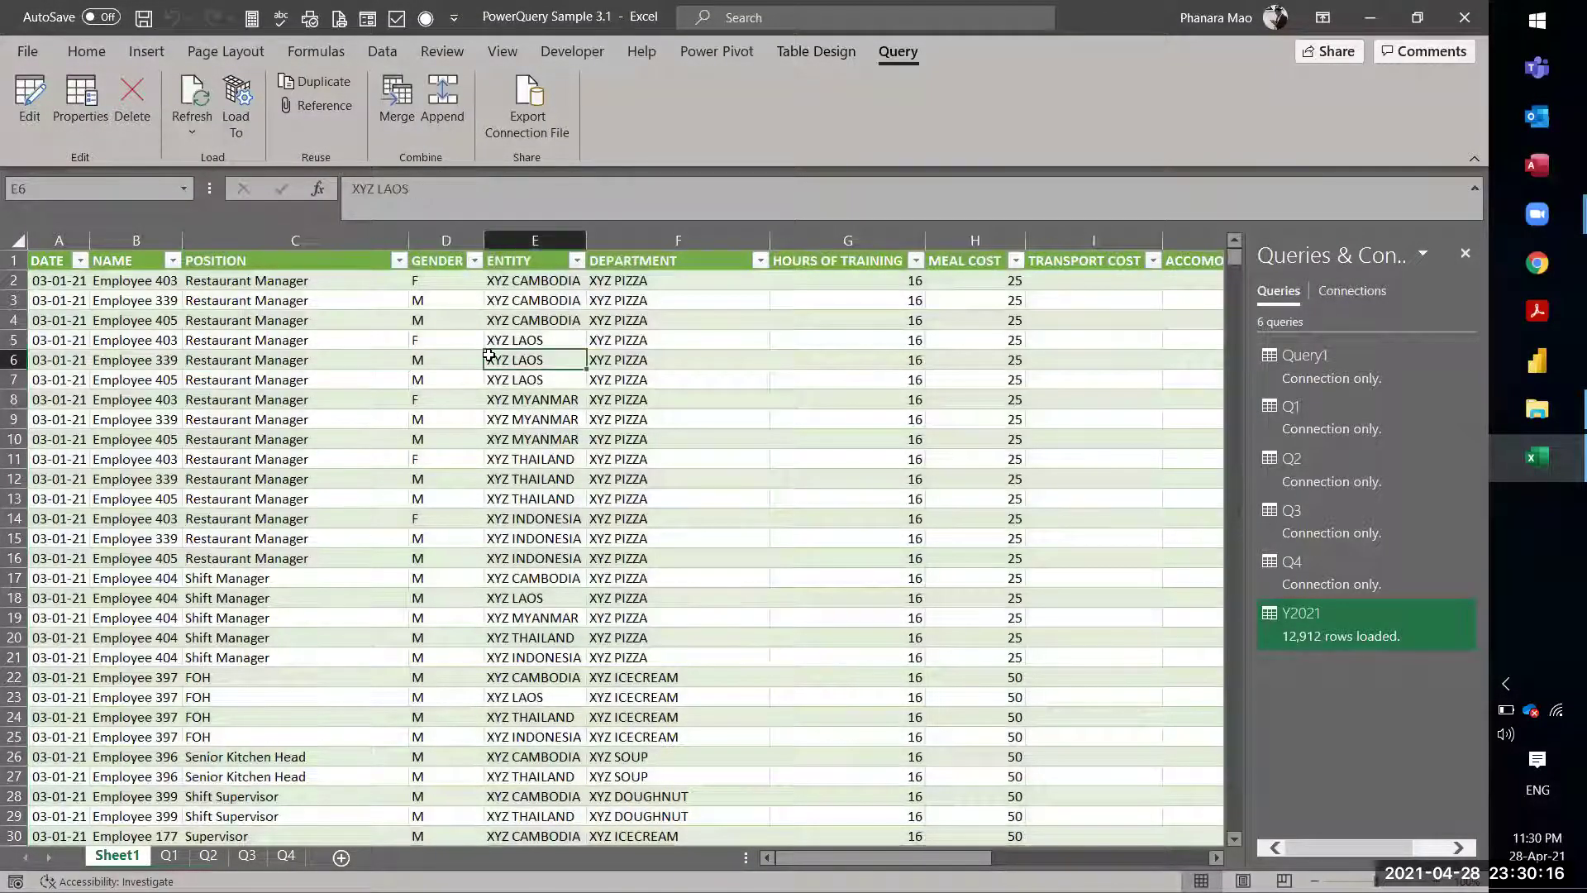
{"action": "left_click", "coordinate": [214, 396]}
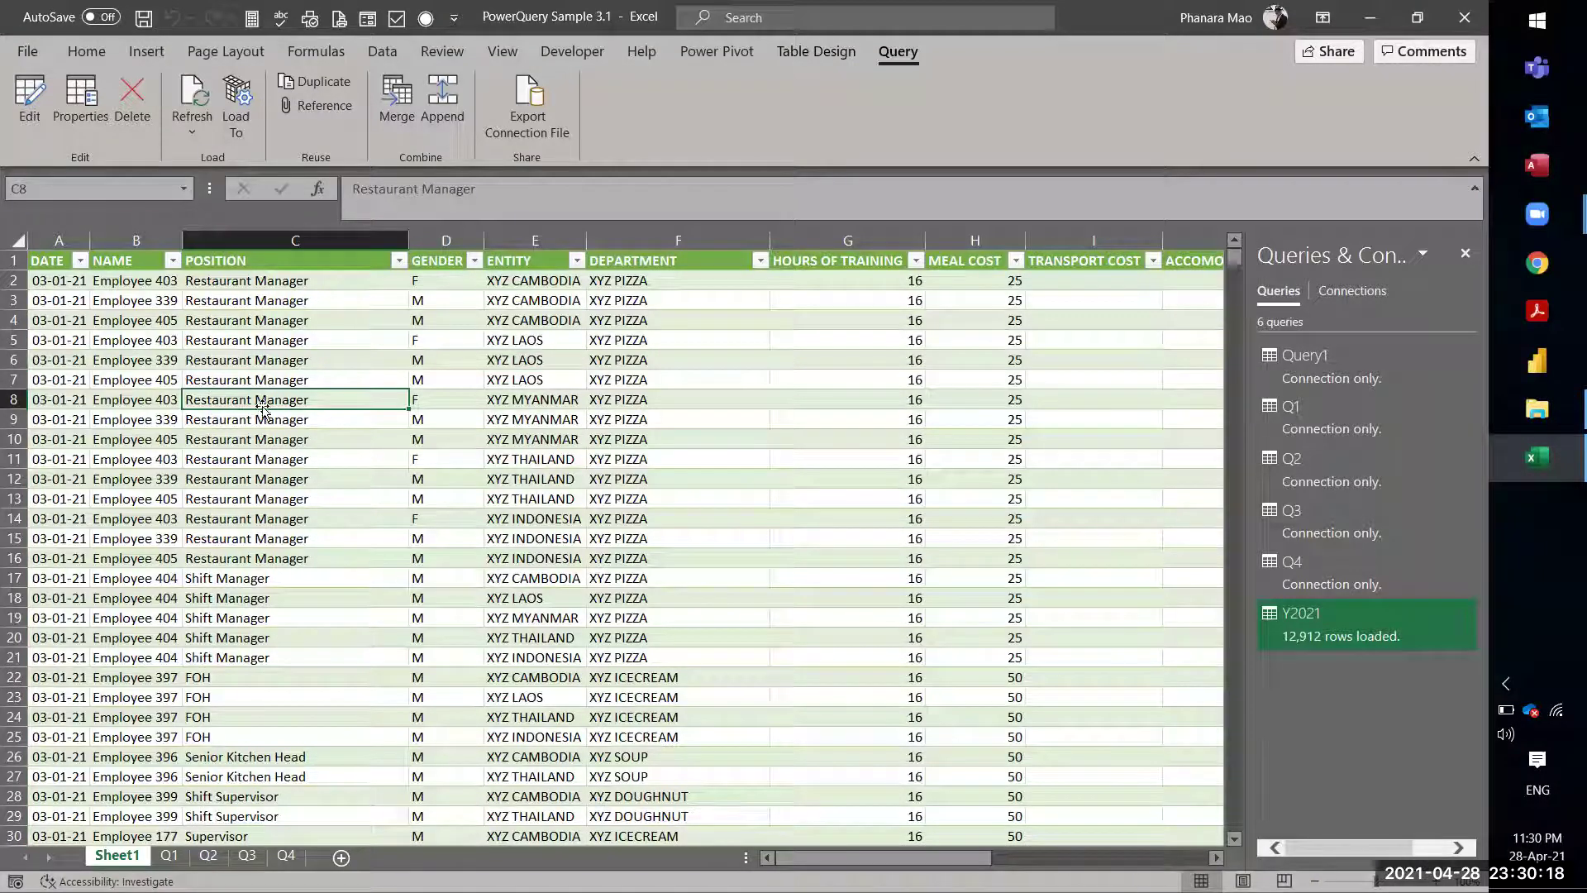
Step: Show the Insert ribbon commands for PivotTables and charts
{"action": "left_click", "coordinate": [149, 53]}
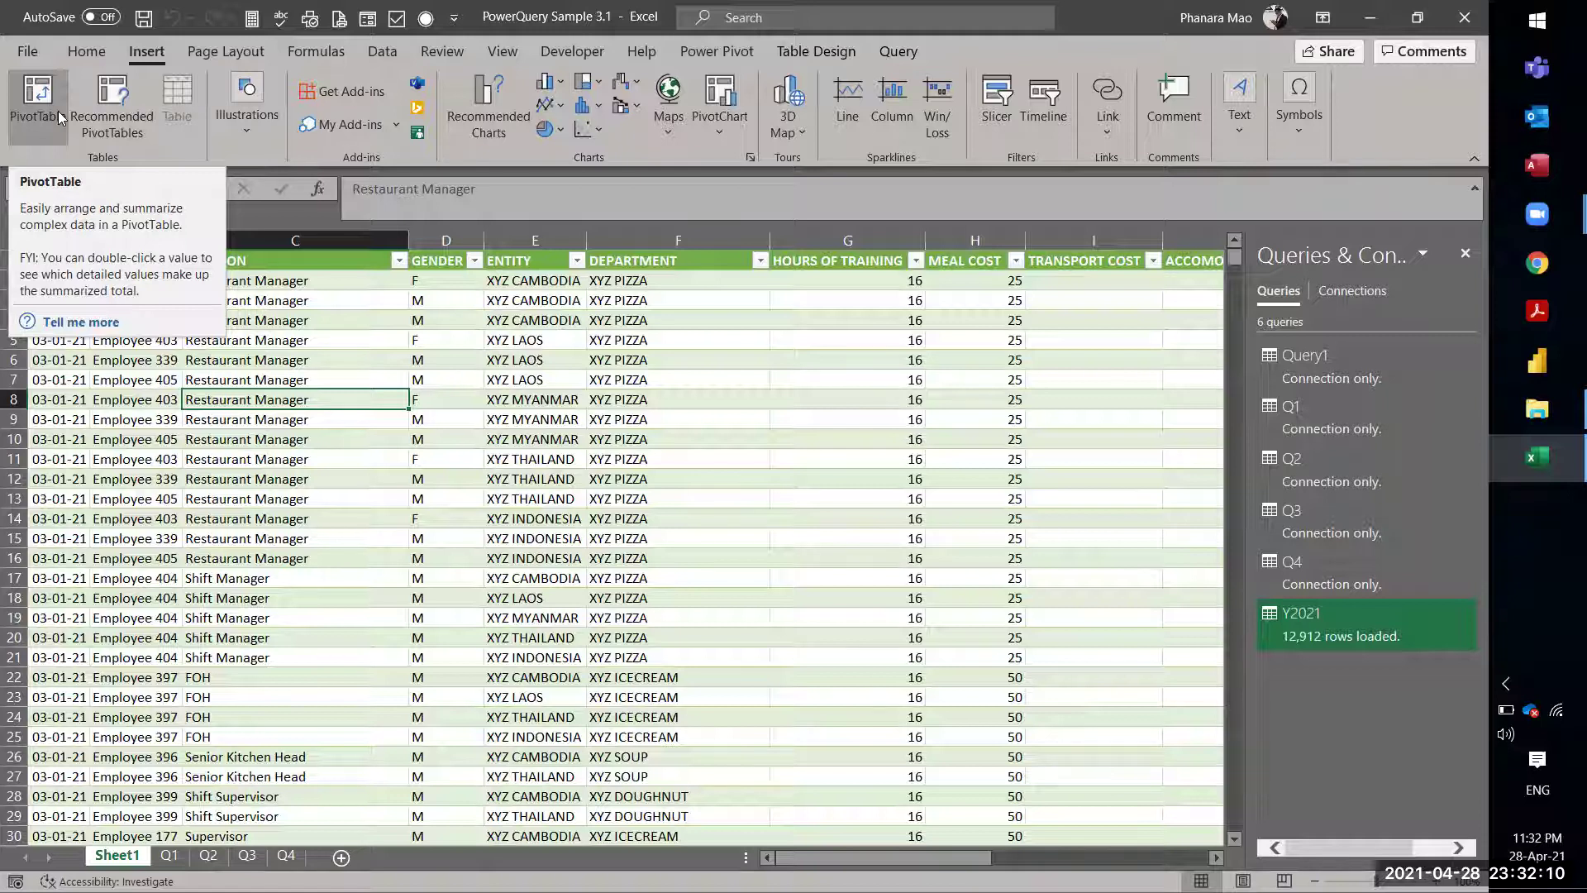
Step: Close the PowerQuery Sample 3.1 workbook saving its changes, then close the File Explorer window
{"action": "left_click", "coordinate": [1463, 17]}
{"action": "left_click", "coordinate": [661, 486]}
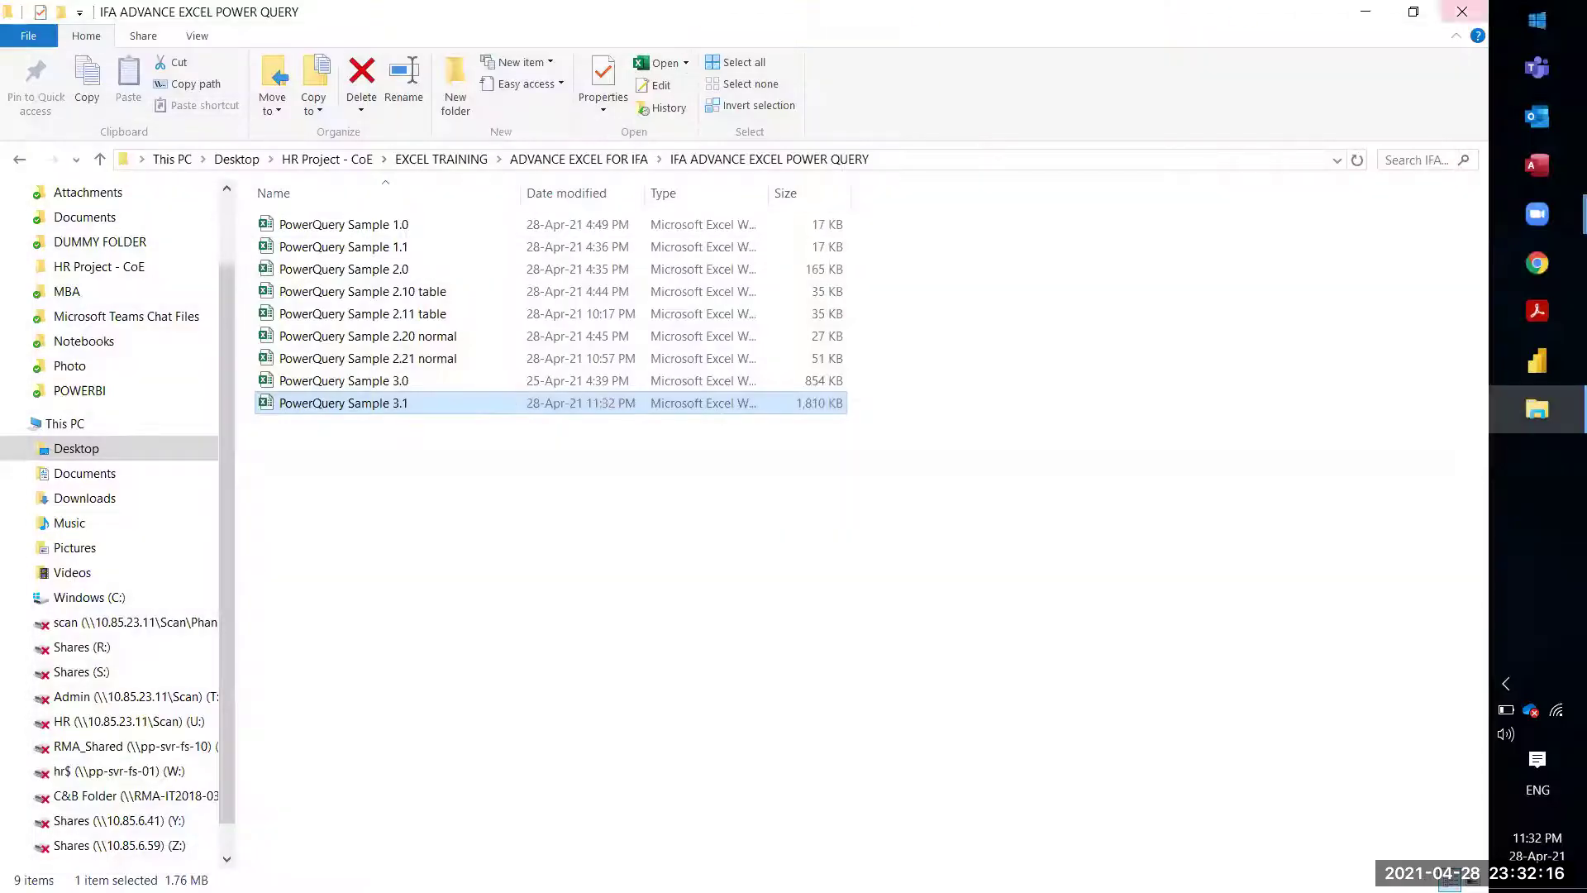
{"action": "left_click", "coordinate": [1462, 11]}
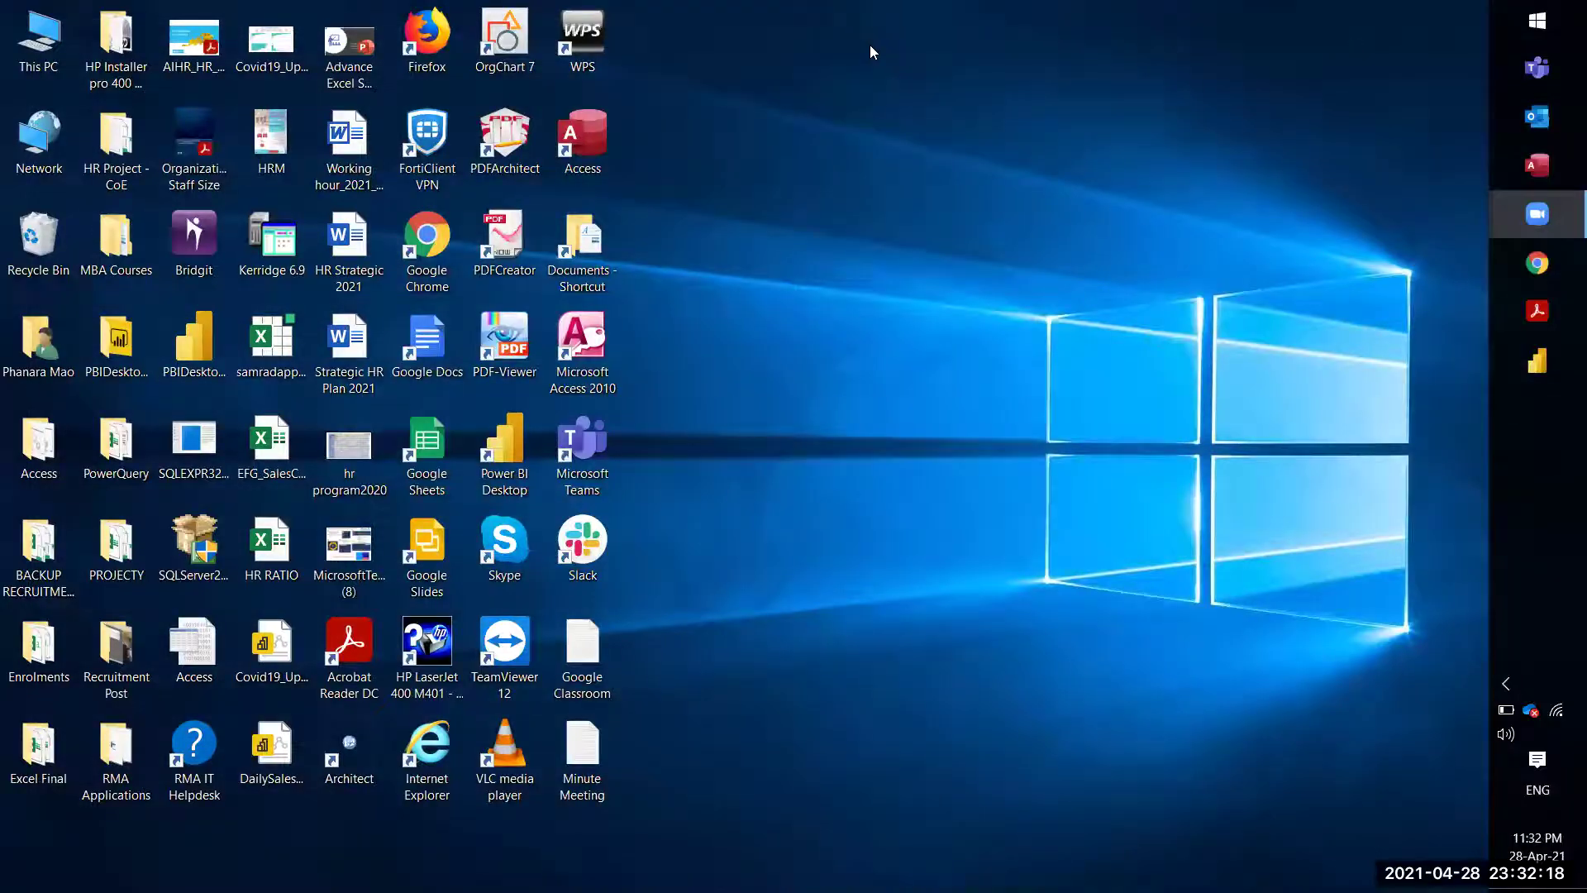